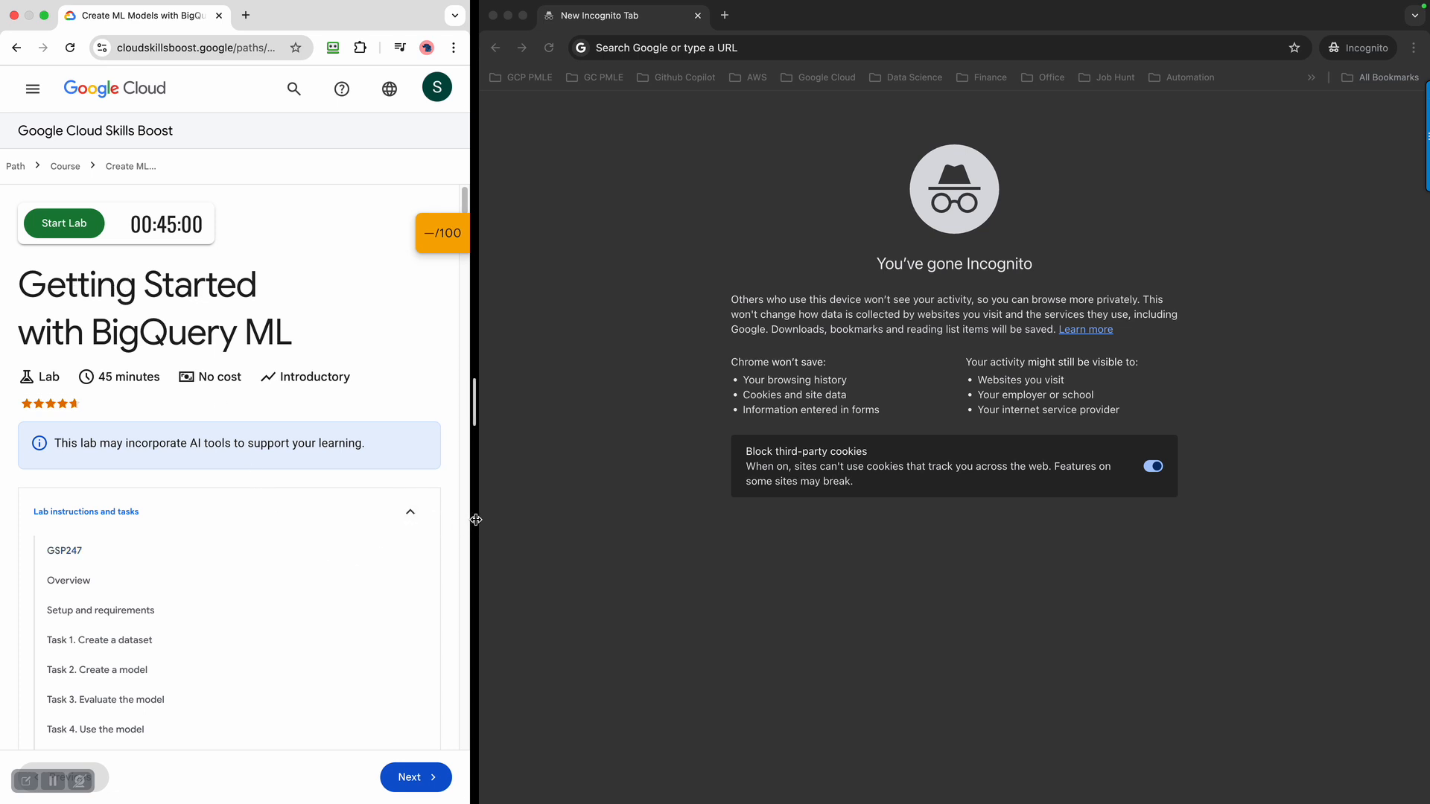
- Skim the lab's task list, overview and learning objectives before starting it
drag(475, 519, 586, 520)
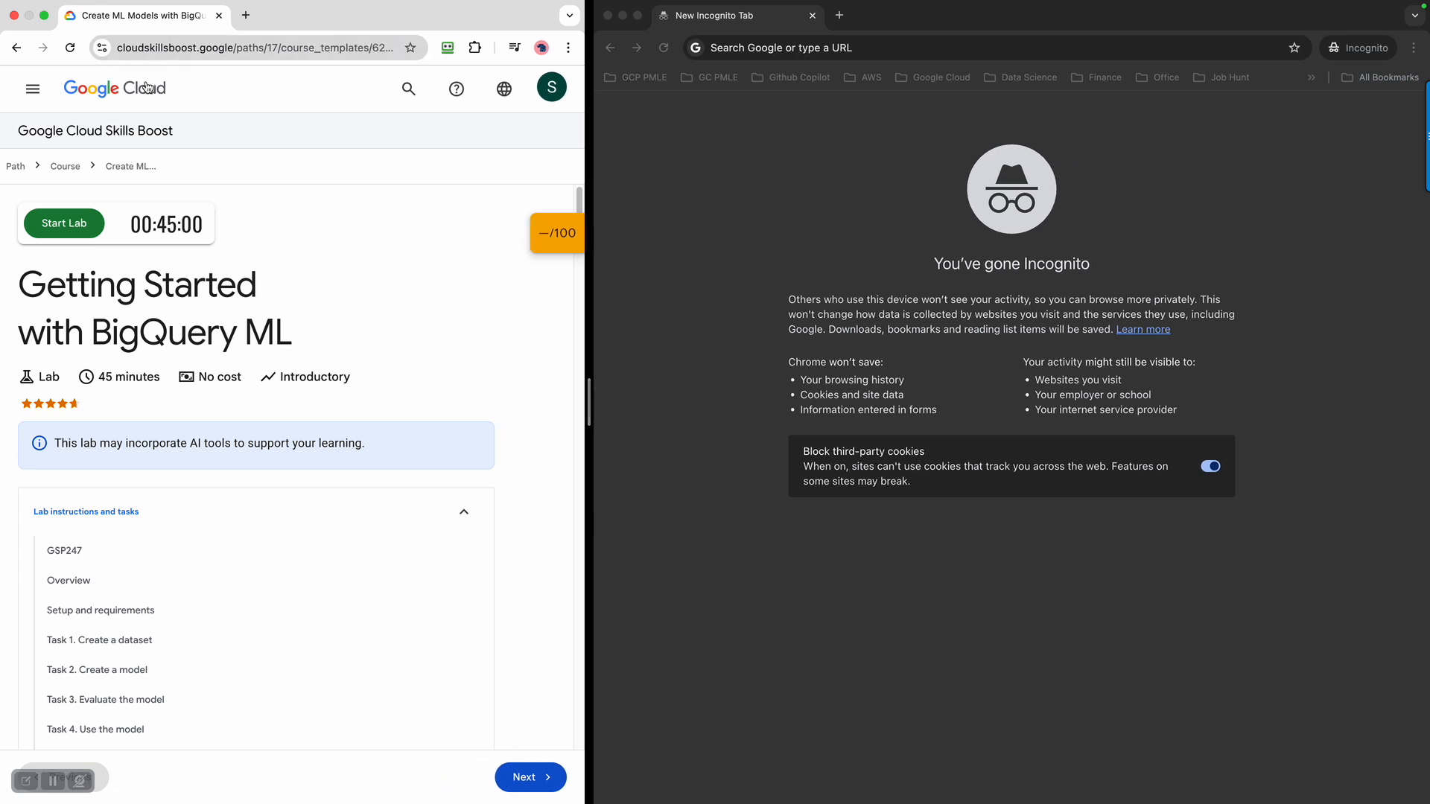
scroll(434, 436, down, 5)
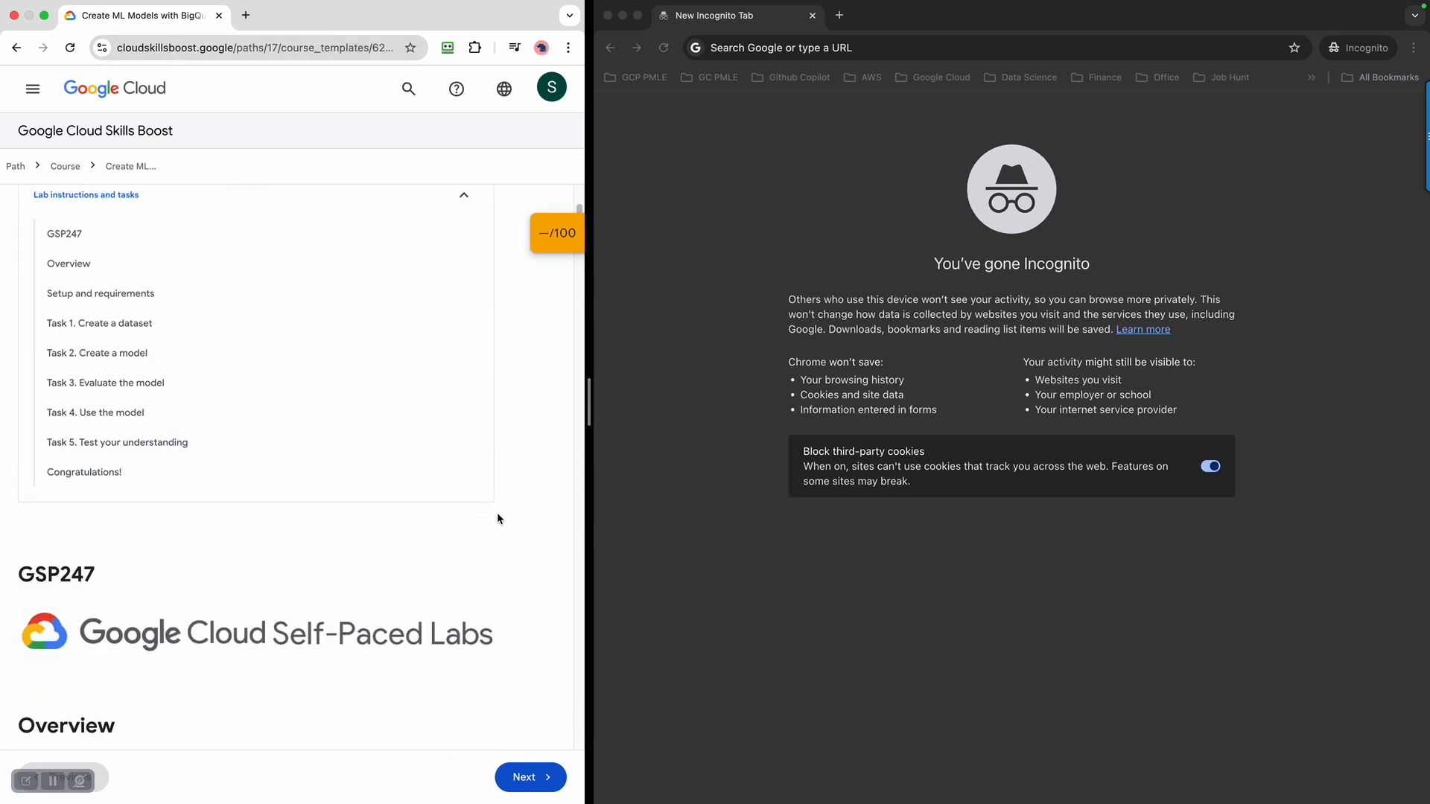
scroll(498, 515, down, 8)
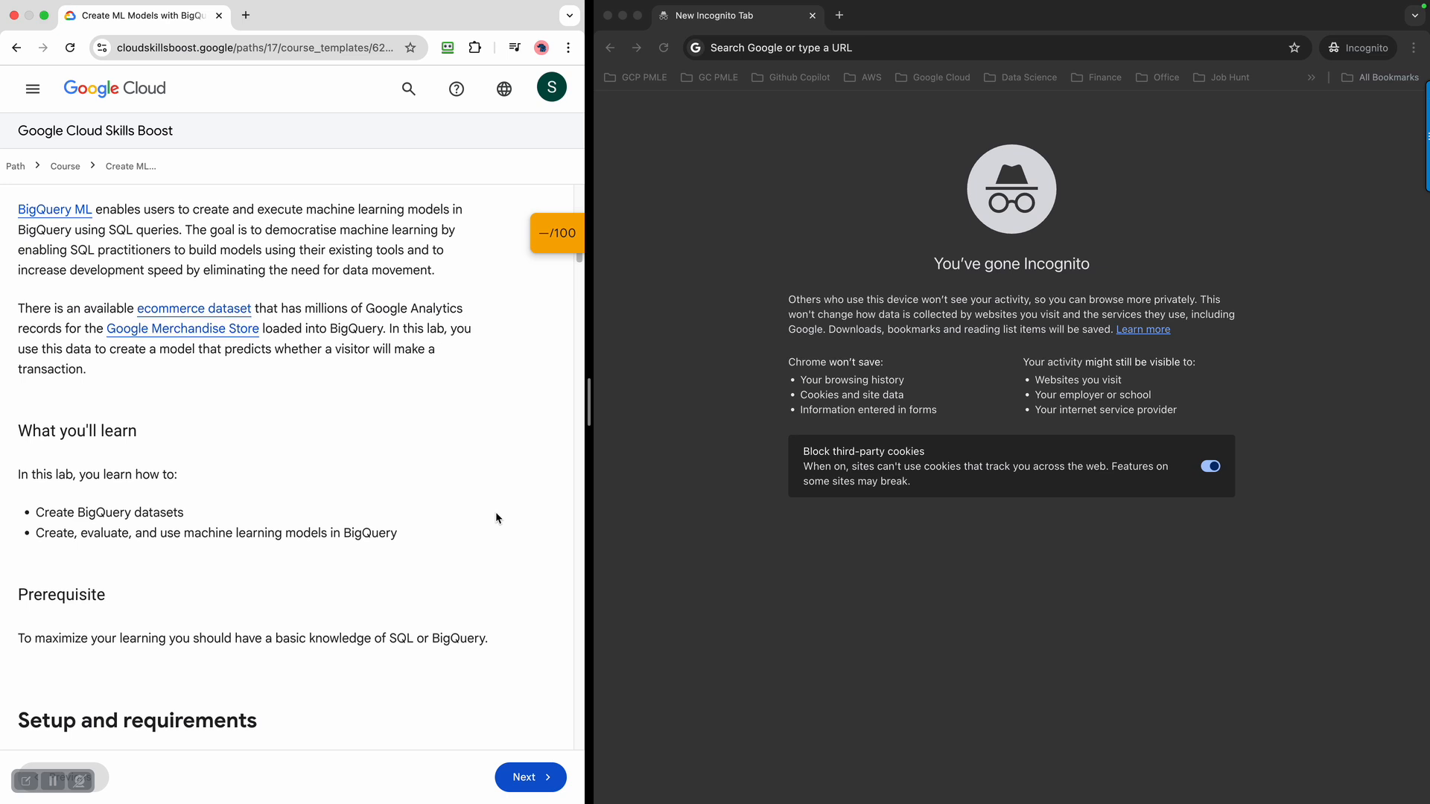
scroll(496, 518, up, 12)
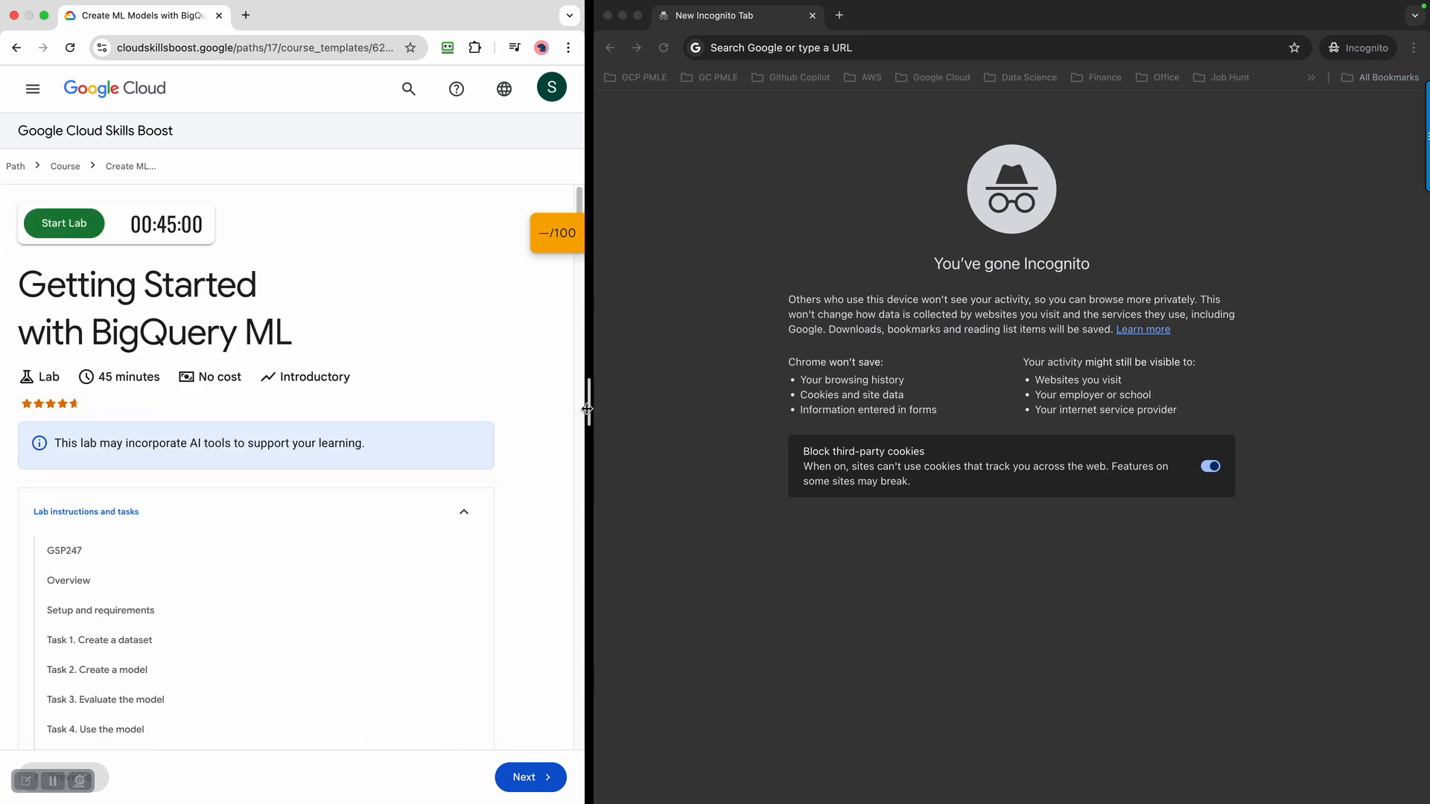
drag(588, 407, 471, 407)
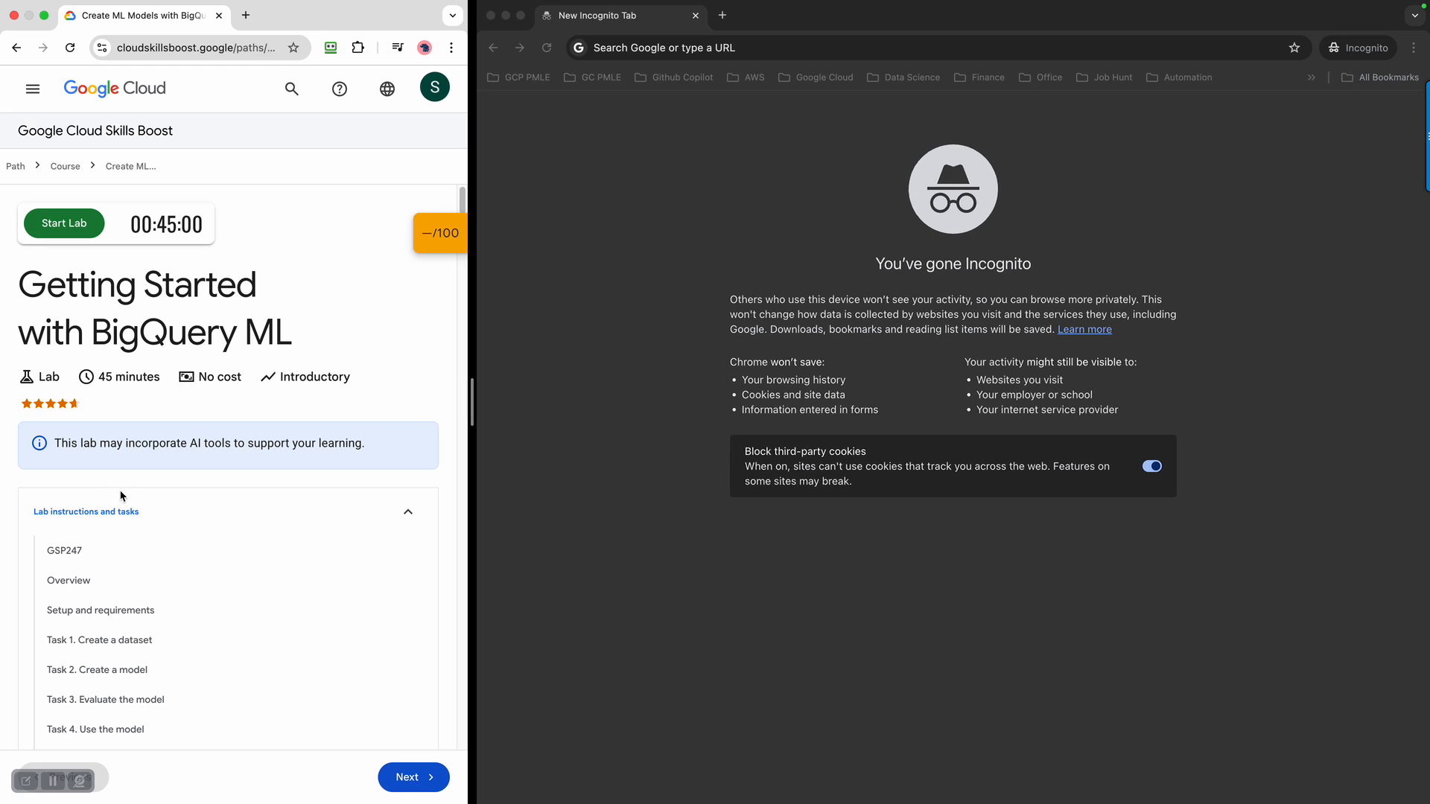
- Start the Getting Started with BigQuery ML lab and open its Google Cloud console link in an incognito window
click(58, 228)
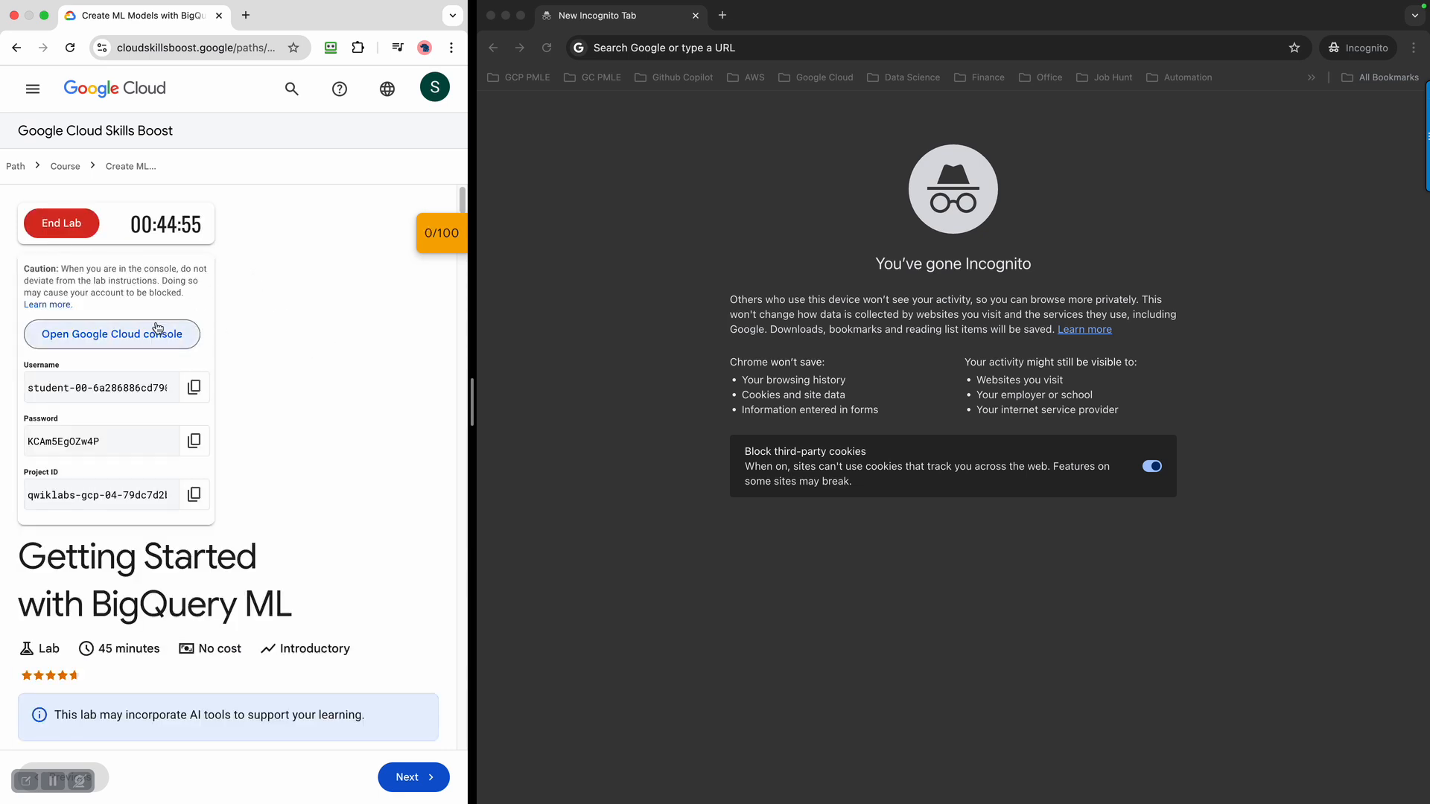
right_click(106, 335)
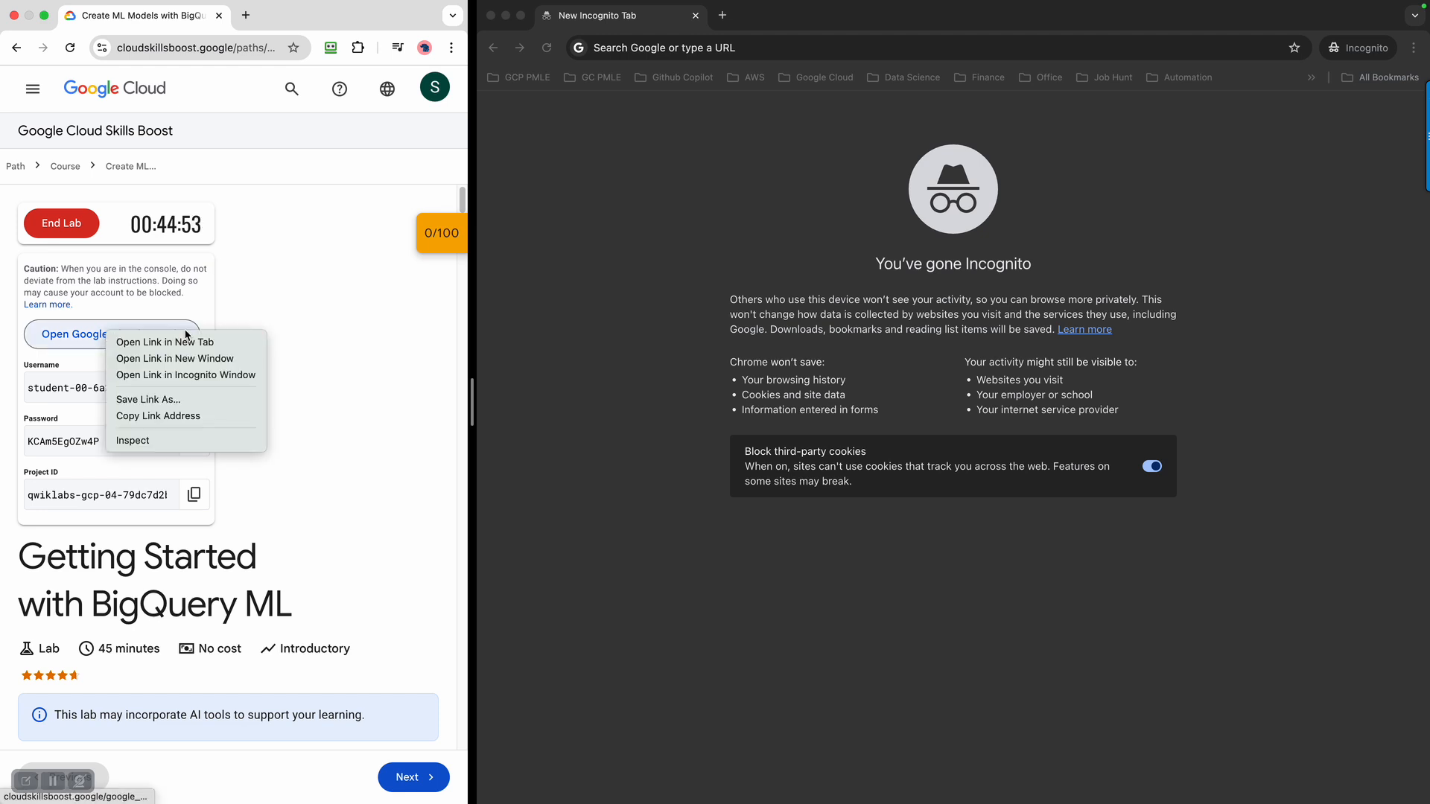
click(192, 376)
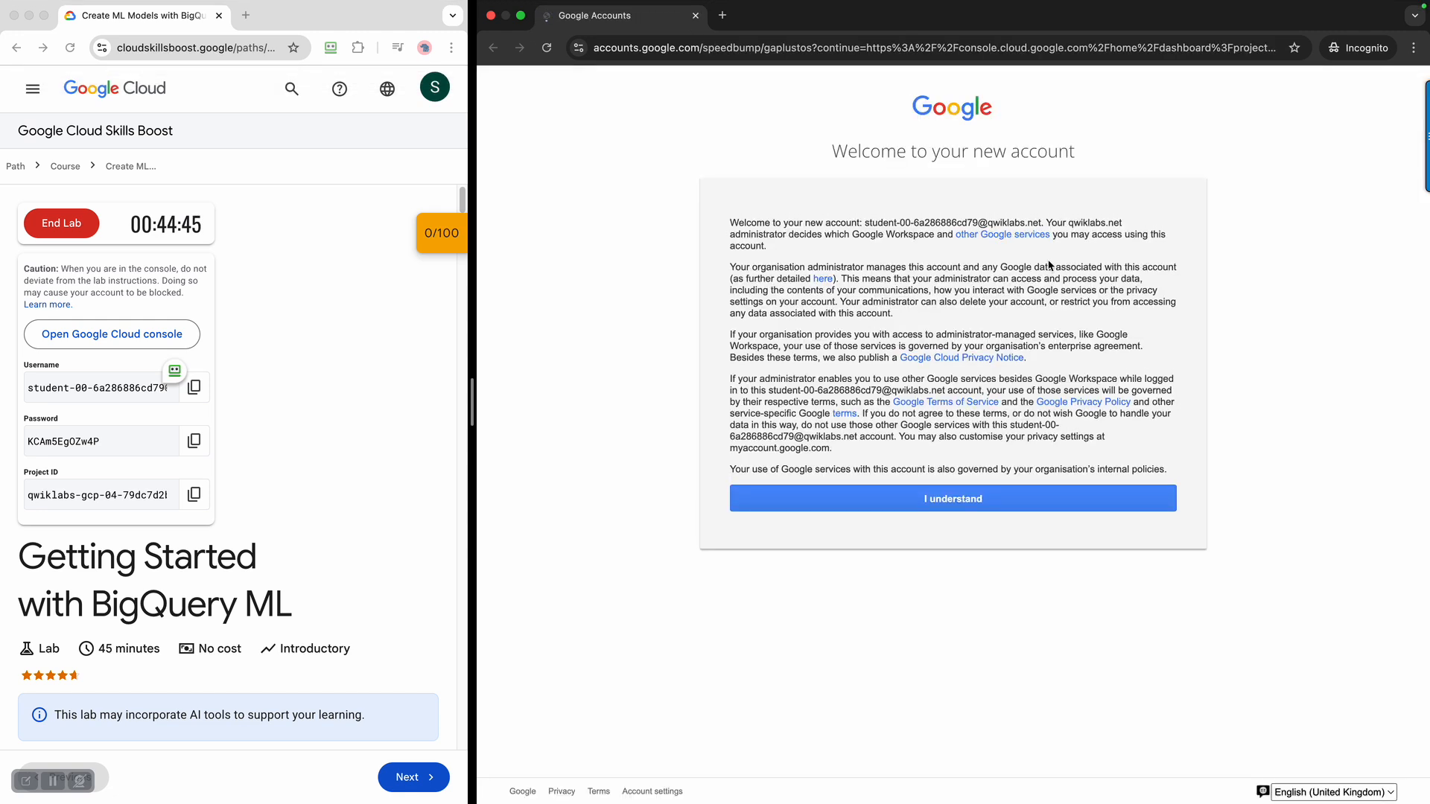
- Acknowledge the new-account notice and agree to the Google Cloud Platform Terms of Service
click(964, 508)
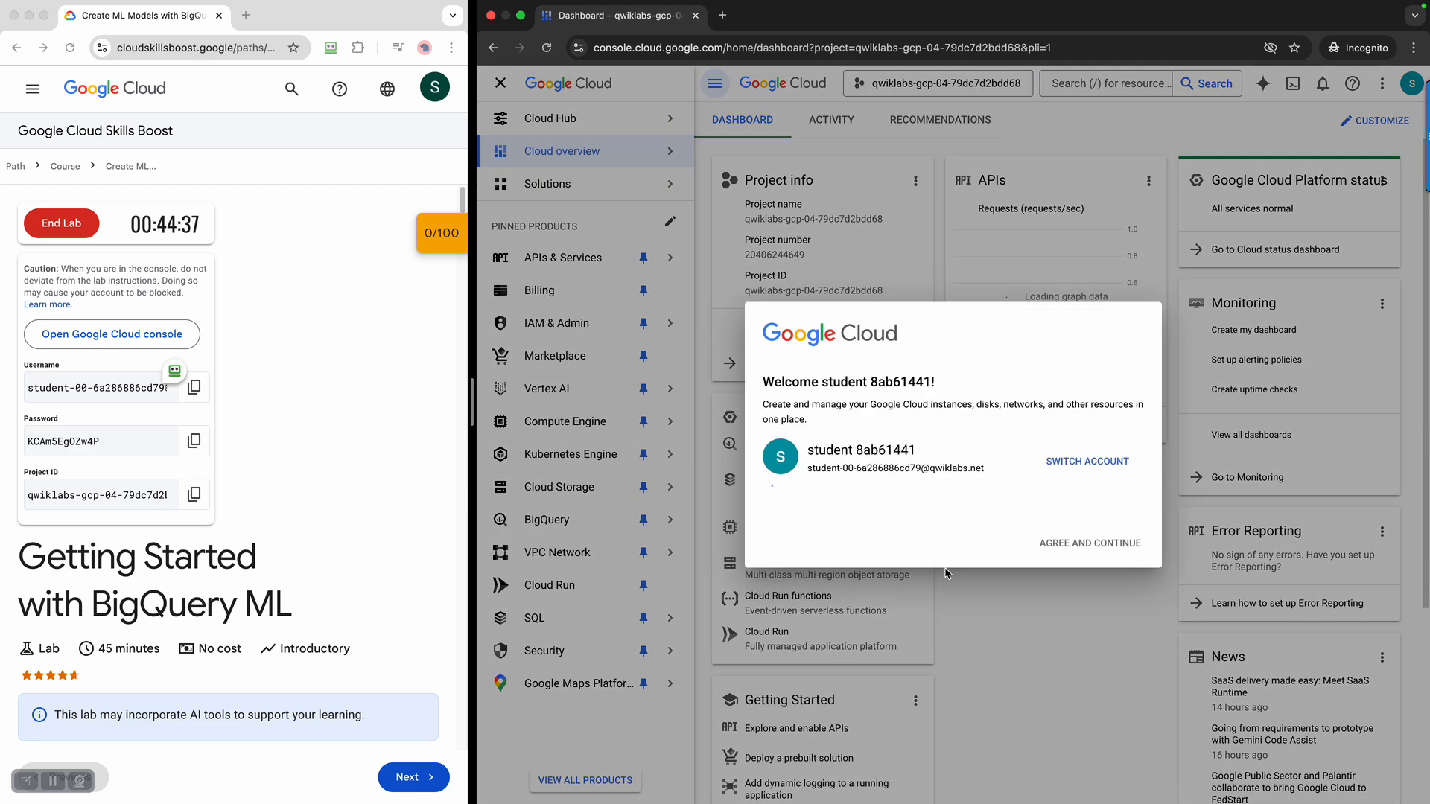
click(767, 531)
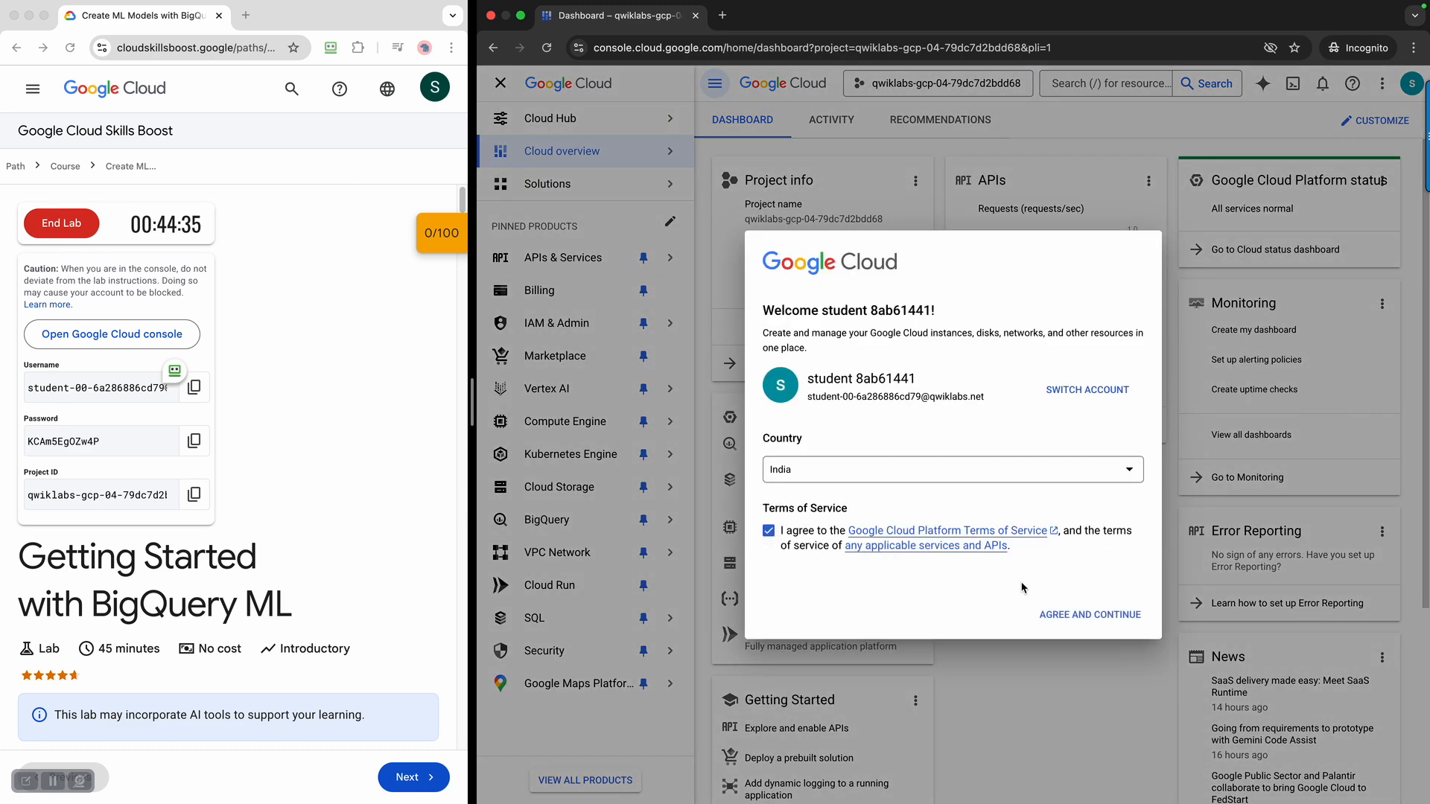
click(1076, 604)
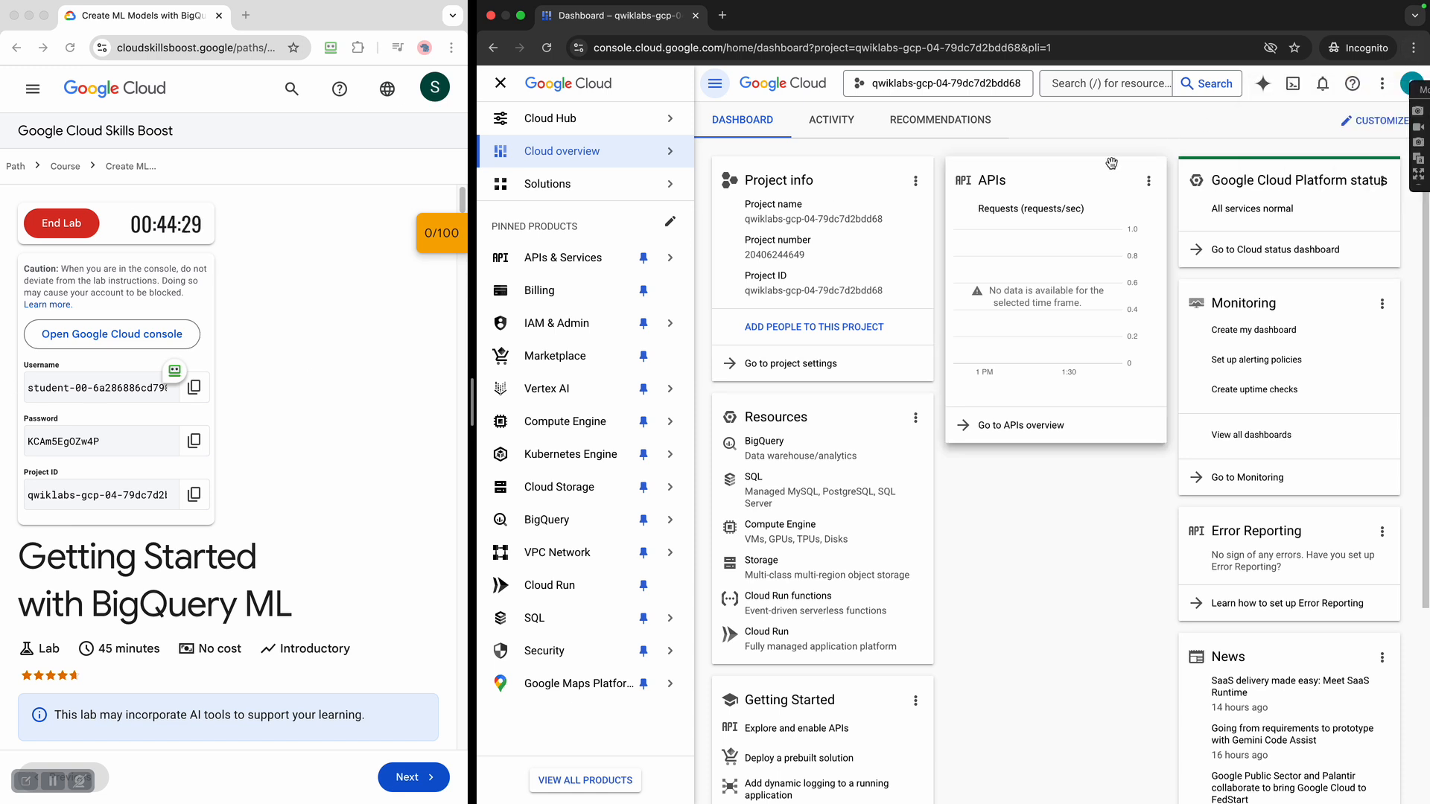
- Check the signed-in student account and compare the console's project name with the lab's project ID
click(1411, 83)
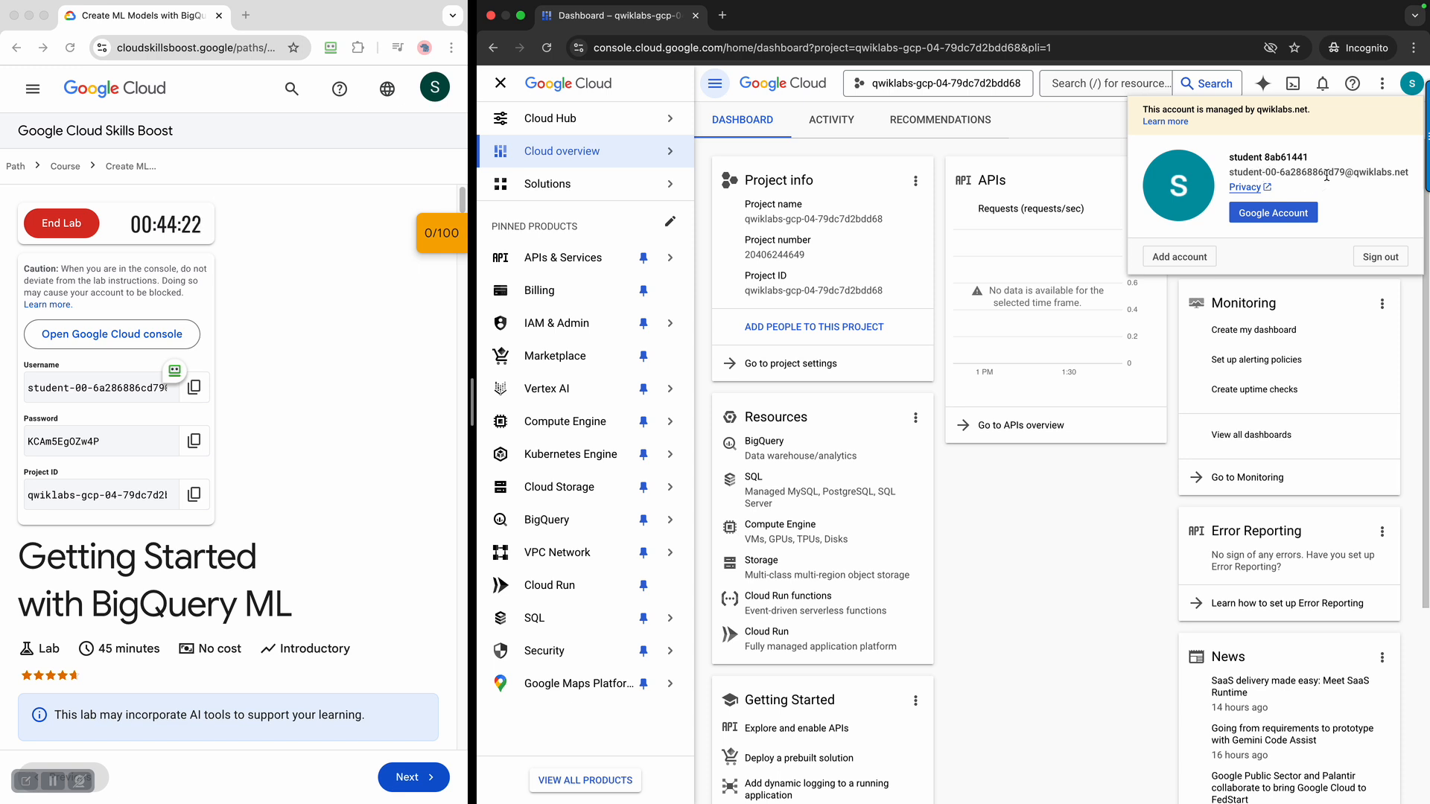
click(1120, 489)
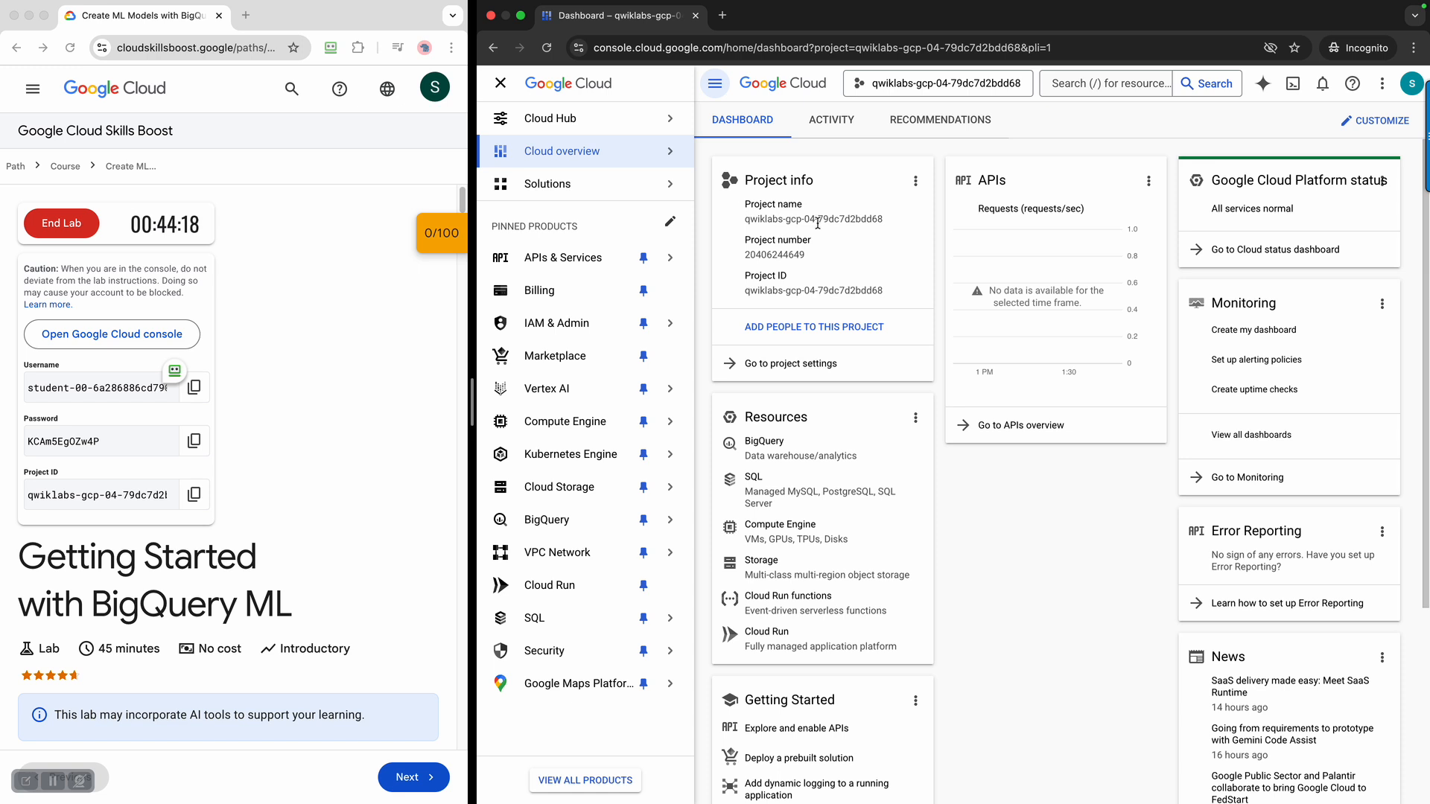
drag(817, 223, 883, 233)
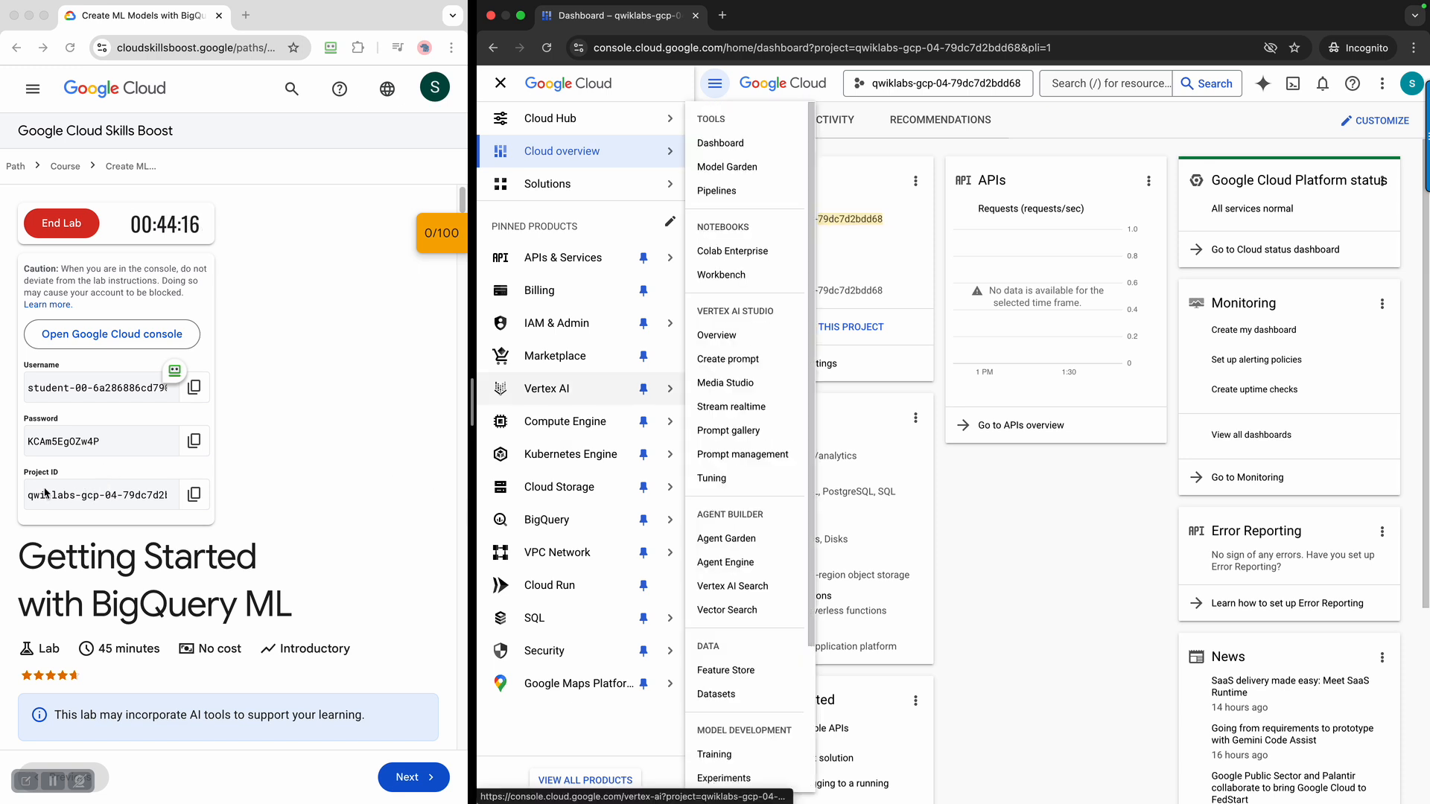
drag(102, 495, 175, 497)
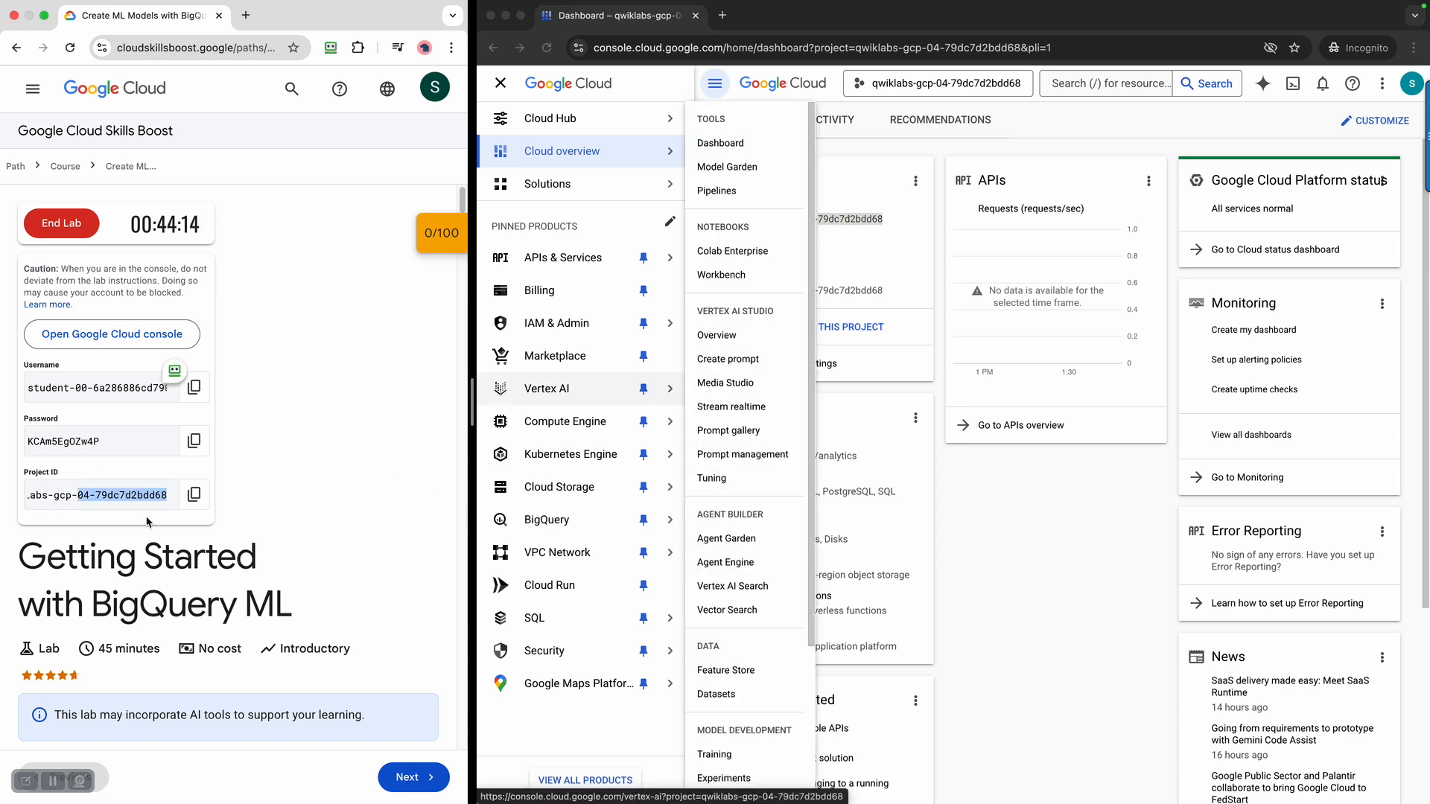
click(316, 509)
- Open the ecommerce dataset link from the lab overview in a new tab, view its article title, and return to the lab
scroll(317, 509, down, 6)
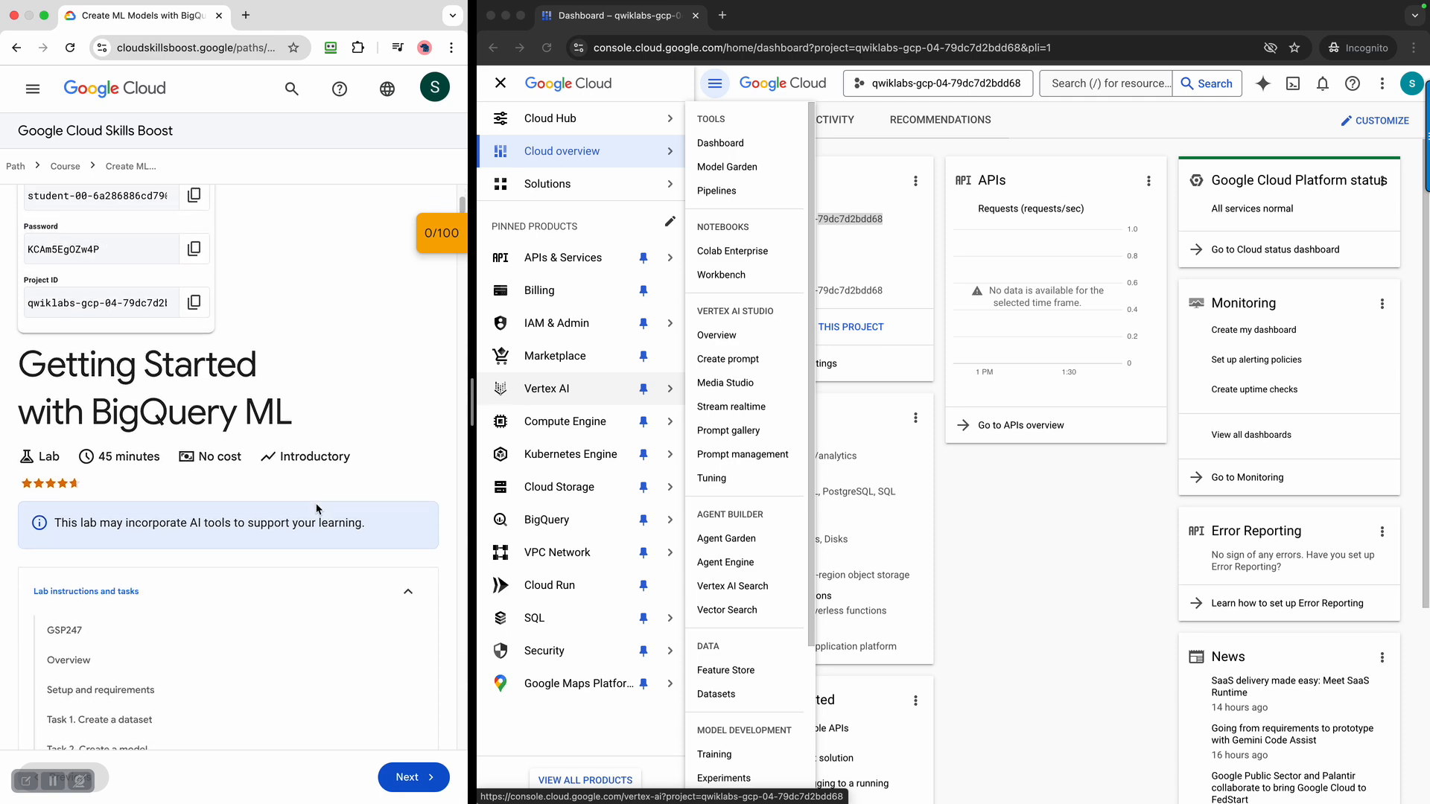
scroll(317, 510, down, 7)
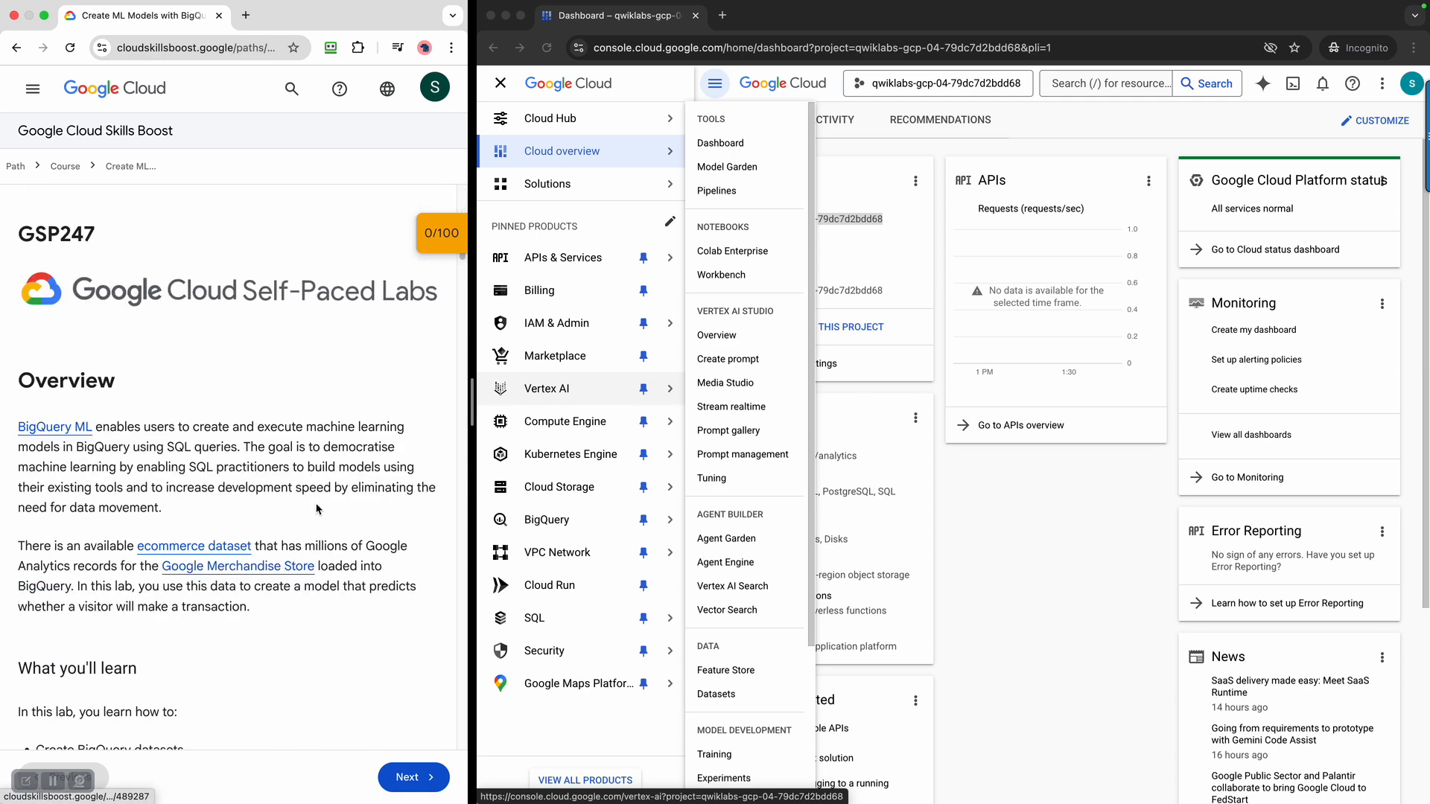
scroll(317, 509, down, 1)
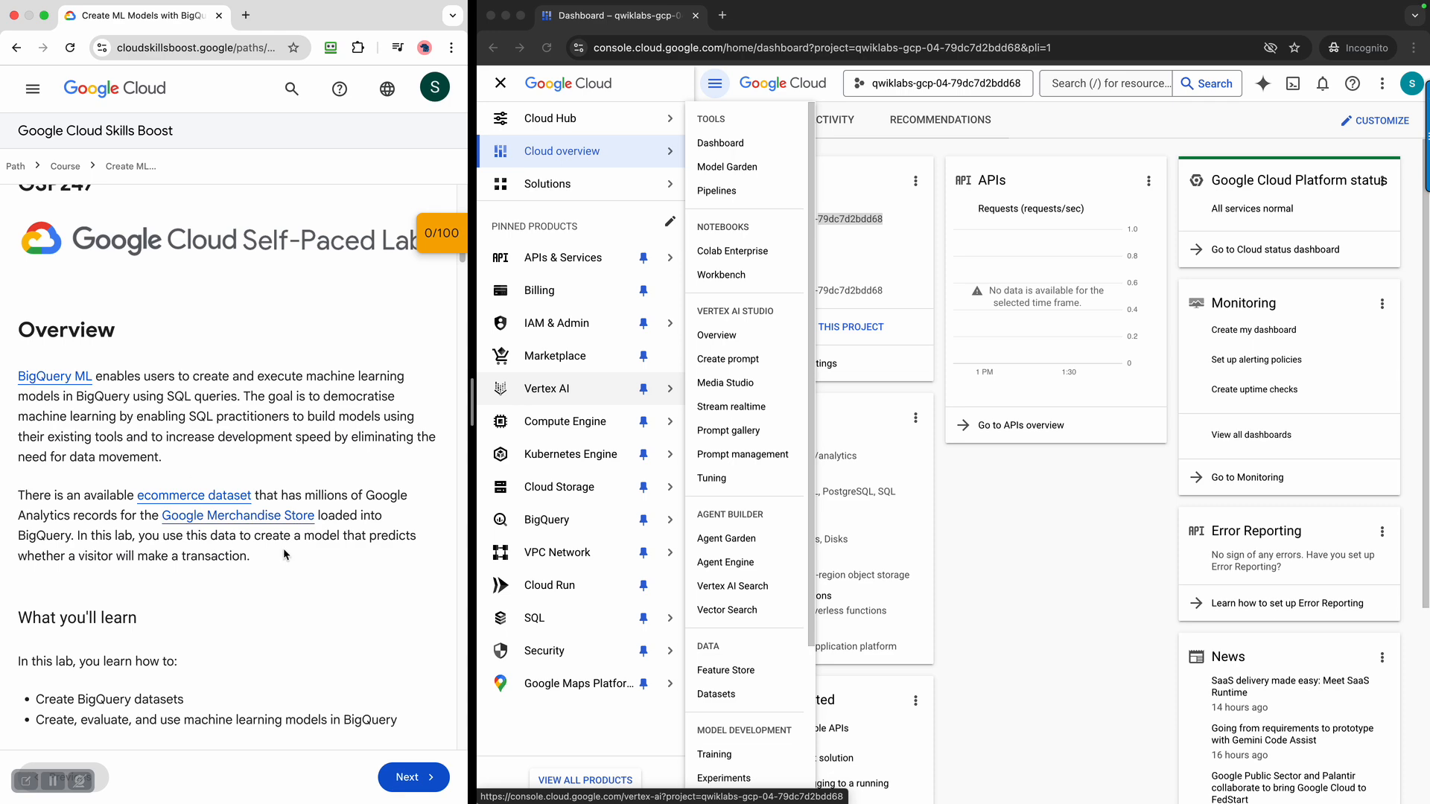
scroll(290, 574, down, 2)
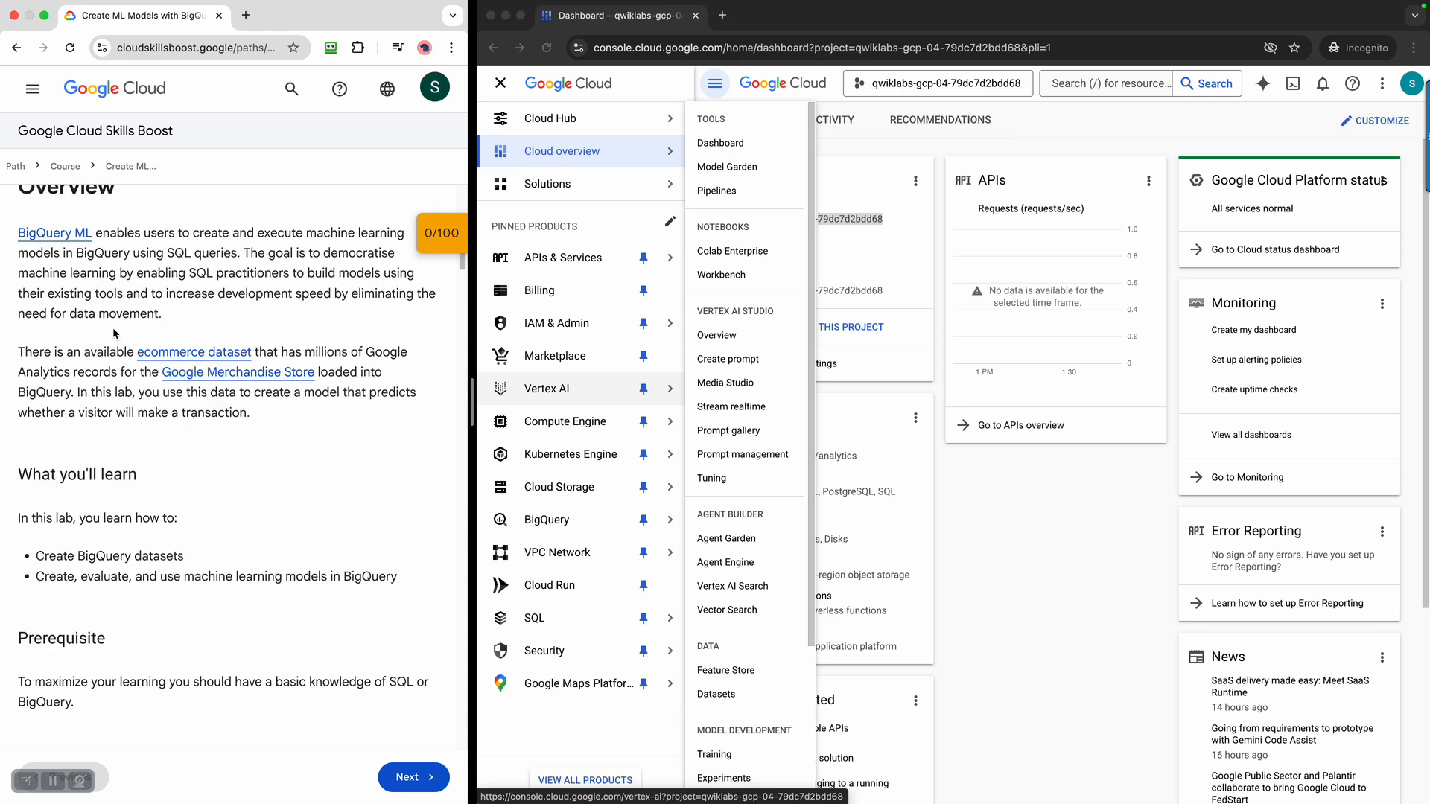
right_click(163, 354)
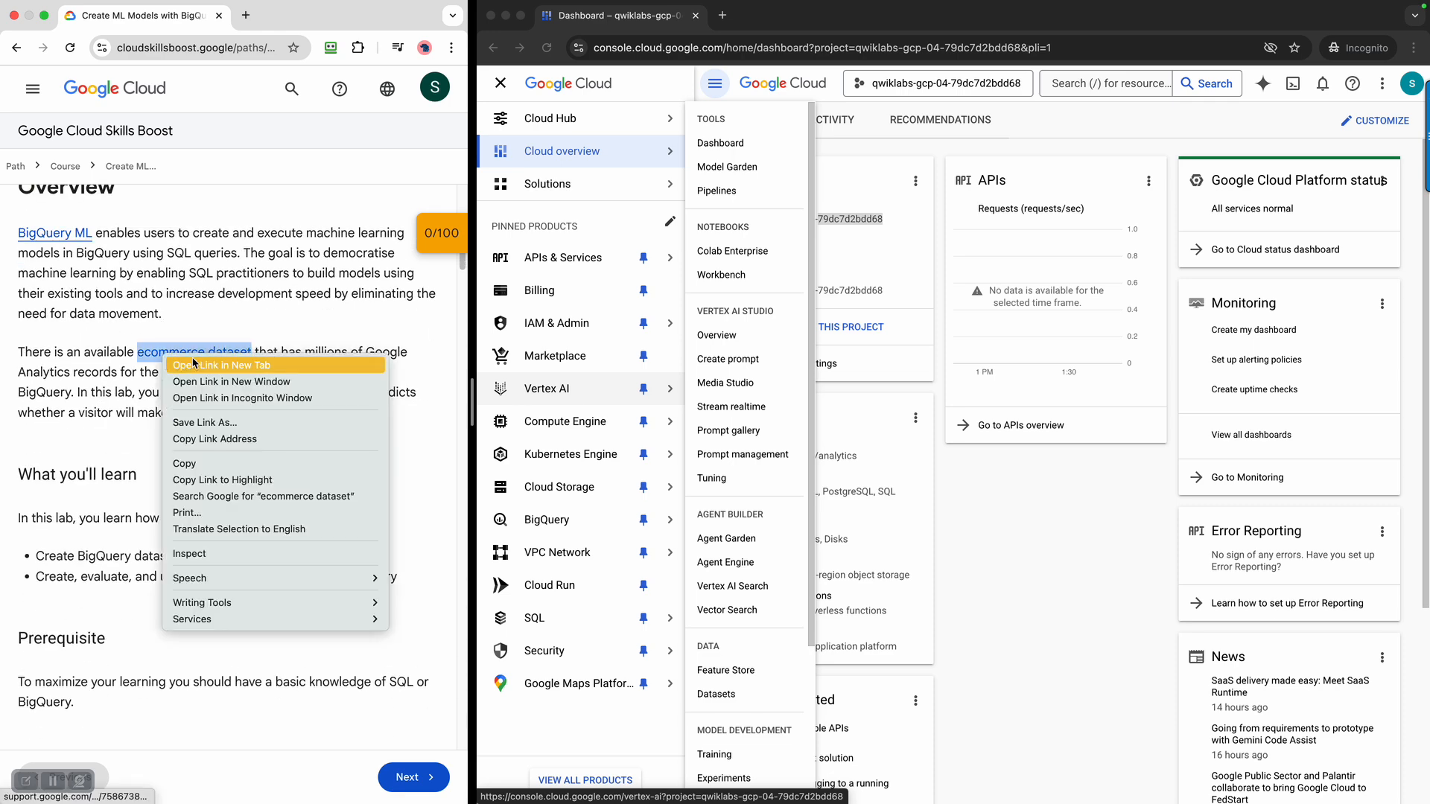
click(195, 364)
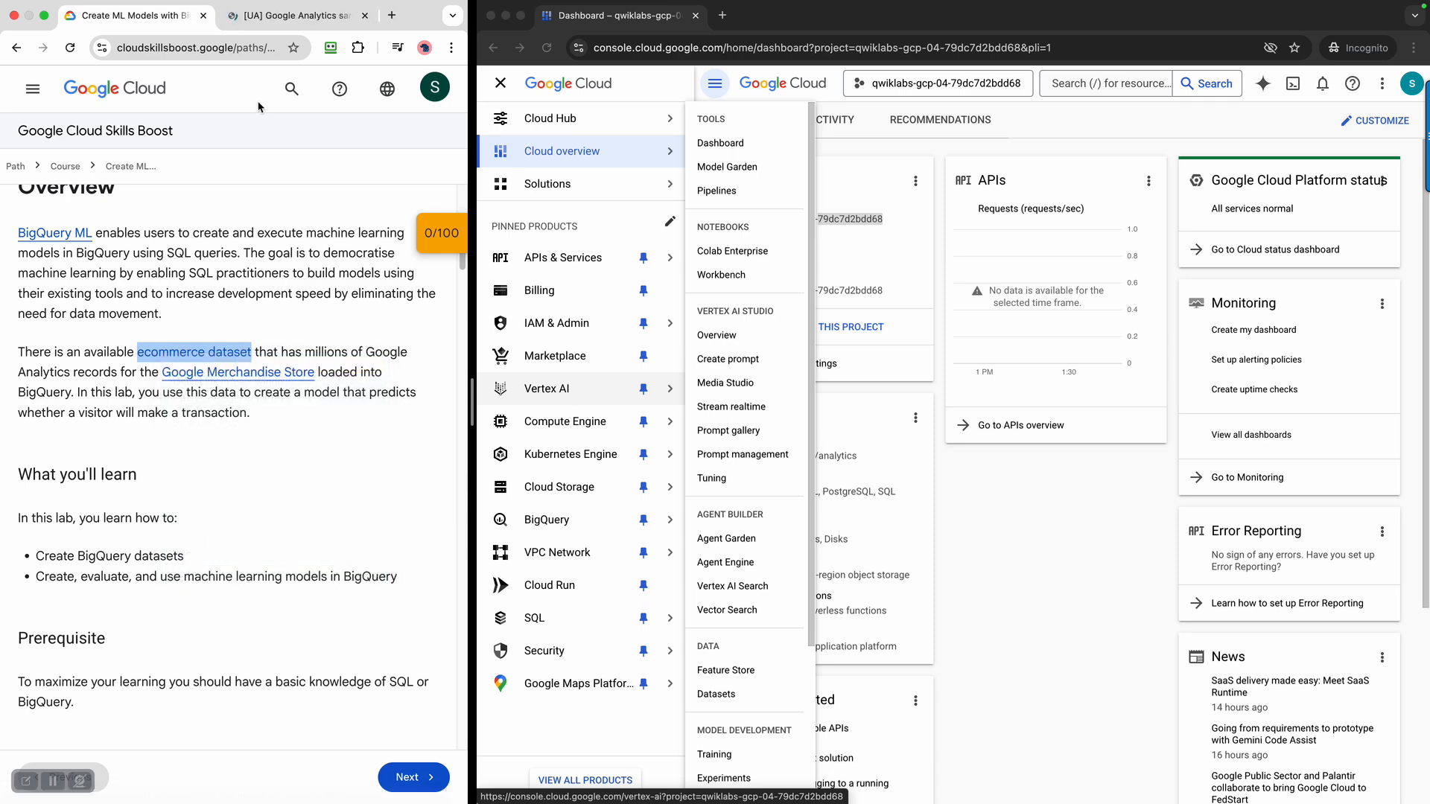
click(296, 16)
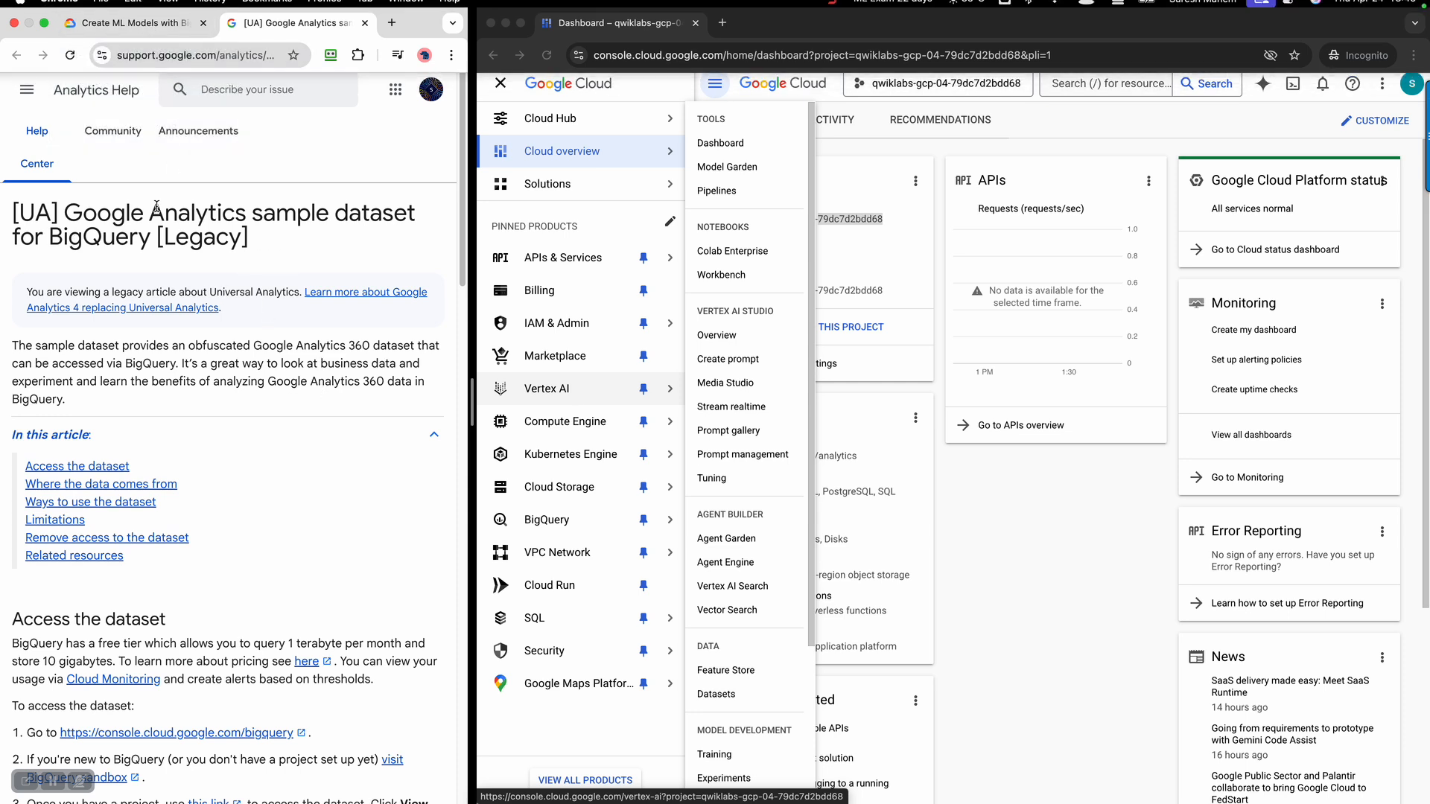
drag(65, 210, 156, 235)
click(190, 60)
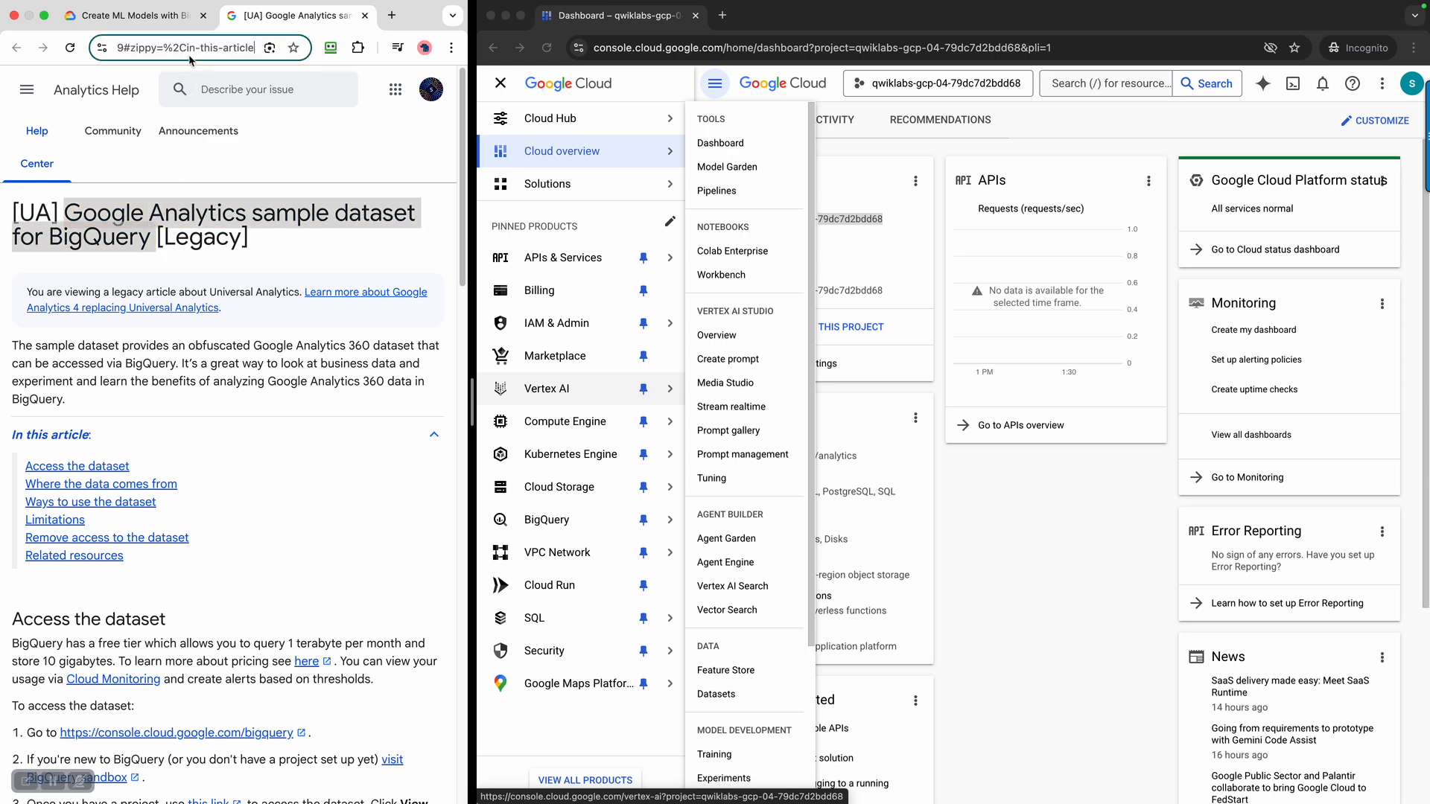
click(128, 16)
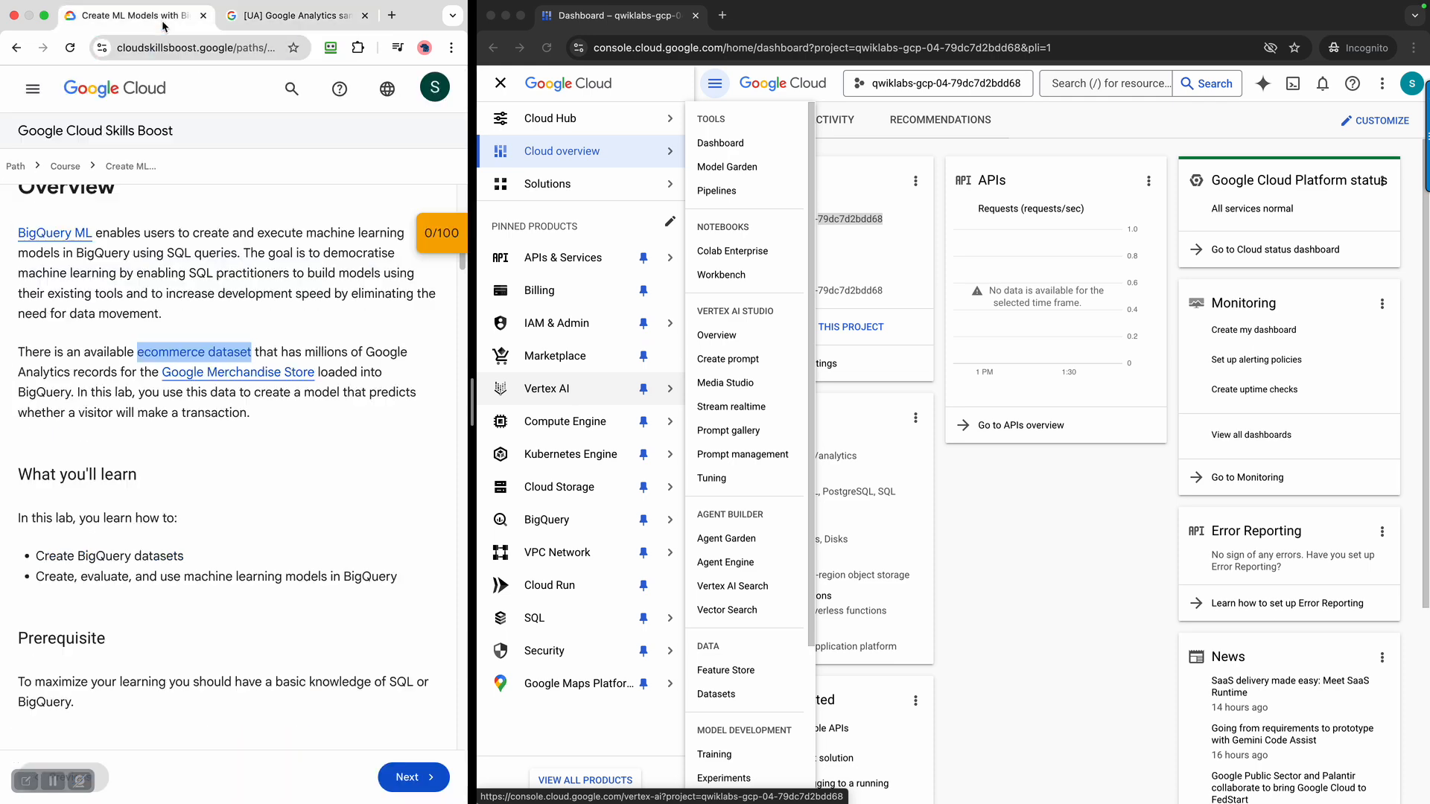
click(365, 464)
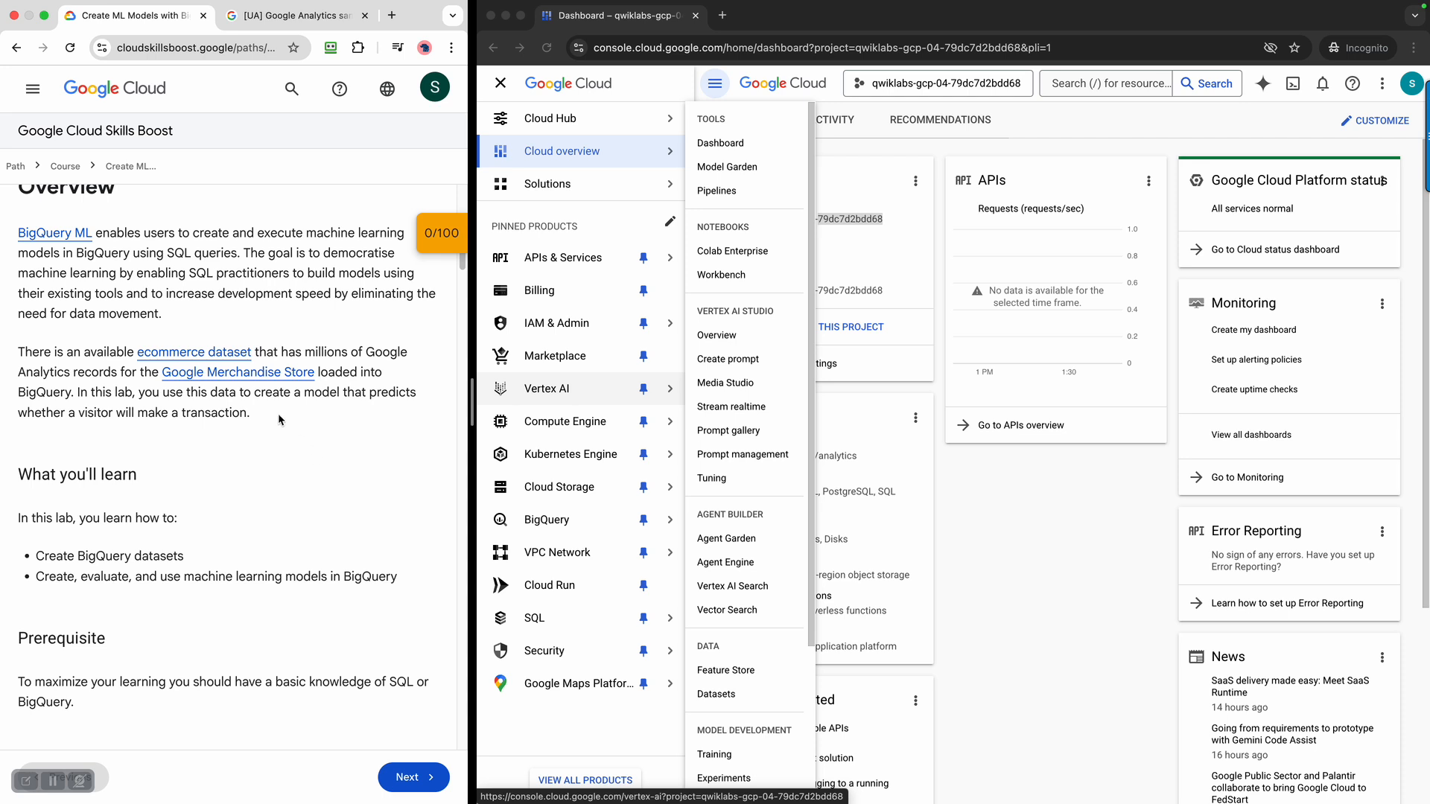
- Open the overview's Google Merchandise Store link in a new tab and widen the lab browser window to more than half the screen
right_click(242, 378)
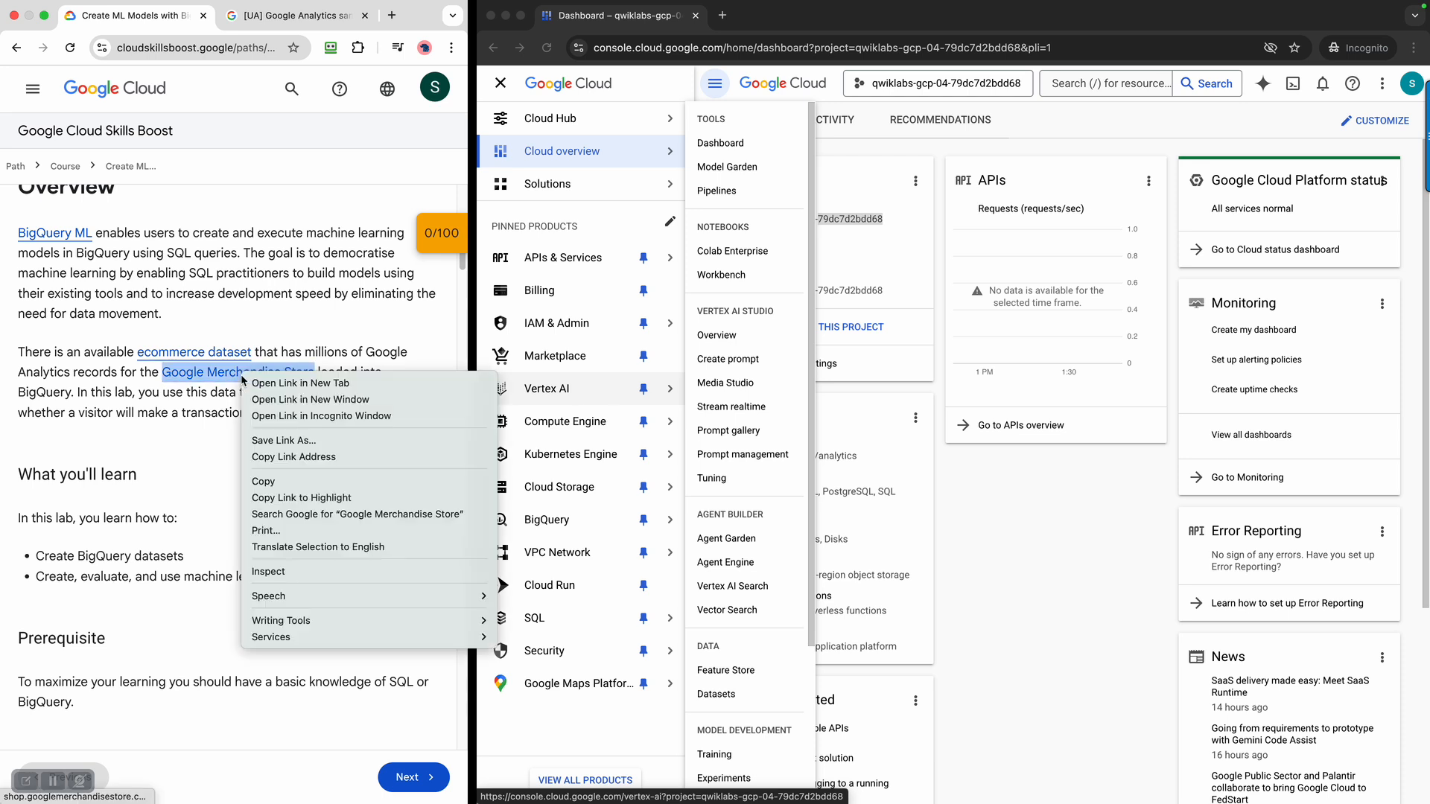
click(266, 383)
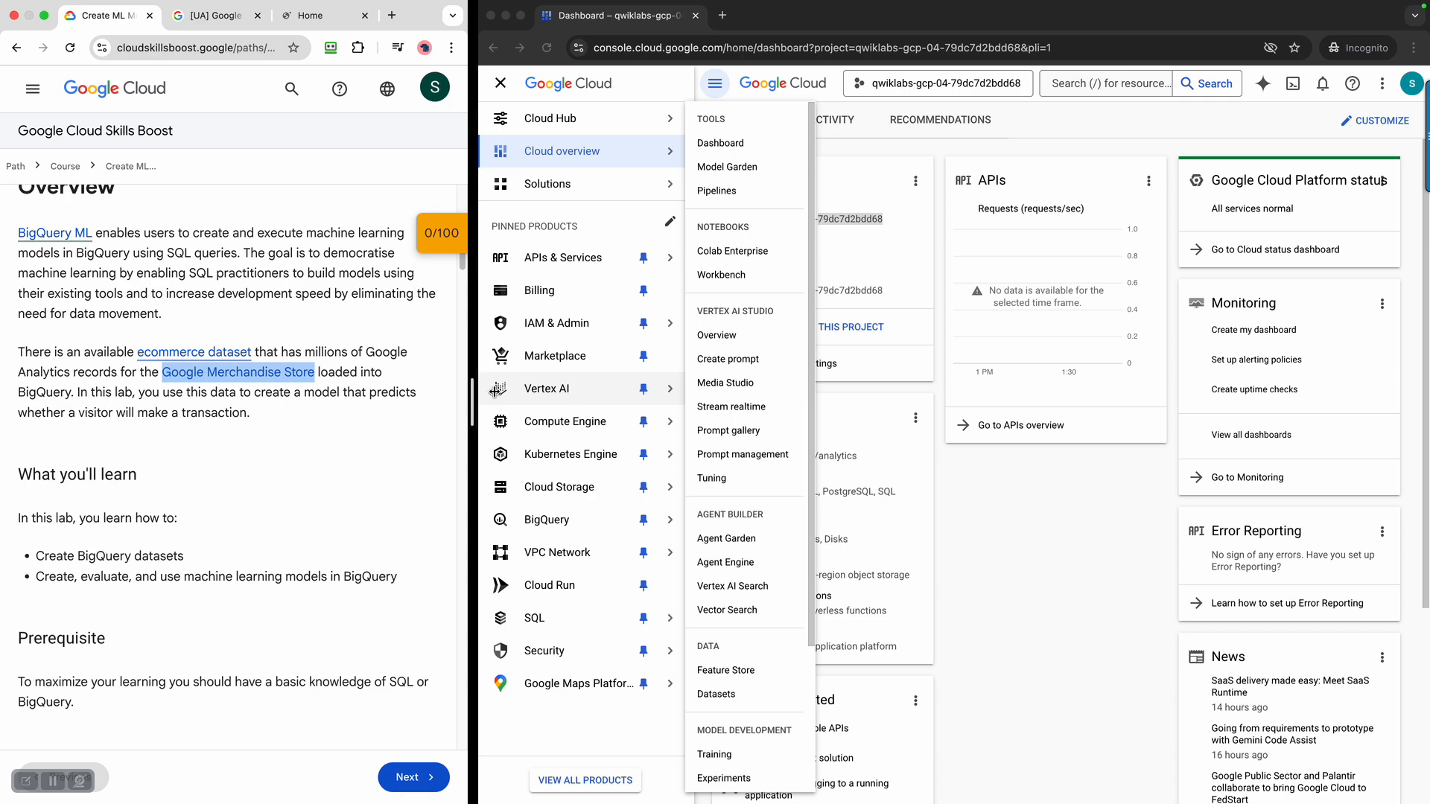
drag(478, 394, 842, 406)
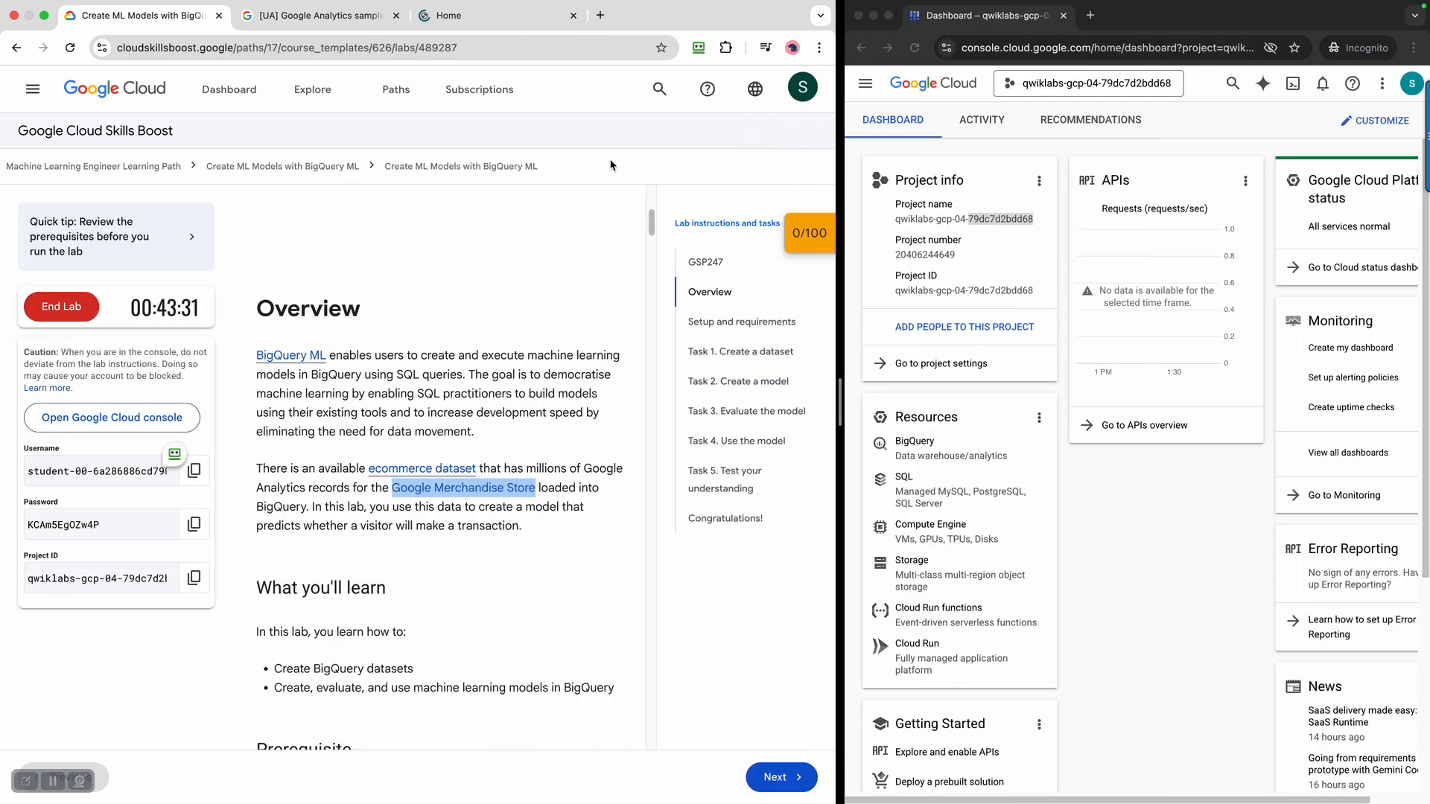
- Browse the Google Merchandise Store homepage and return to the lab instructions
click(470, 12)
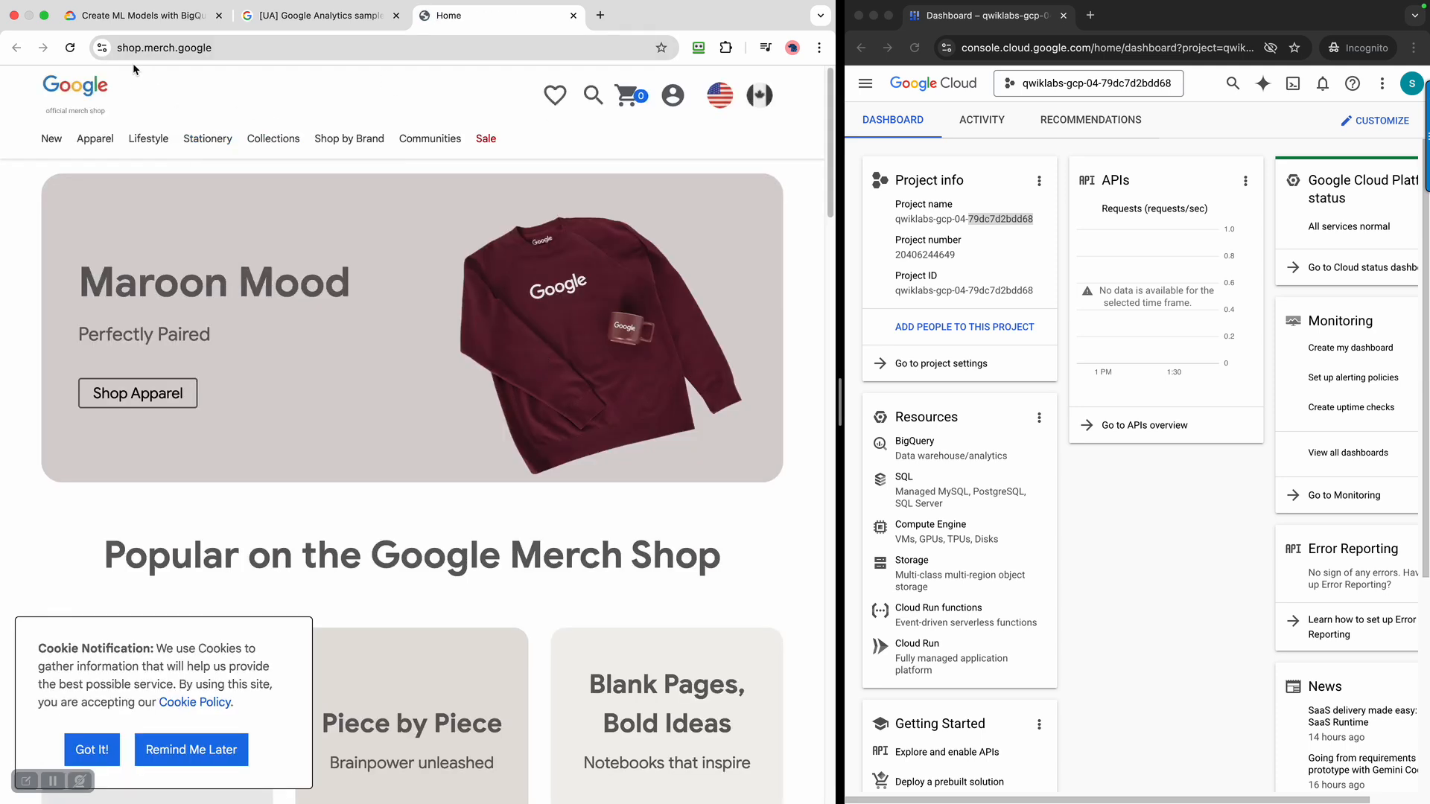
mouse_move(349, 138)
scroll(579, 520, down, 15)
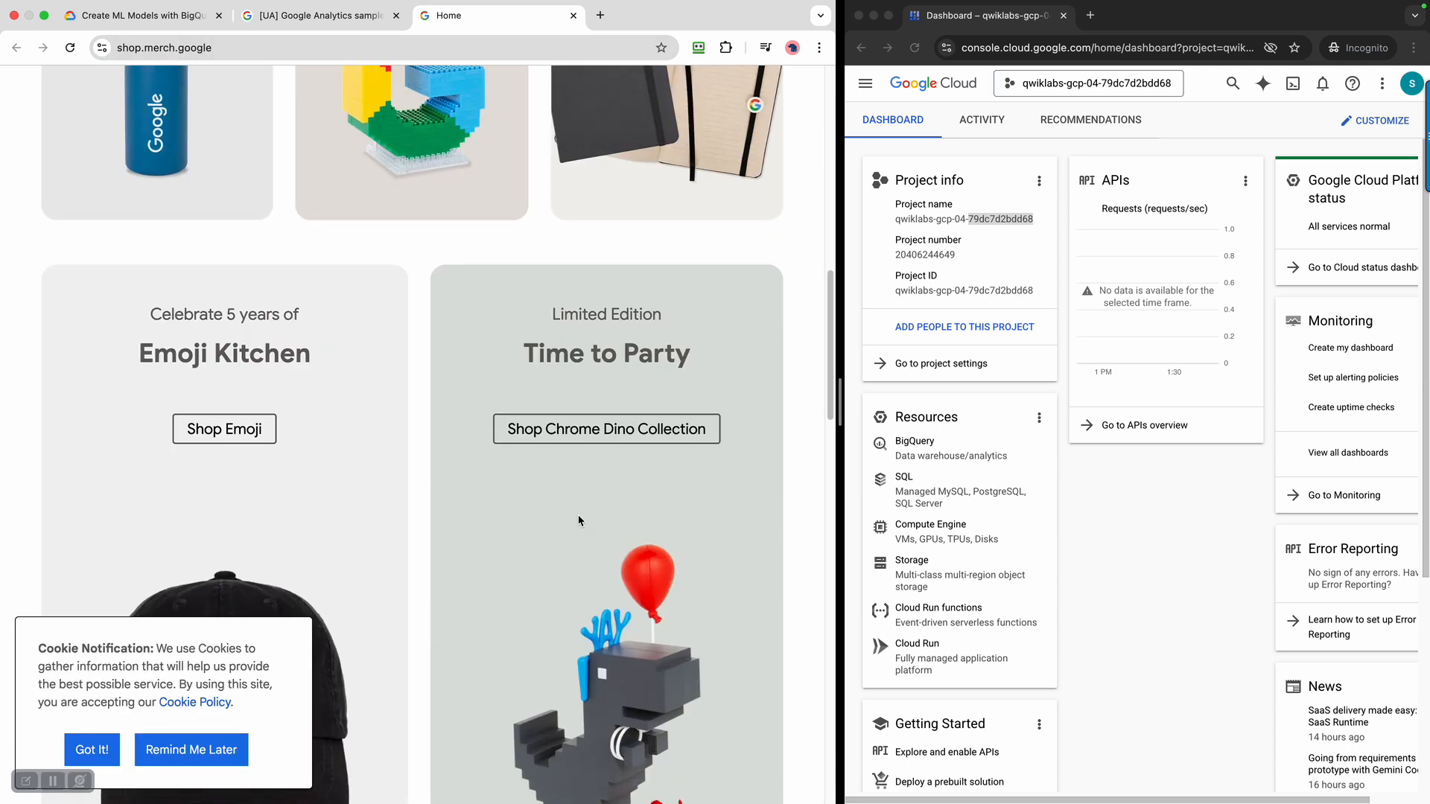
scroll(579, 520, up, 15)
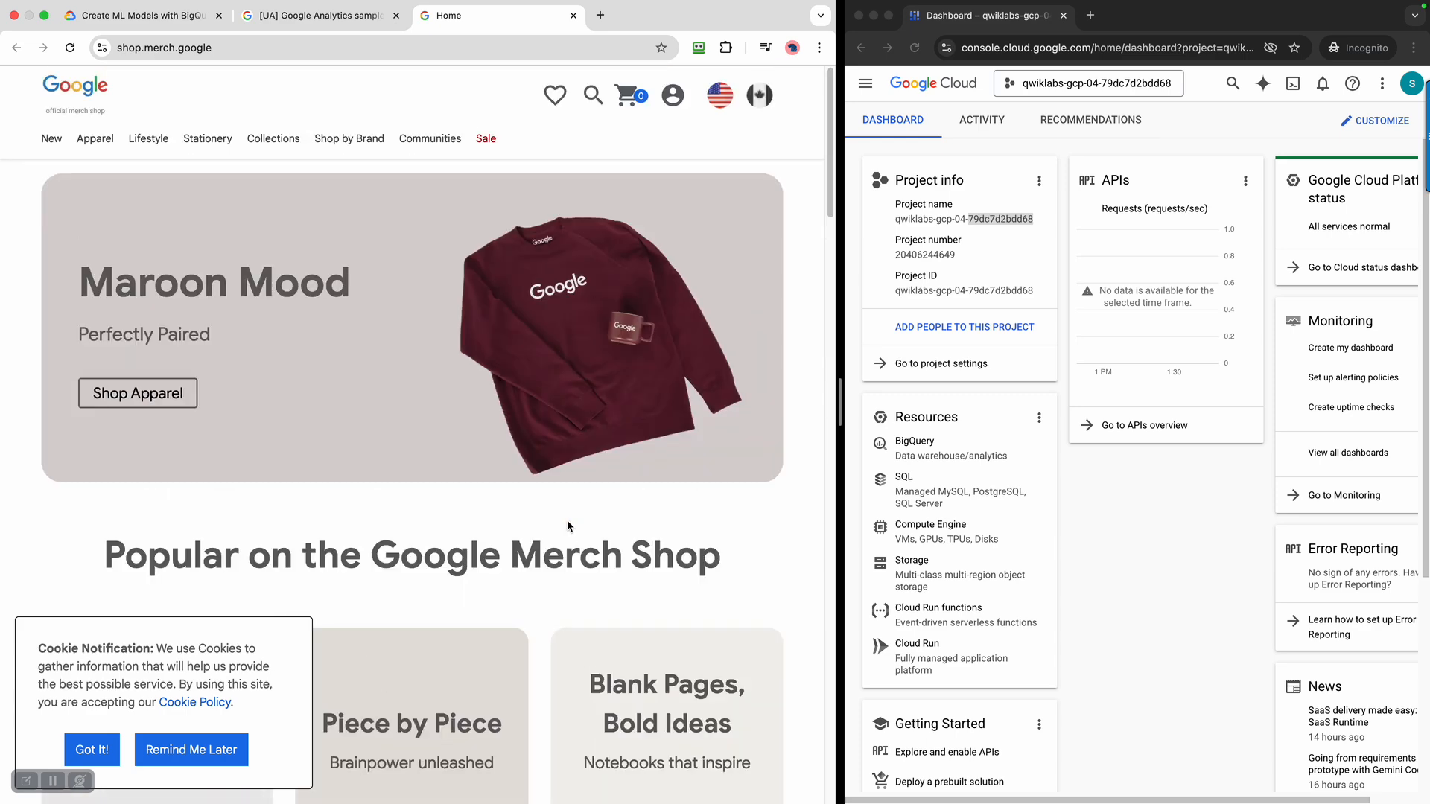
click(306, 17)
click(159, 22)
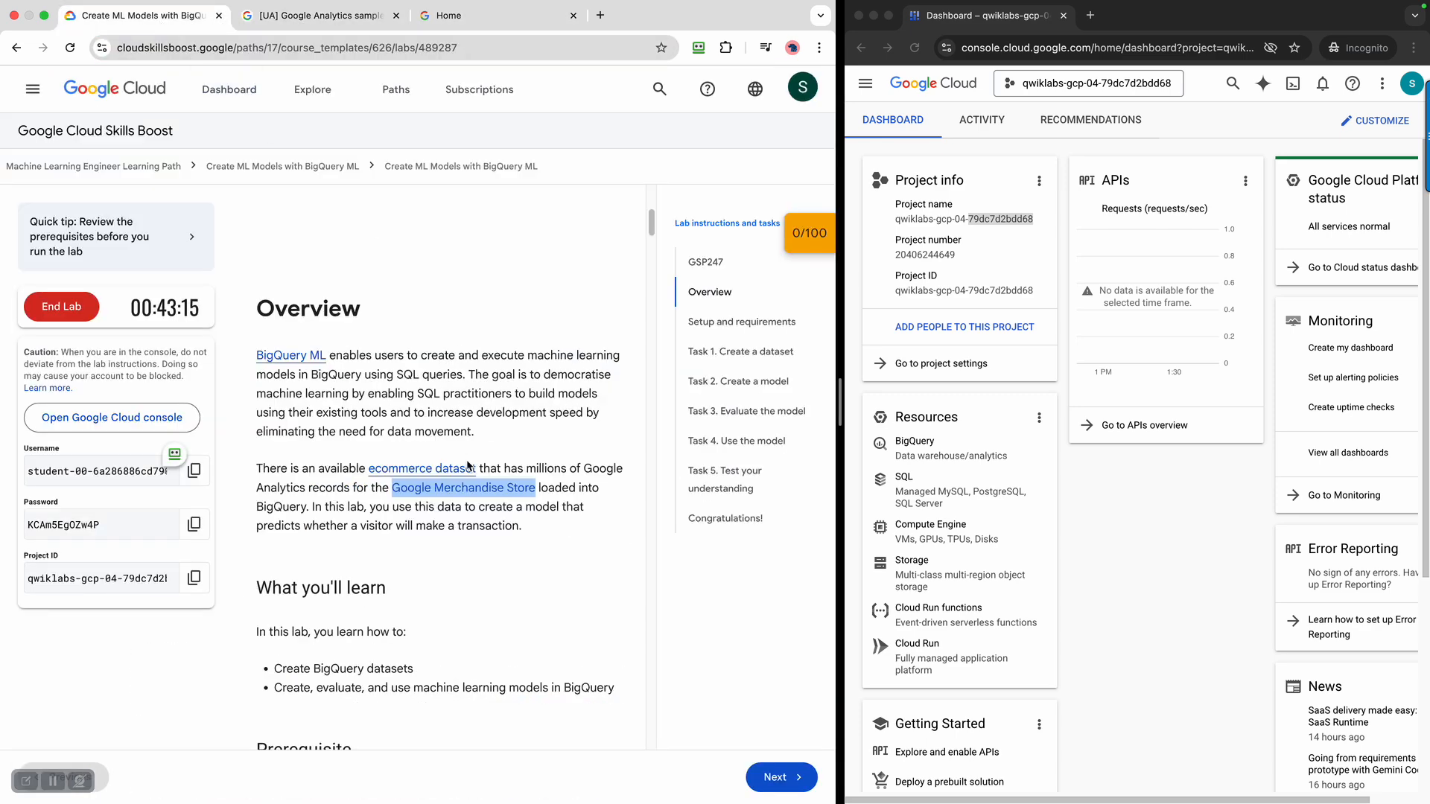
- Read the lab's learning objectives and prerequisite, highlighting the objective about creating, evaluating and using machine learning models
scroll(512, 614, down, 5)
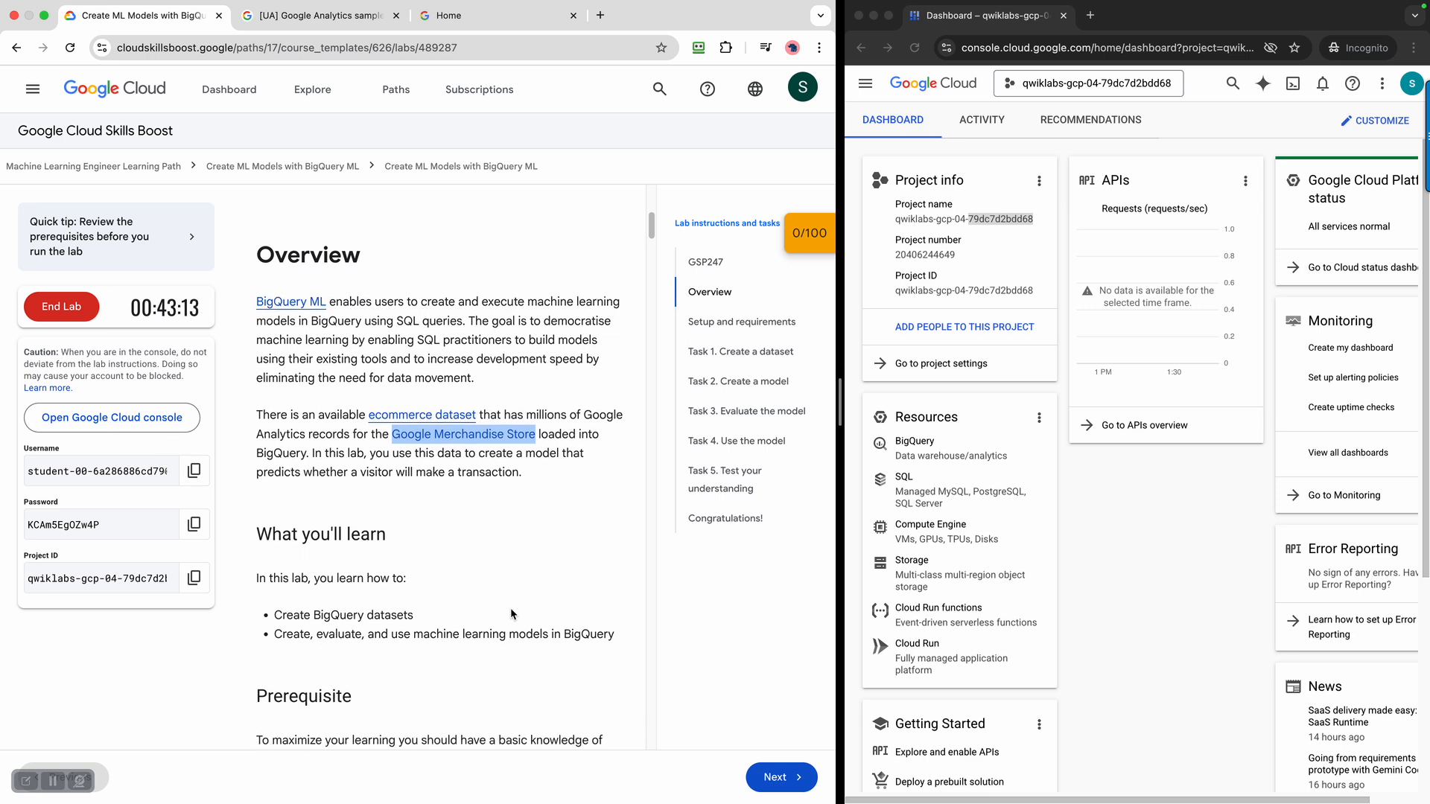
drag(274, 426, 602, 450)
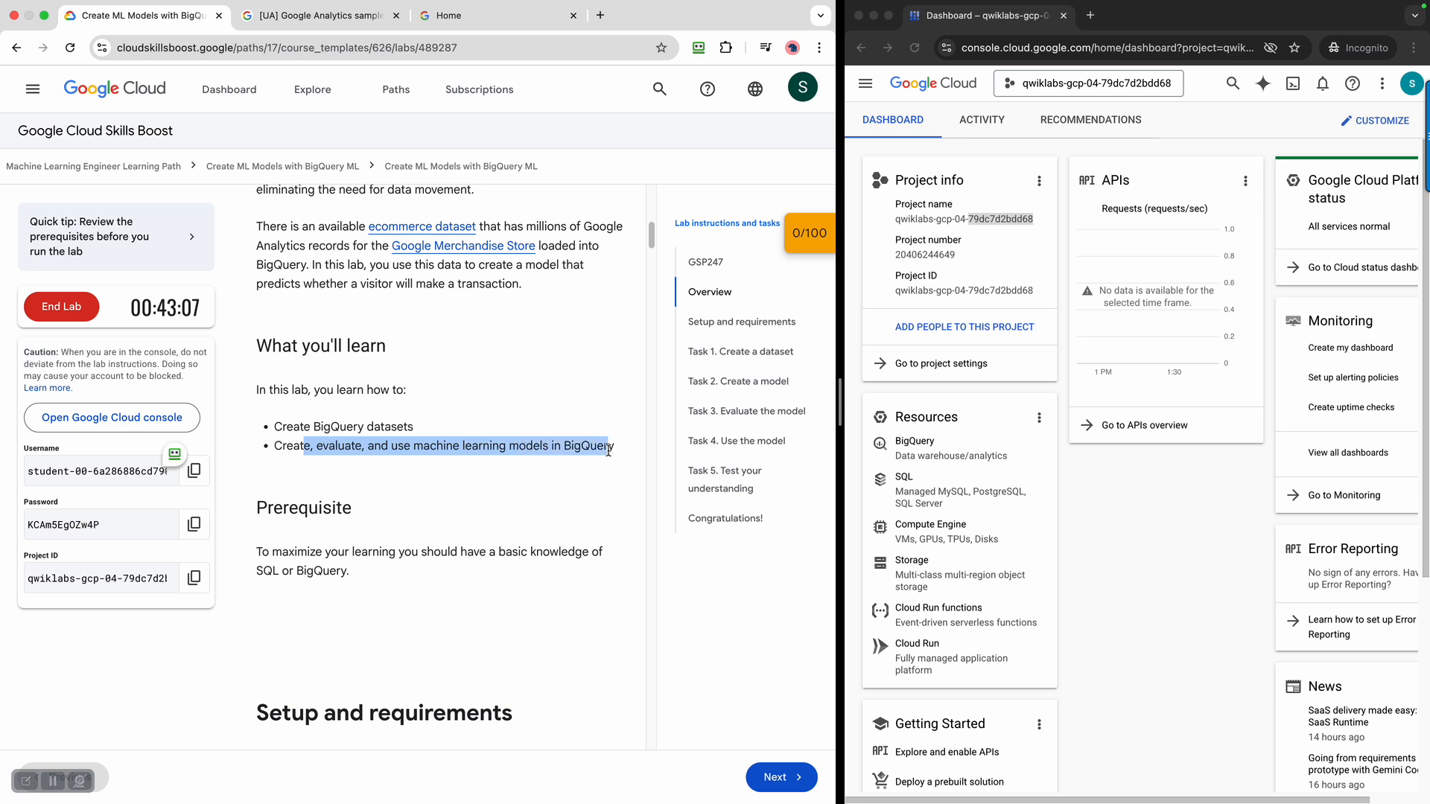
scroll(601, 509, down, 3)
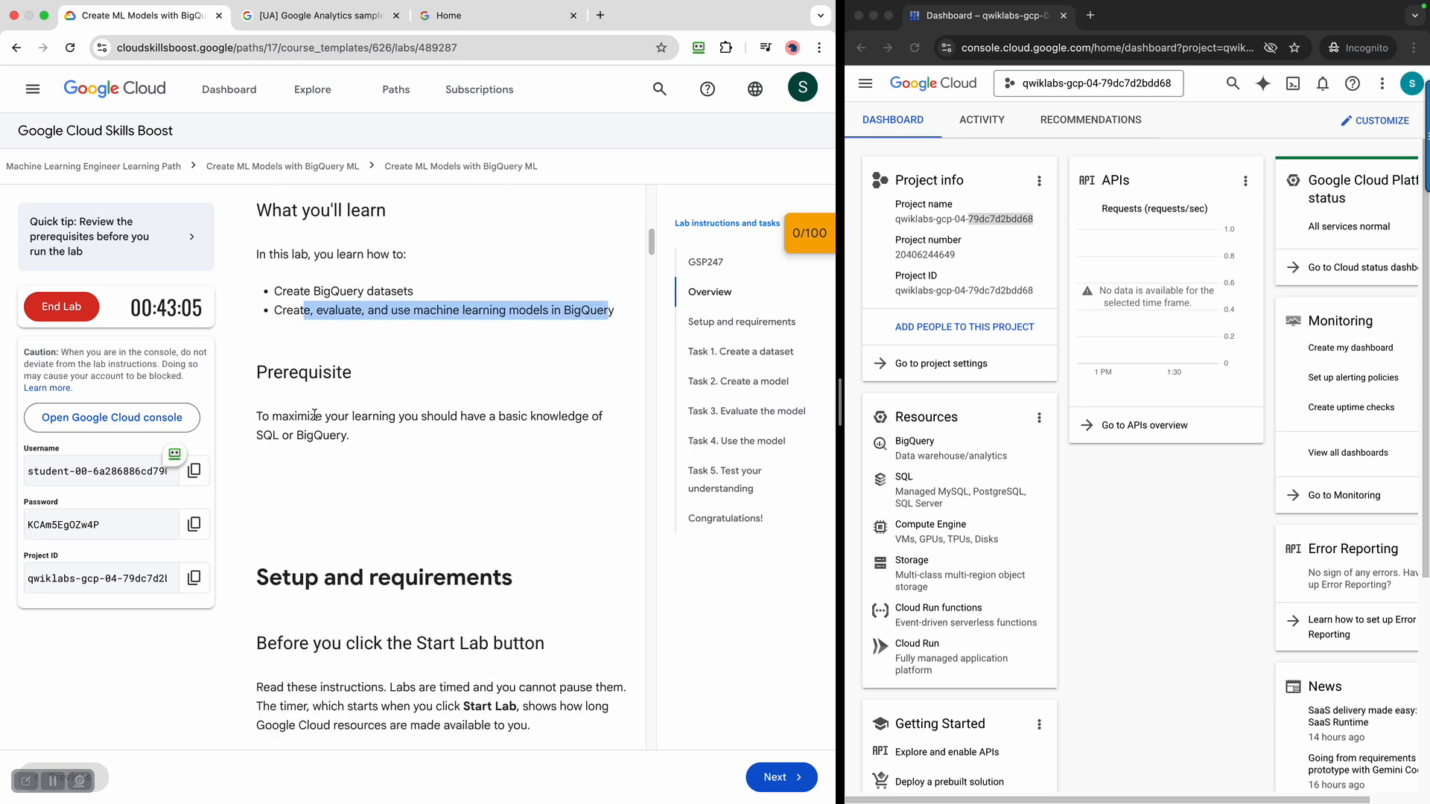
- Read the lab's prerequisite and its setup and sign-in instructions, down to the section on opening the BigQuery console
drag(316, 416, 550, 417)
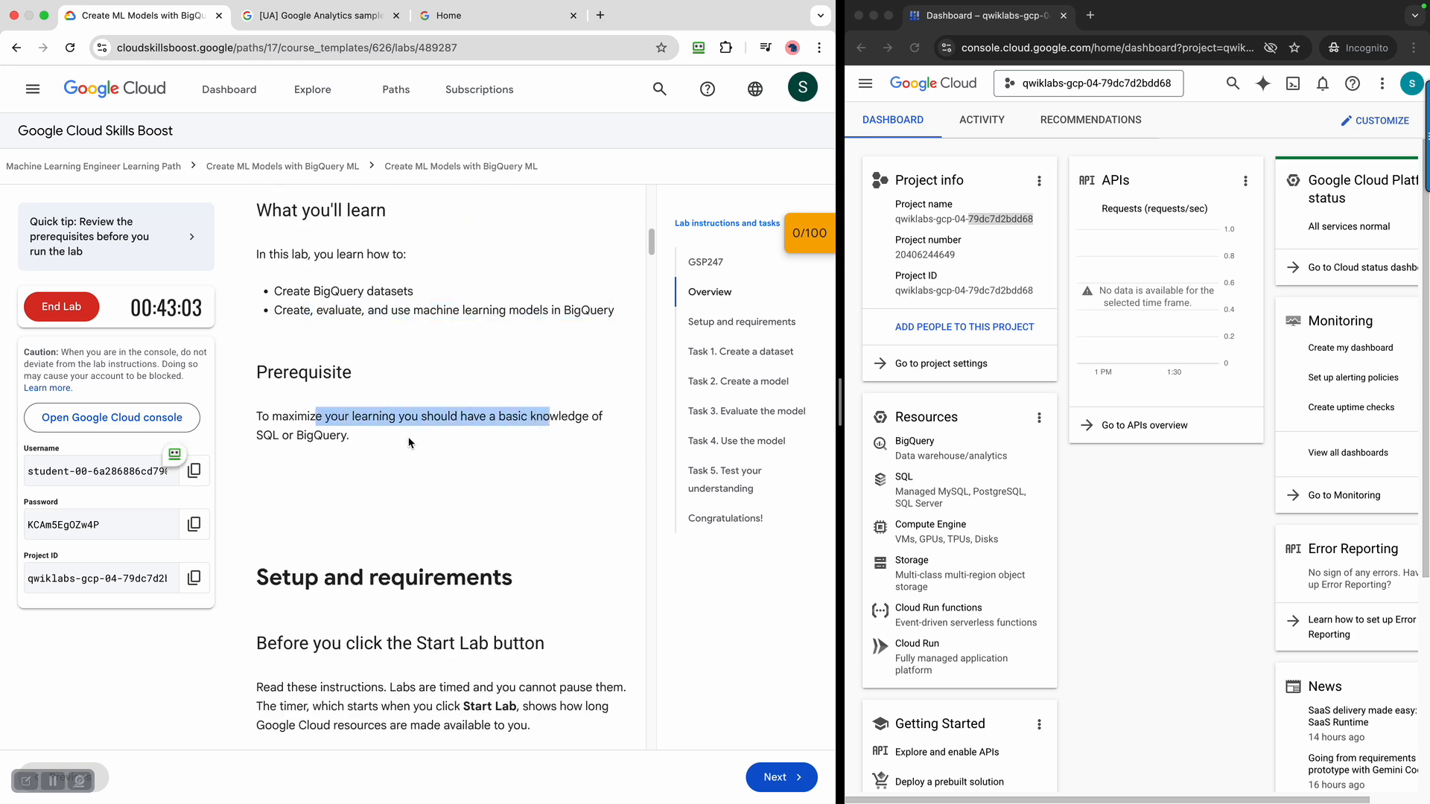
drag(253, 442, 371, 444)
scroll(414, 472, down, 8)
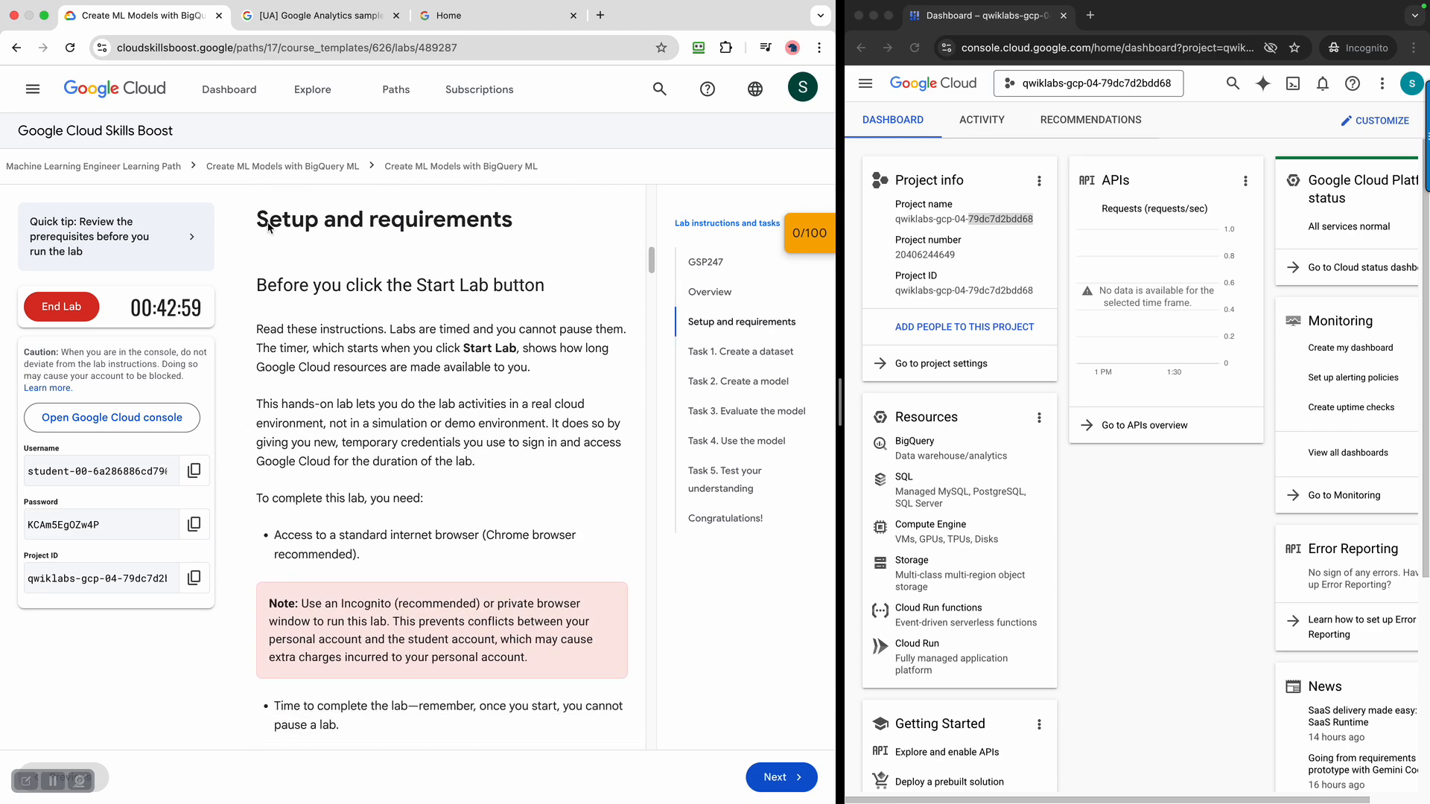
scroll(497, 549, down, 1)
scroll(498, 549, down, 1)
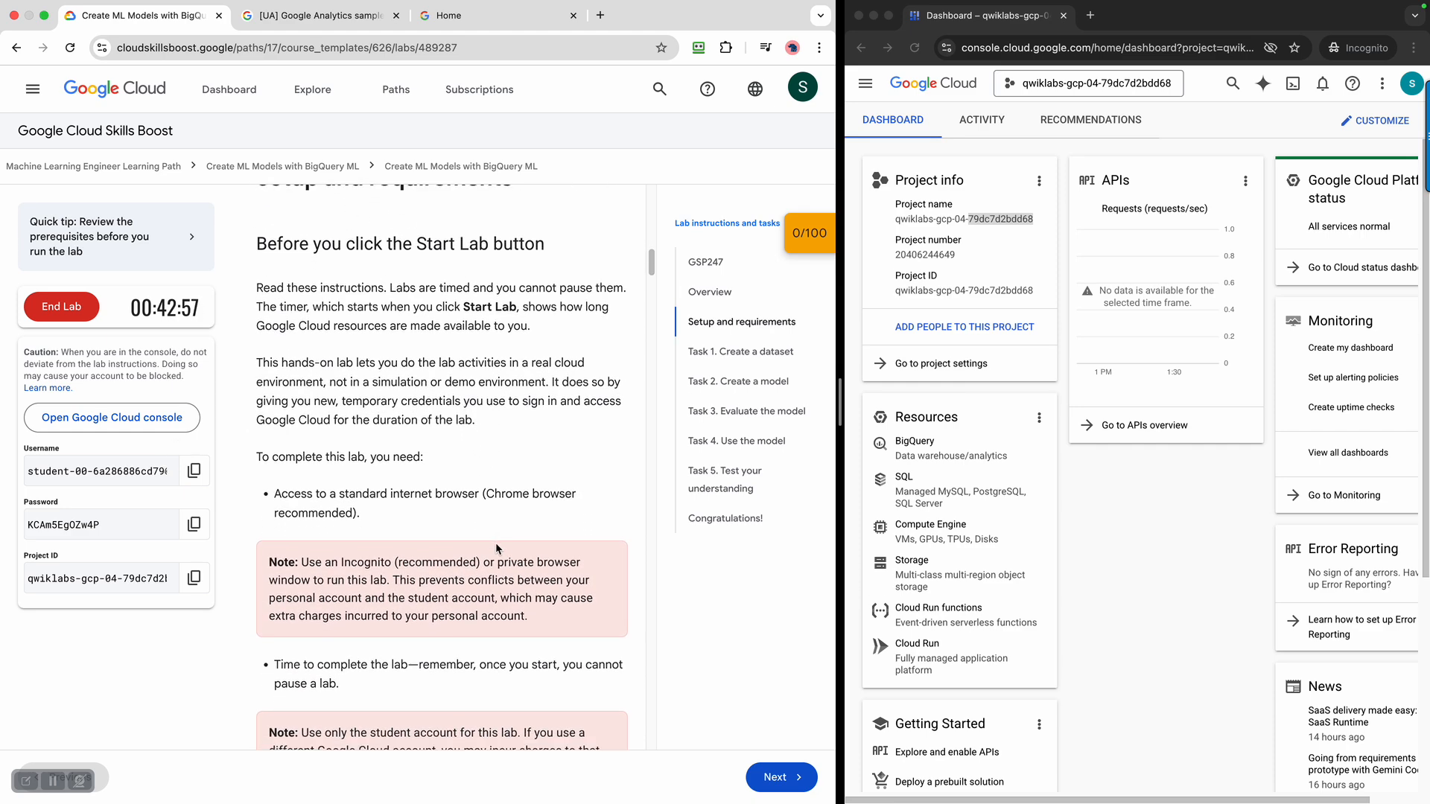
scroll(496, 544, down, 5)
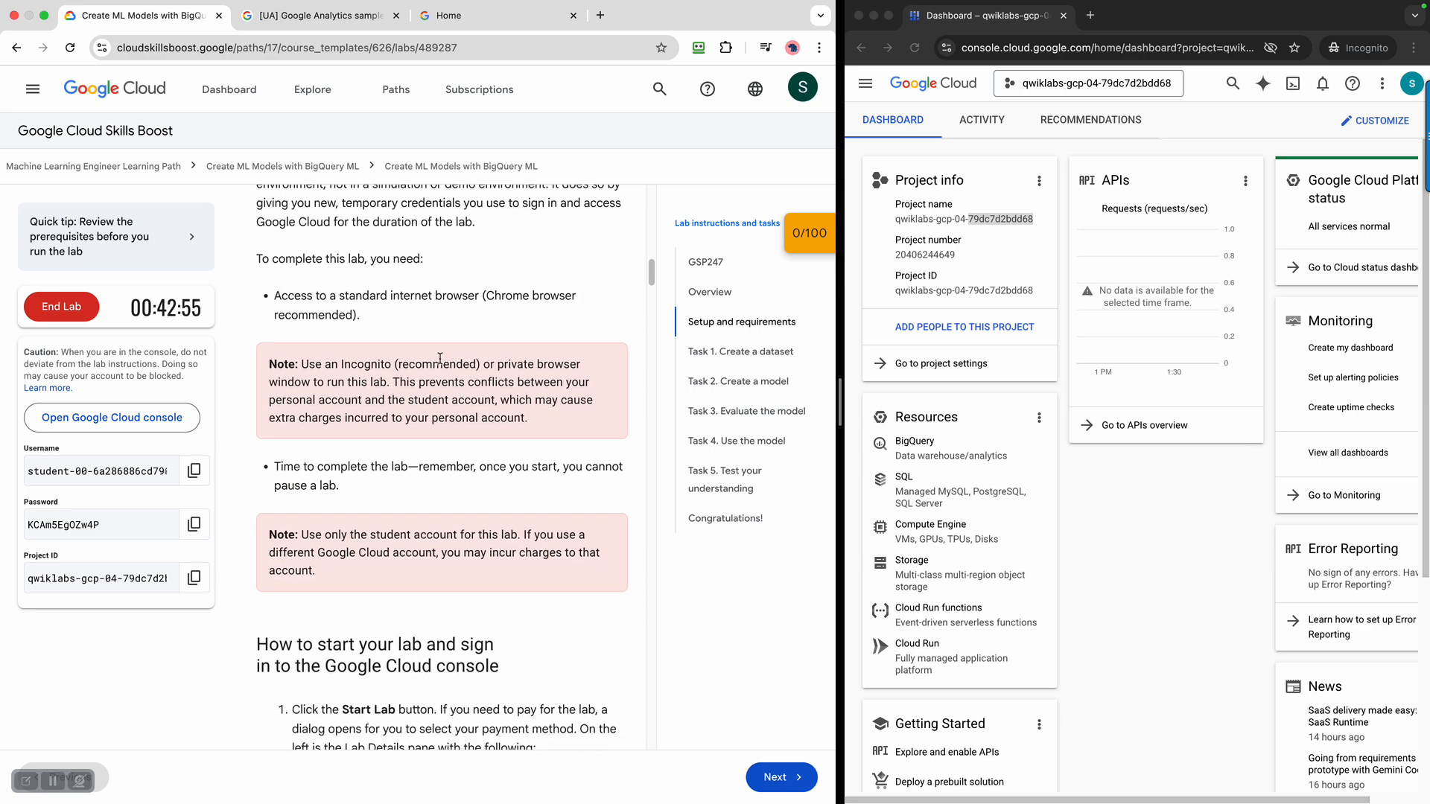
scroll(441, 557, down, 14)
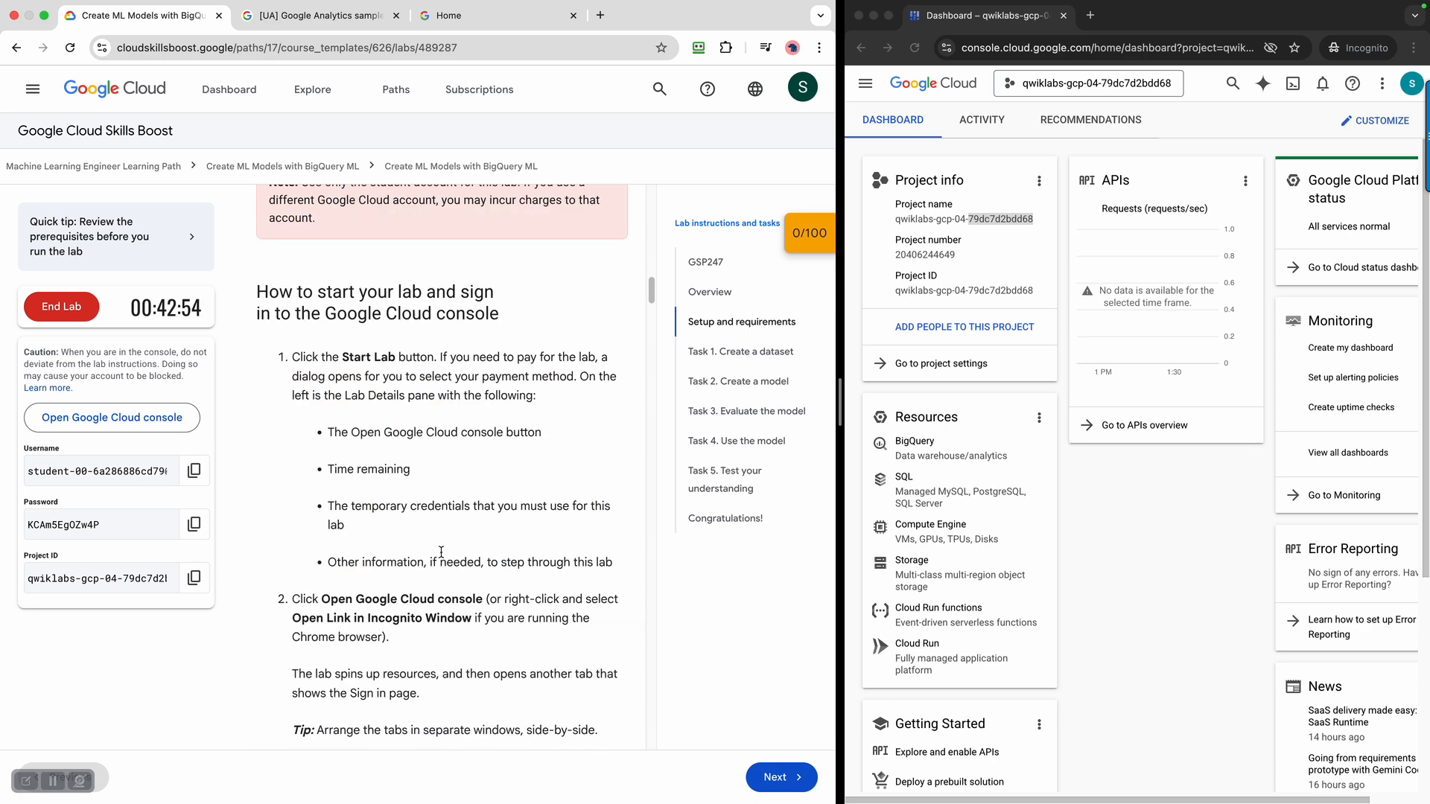
scroll(442, 557, down, 5)
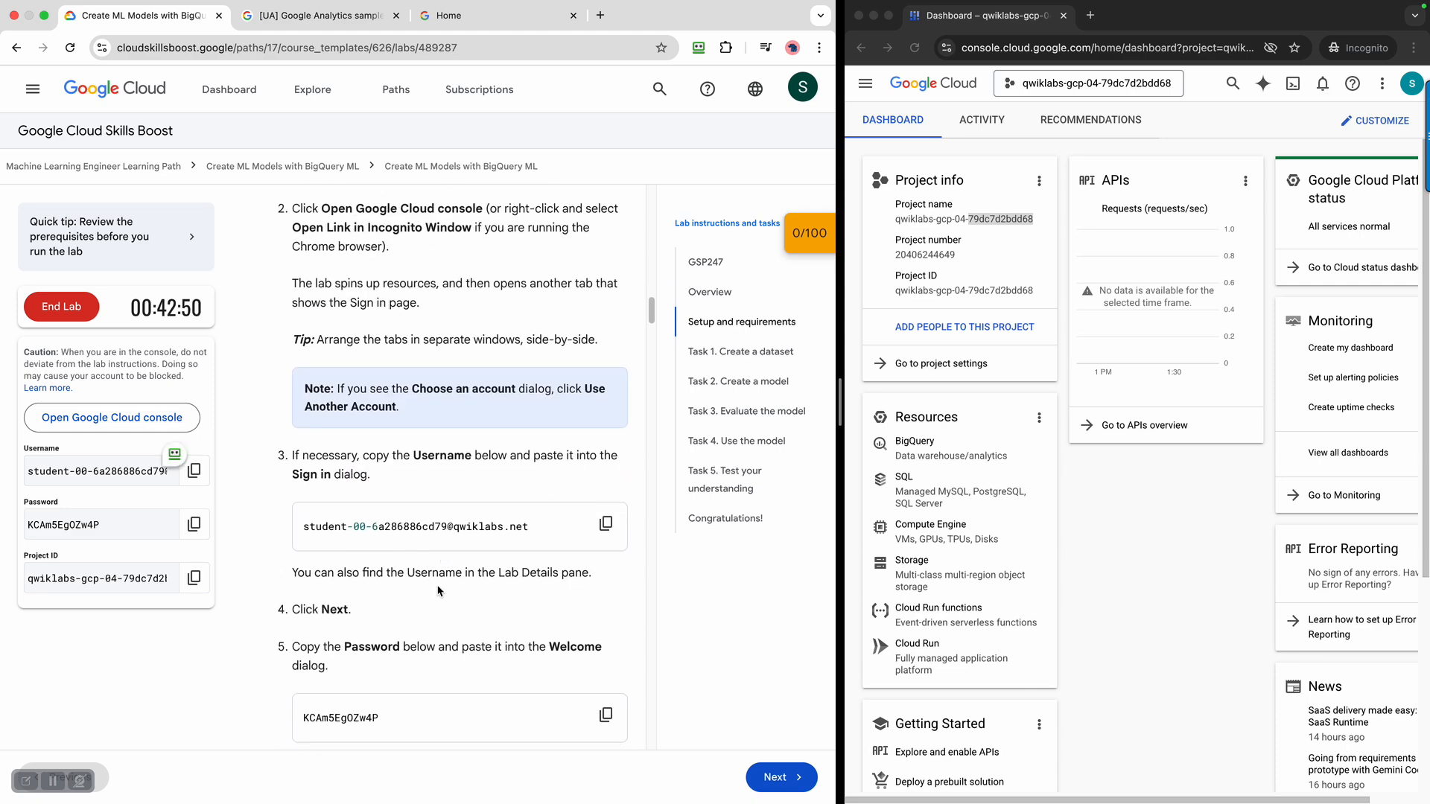
scroll(436, 584, down, 13)
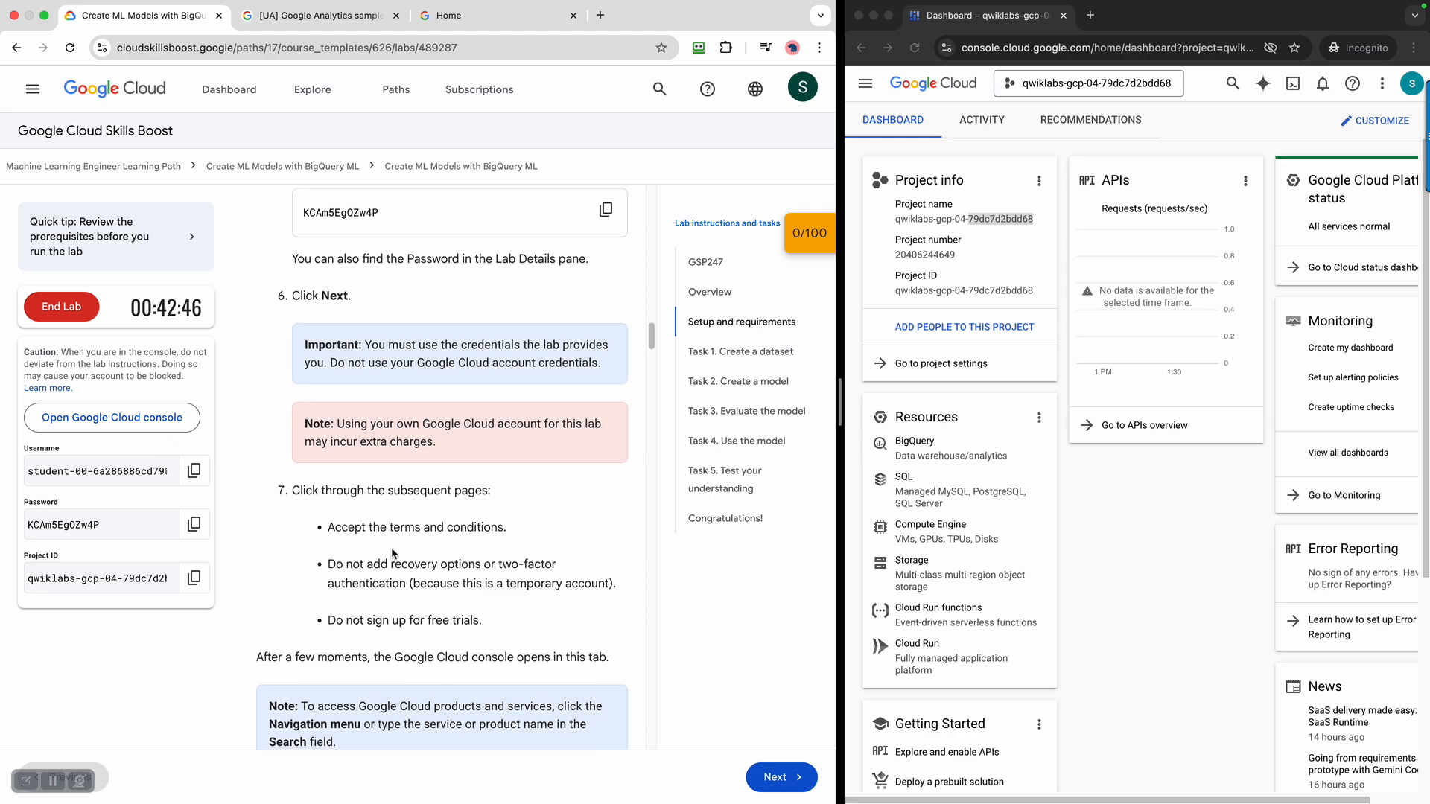
scroll(388, 545, down, 4)
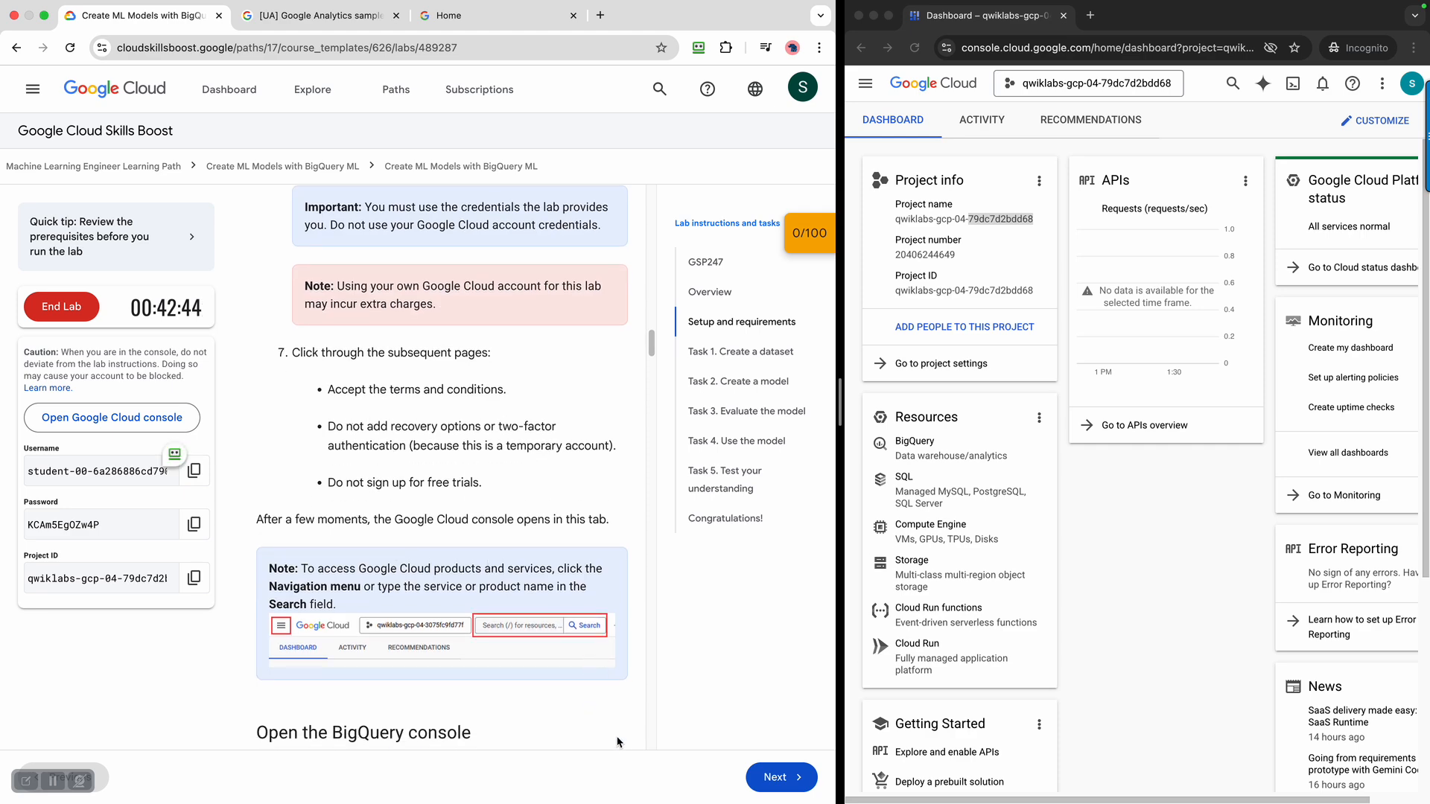
scroll(609, 716, down, 5)
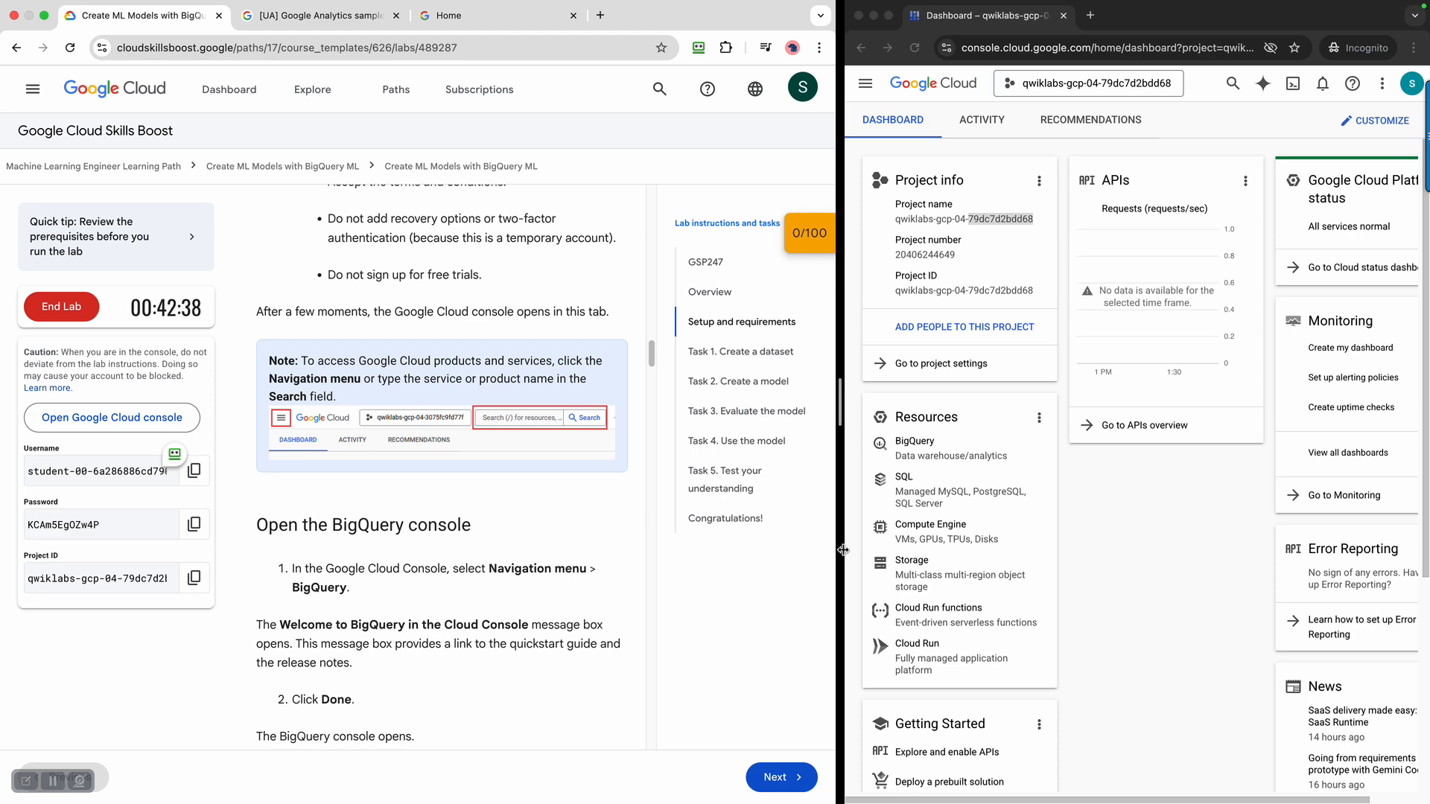
- Widen the Google Cloud console window to about two thirds of the screen and return the lab instructions to "Open the BigQuery console"
drag(841, 548, 458, 551)
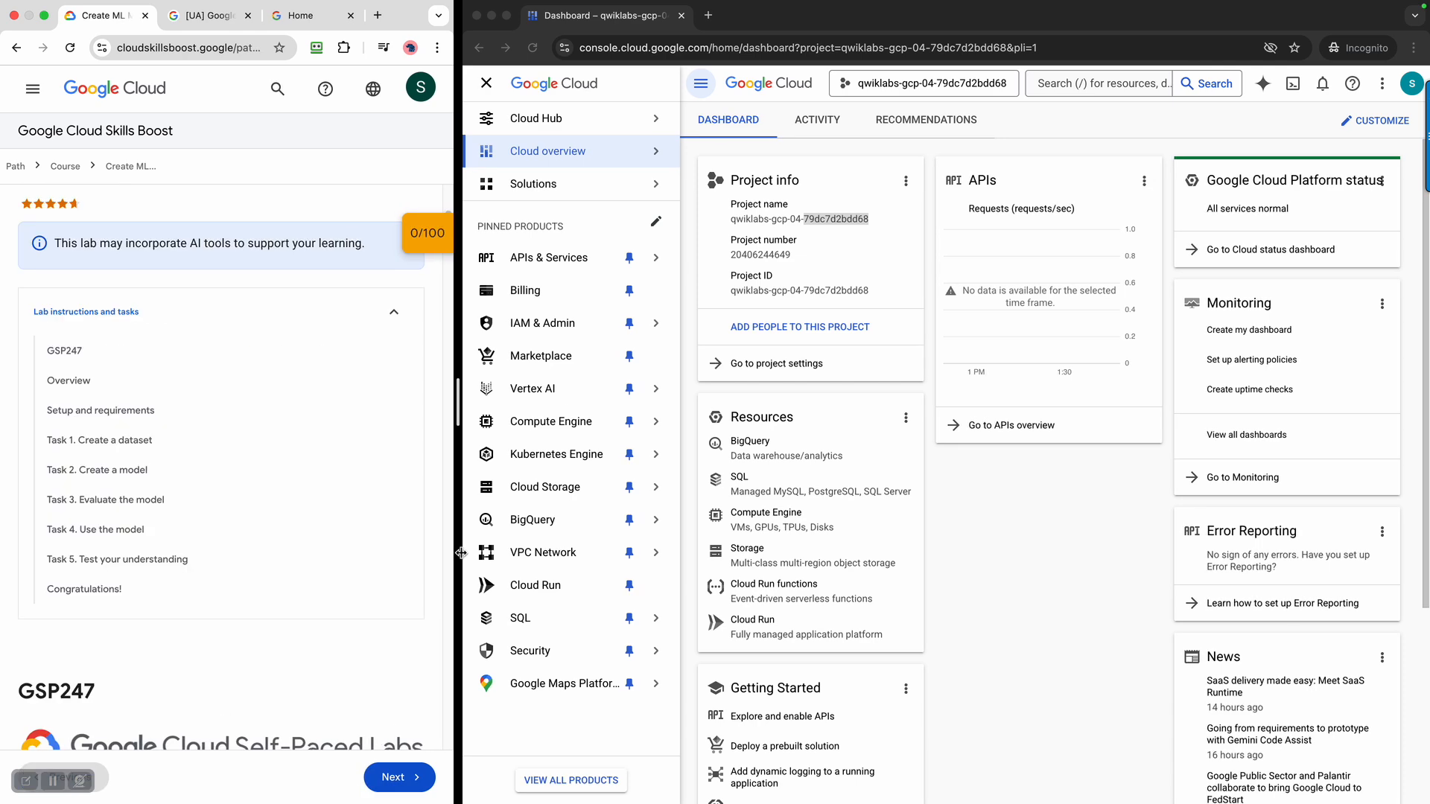
scroll(358, 584, down, 10)
scroll(346, 588, down, 12)
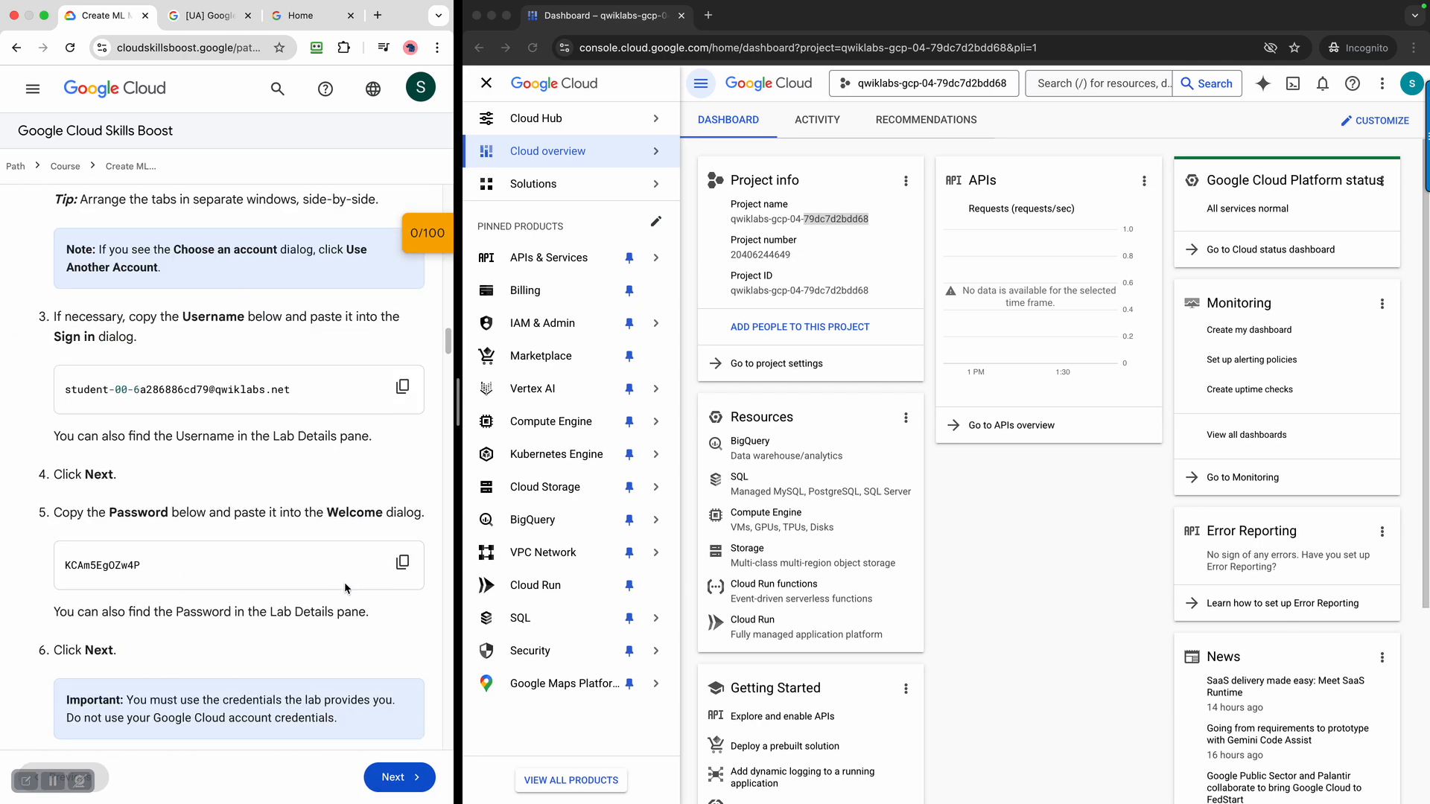
scroll(345, 588, down, 8)
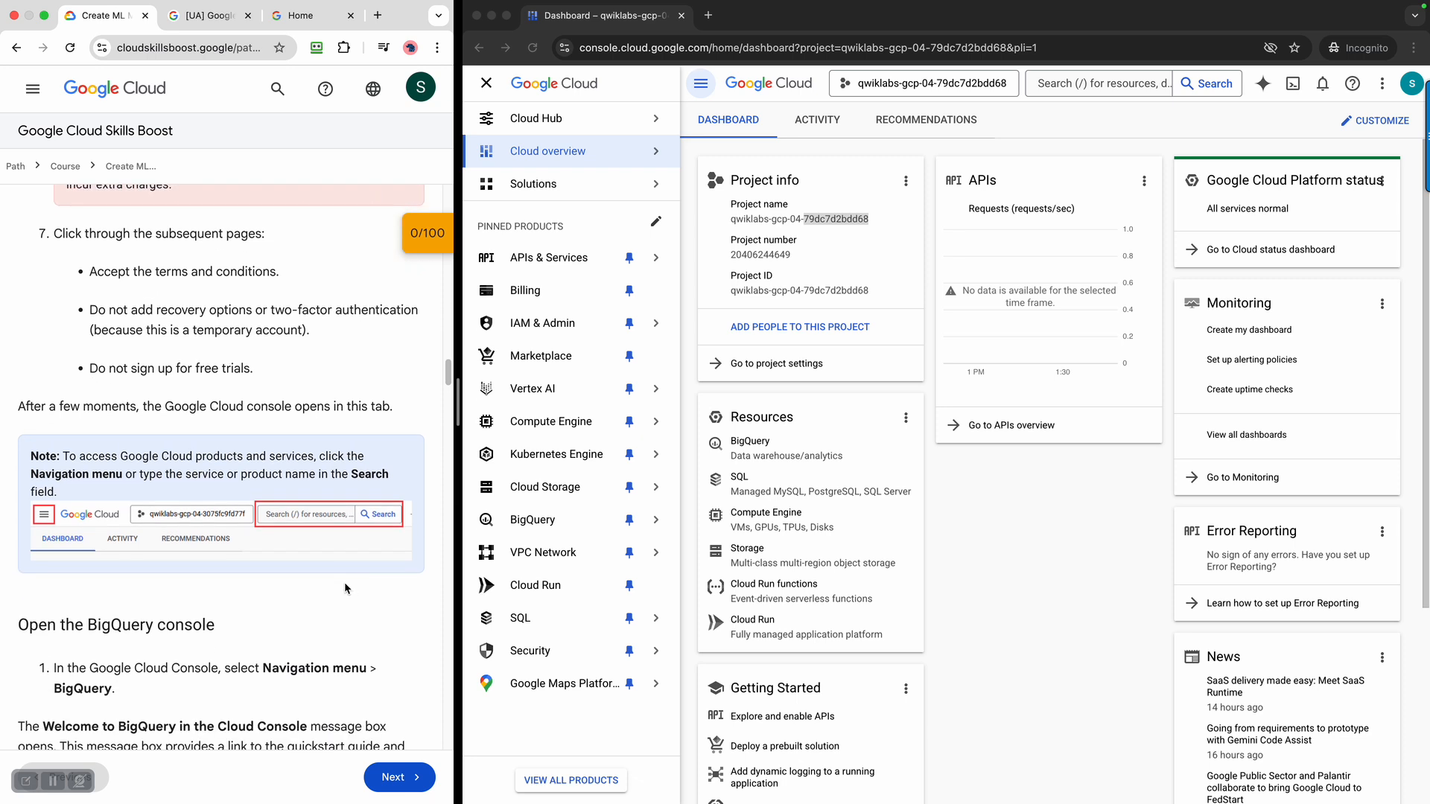
scroll(345, 584, down, 5)
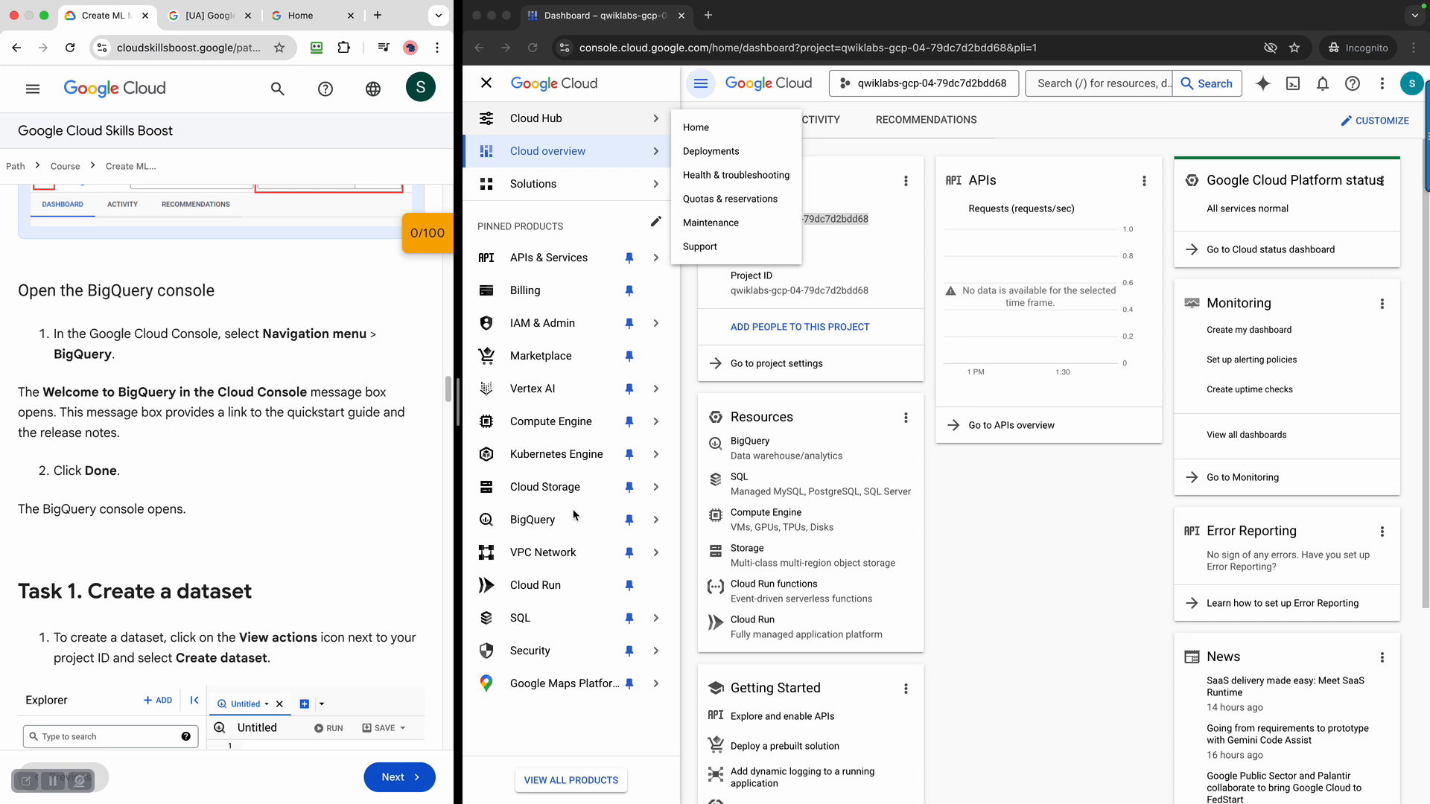
- Open BigQuery in the Google Cloud console and dismiss its welcome message
mouse_move(580, 524)
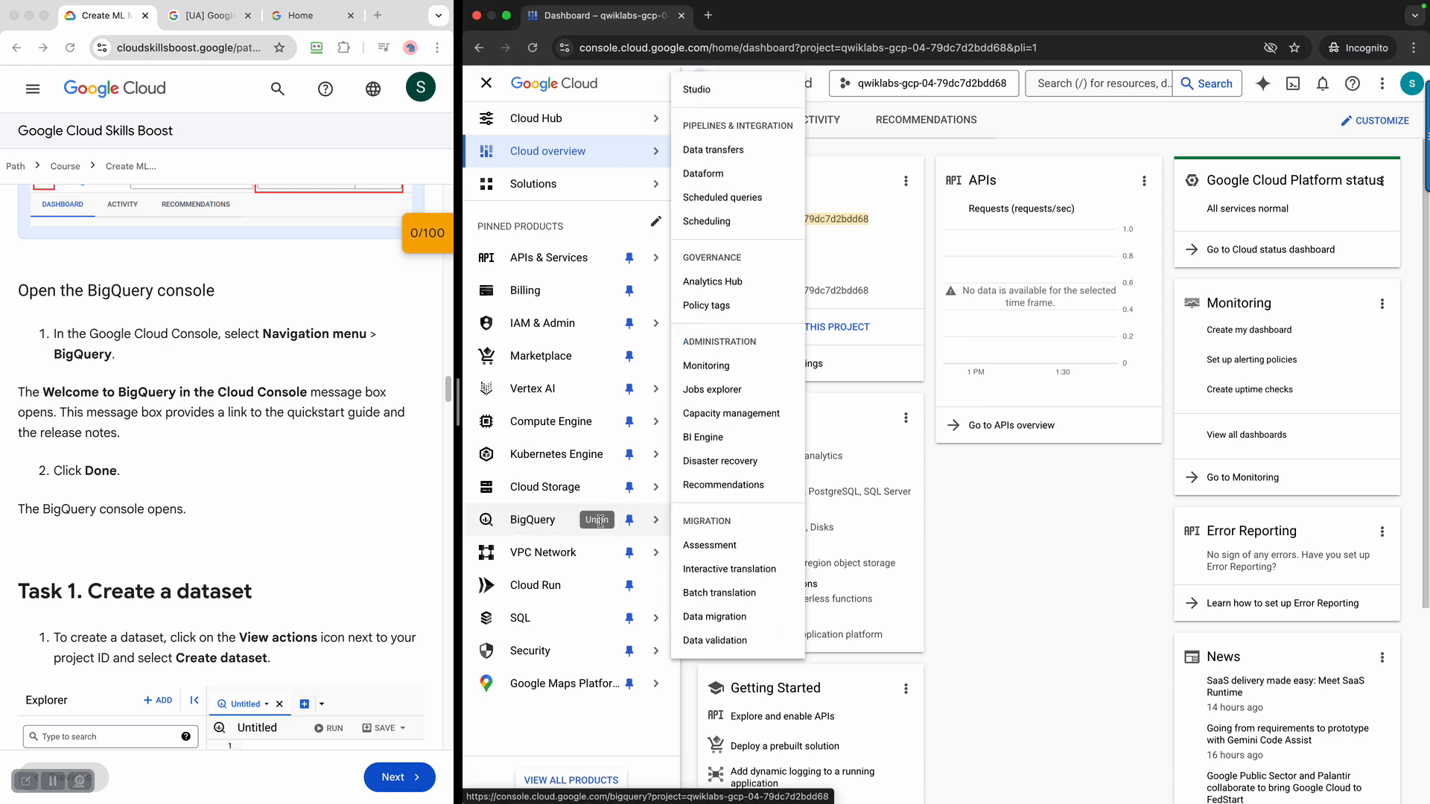
click(558, 525)
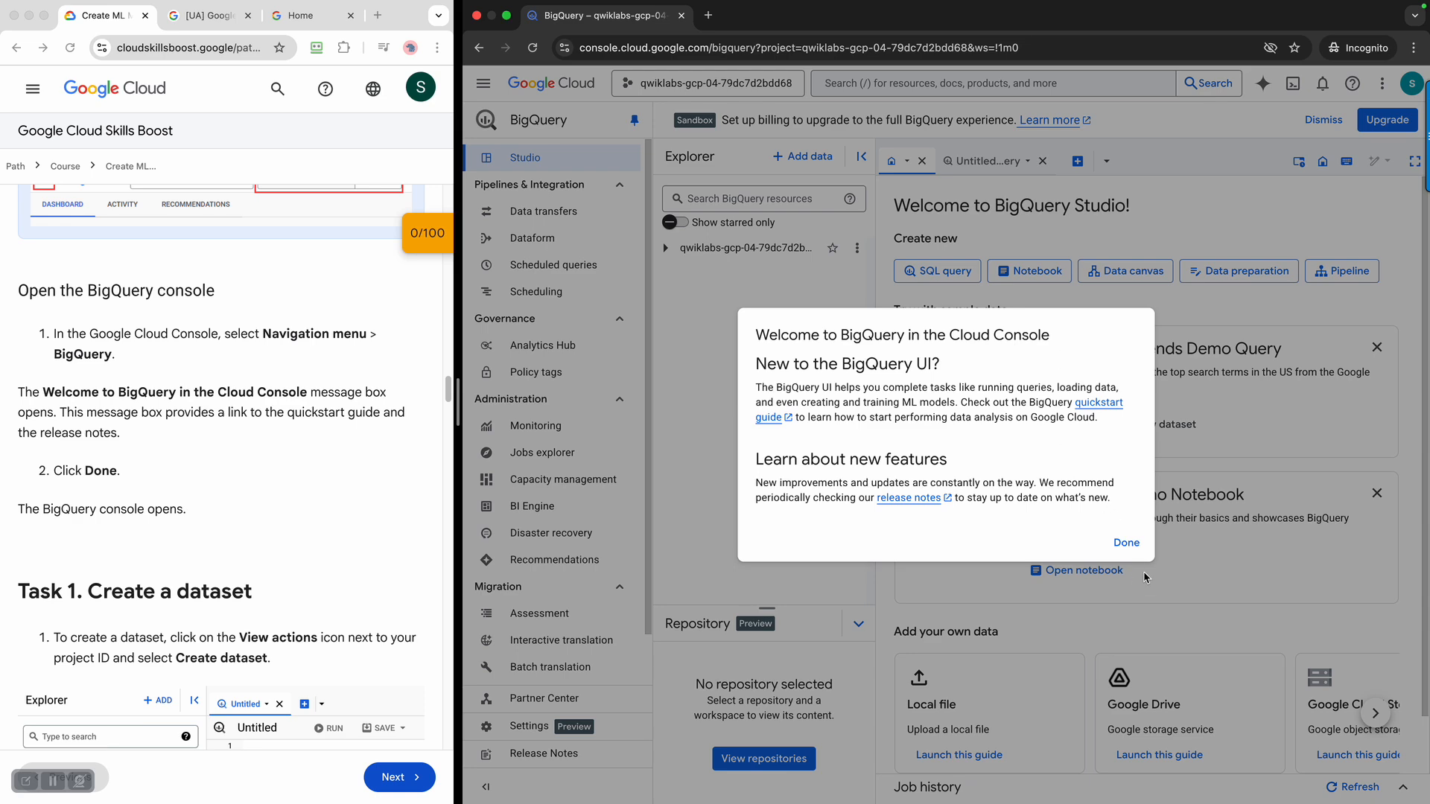
click(1125, 543)
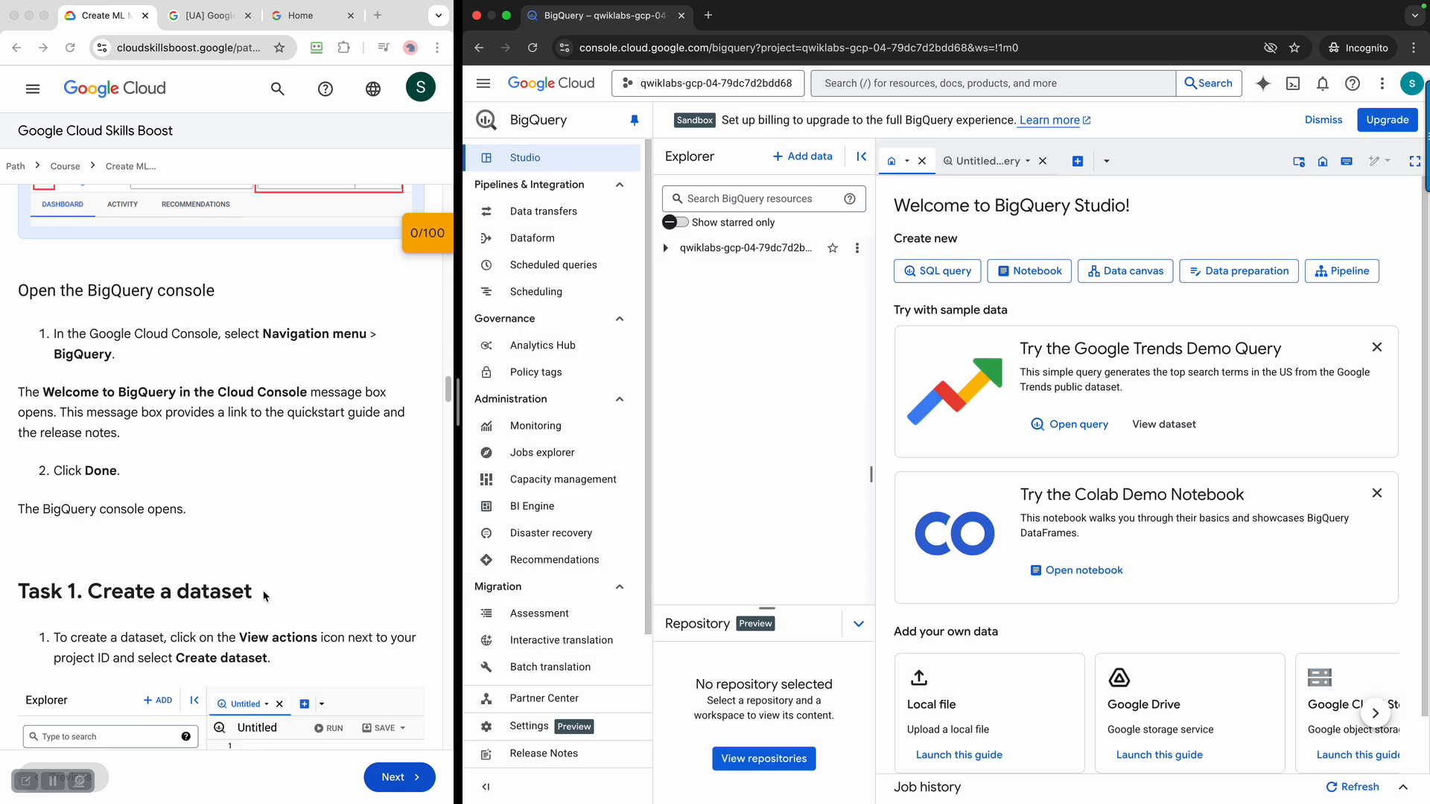
- Following Task 1, start a new dataset under the lab project and enter bqml_lab as its dataset ID
scroll(265, 595, down, 1)
click(72, 470)
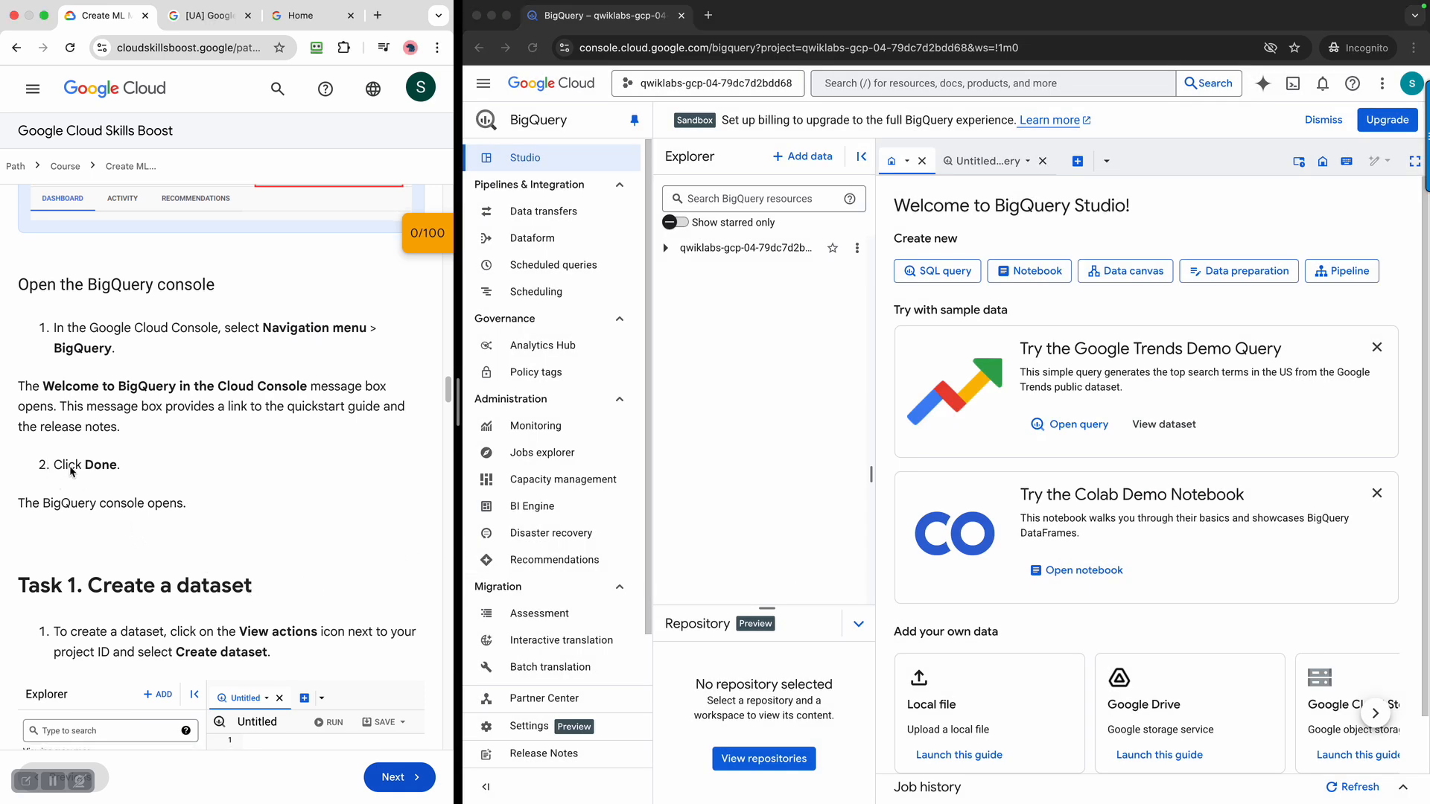
scroll(239, 529, down, 5)
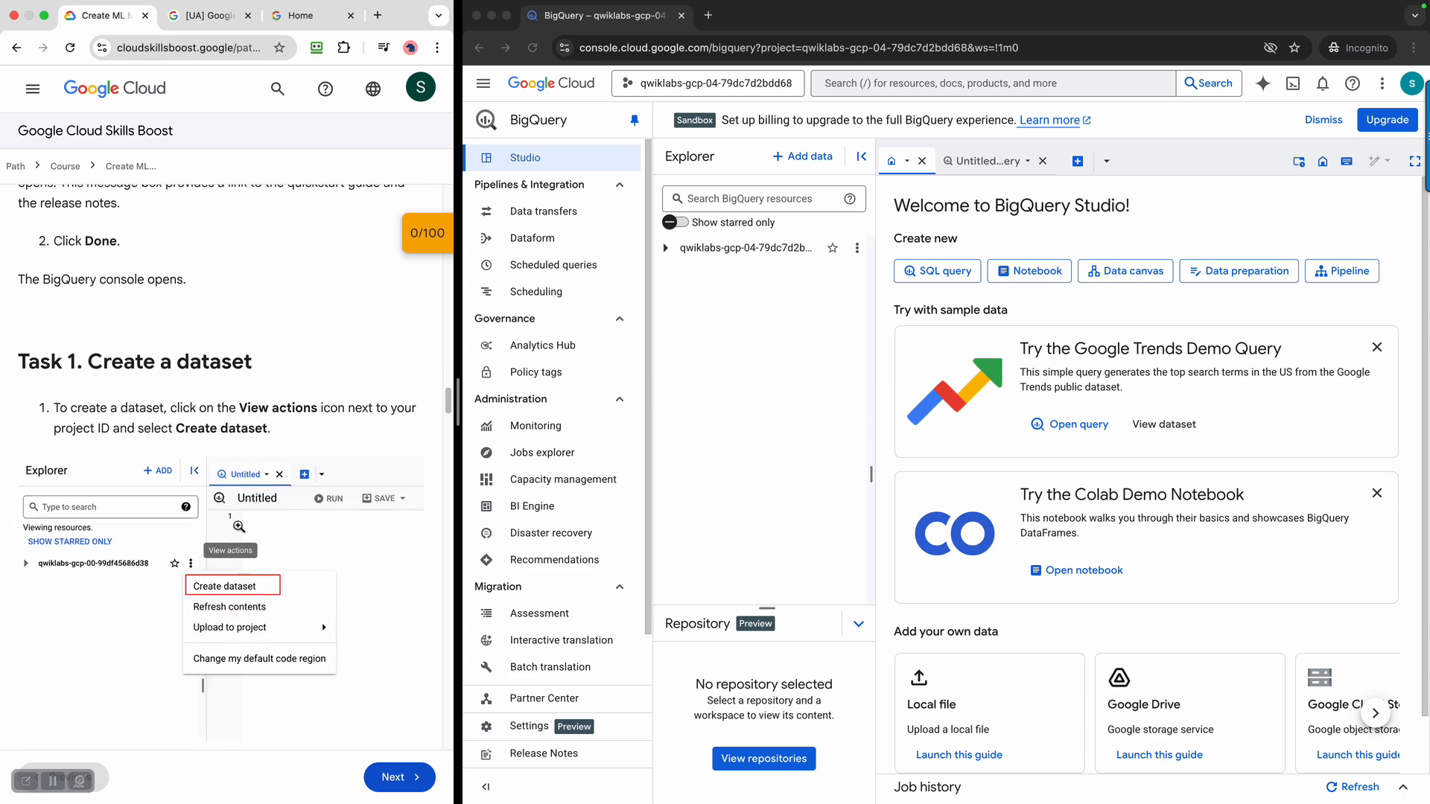
scroll(238, 525, down, 5)
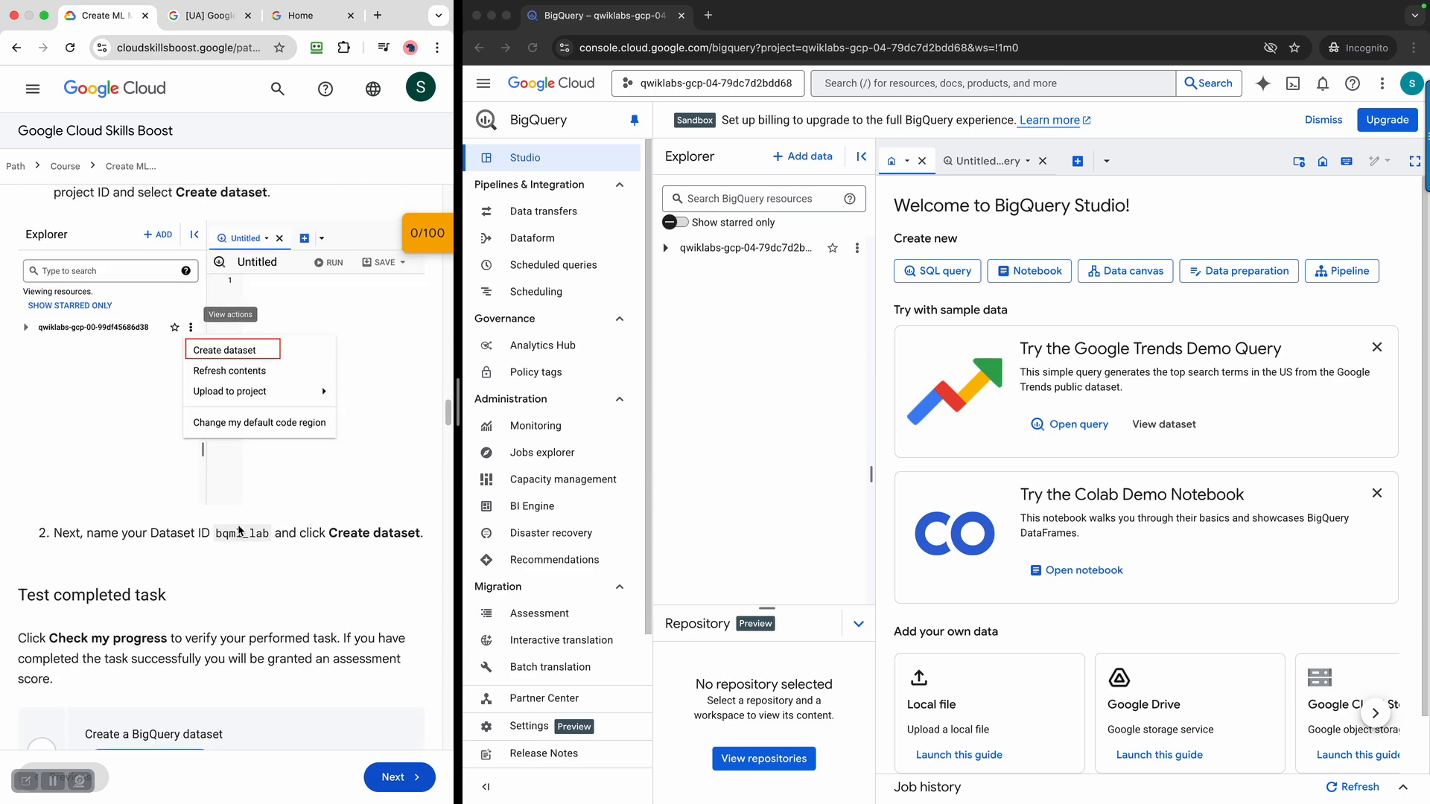
scroll(239, 530, up, 1)
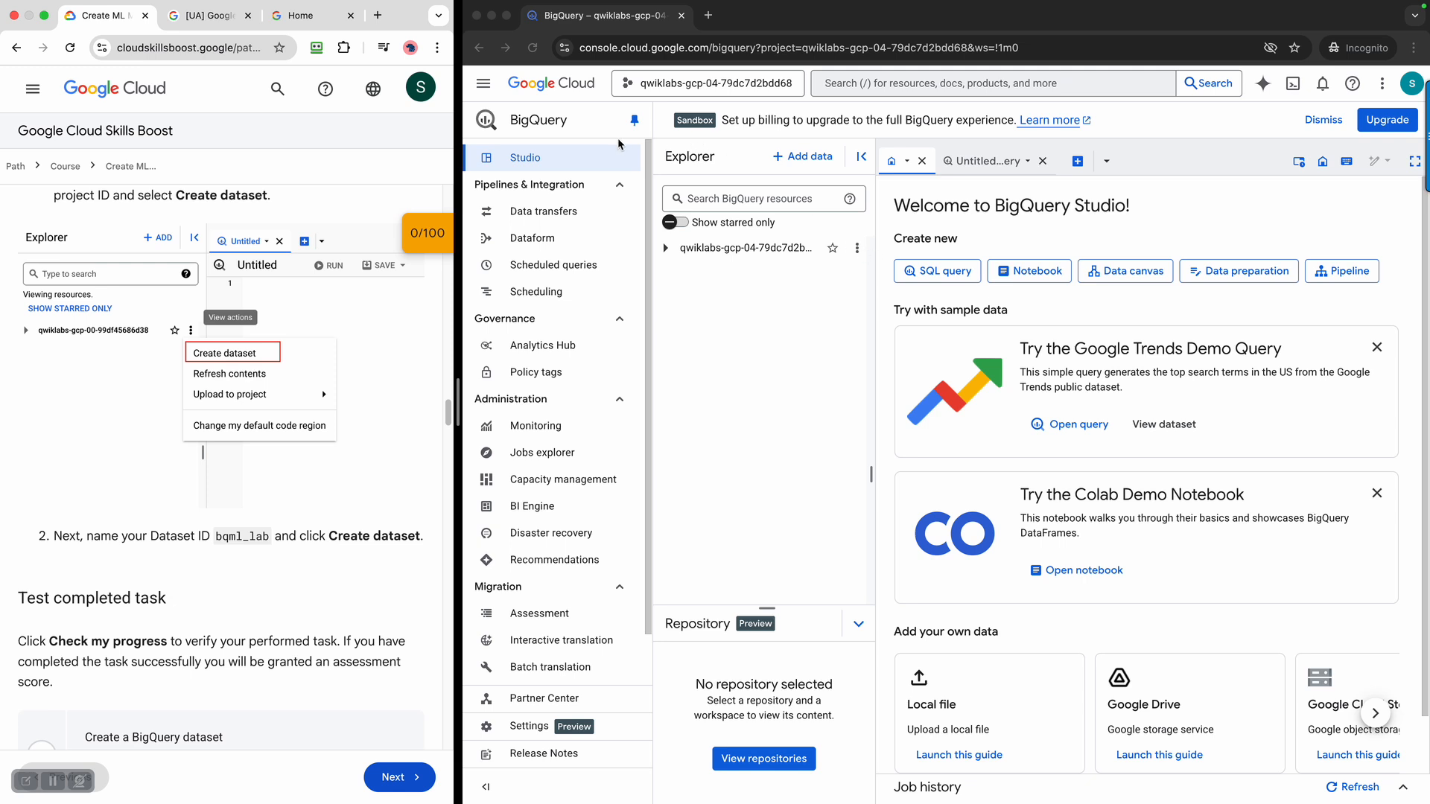
click(857, 249)
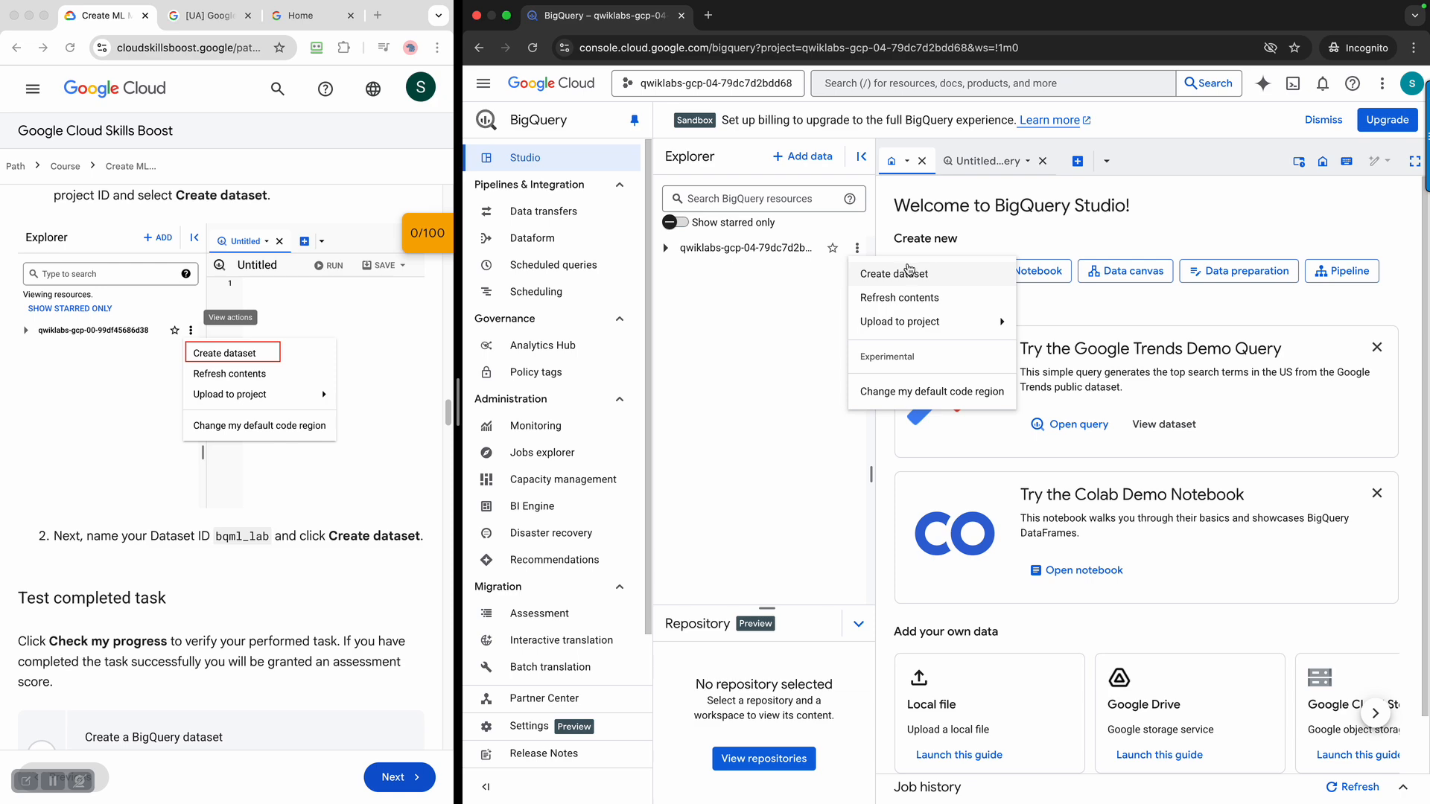
click(909, 272)
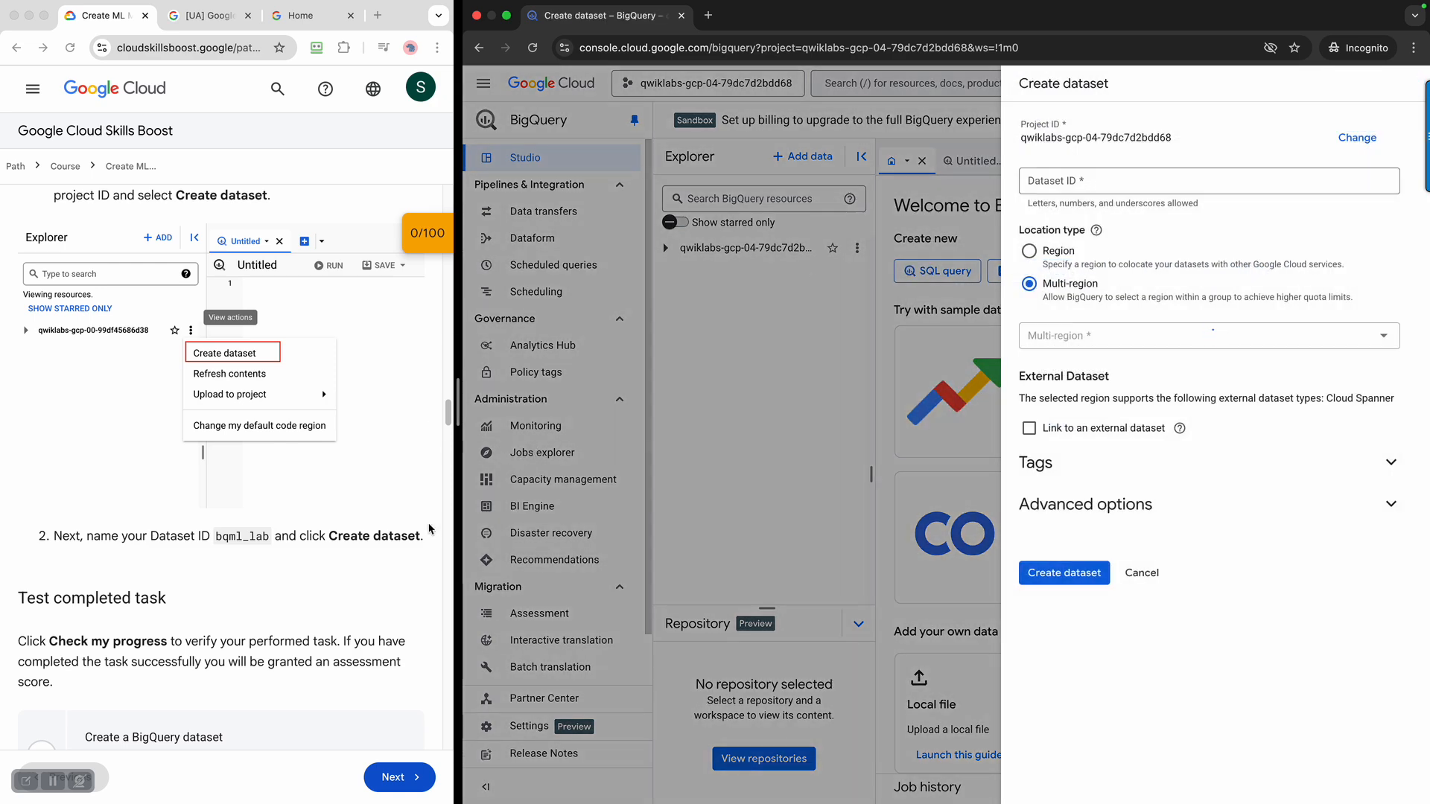
click(1132, 180)
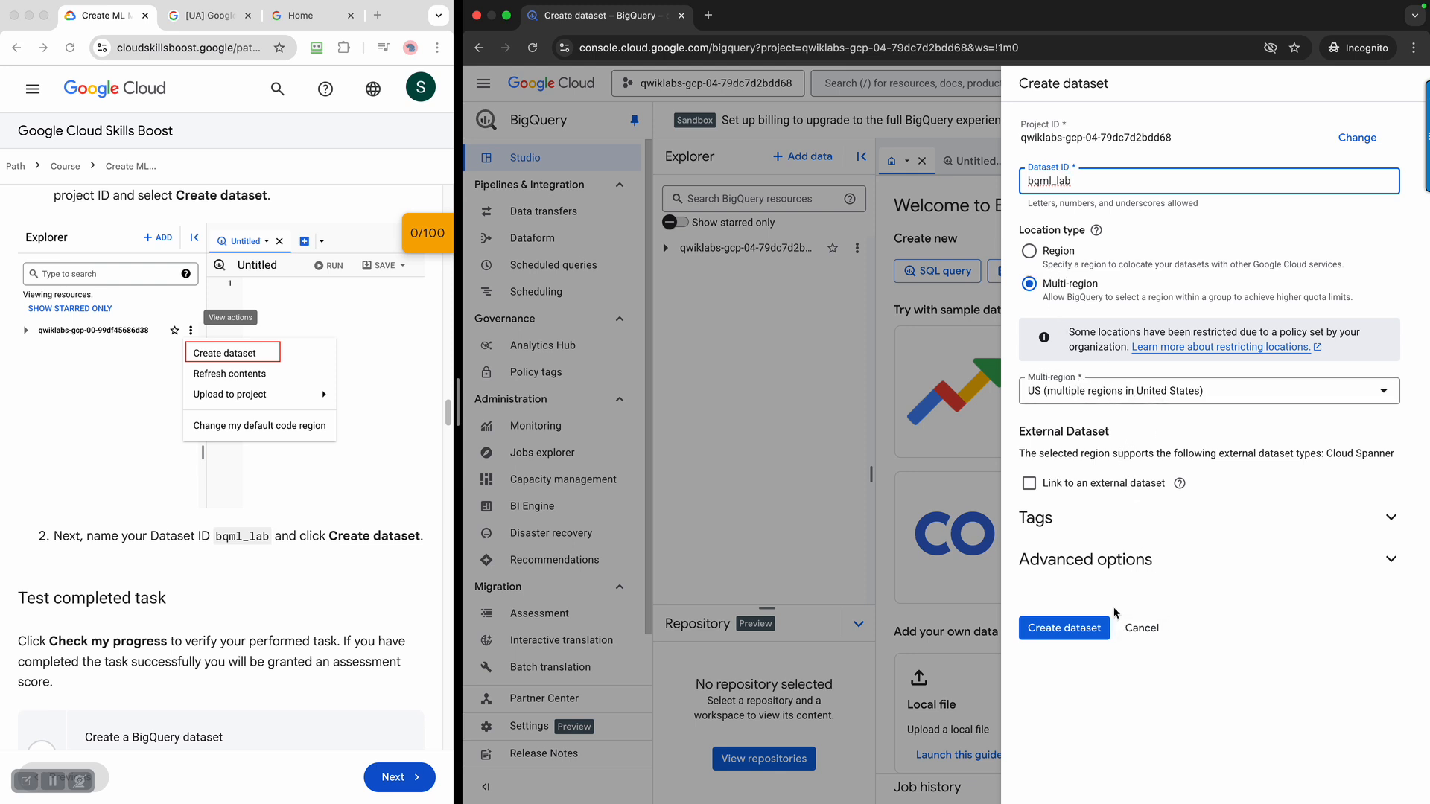
- Expand the new dataset's tags and advanced options and review the encryption, collation, expiration, rounding, billing and time travel settings
click(1287, 530)
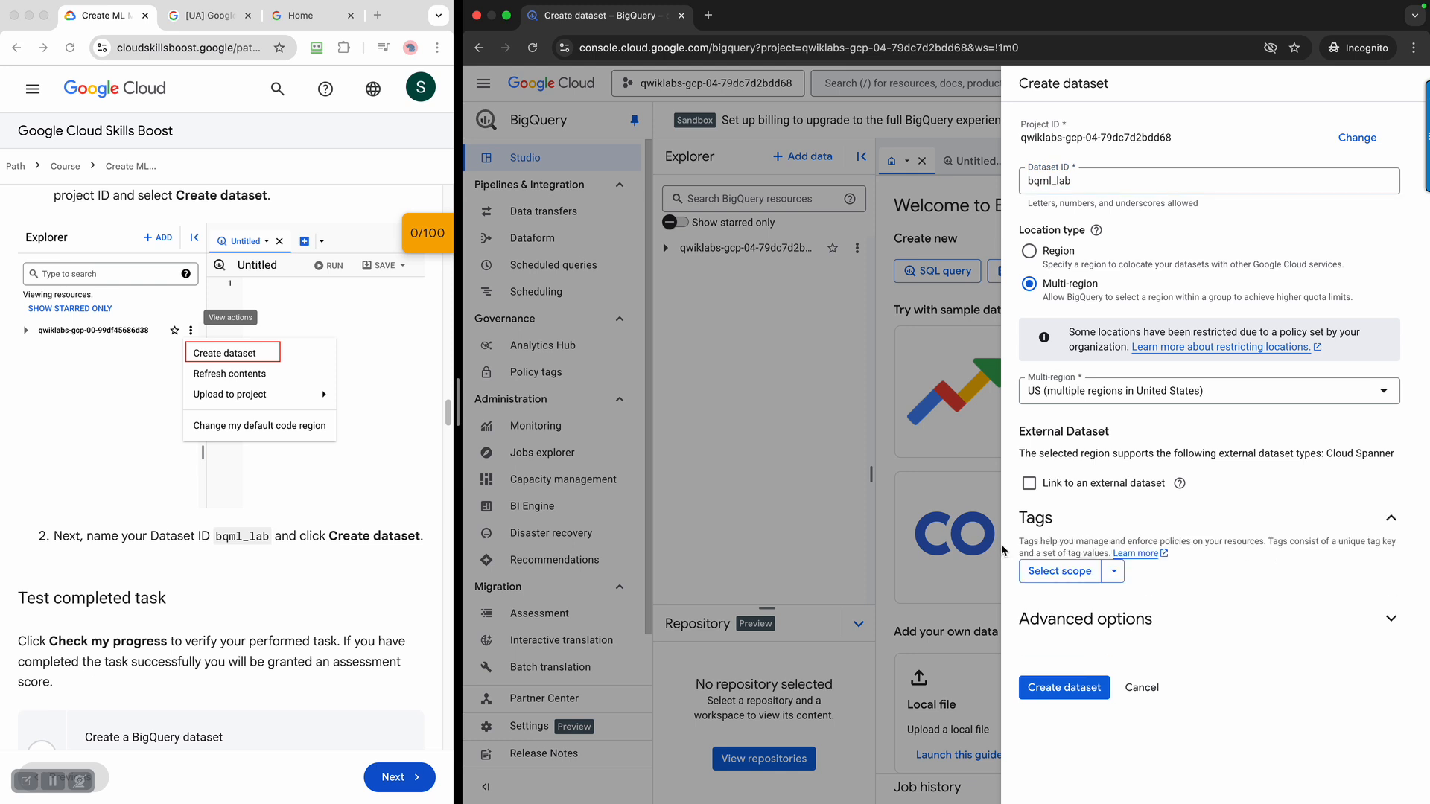
click(1108, 617)
scroll(1121, 536, down, 7)
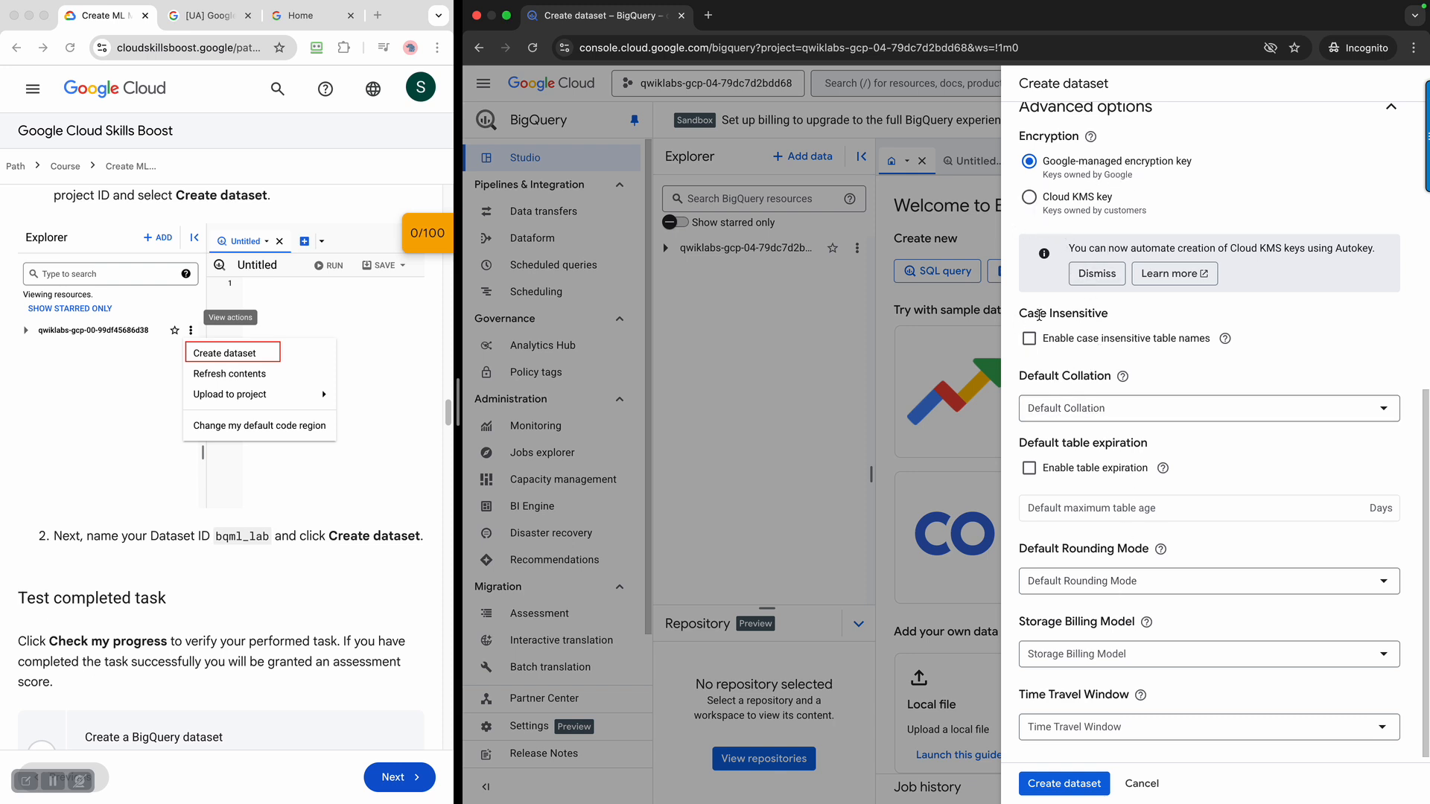
scroll(1397, 513, down, 1)
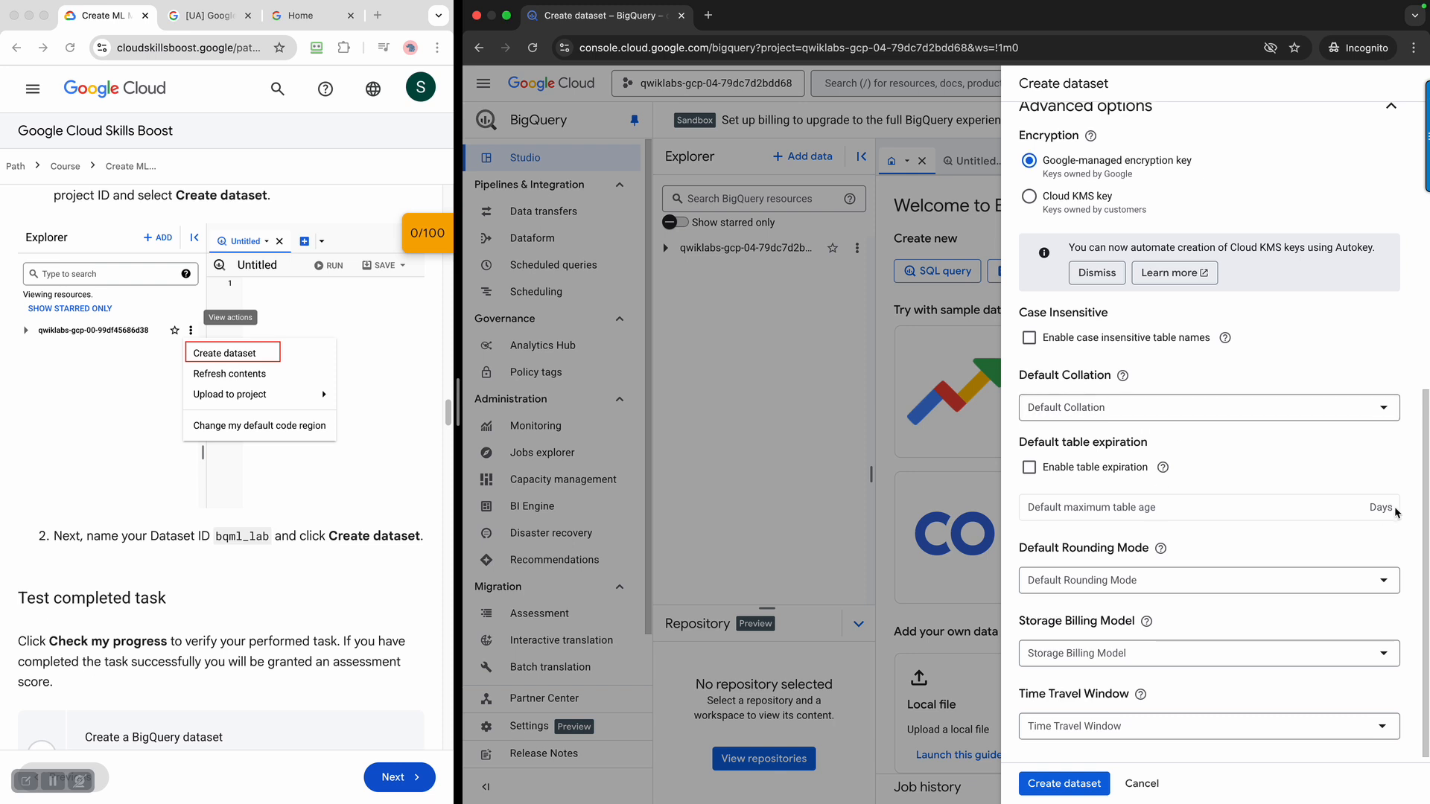
scroll(1397, 512, down, 1)
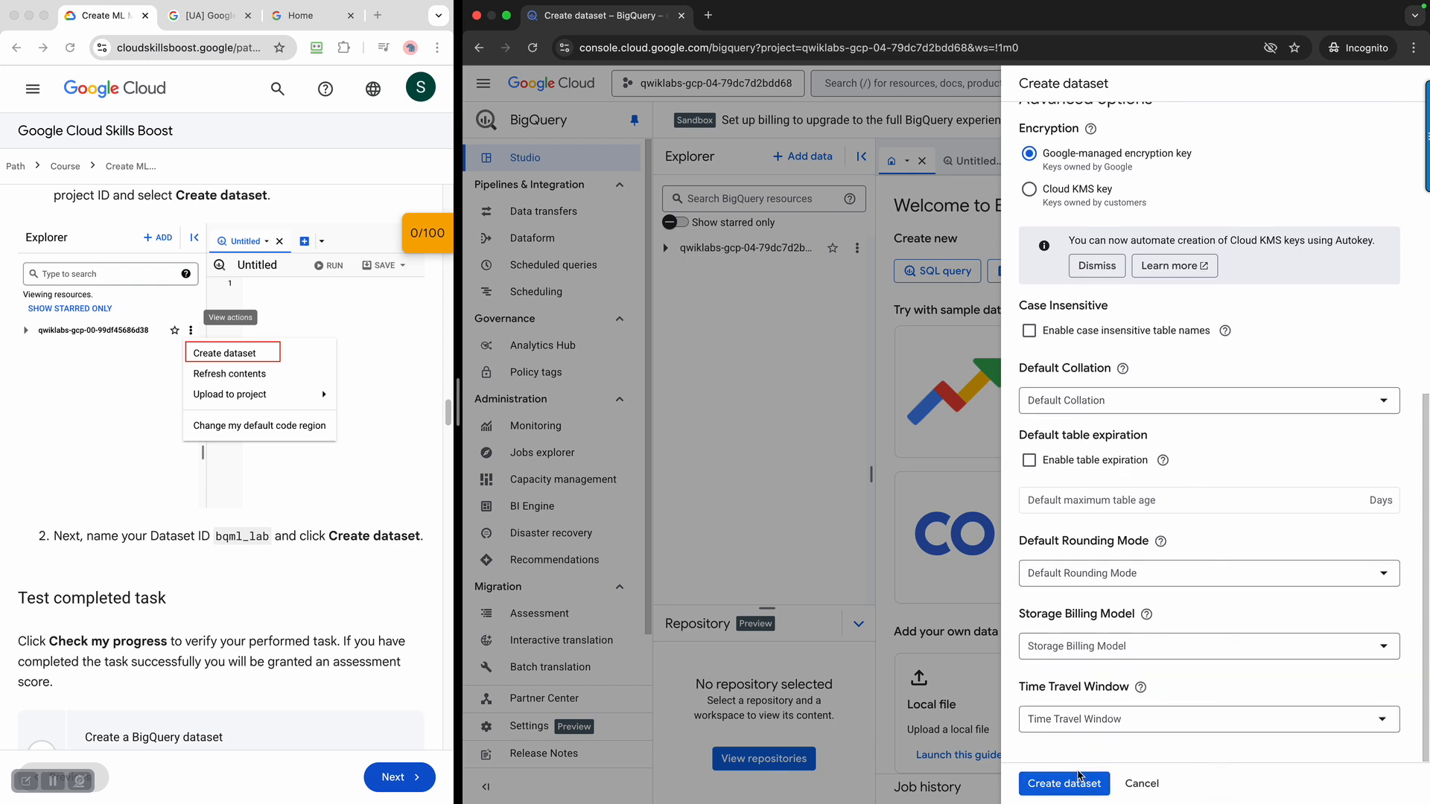
- Create the bqml_lab dataset and check the lab progress for "Create a BigQuery dataset"
click(1070, 784)
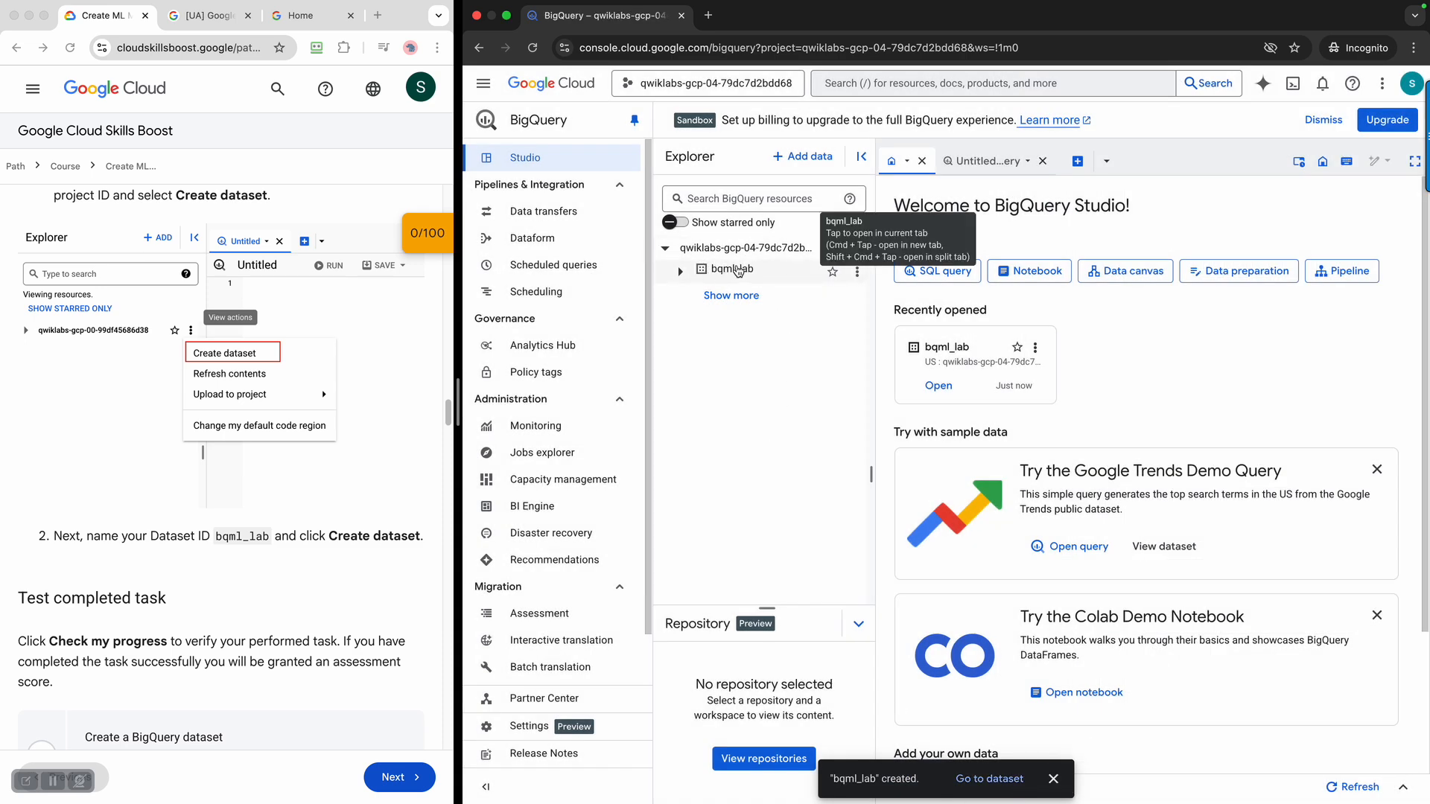
scroll(299, 390, down, 5)
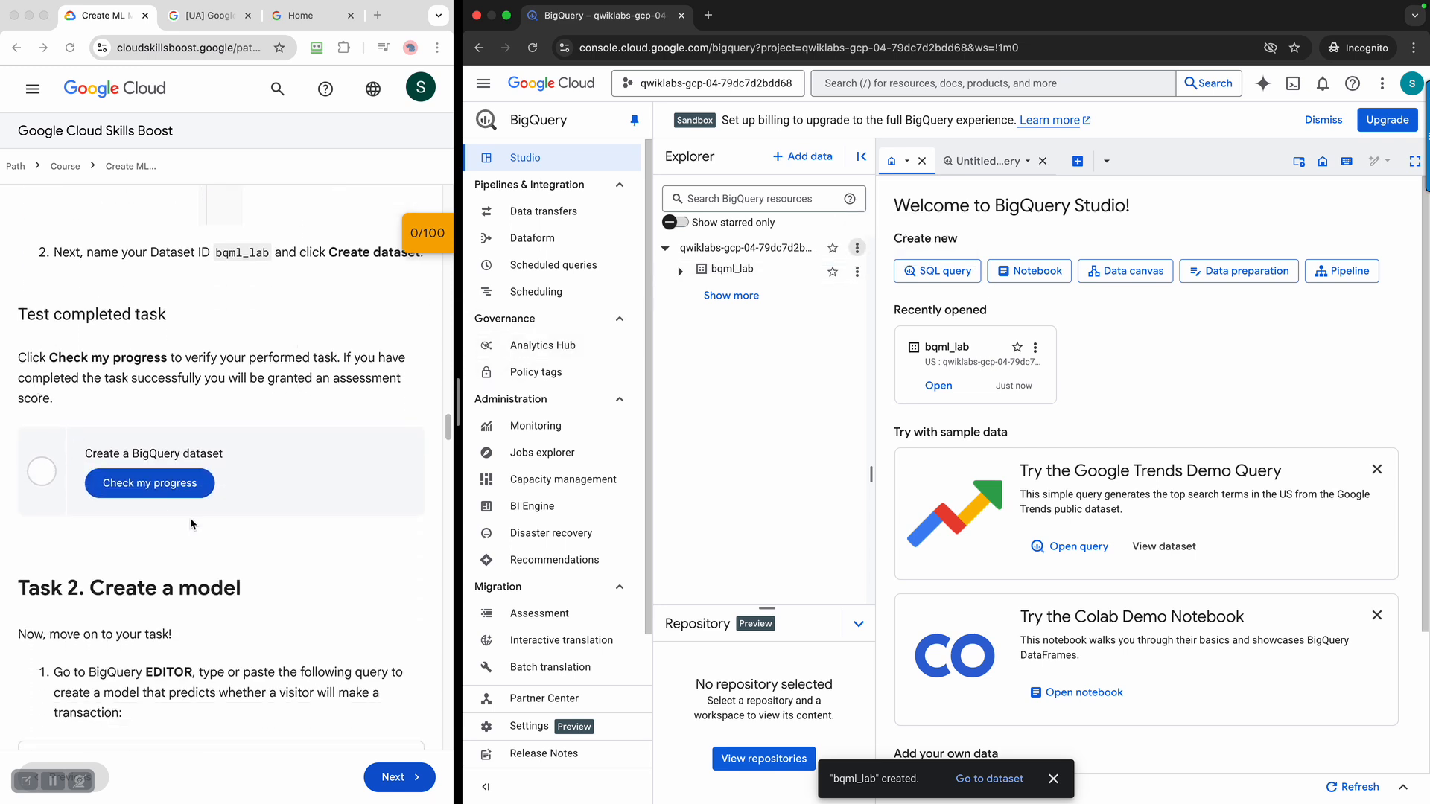
click(172, 491)
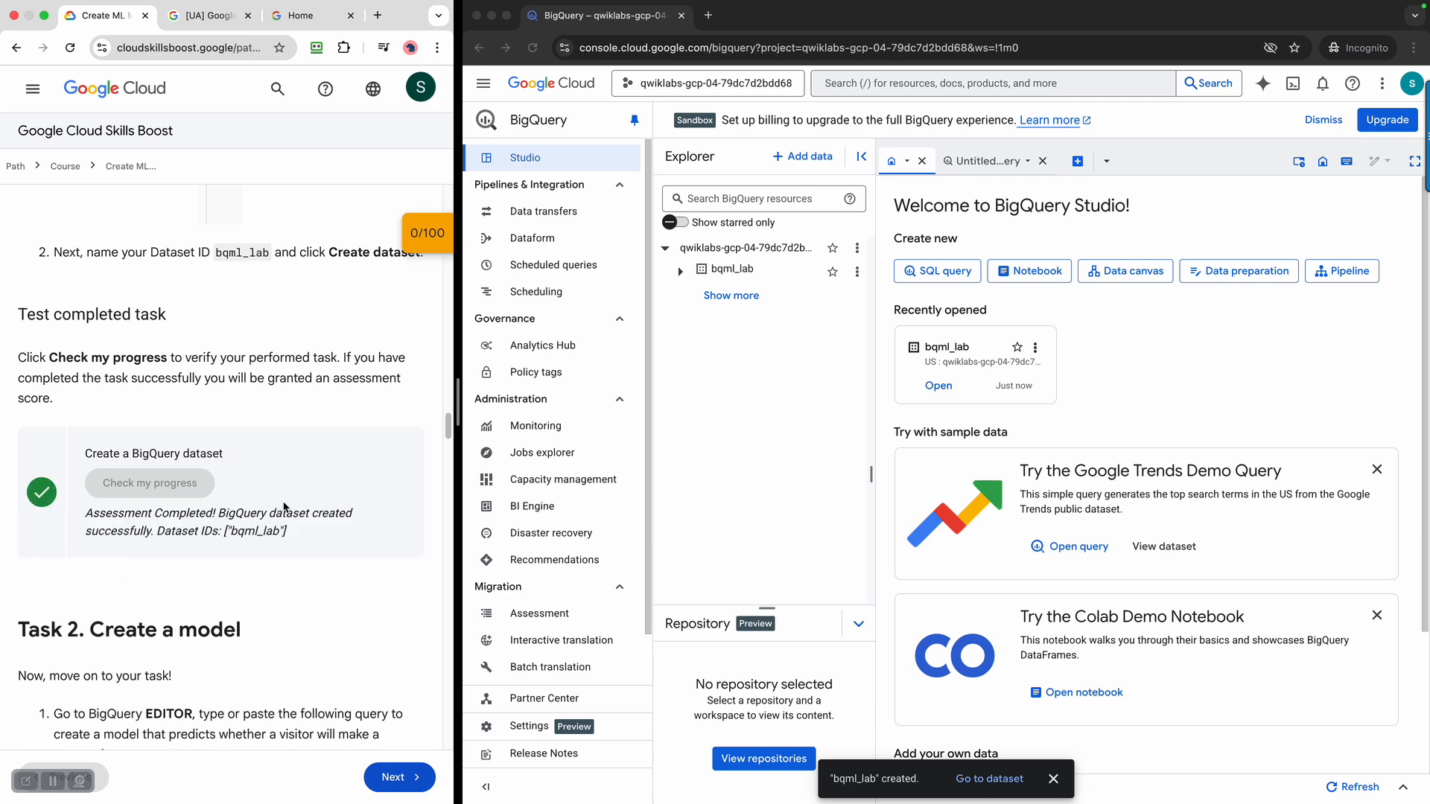
- Review the Task 2 model creation query in the lab instructions and bring up the untitled query editor in BigQuery
scroll(283, 507, down, 5)
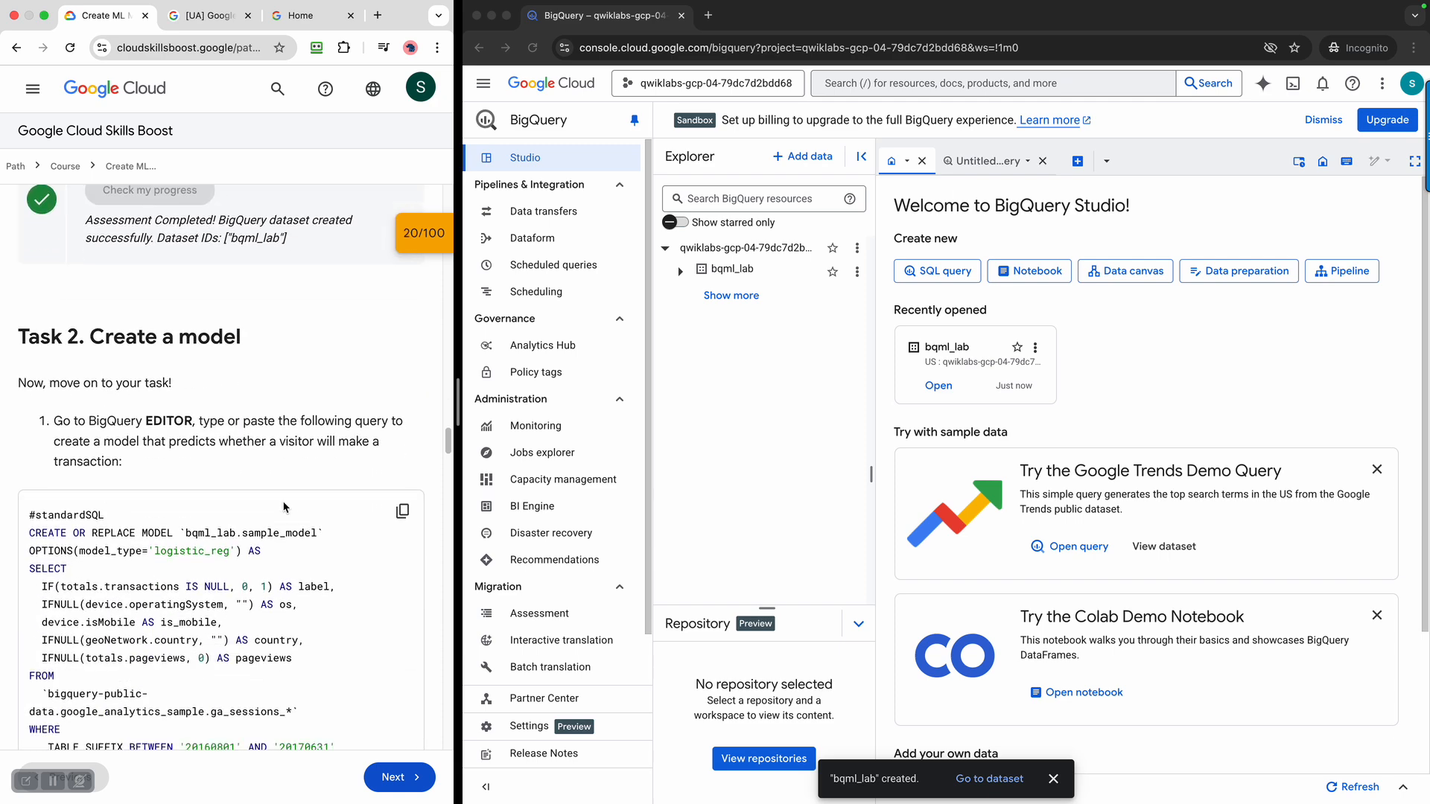
scroll(283, 508, down, 3)
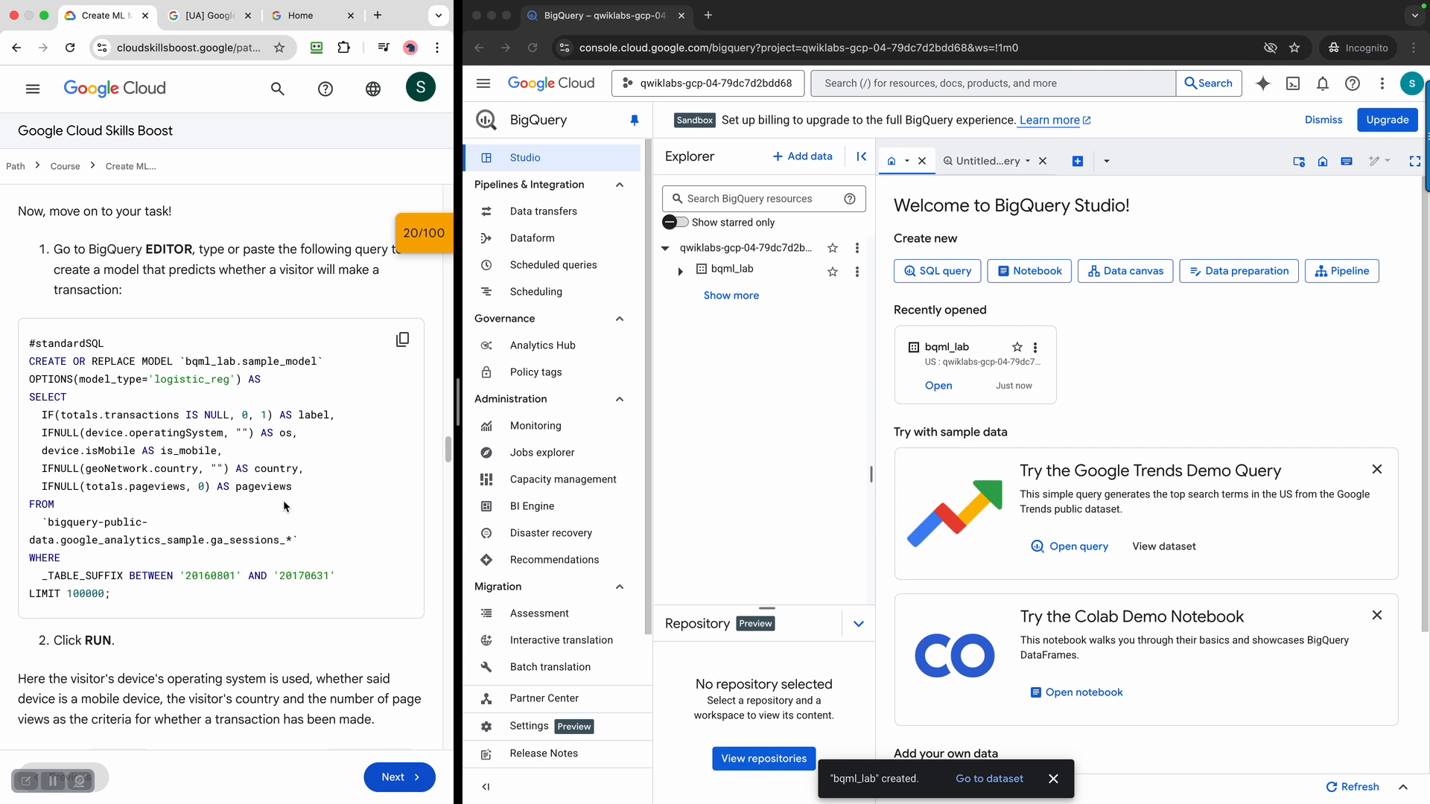
scroll(283, 507, up, 1)
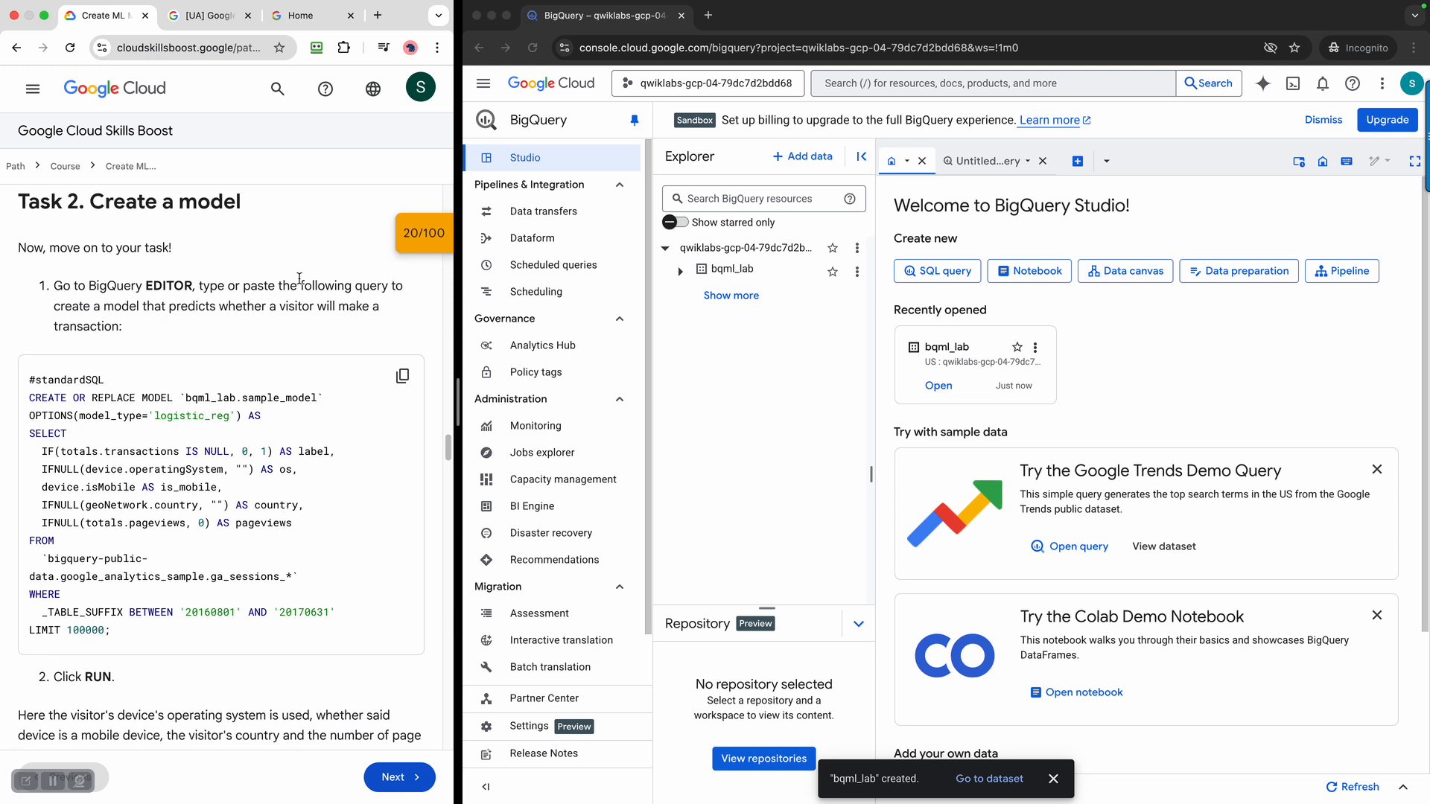
click(988, 163)
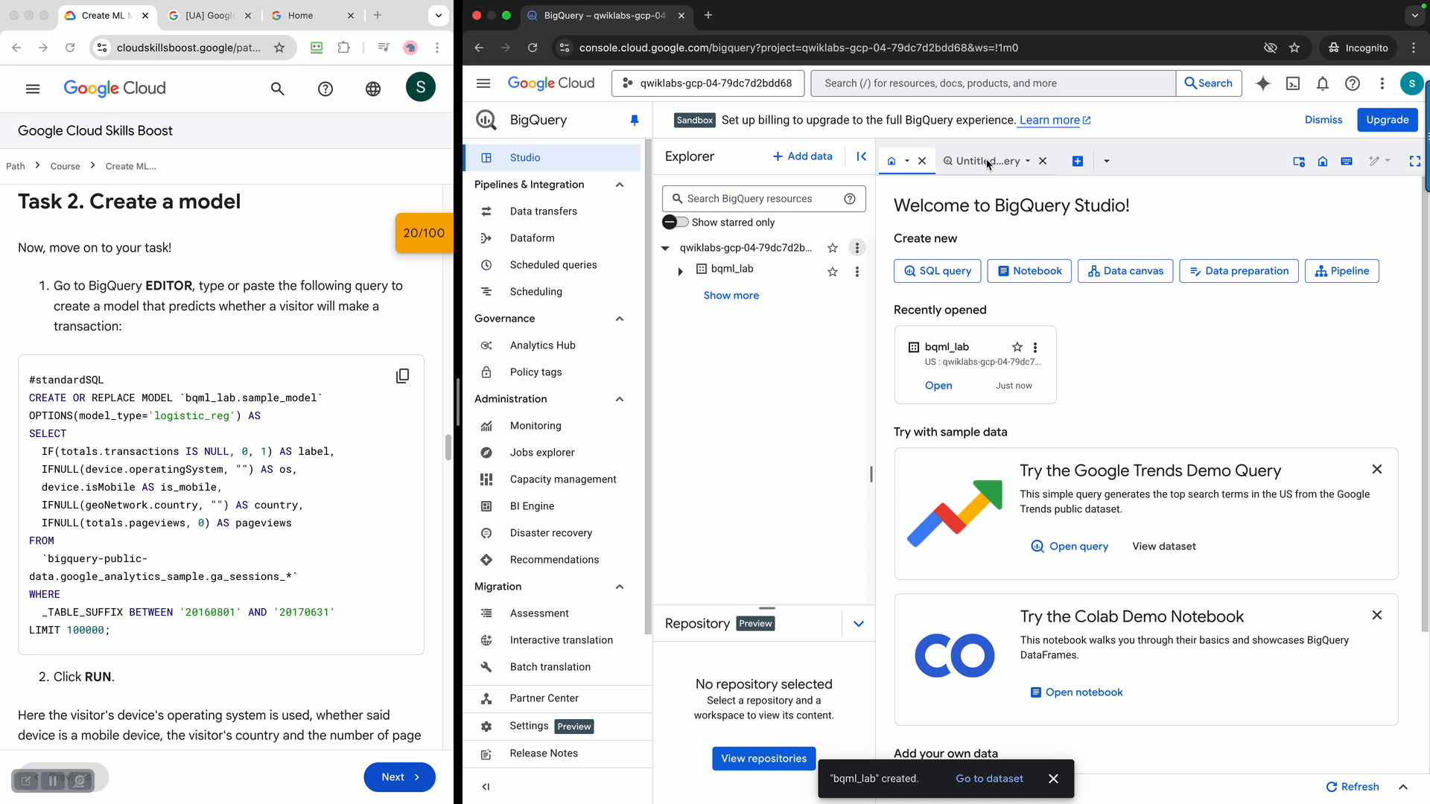
click(988, 163)
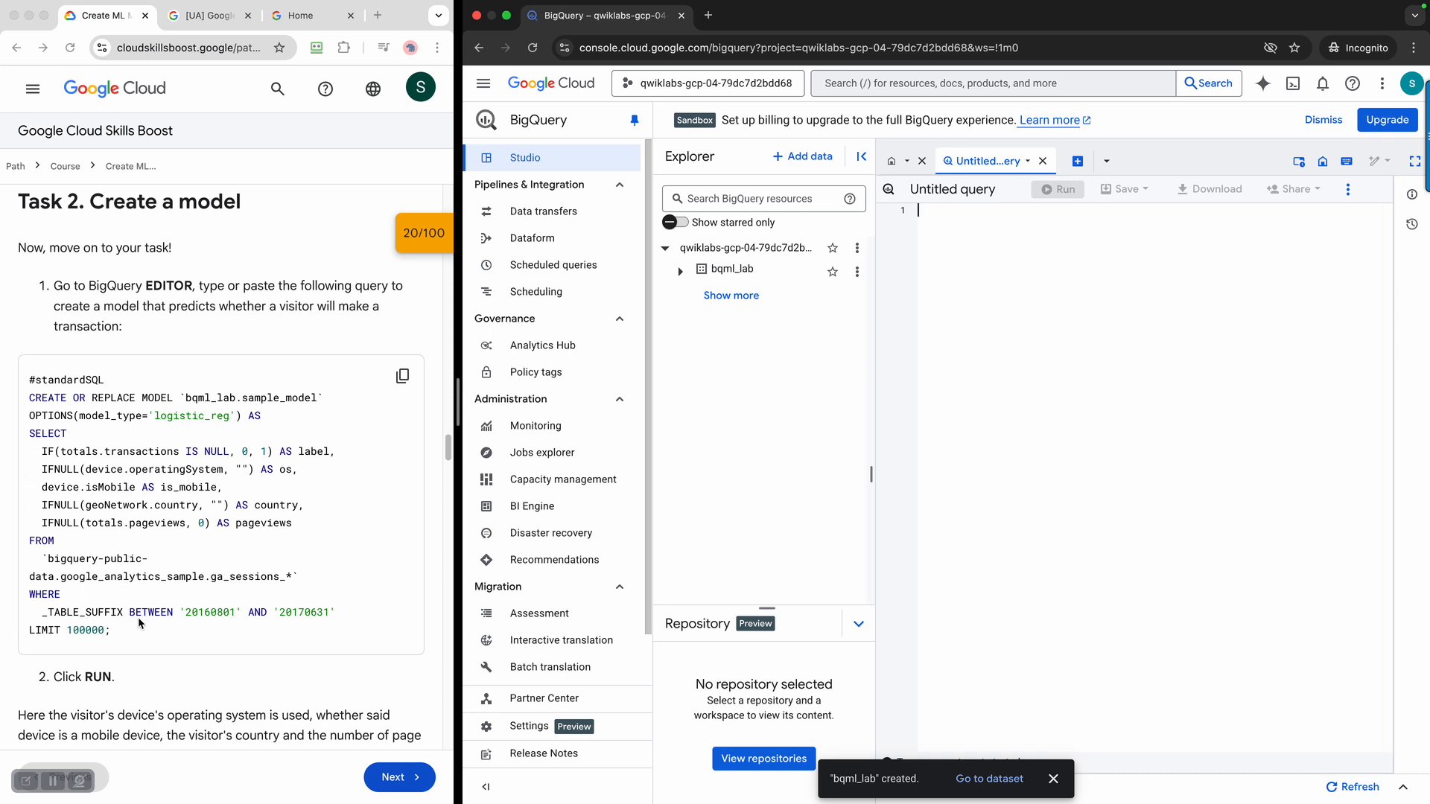
- Copy the Task 2 query that creates bqml_lab.sample_model from the lab instructions into the untitled query editor and run it
click(403, 376)
click(403, 375)
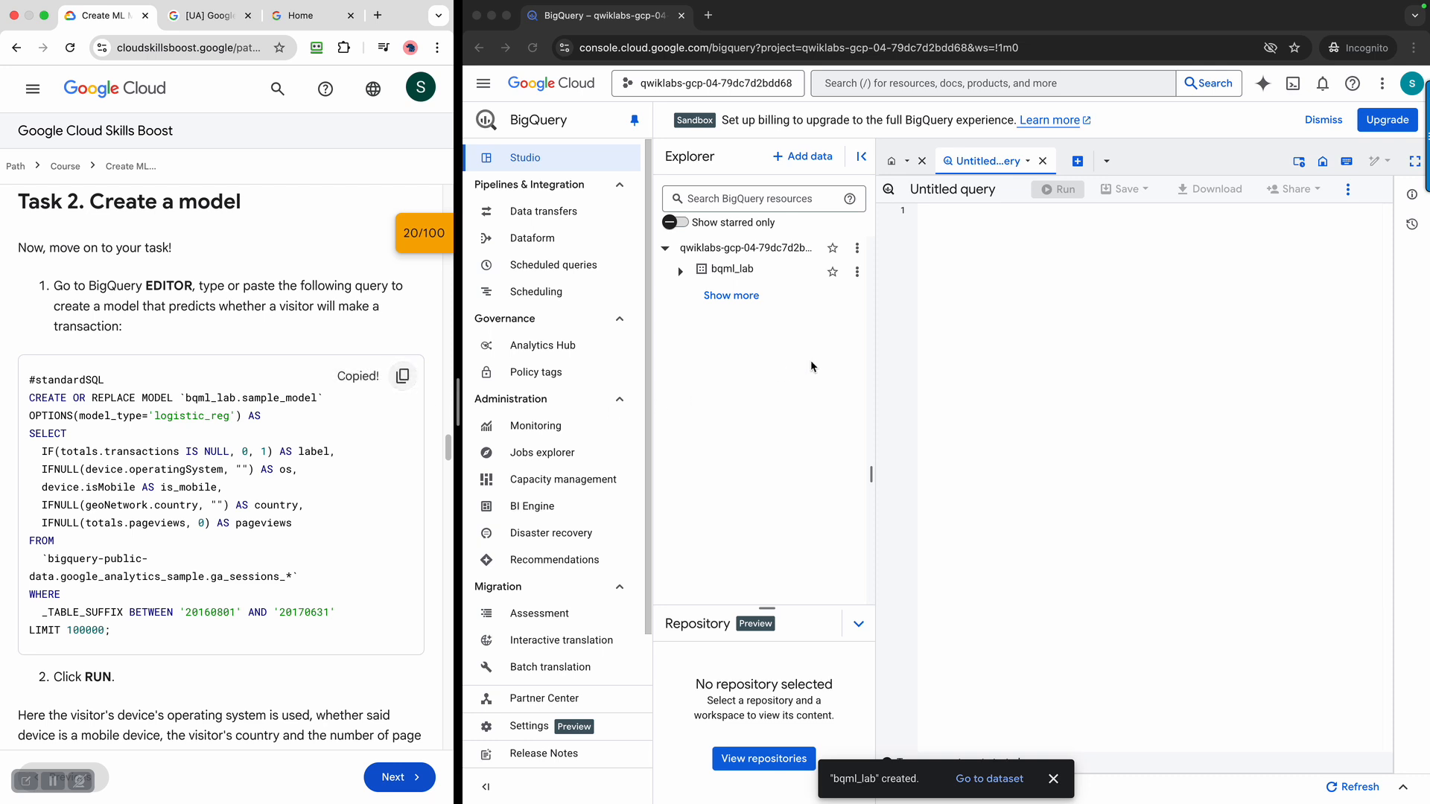
click(1026, 339)
key(super+v)
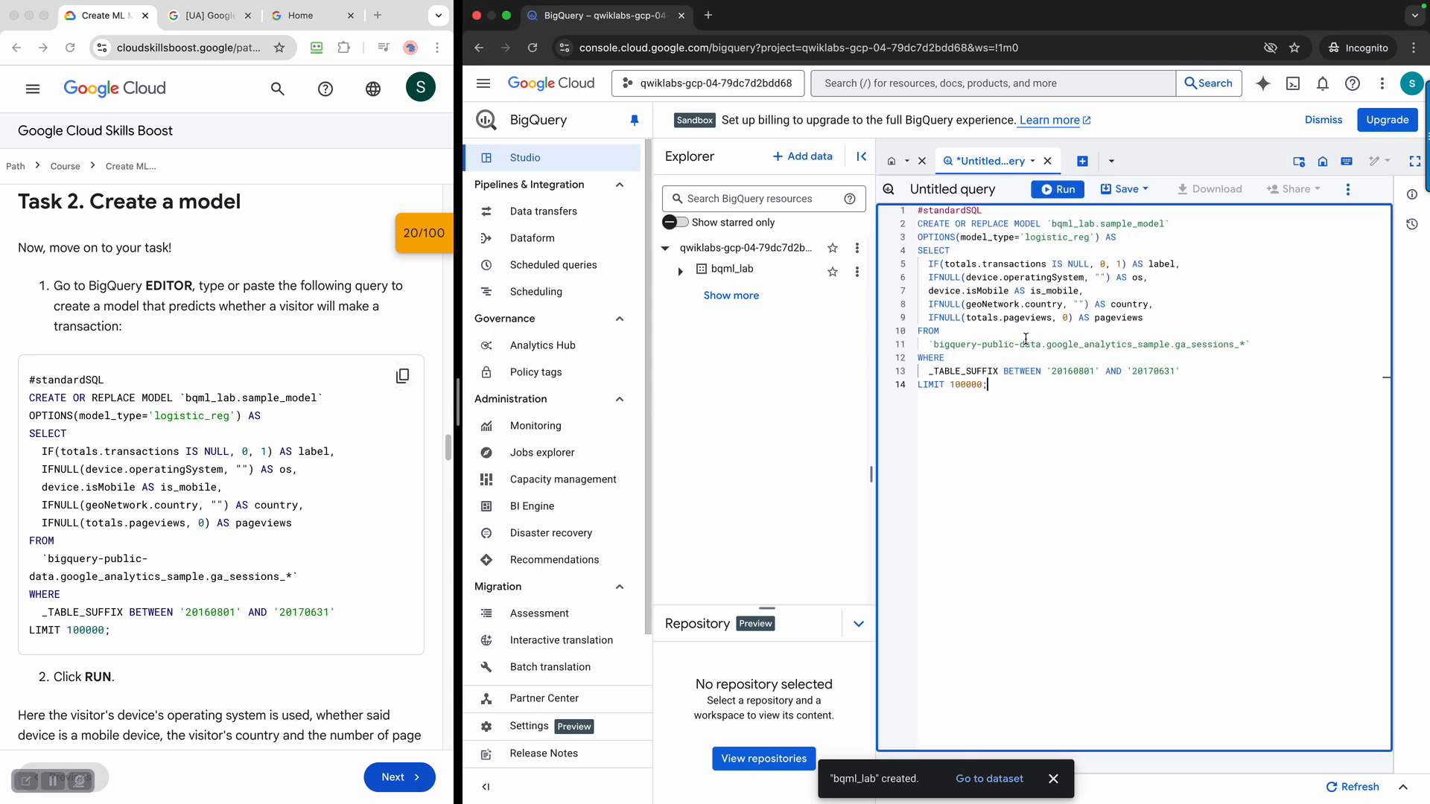
click(1063, 190)
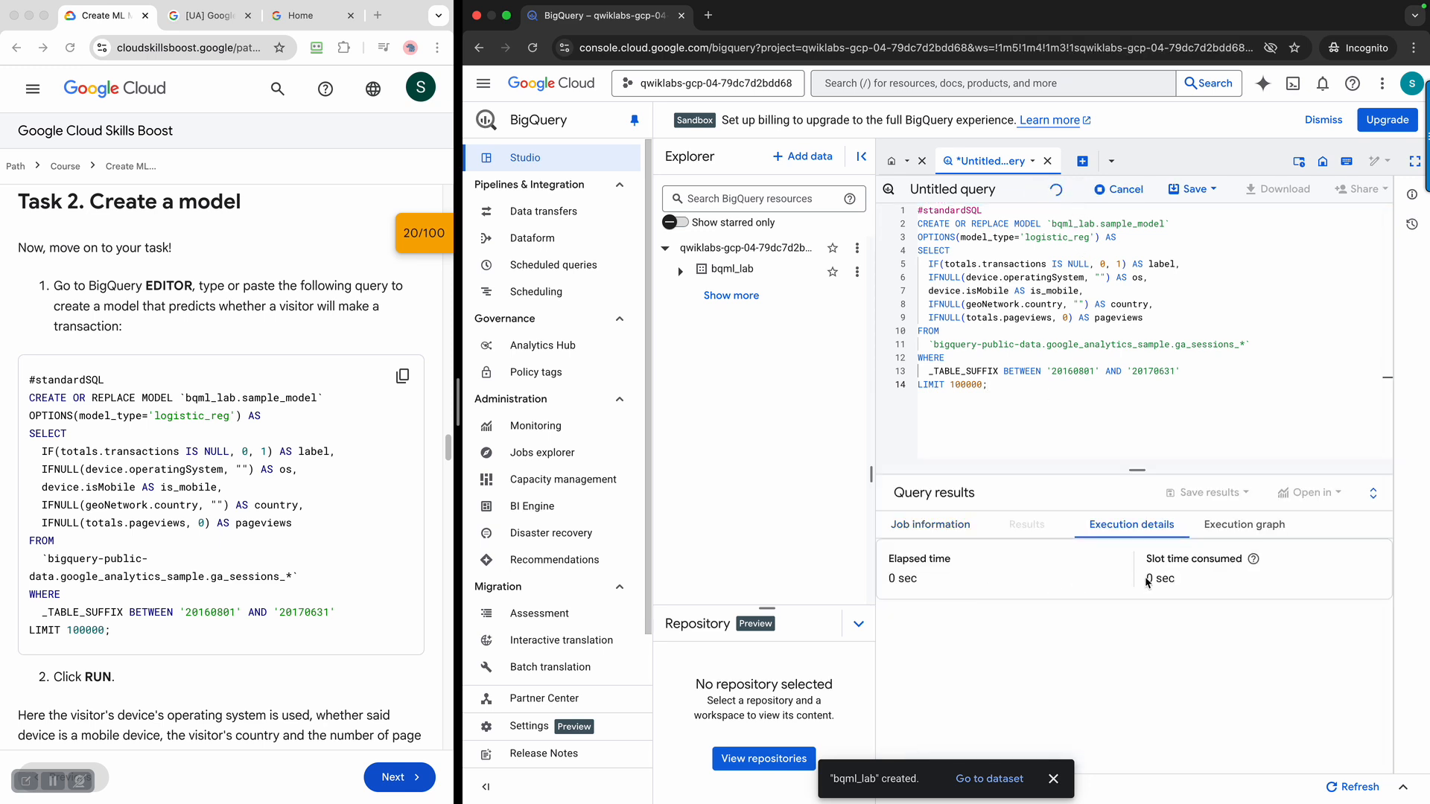
- Read the Task 2 explanation of the query's criteria, dataset and model names, label, training data limits and CREATE MODEL job
scroll(305, 543, down, 1)
scroll(305, 543, down, 4)
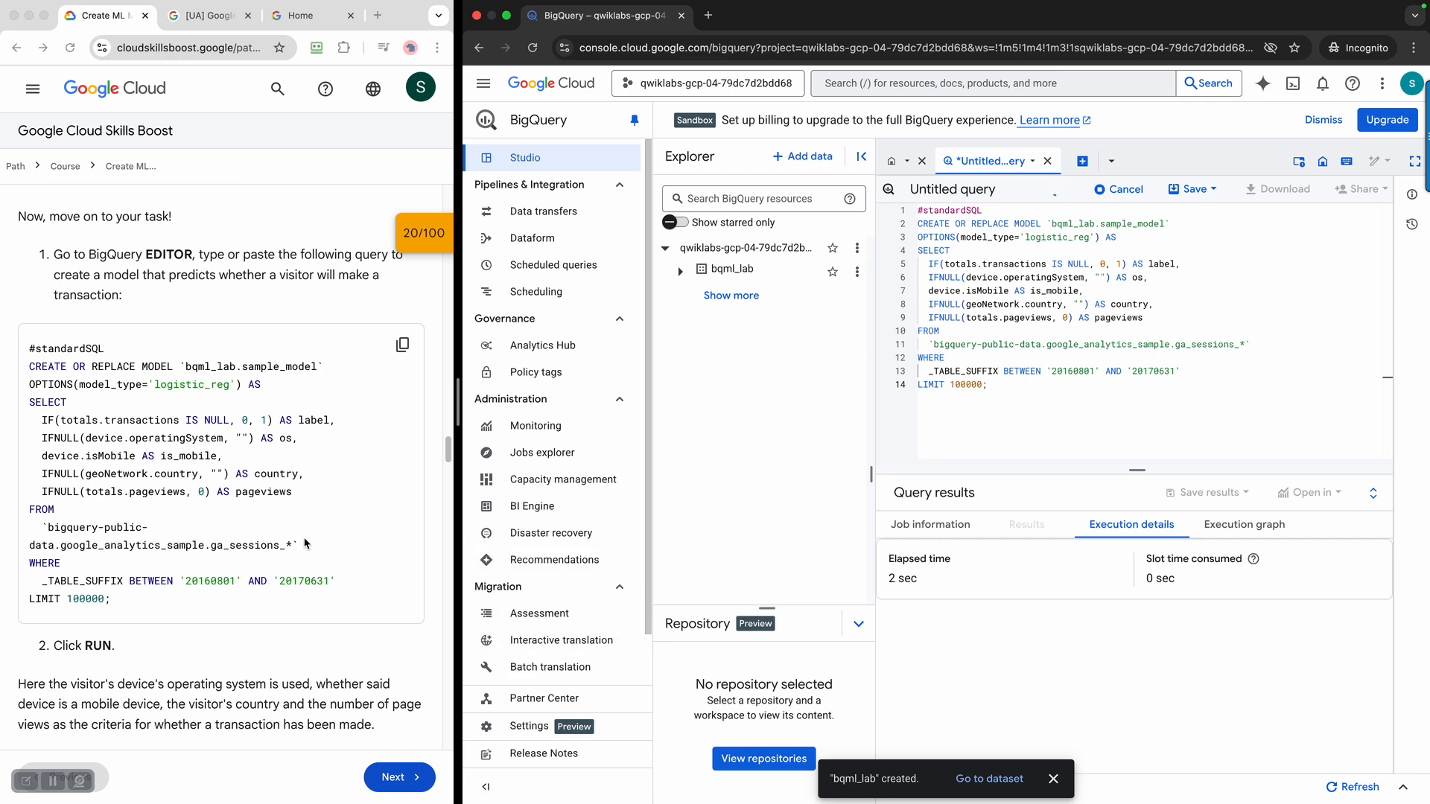
scroll(306, 543, down, 5)
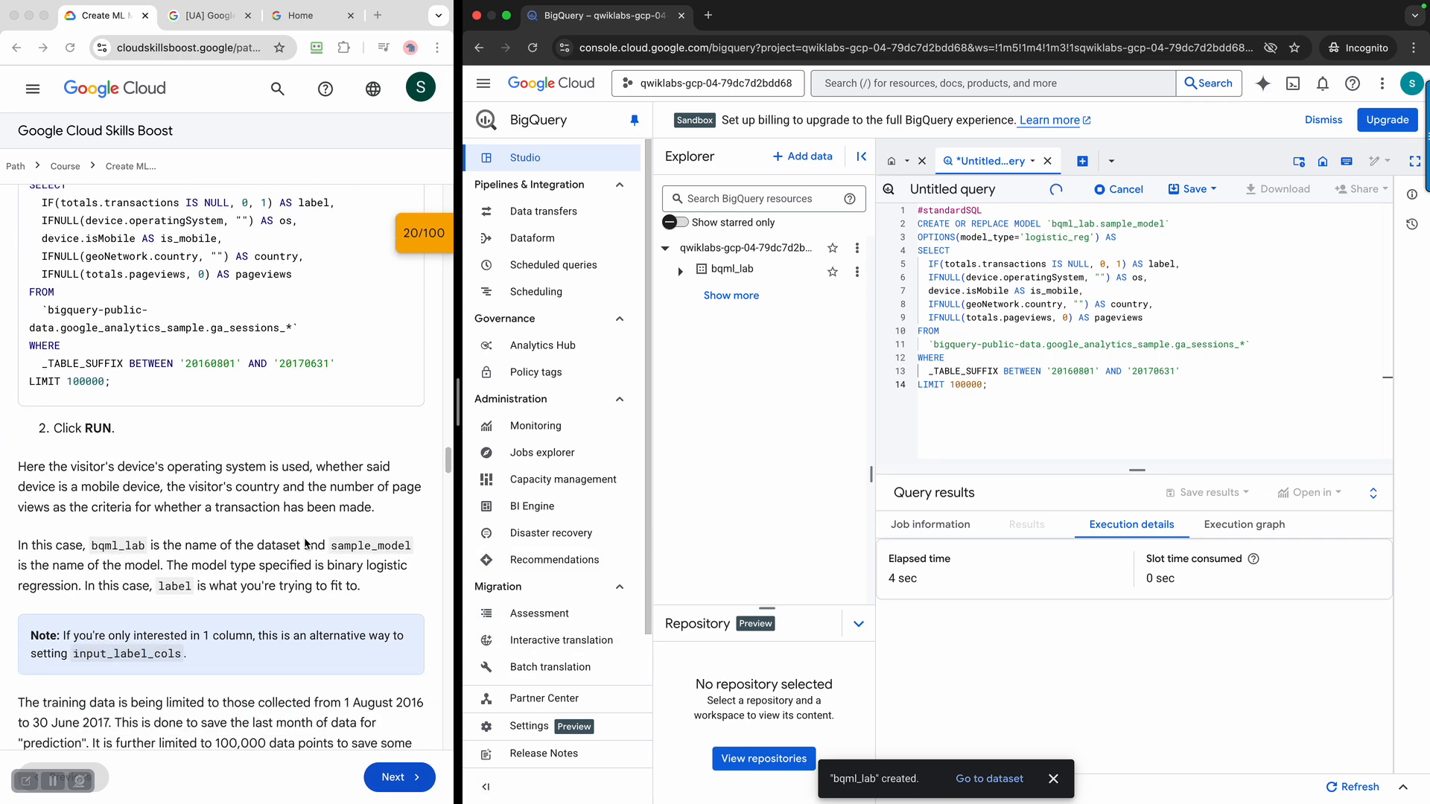
scroll(306, 543, down, 1)
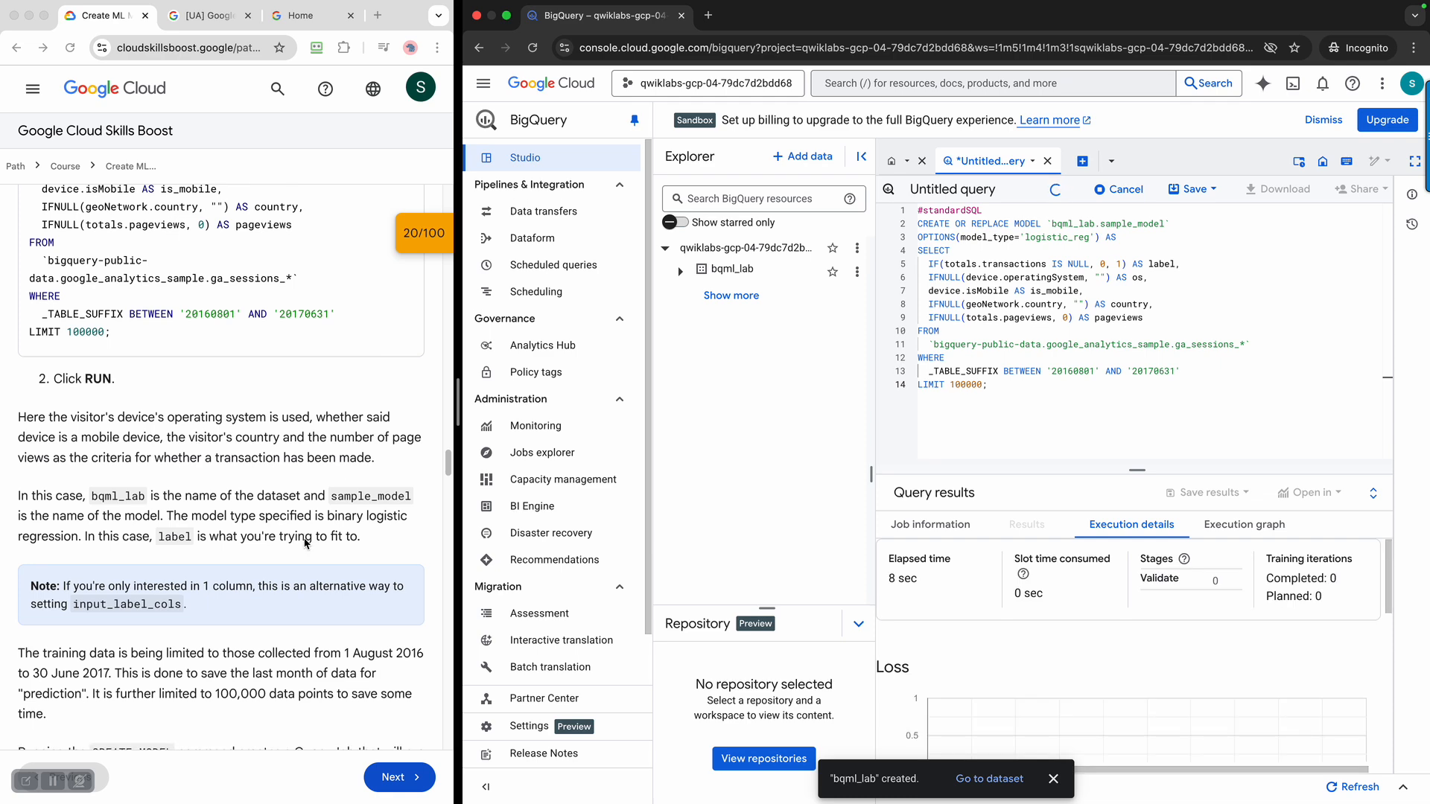
scroll(306, 543, down, 1)
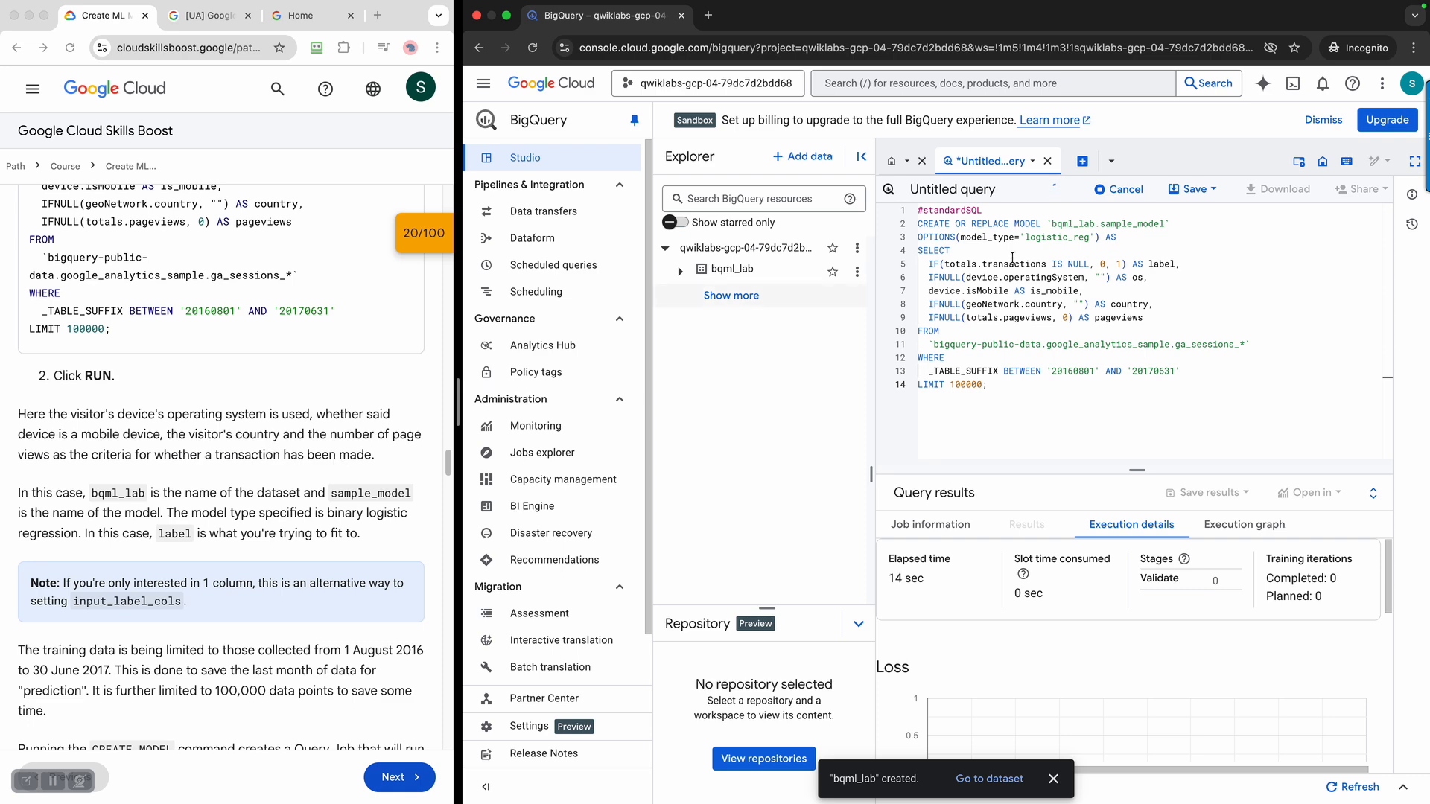
scroll(308, 377, down, 3)
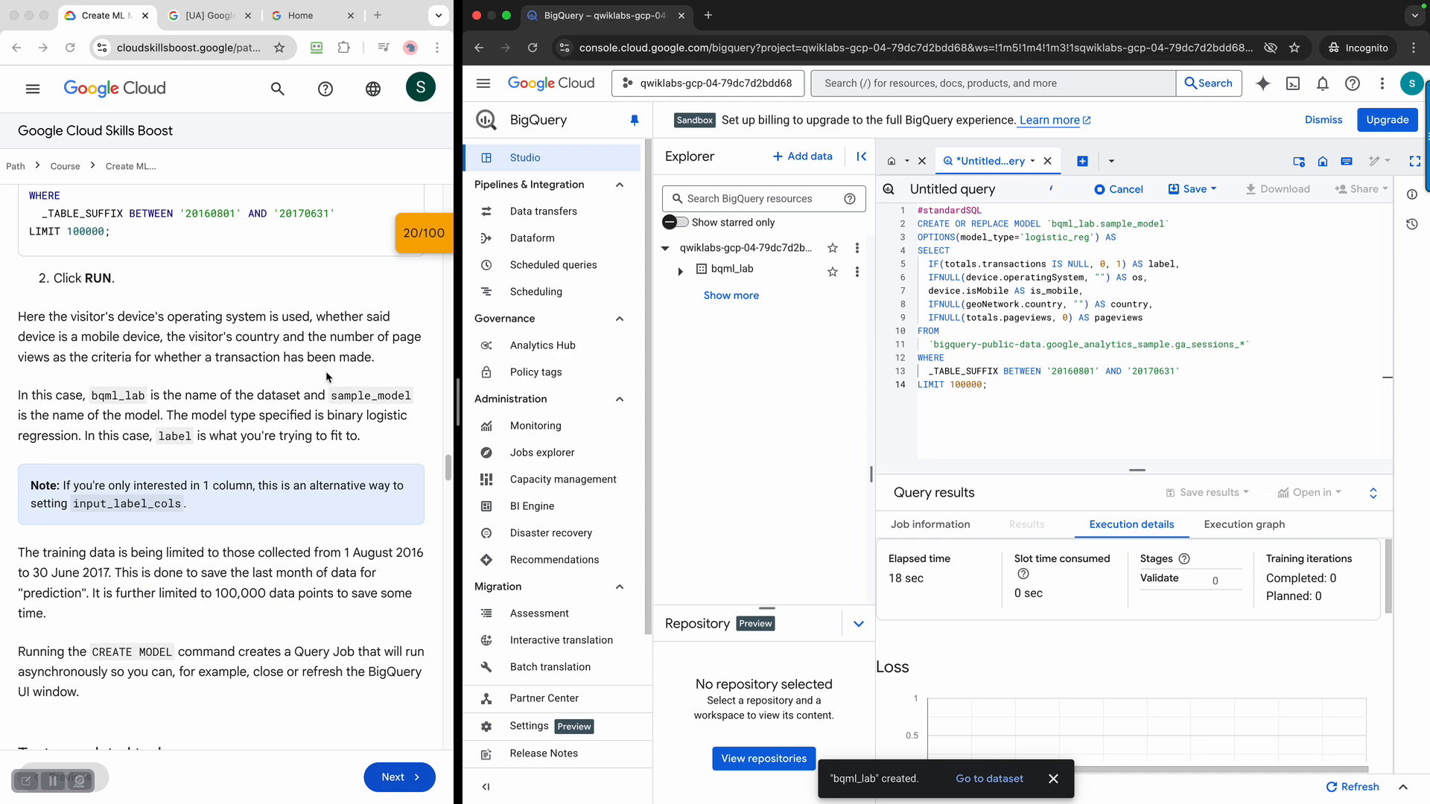
scroll(255, 456, down, 1)
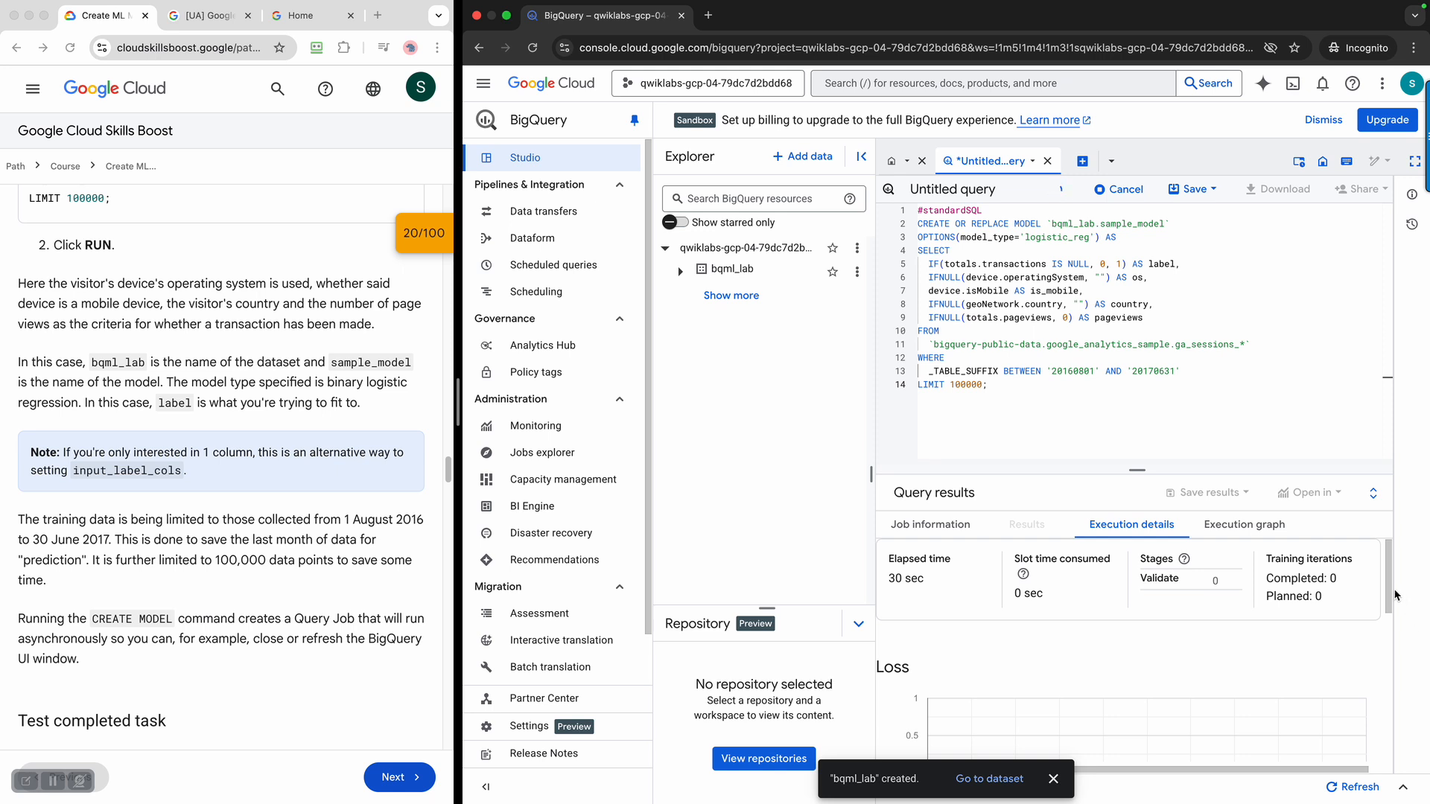
- Review the running query's execution details, job information and execution graph, dismissing the dataset creation notification
drag(1394, 594, 1424, 753)
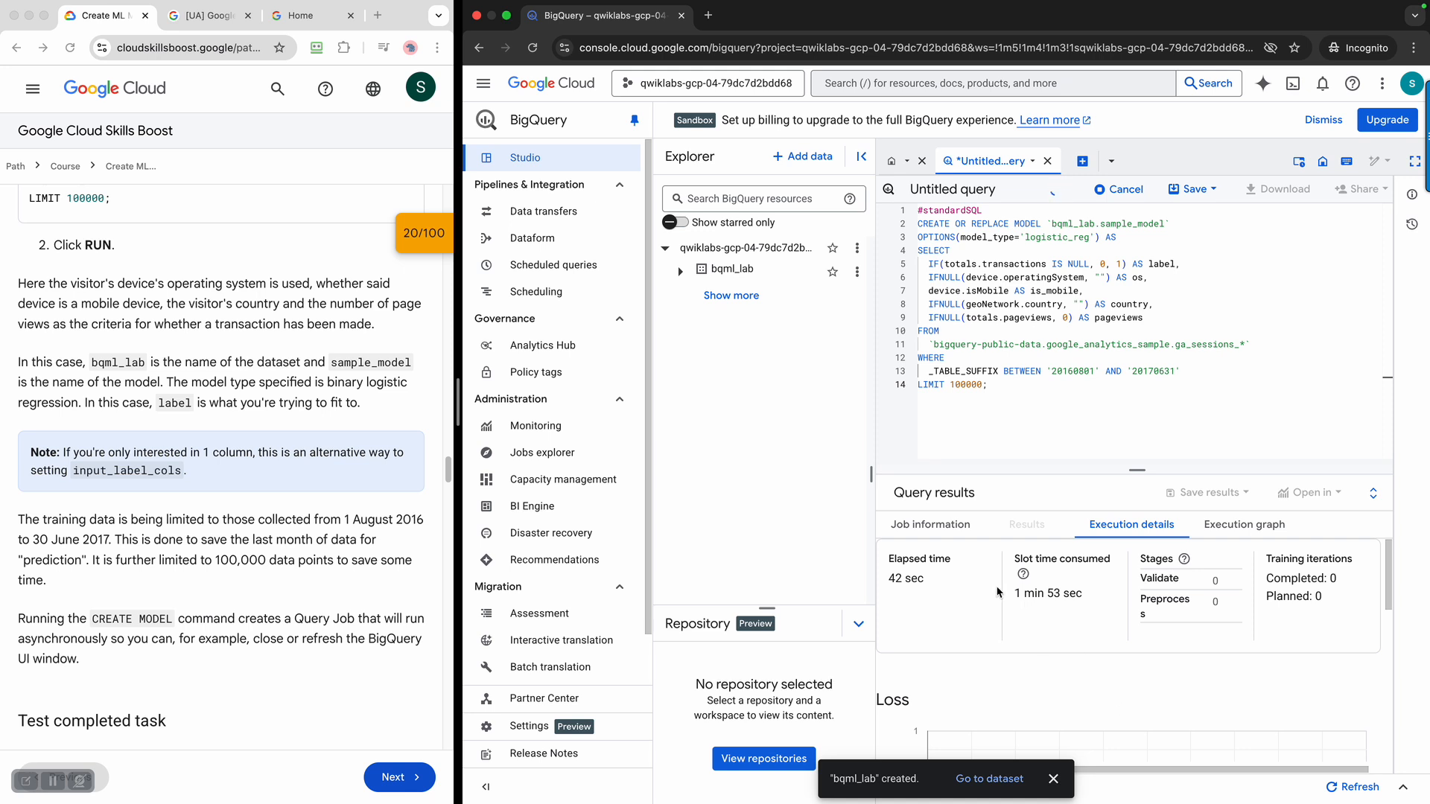
click(941, 526)
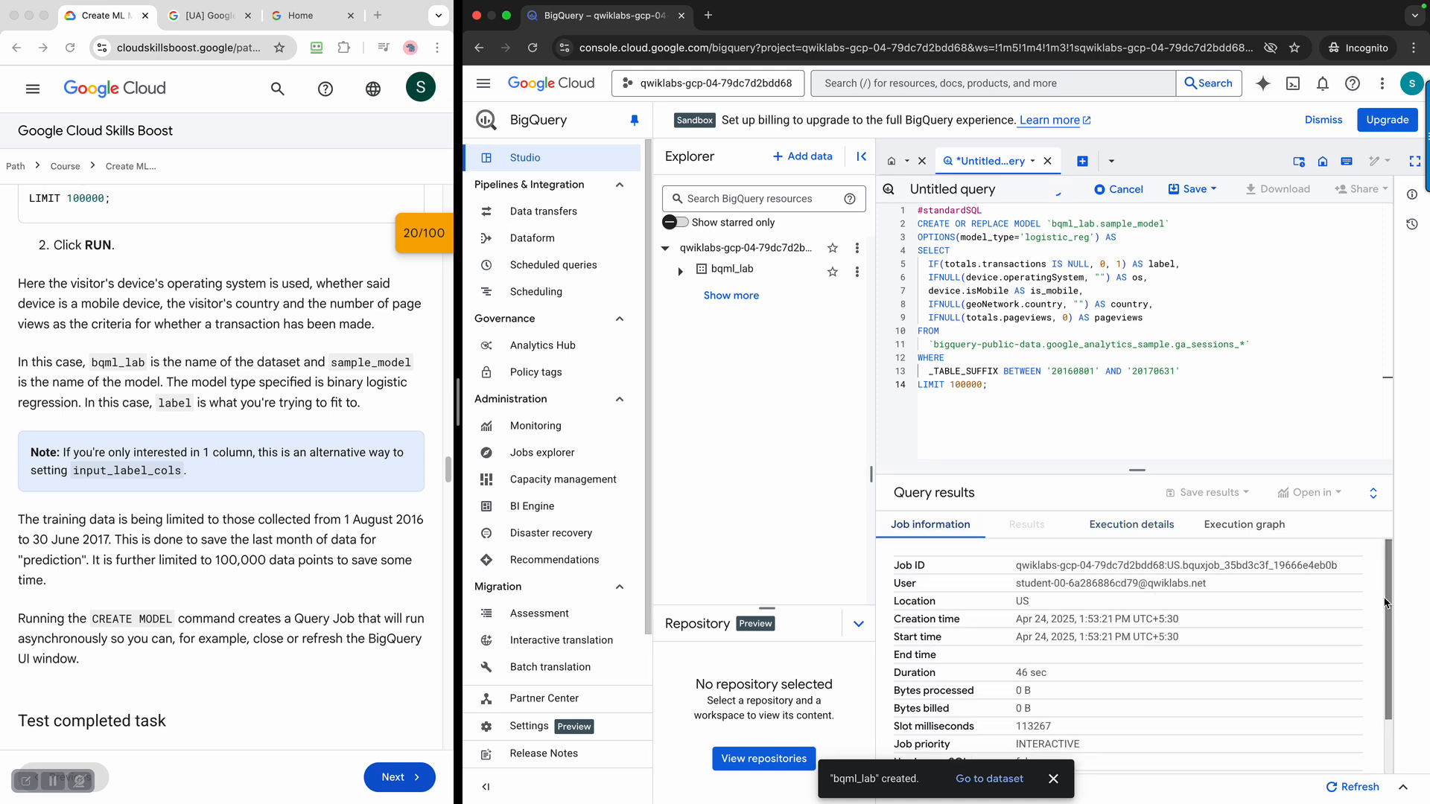
drag(1386, 600, 1379, 721)
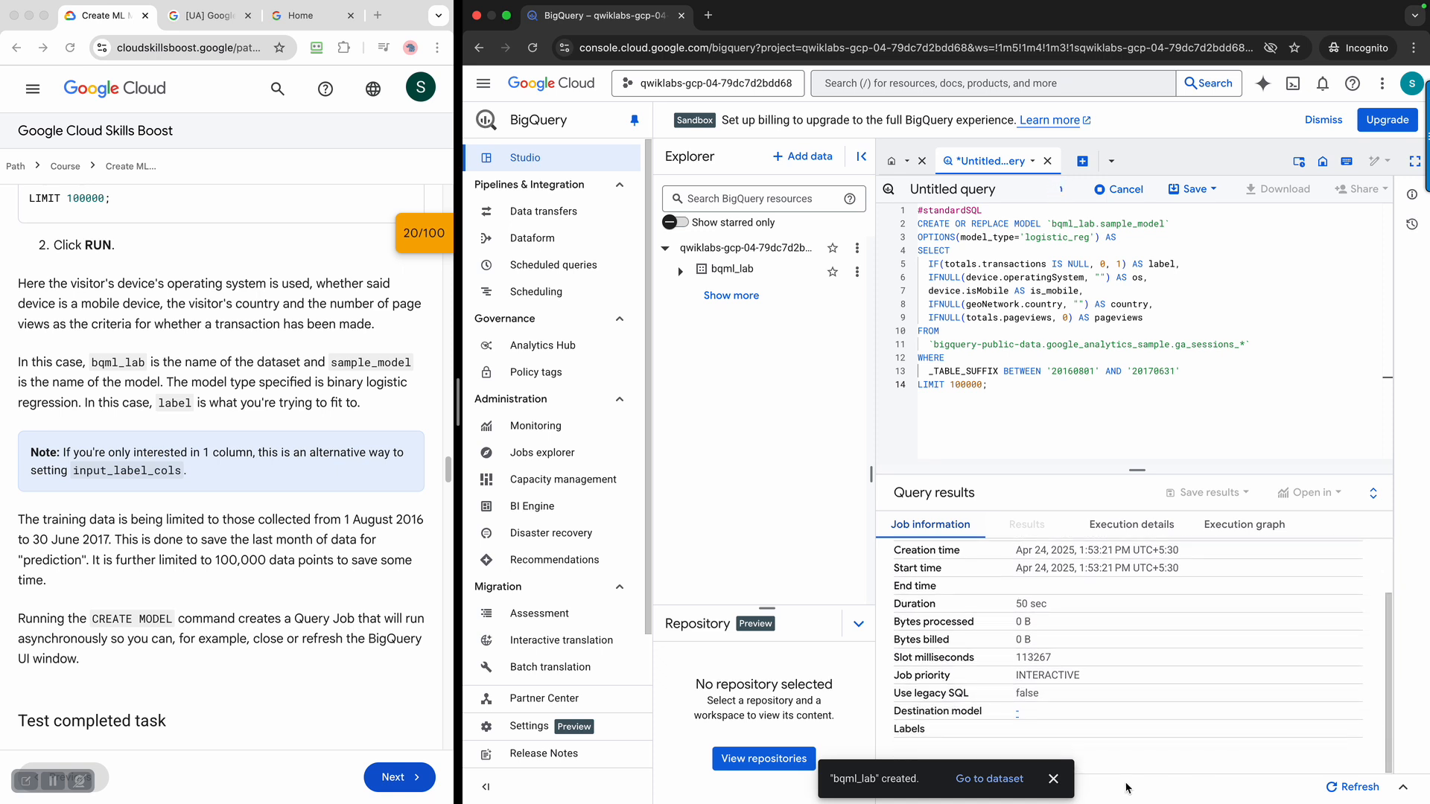
click(1053, 778)
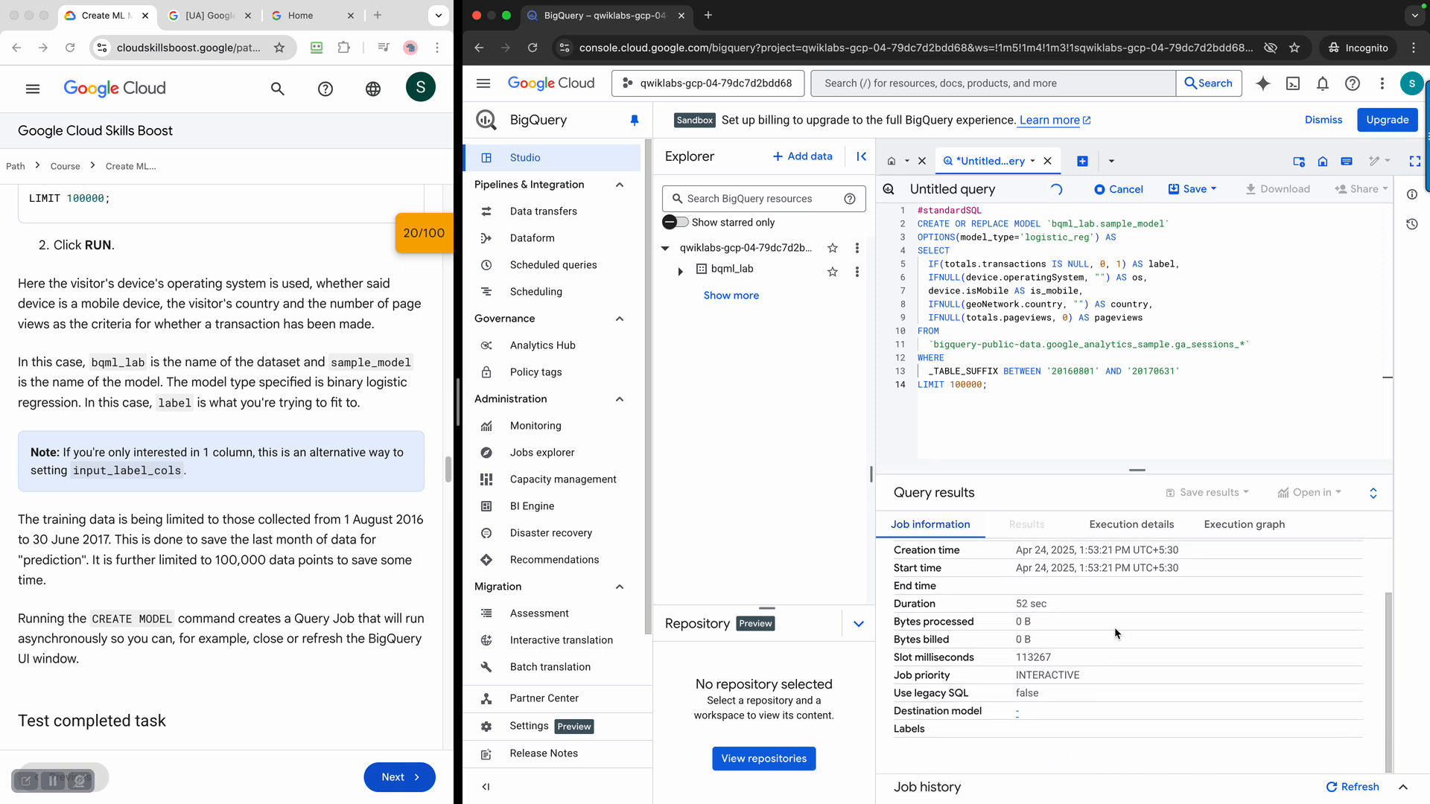
click(1159, 526)
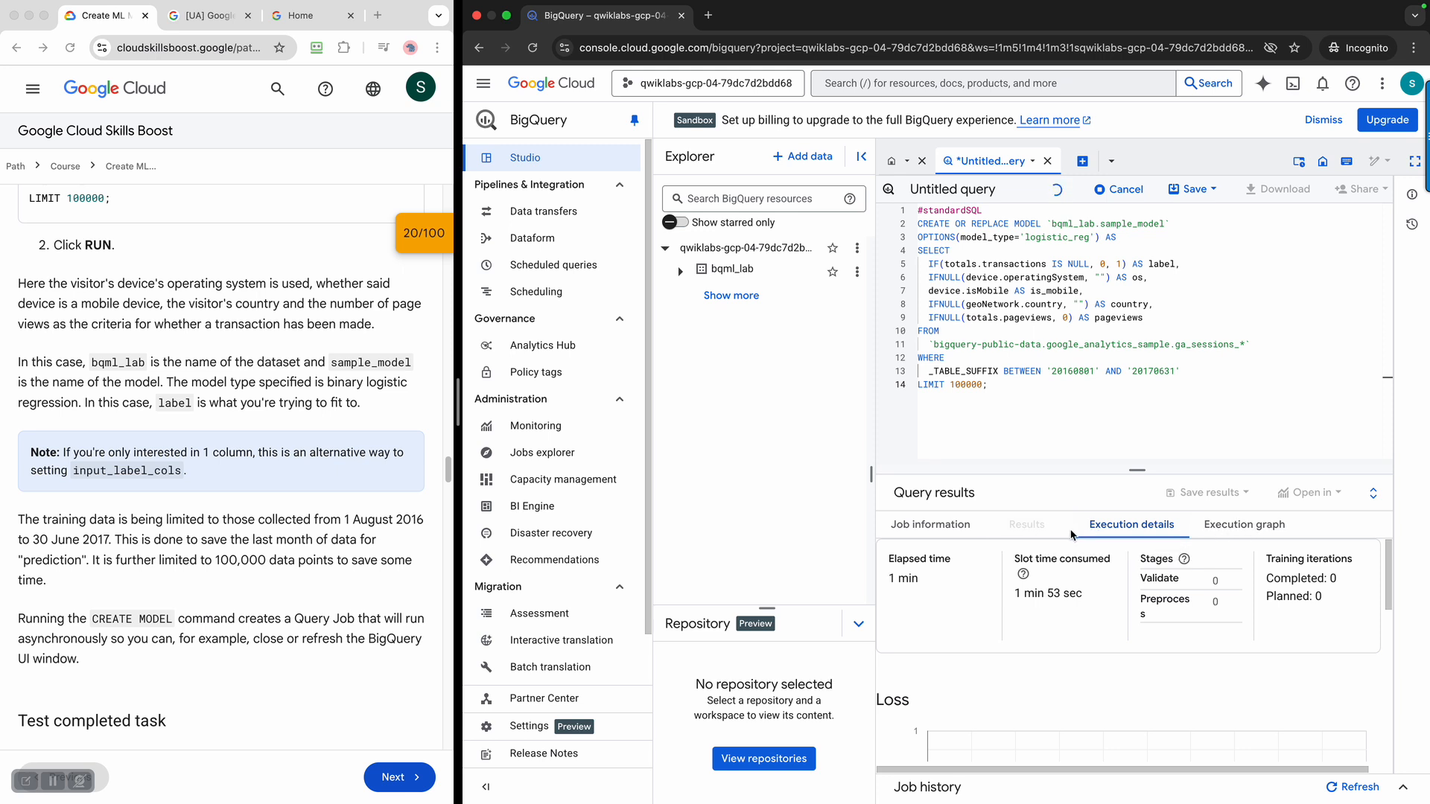
click(1282, 531)
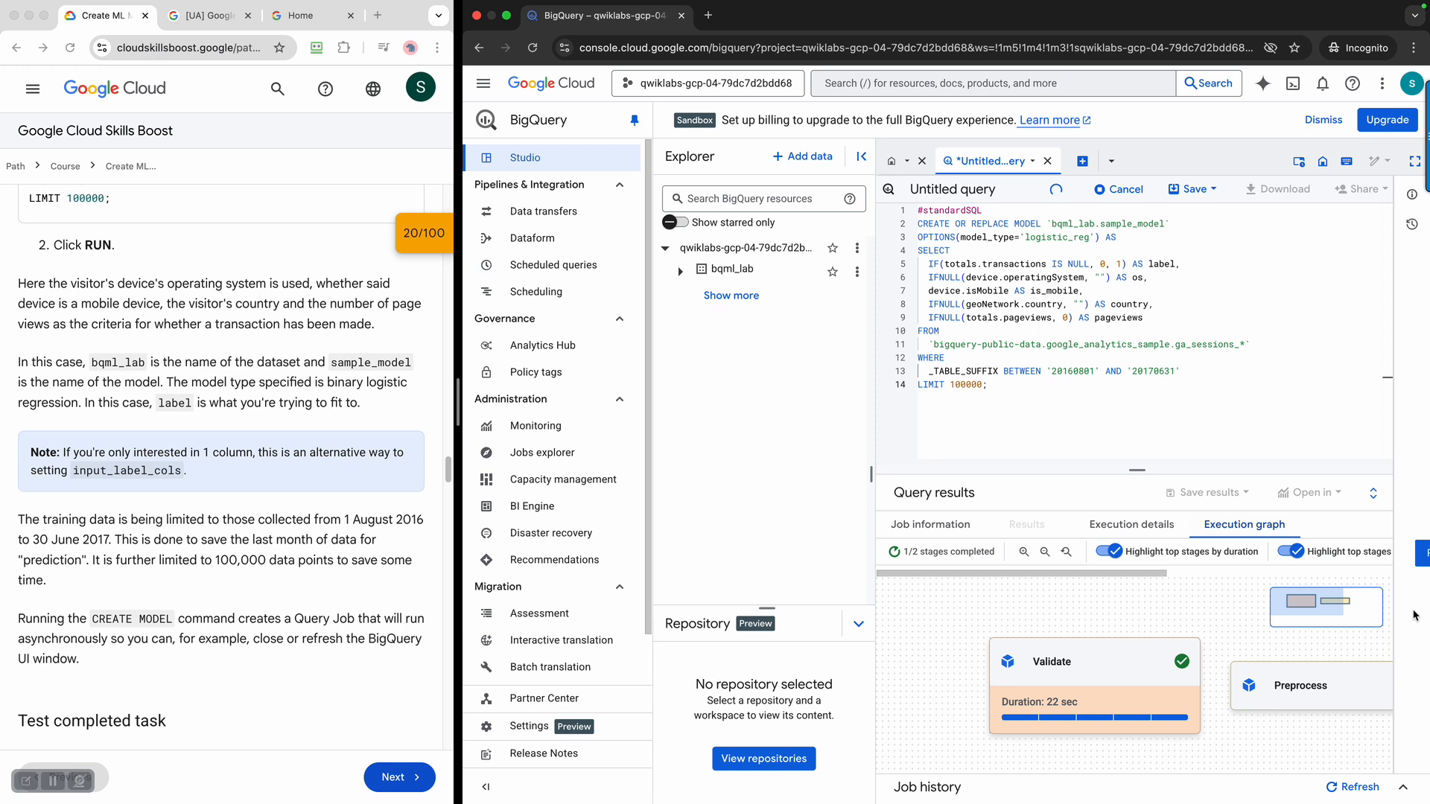
drag(1318, 737, 1230, 732)
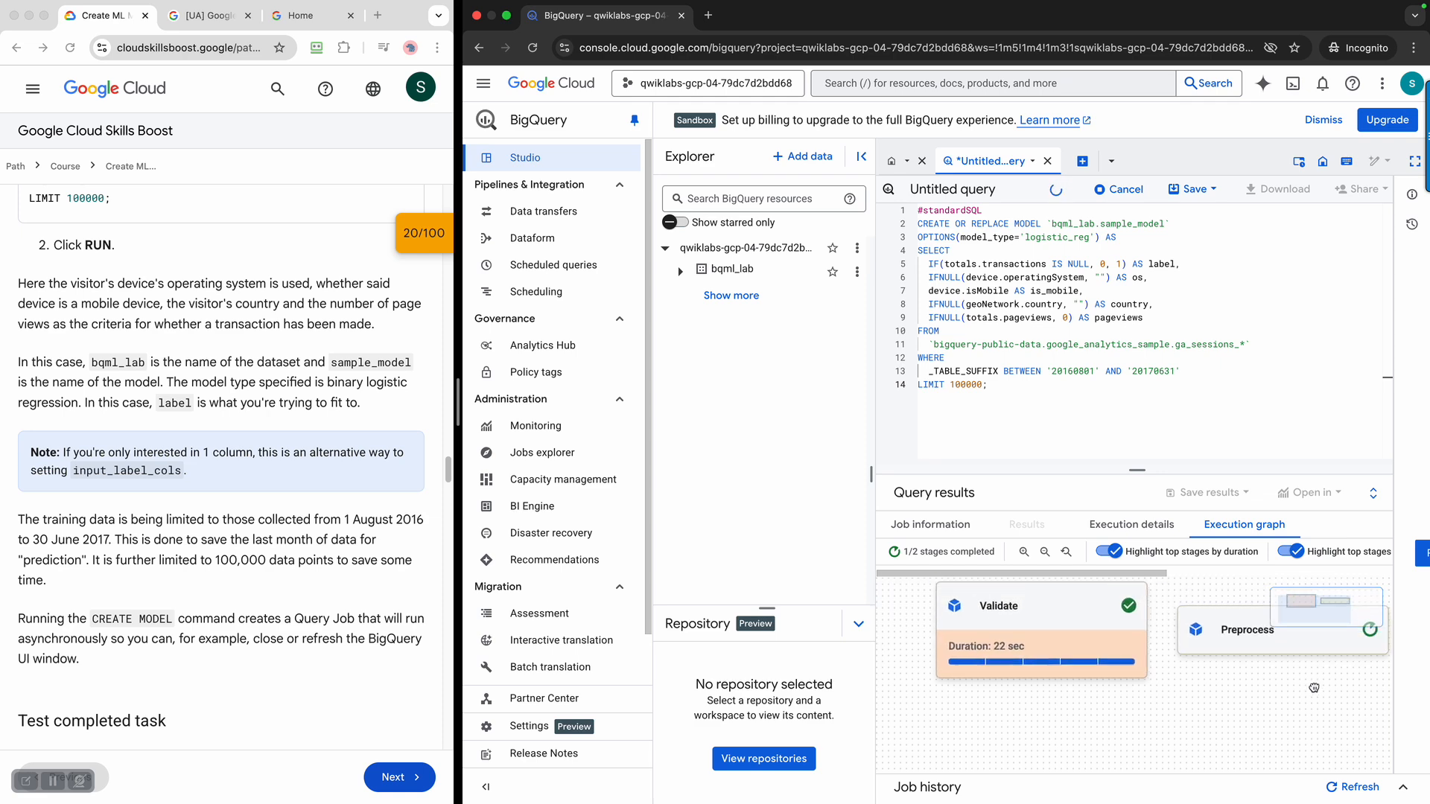
- Inspect the personal job history, collapse it, and examine the completed stages in the query's execution graph
click(1404, 789)
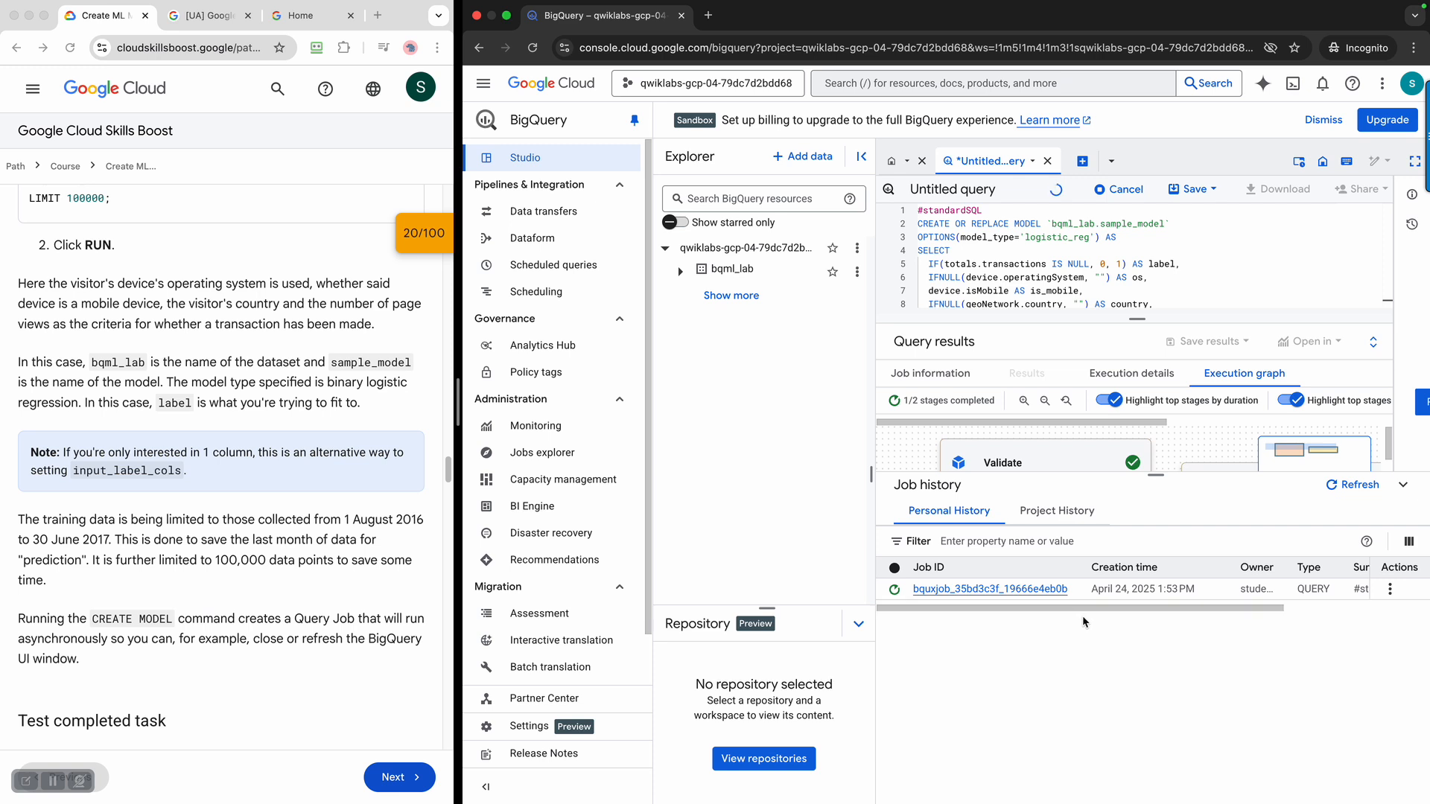
drag(1090, 609, 1356, 620)
drag(1237, 612, 1012, 597)
click(1406, 486)
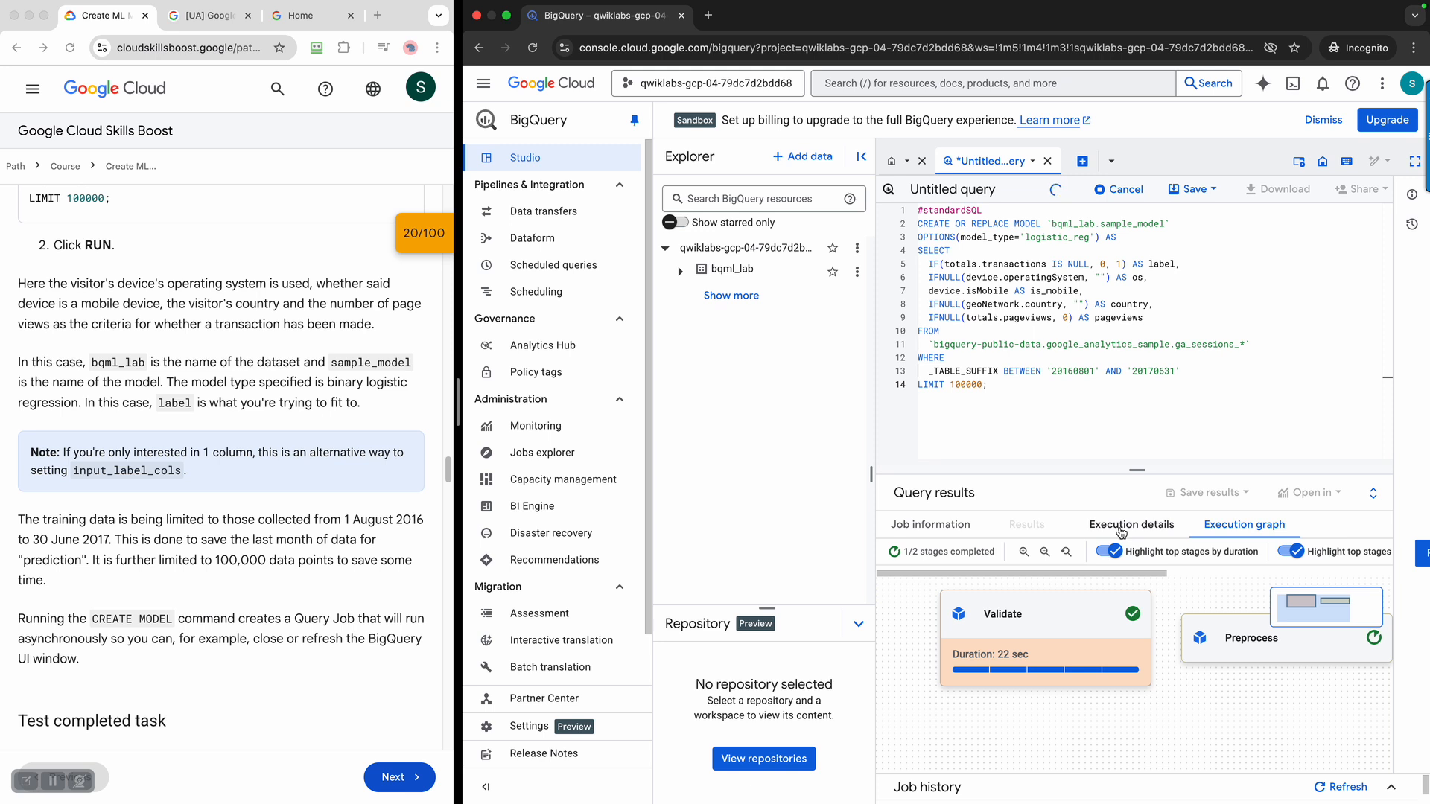
drag(904, 554, 962, 553)
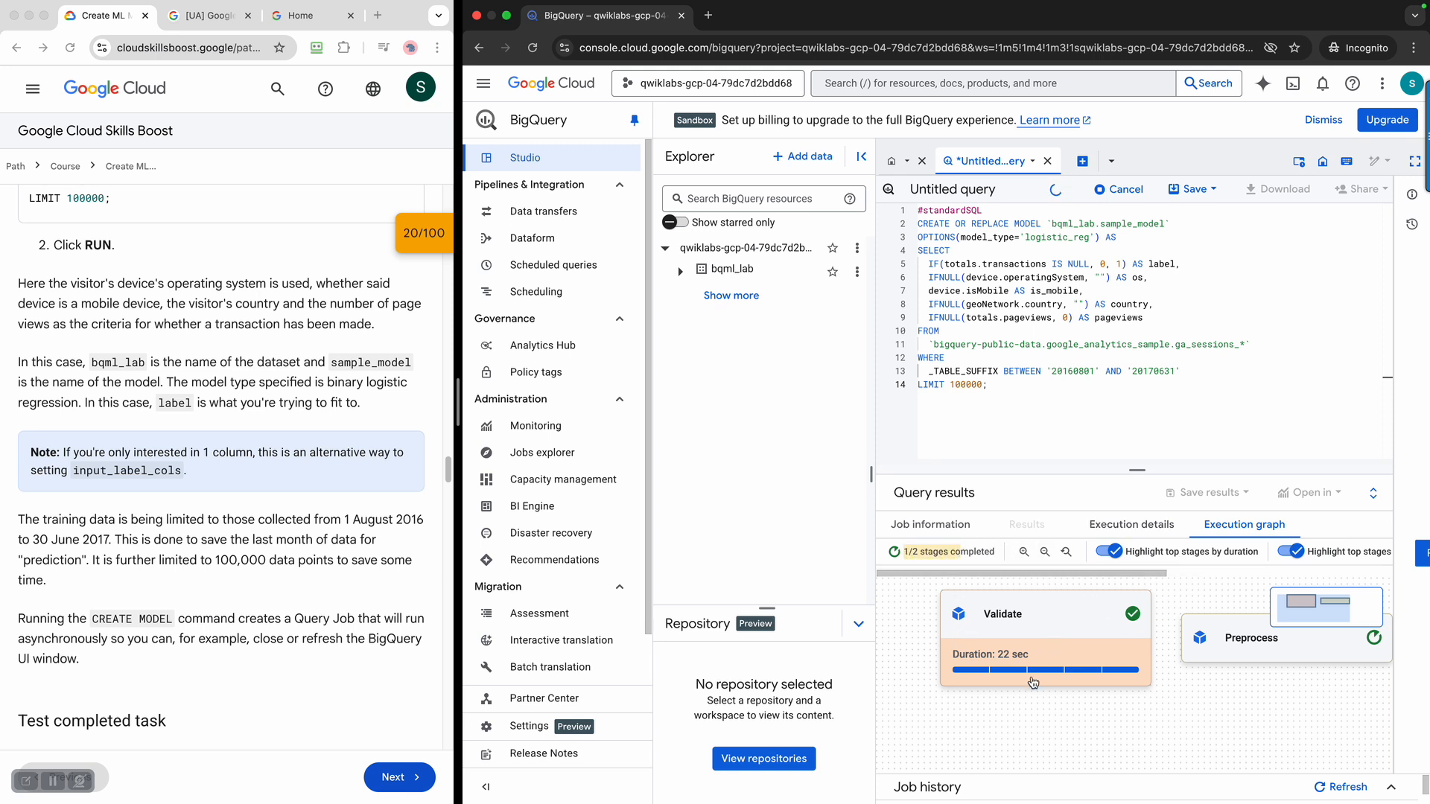
click(1161, 533)
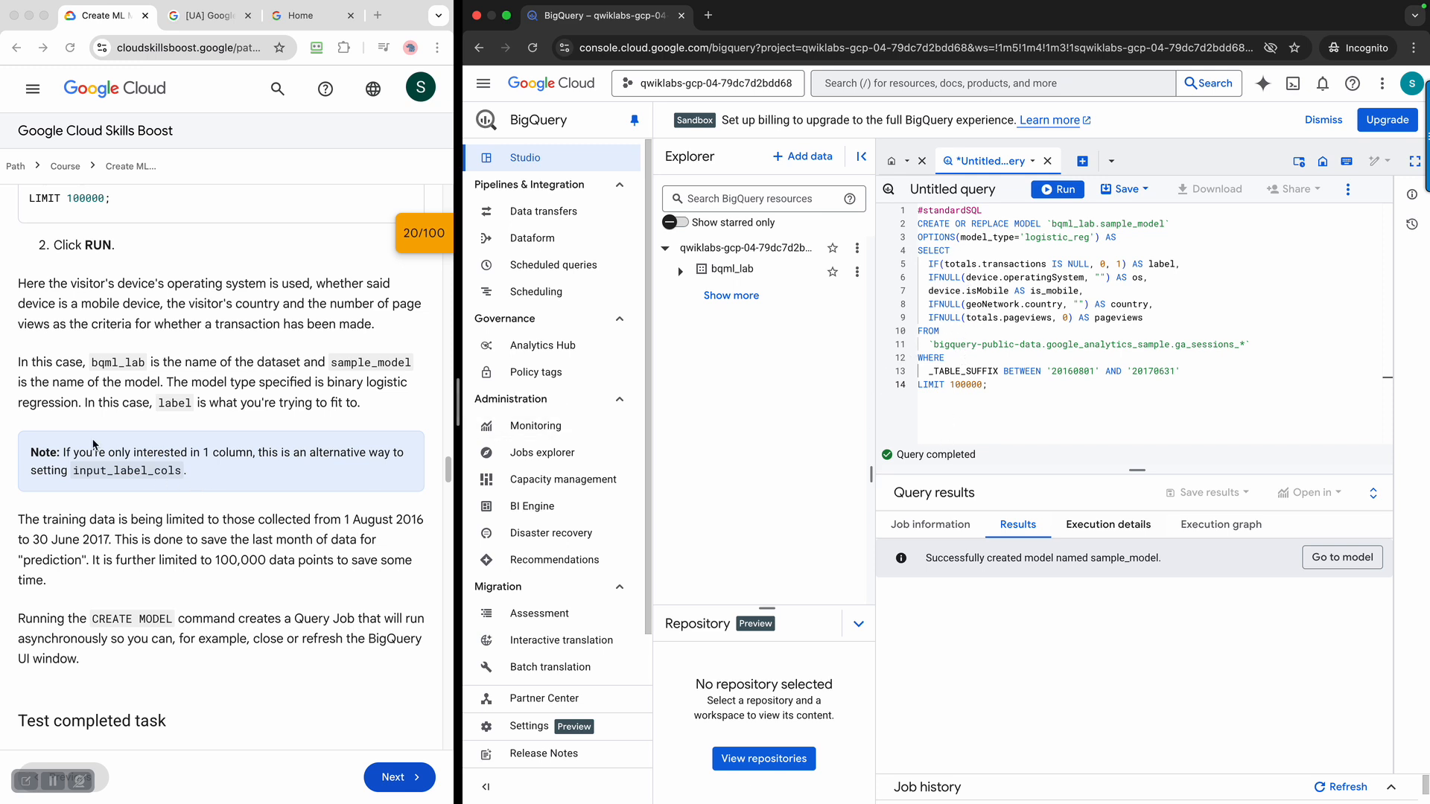
- Check the lab progress for "Create a model to predict visitor transaction"
scroll(274, 554, down, 2)
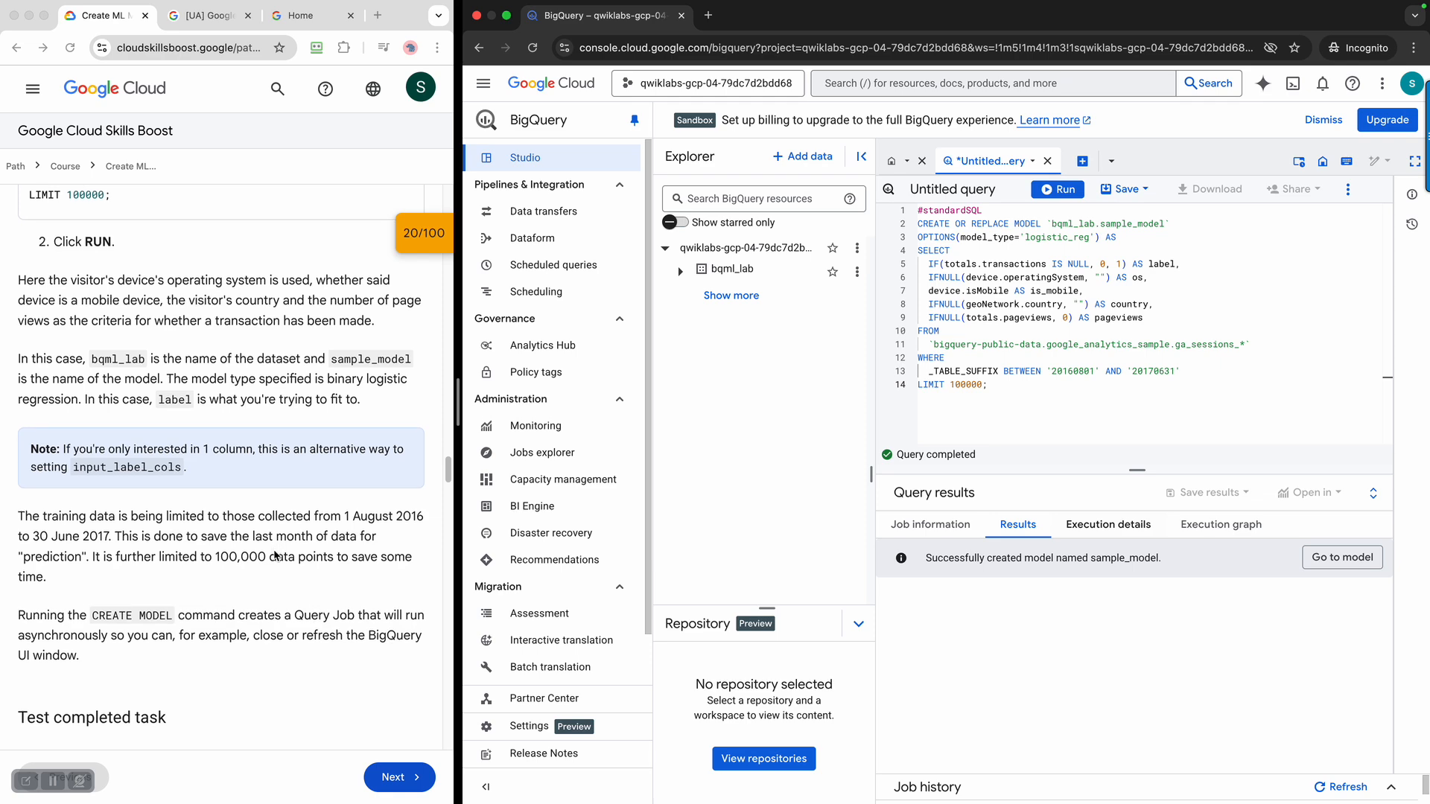
scroll(283, 585, down, 7)
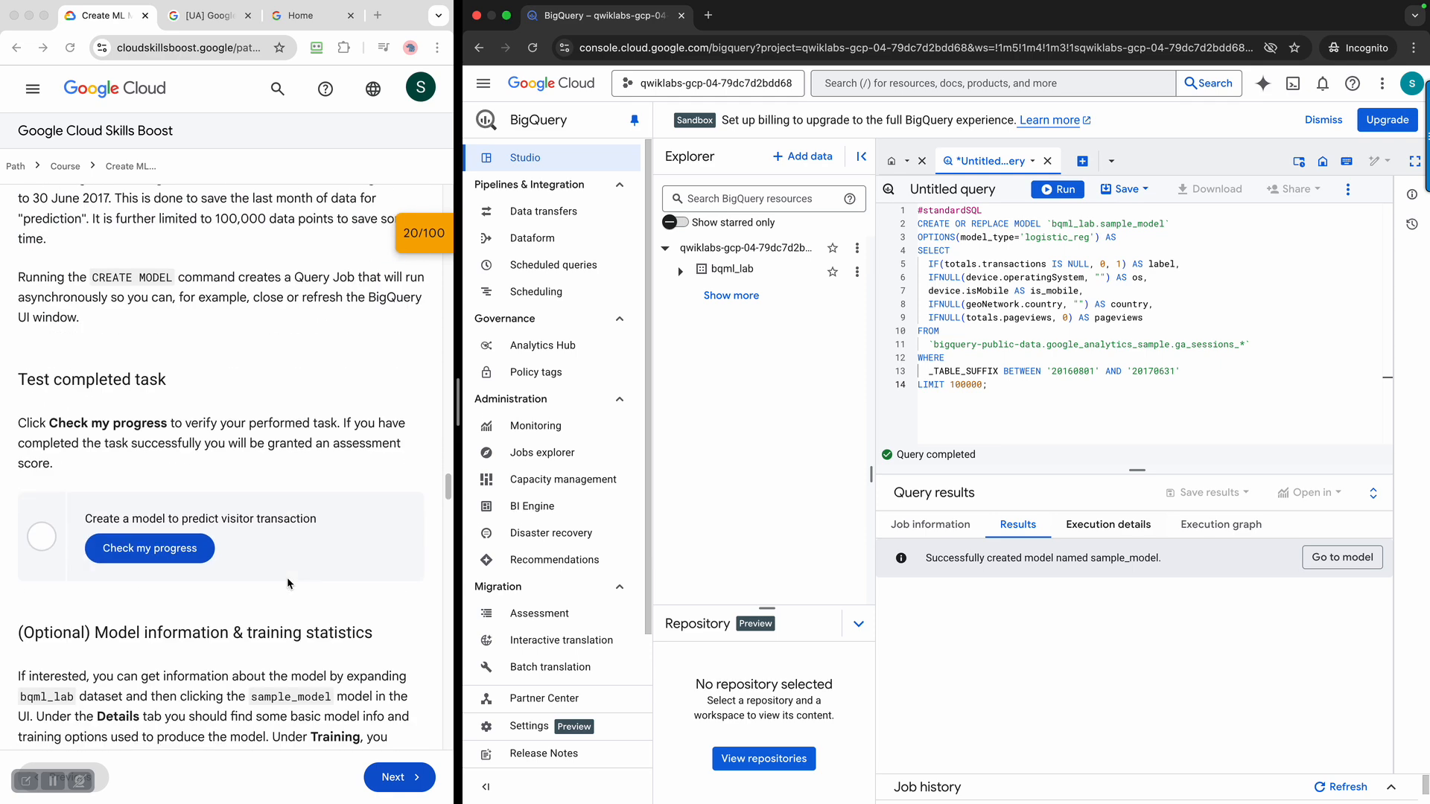
scroll(288, 578, down, 1)
click(183, 536)
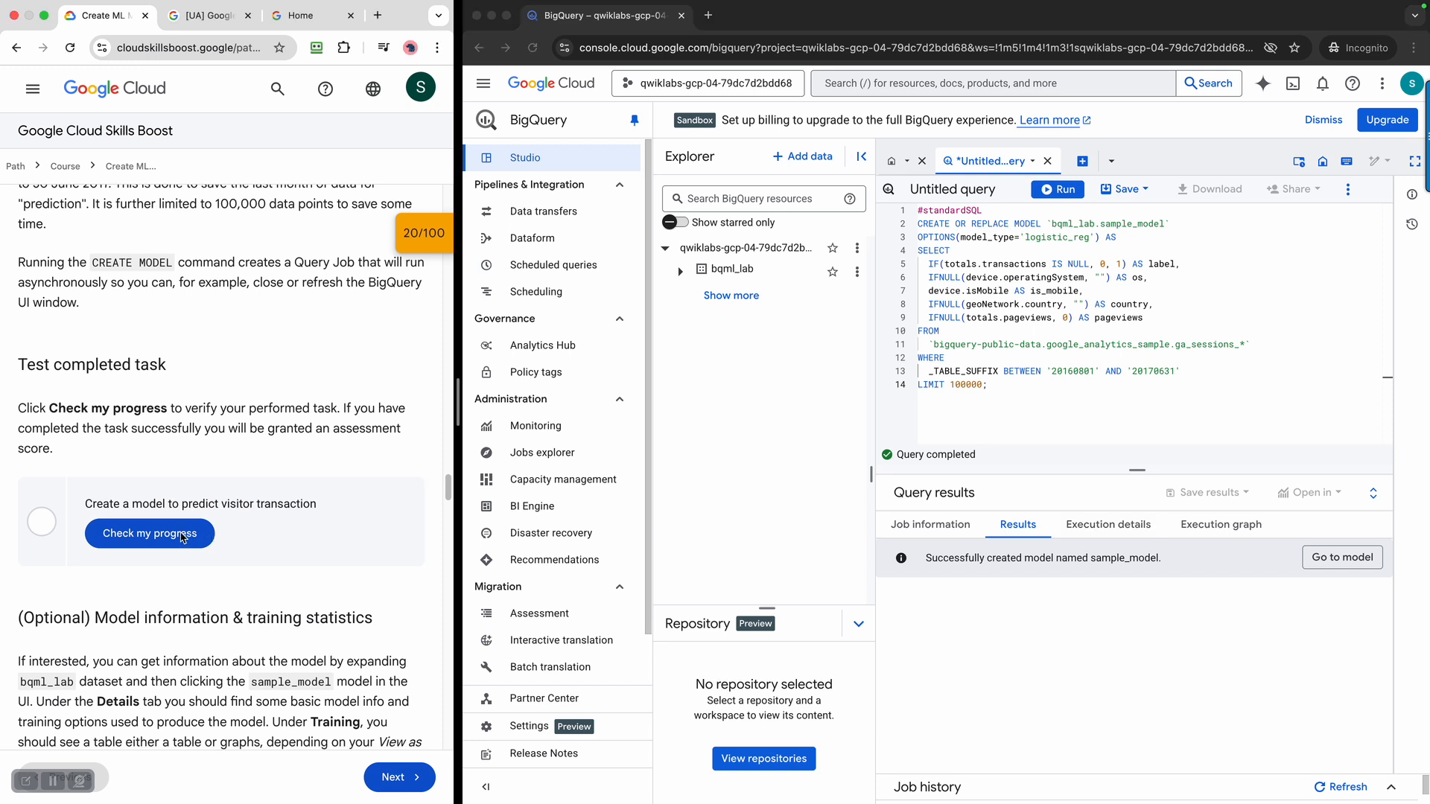
click(183, 536)
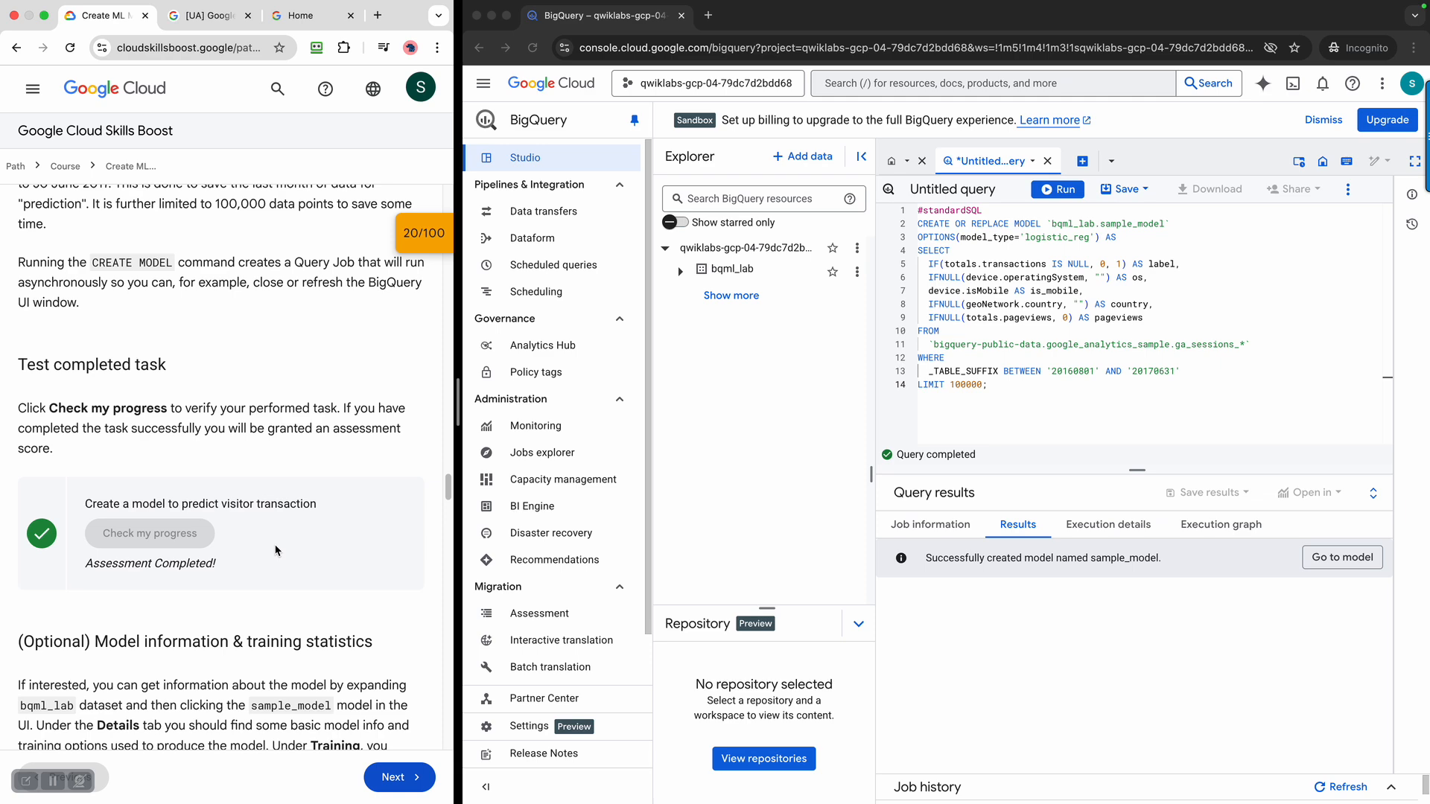
- Following the optional model information section, expand the bqml_lab dataset and open its sample_model
scroll(270, 573, down, 3)
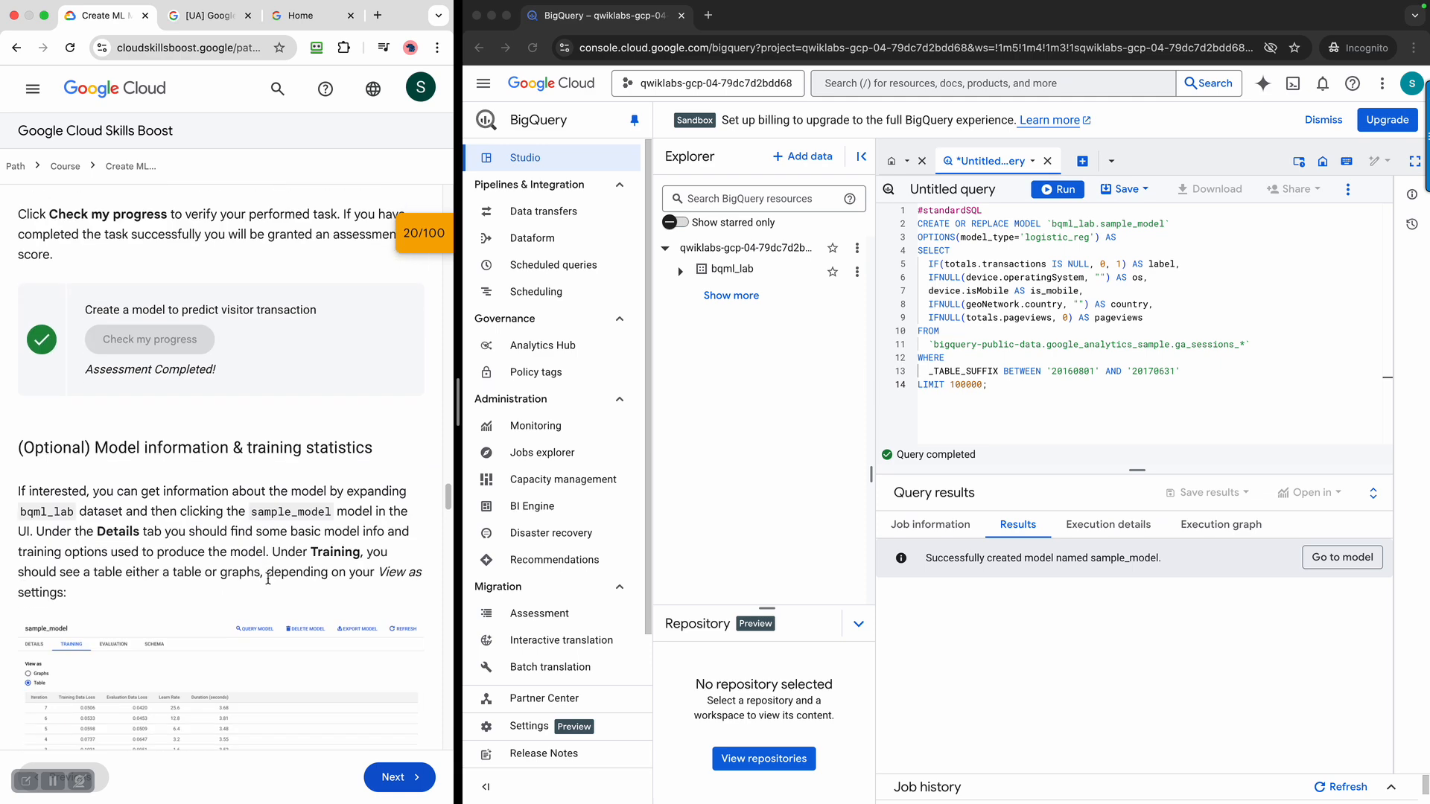
scroll(268, 579, down, 2)
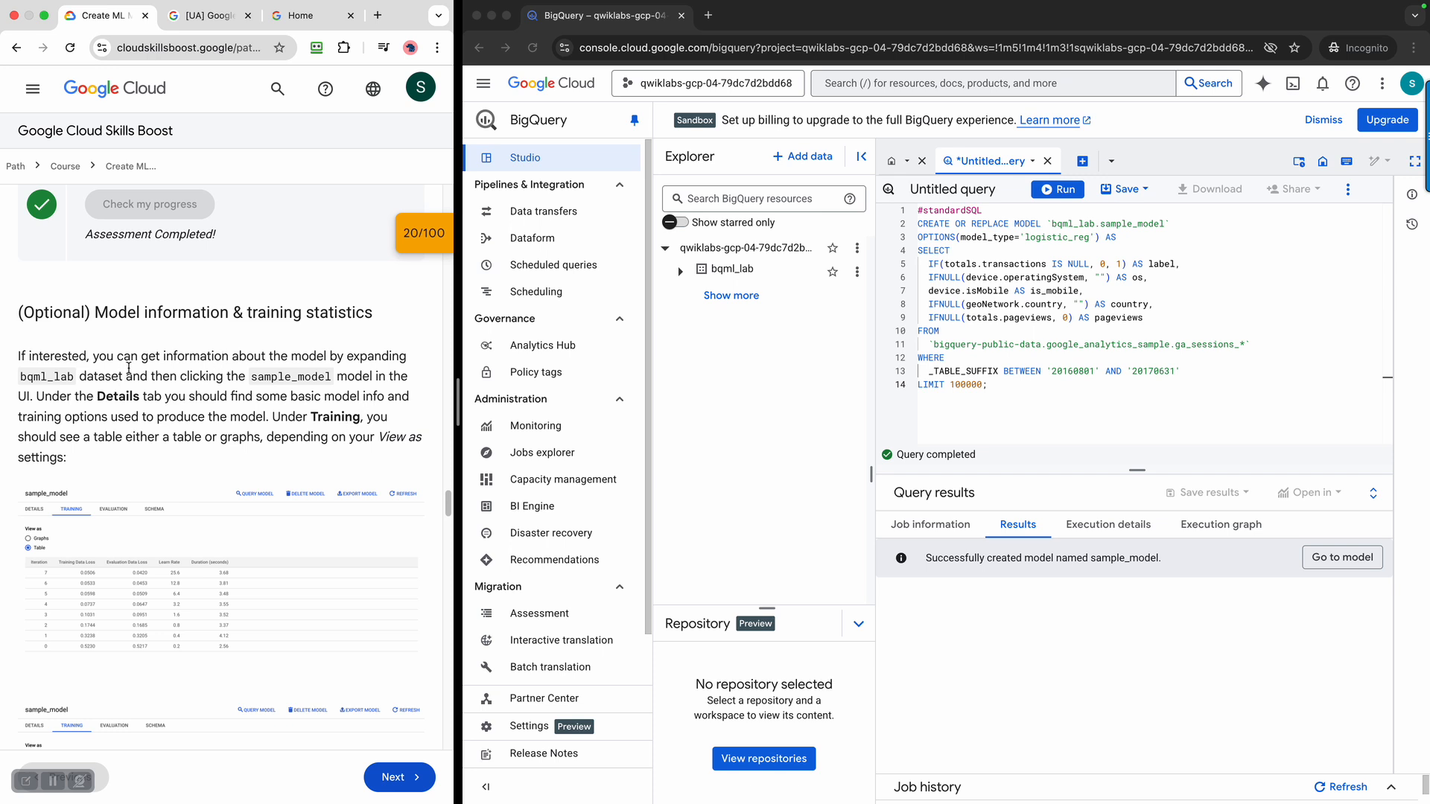
drag(117, 359, 271, 419)
click(323, 484)
click(857, 271)
click(835, 285)
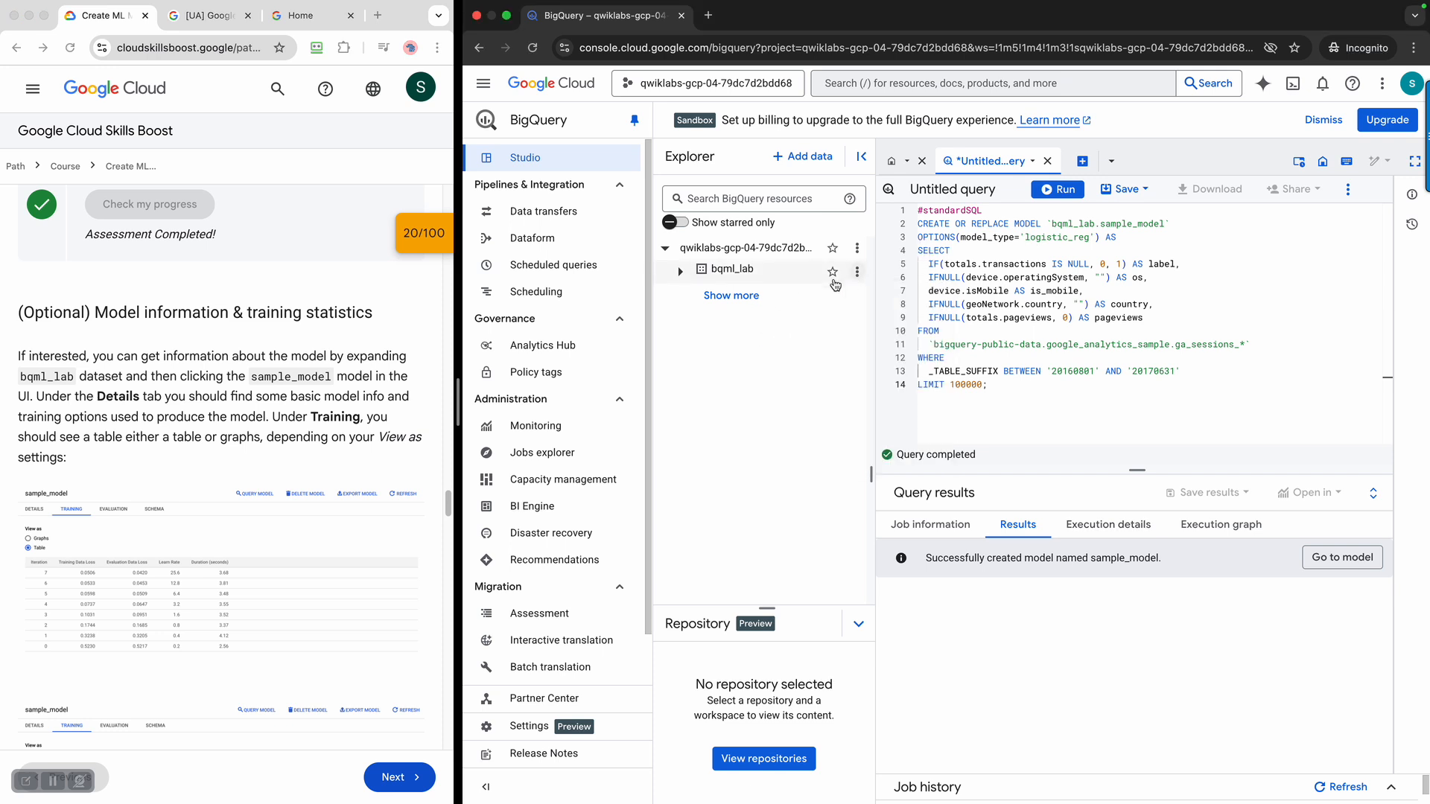
click(679, 272)
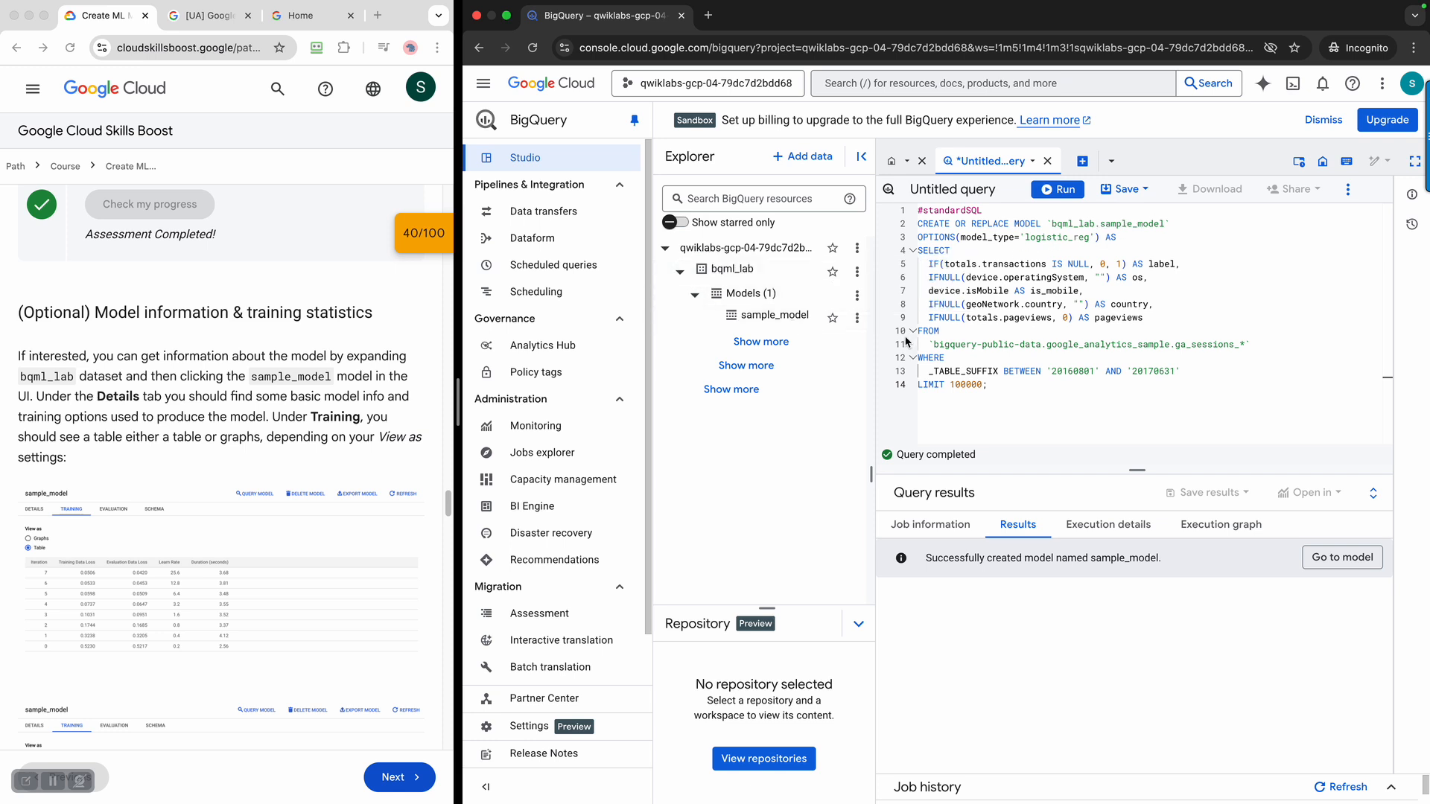
click(756, 319)
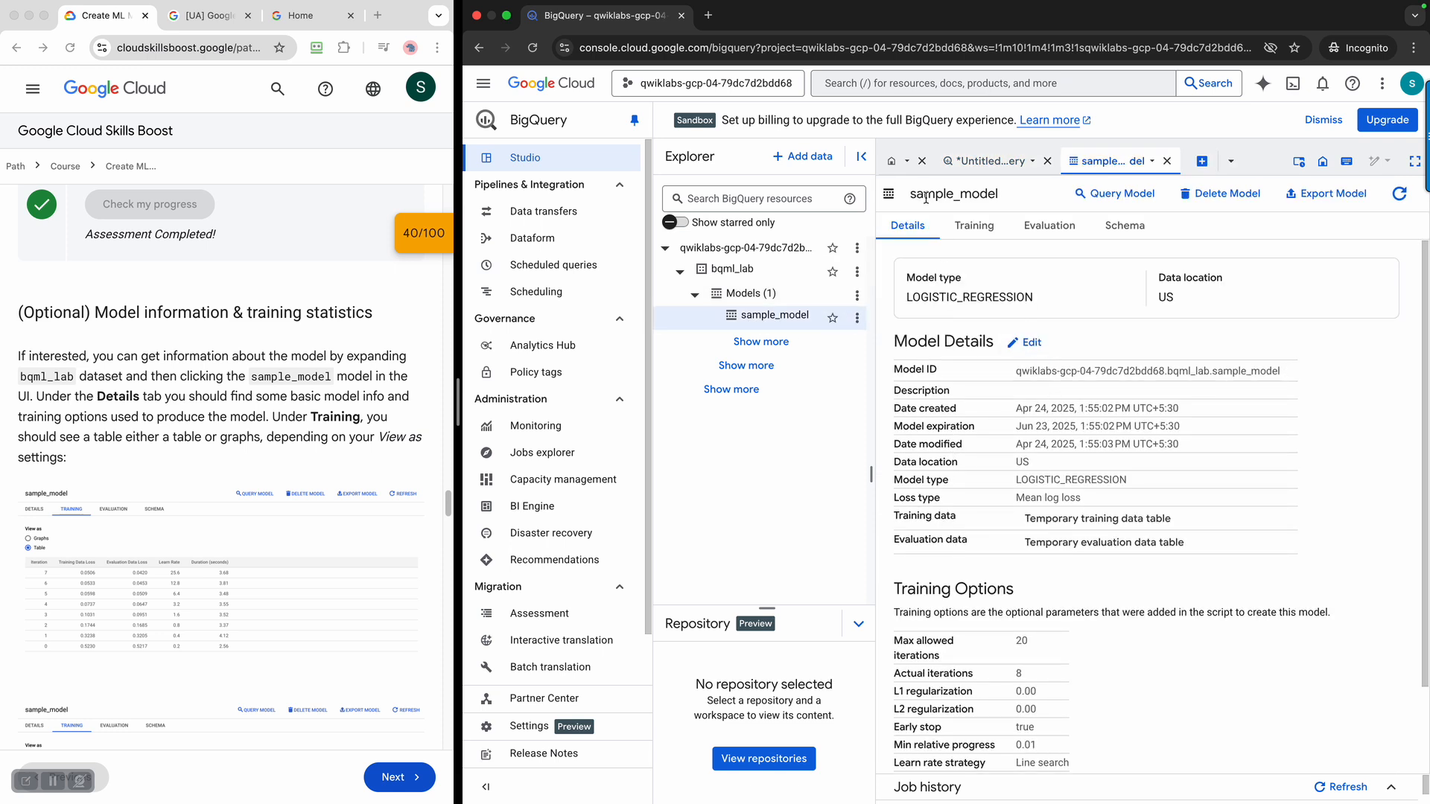
- Examine the details and training options of sample_model, and view its training statistics as graphs and as a table
drag(950, 303, 1115, 309)
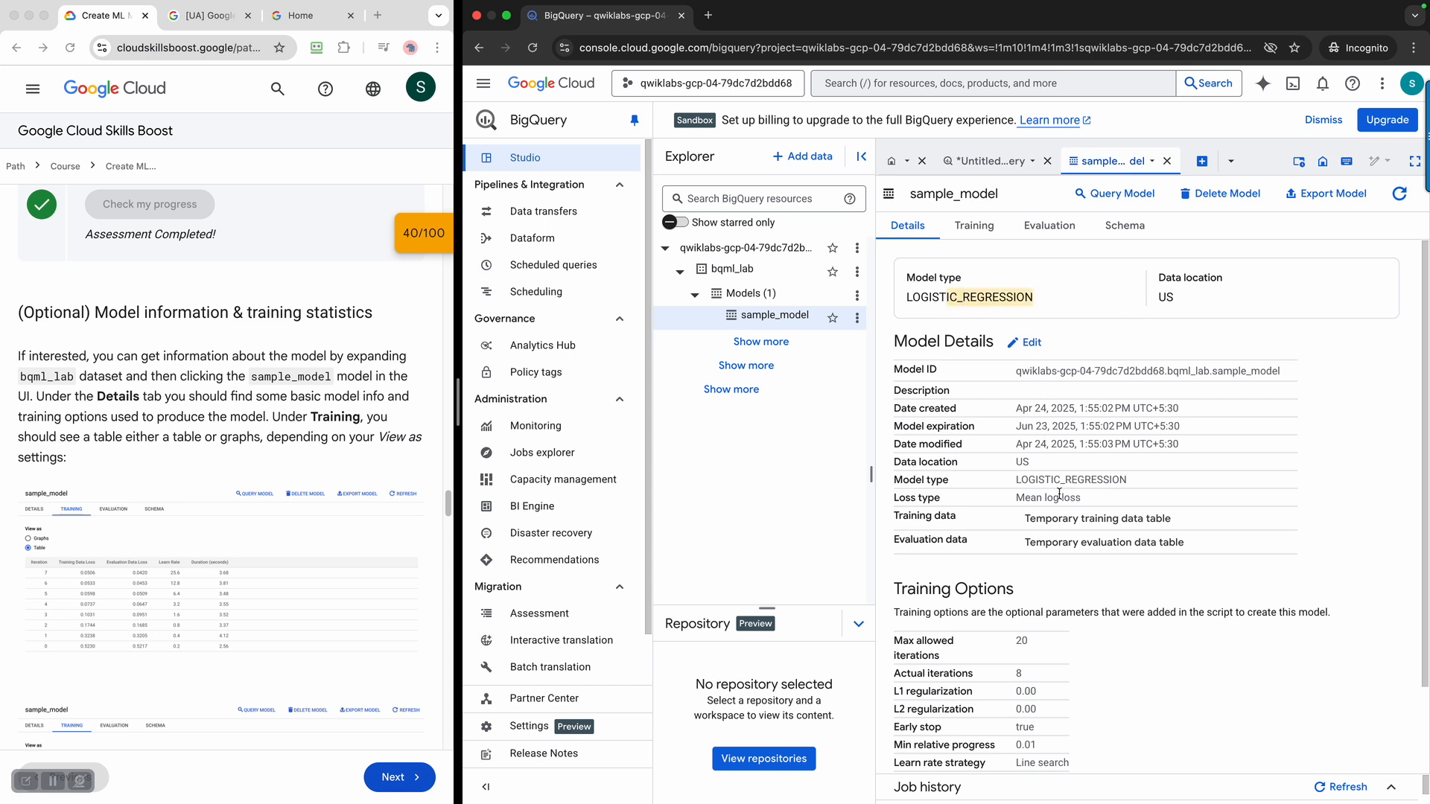
drag(1032, 497, 1114, 520)
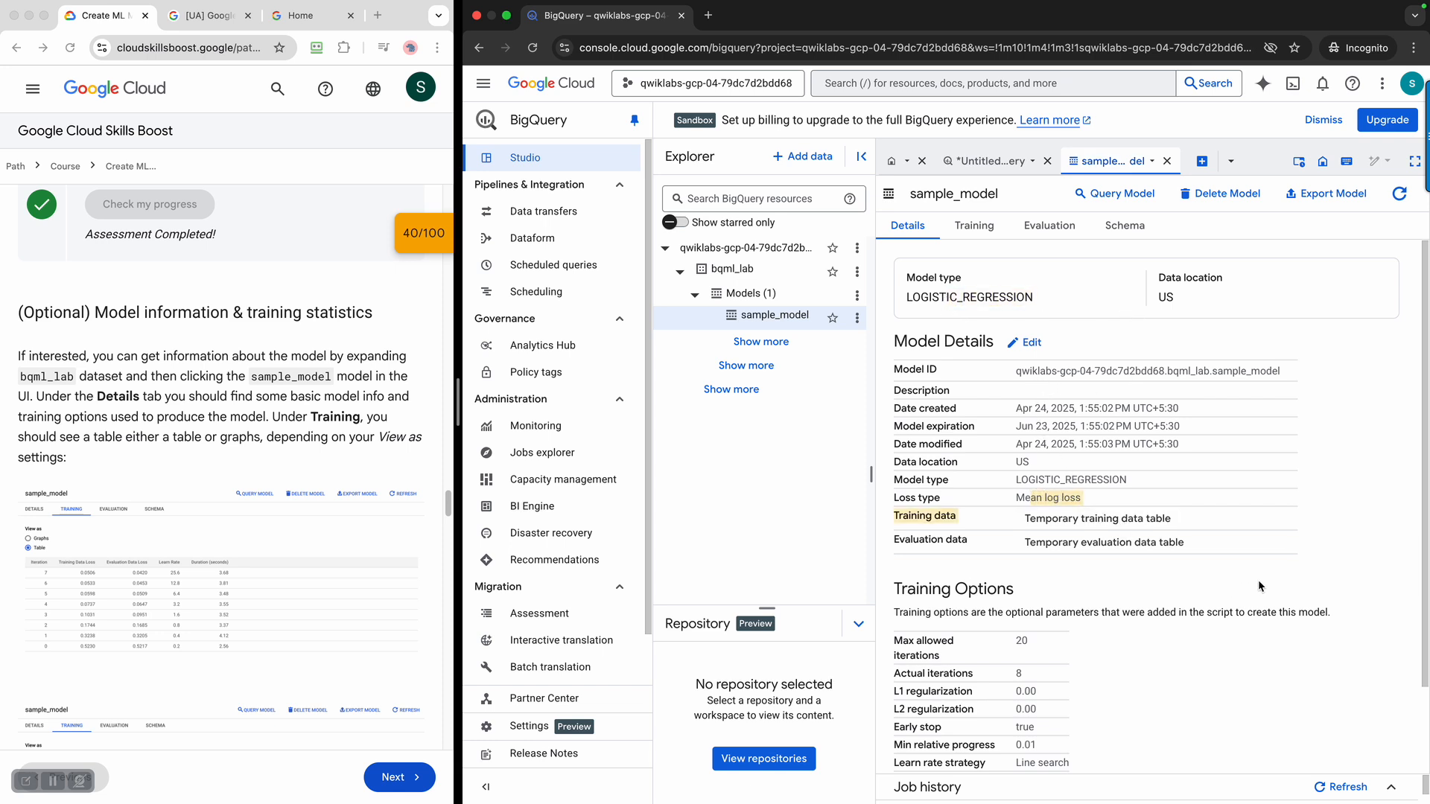
scroll(1214, 612, down, 2)
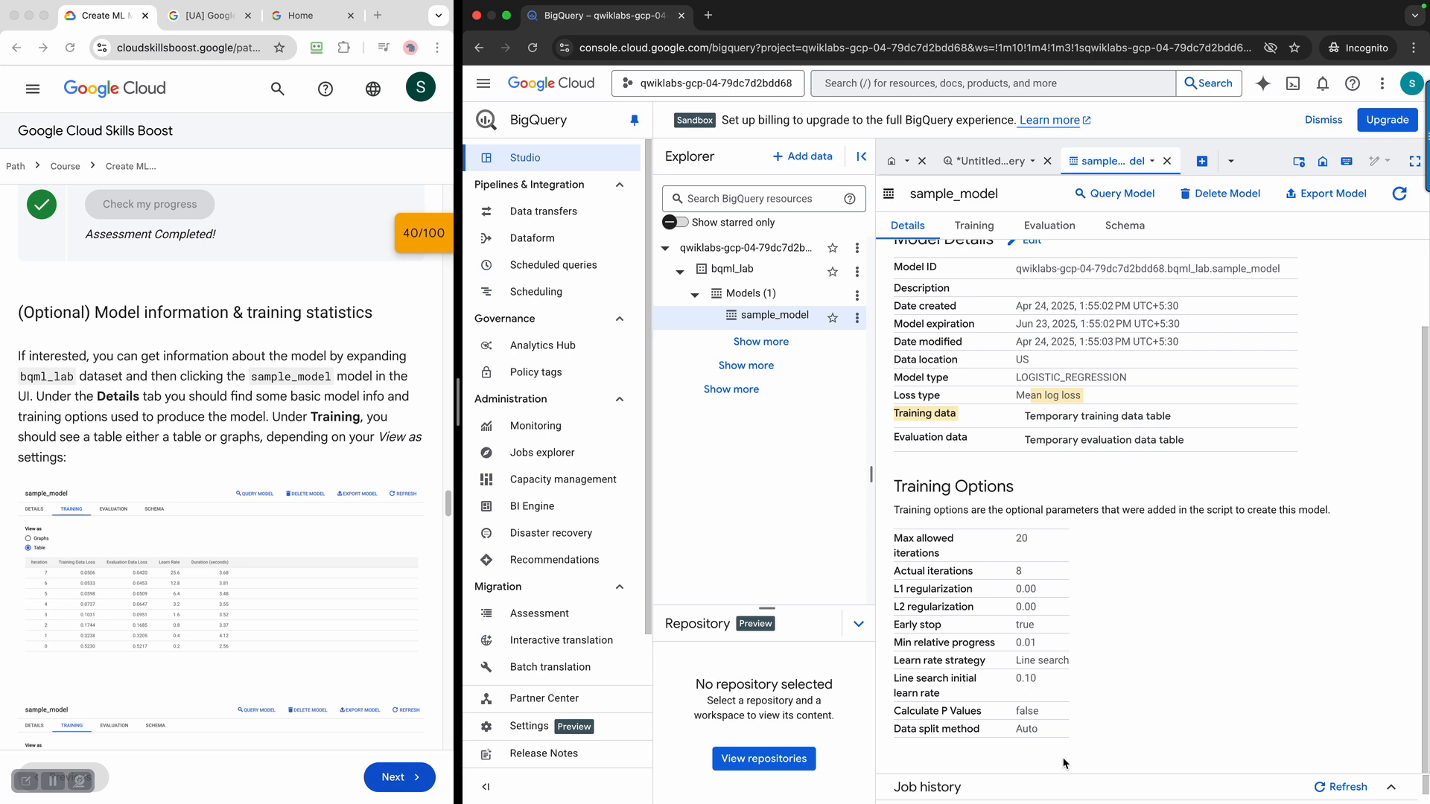
click(1166, 597)
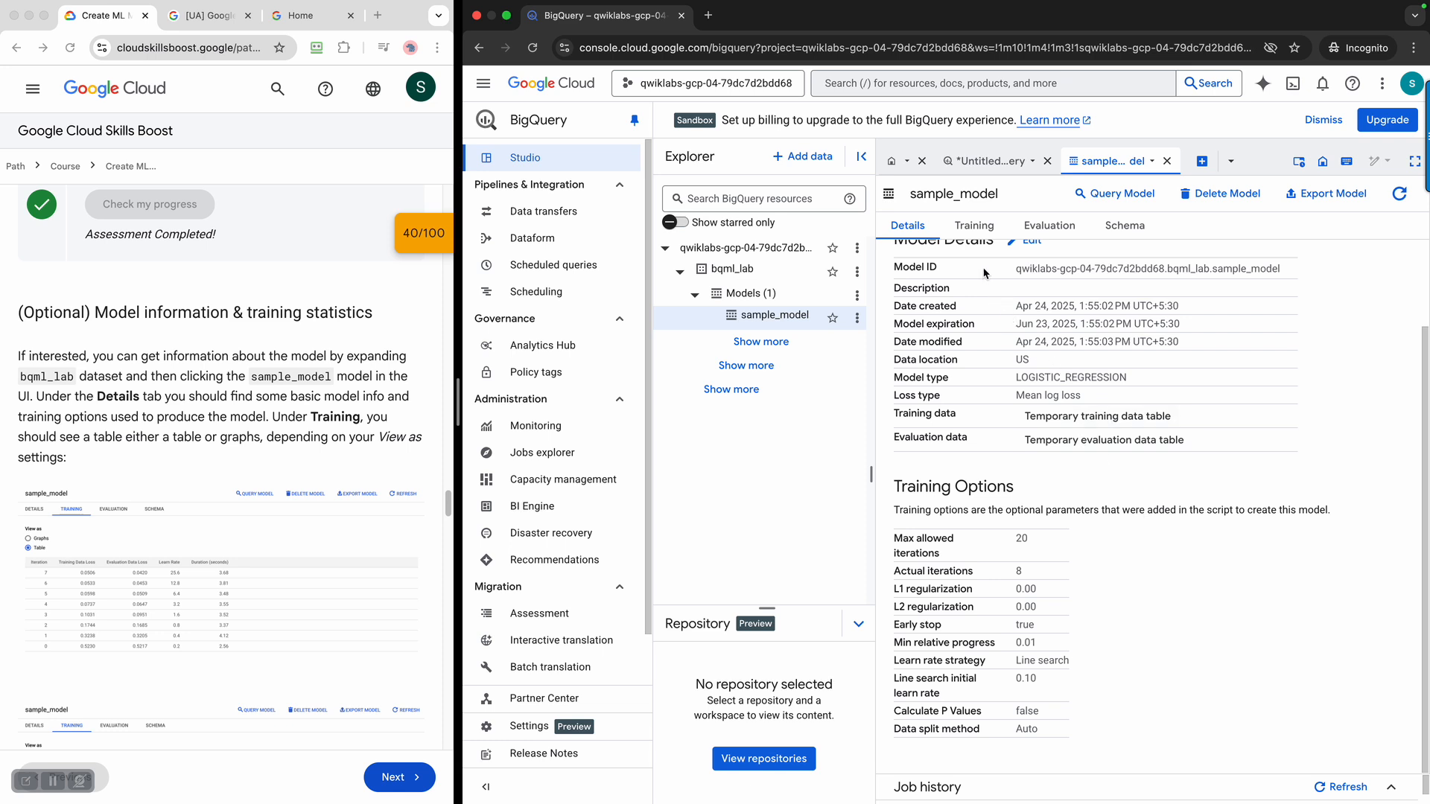
click(975, 227)
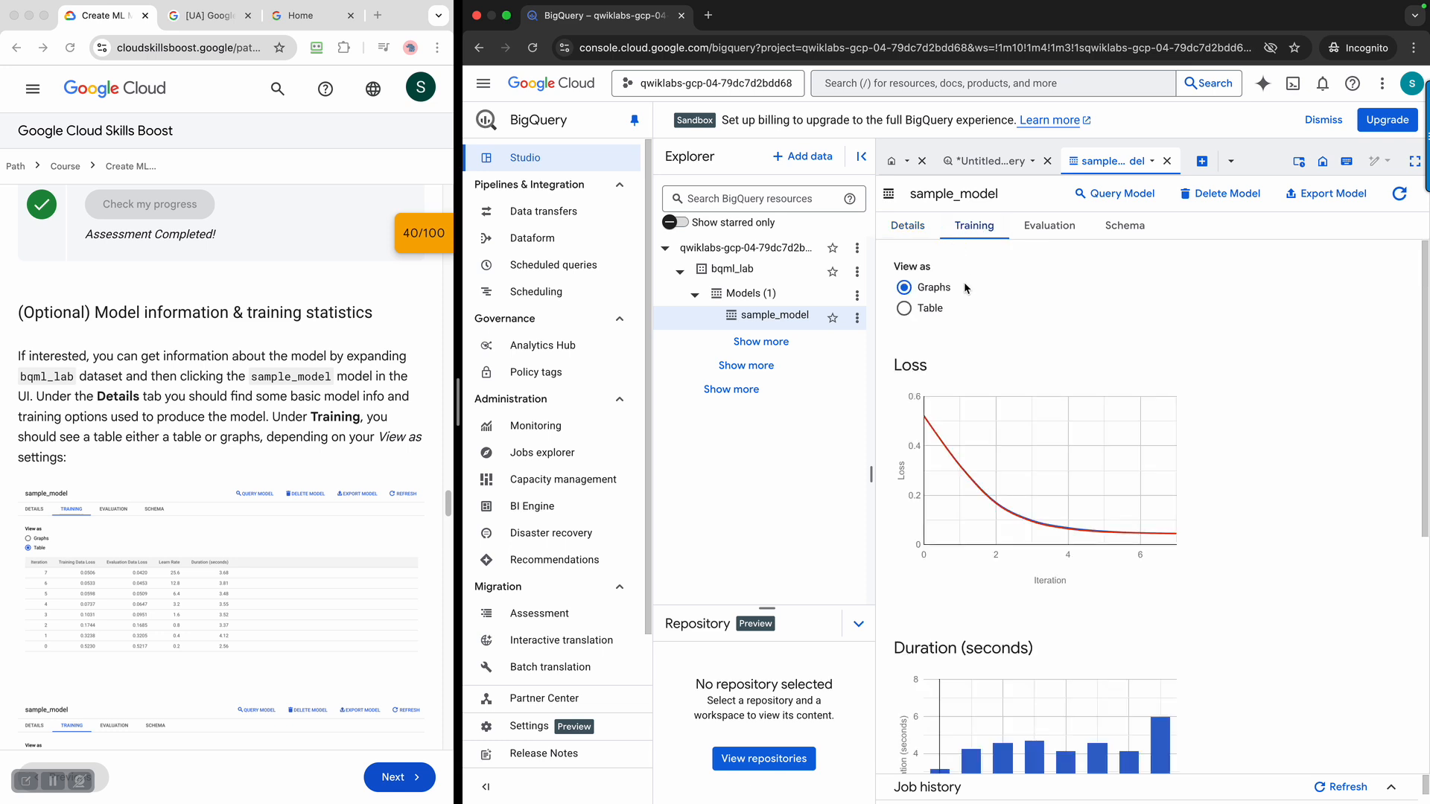
click(904, 308)
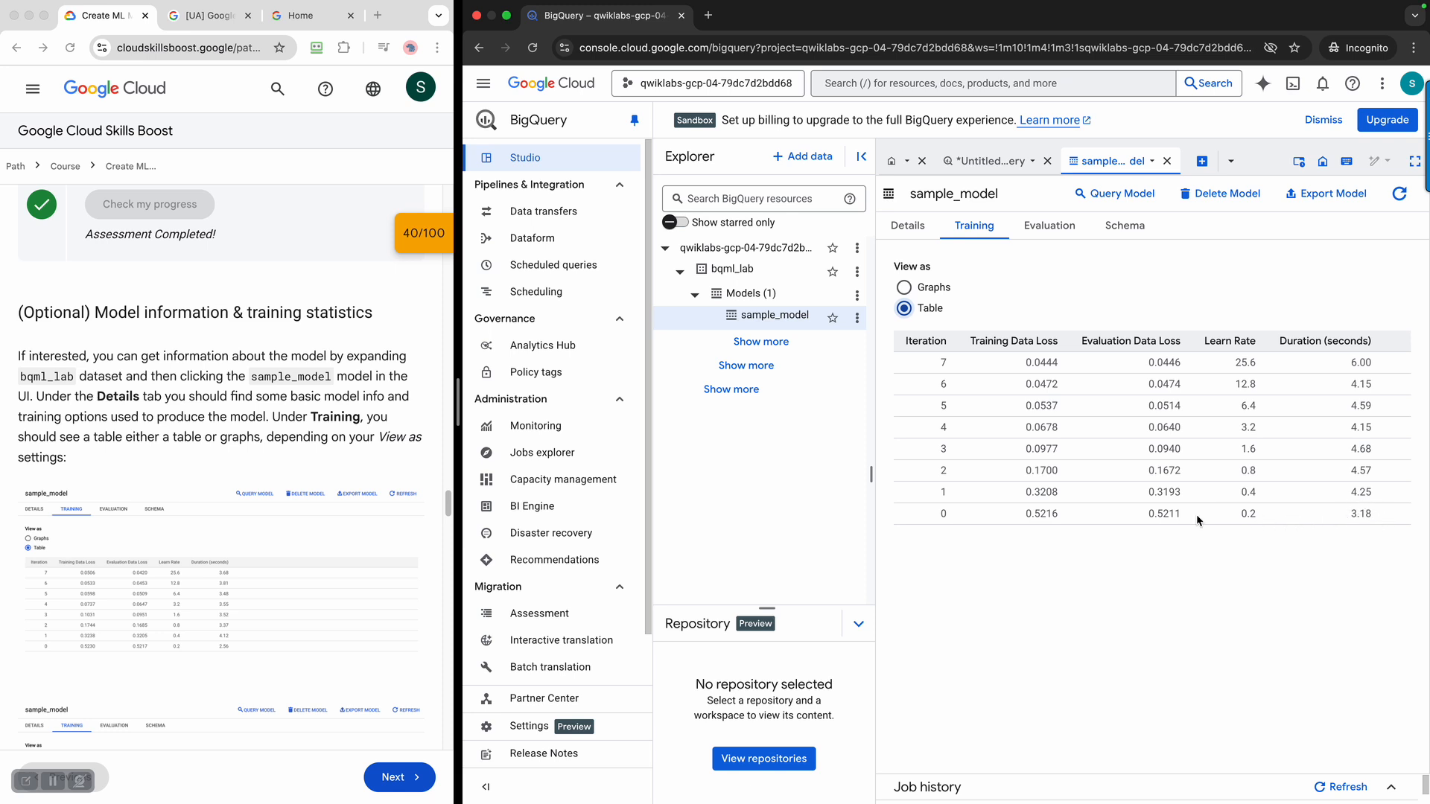
- Examine the loss values of the first iteration and the loss, learn rate and duration of iteration 7 in the training table
drag(1014, 511, 1050, 512)
drag(1153, 514, 1265, 520)
drag(1233, 363, 1258, 364)
drag(1349, 363, 1378, 365)
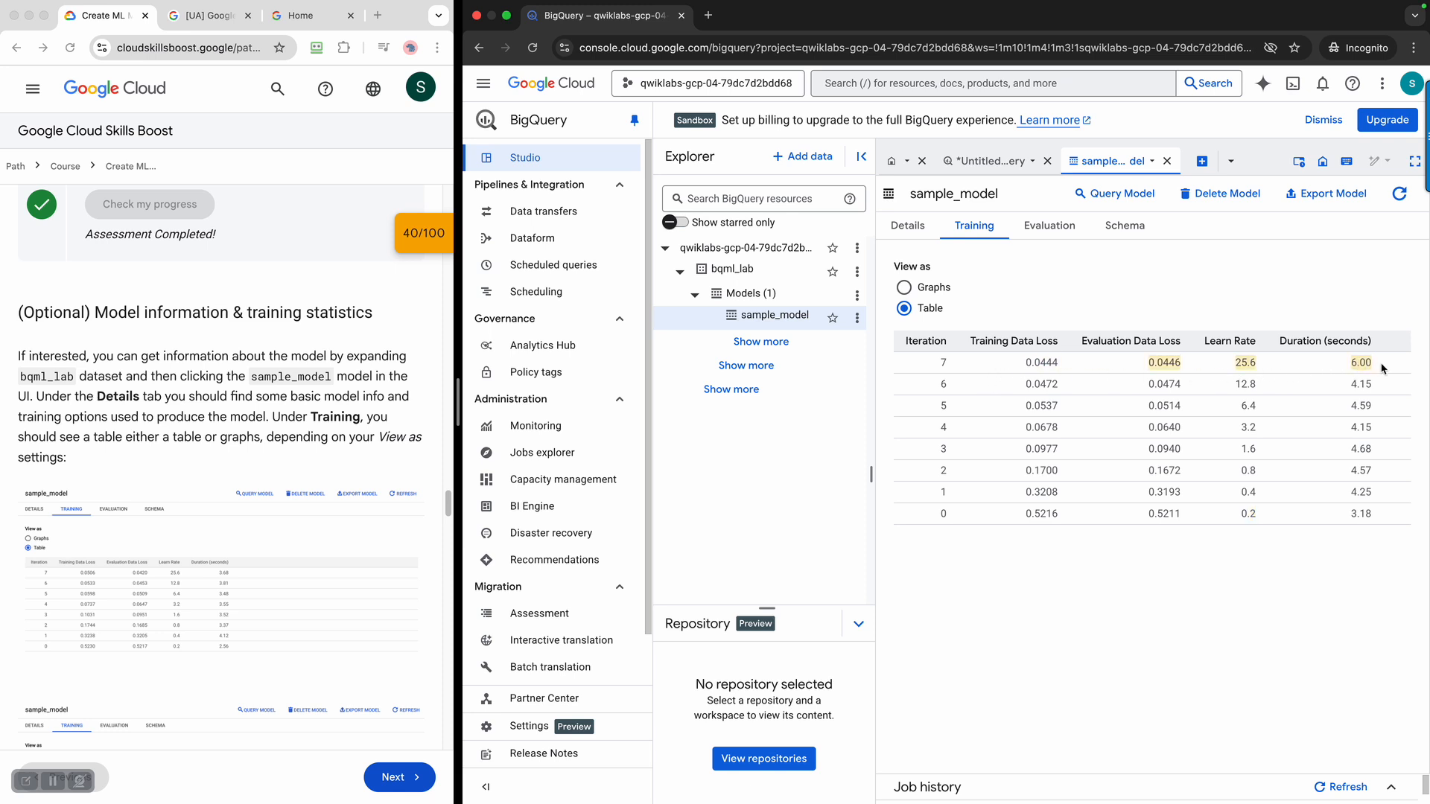
- Show the training statistics as graphs and examine the loss, duration and learn rate charts
click(934, 287)
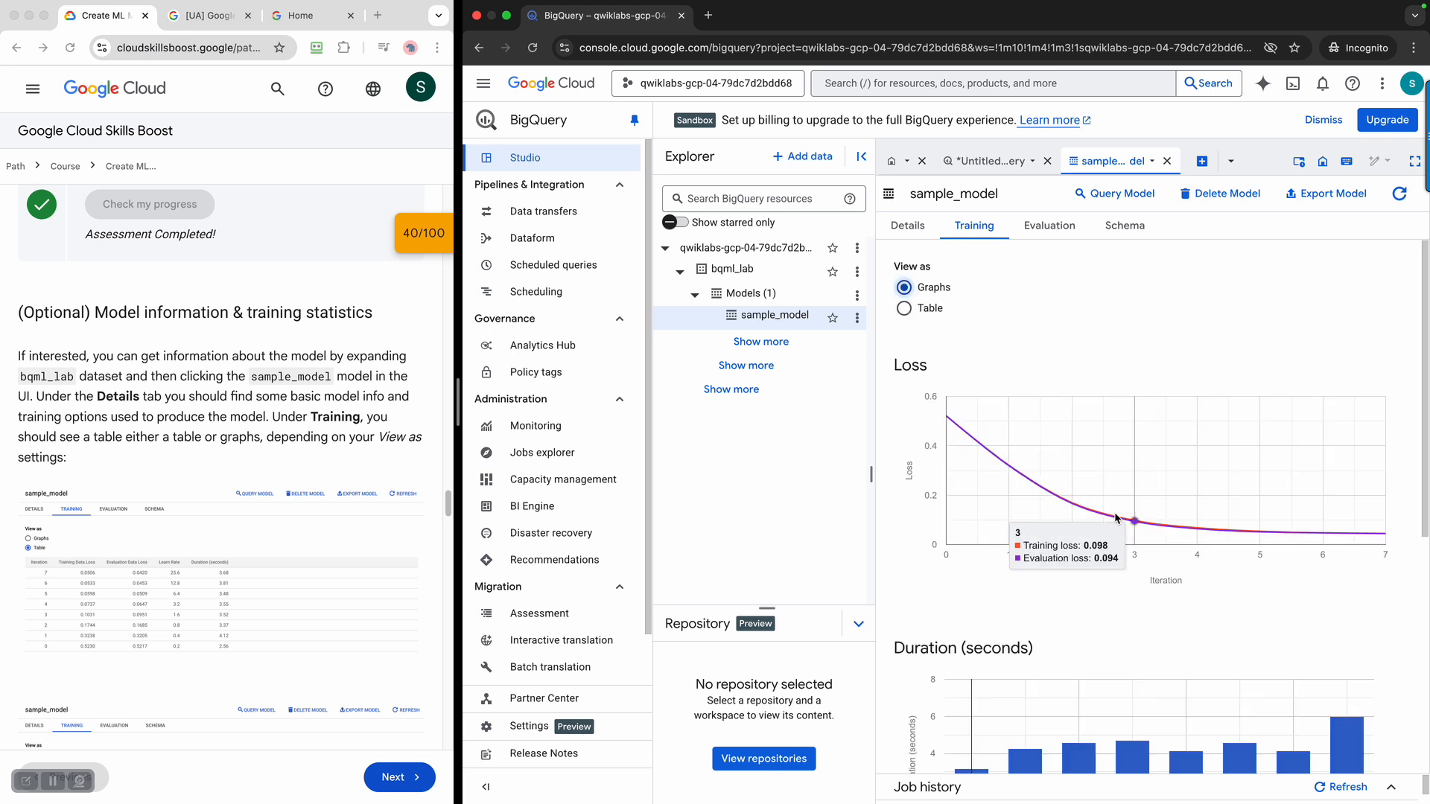
mouse_move(1262, 531)
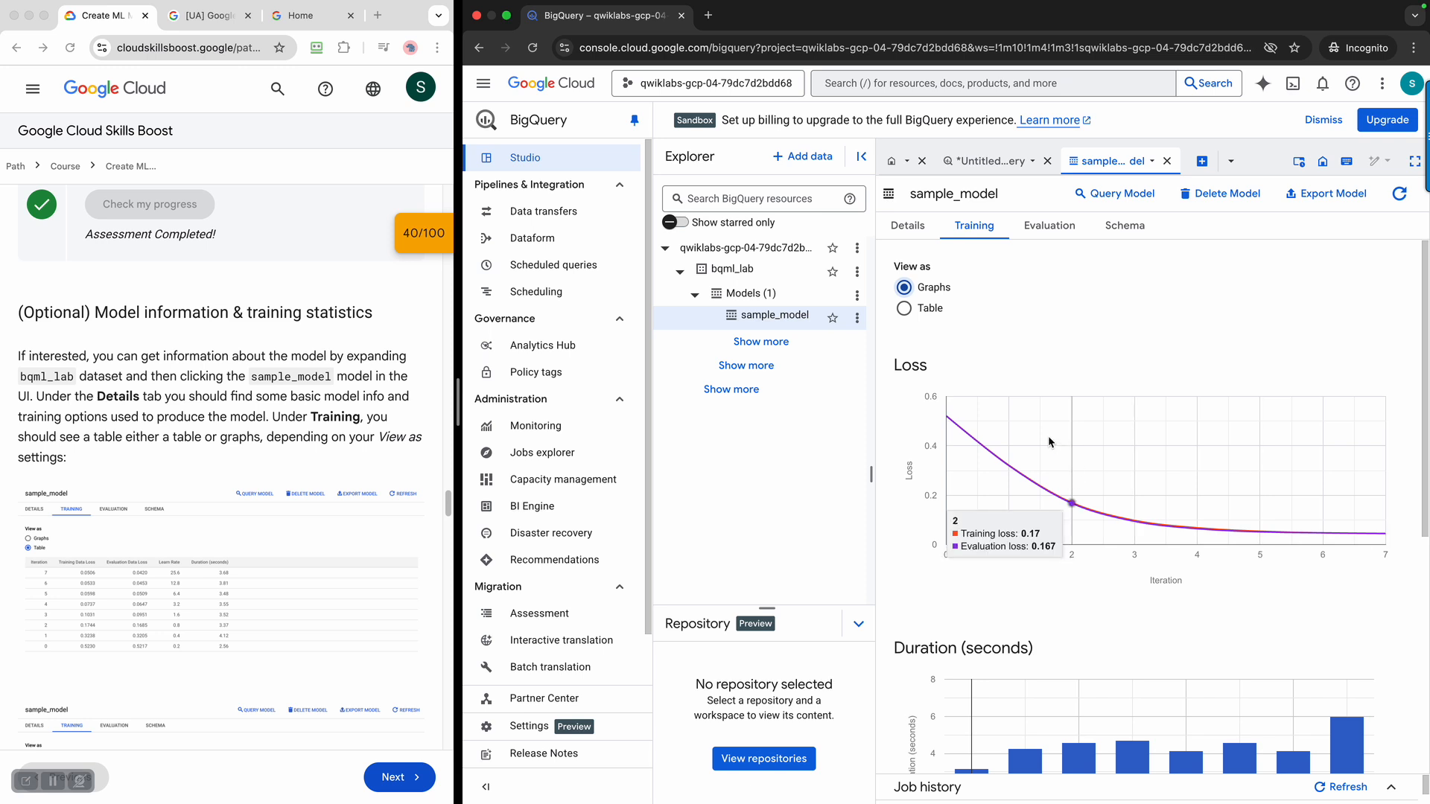
scroll(1355, 595, down, 1)
scroll(1353, 617, down, 5)
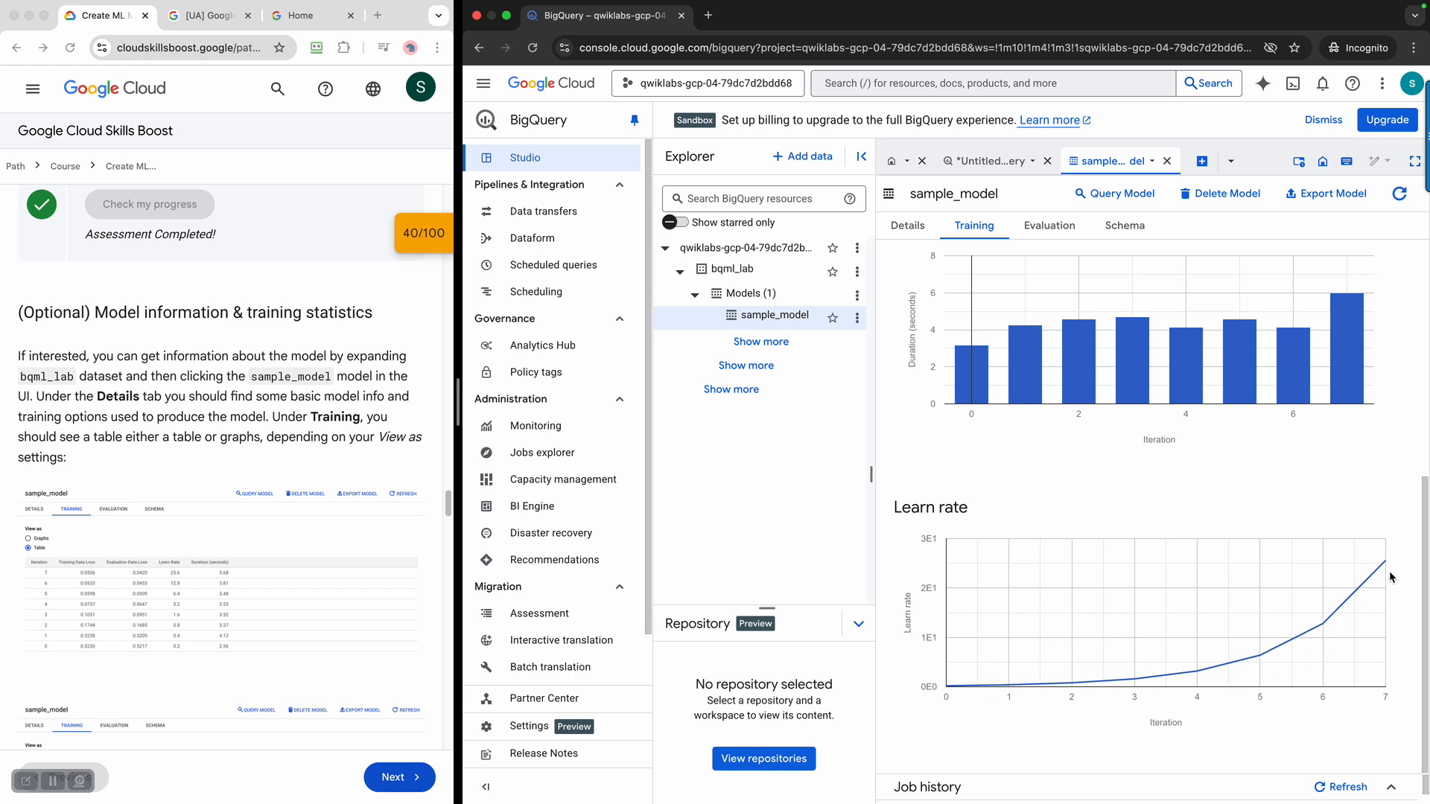
mouse_move(1385, 560)
scroll(1263, 599, up, 5)
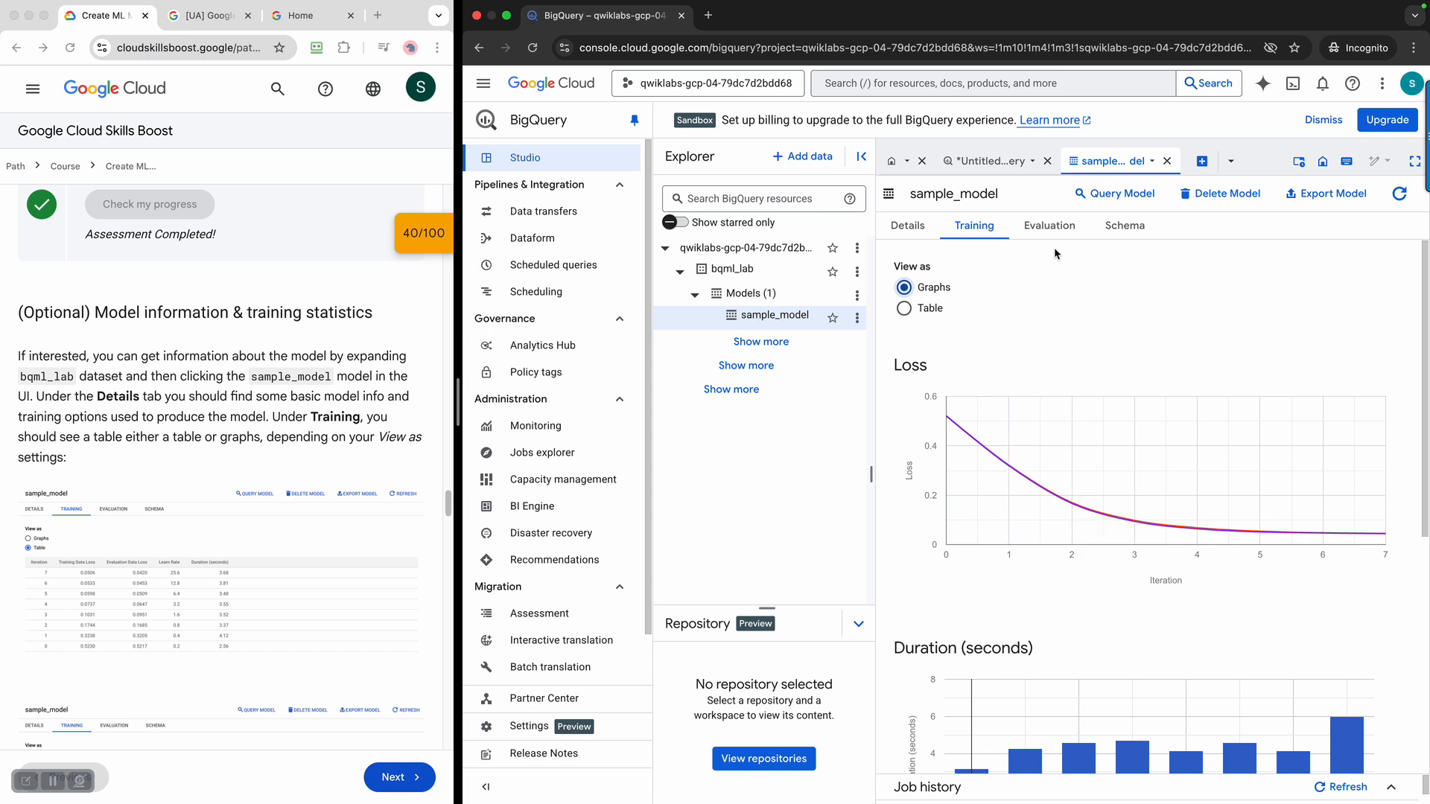
- View sample_model's evaluation metrics and curves, collapsing the Explorer to give them more room
click(1050, 225)
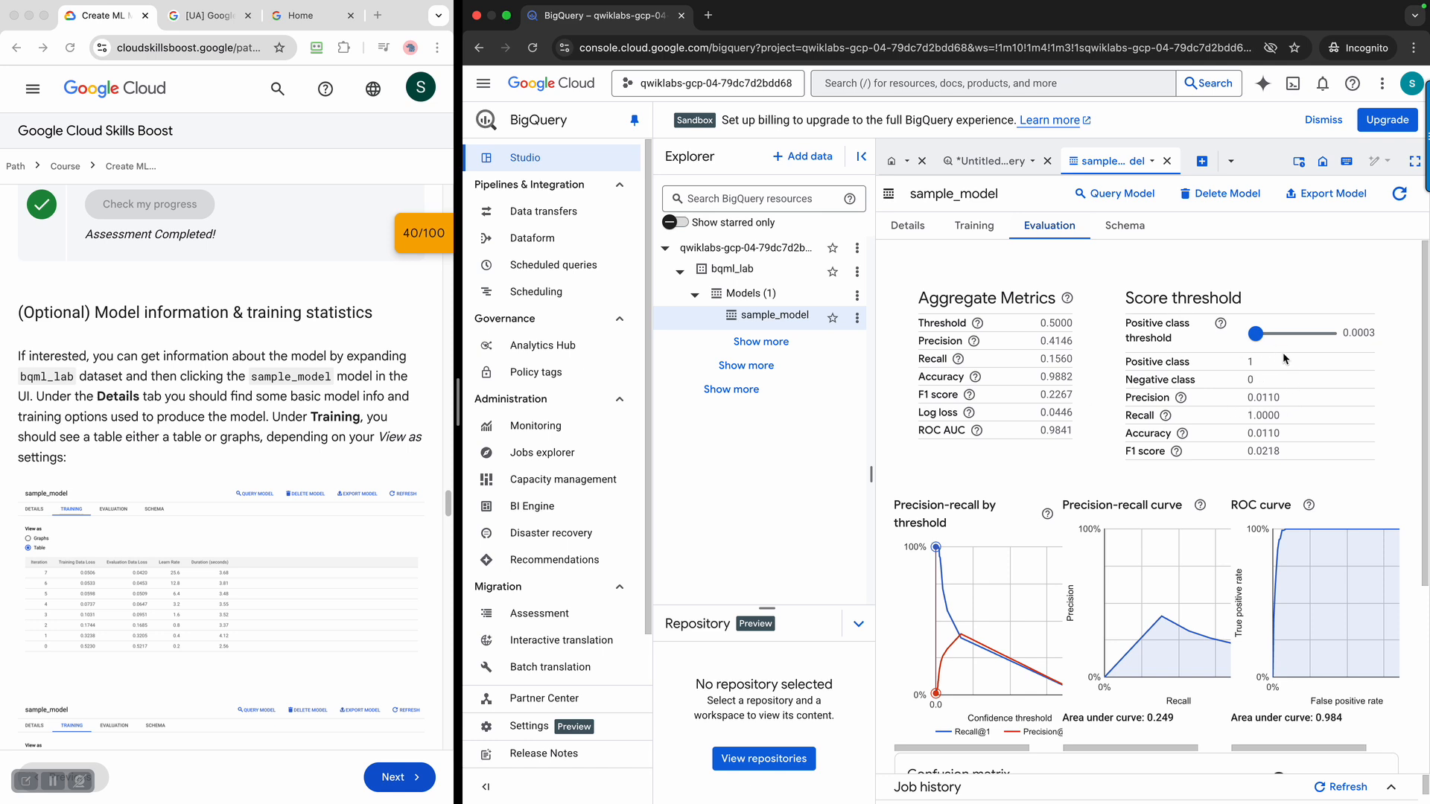
mouse_move(1260, 341)
mouse_down()
mouse_move(1322, 341)
mouse_move(1247, 341)
mouse_move(1331, 351)
mouse_move(1238, 337)
mouse_up()
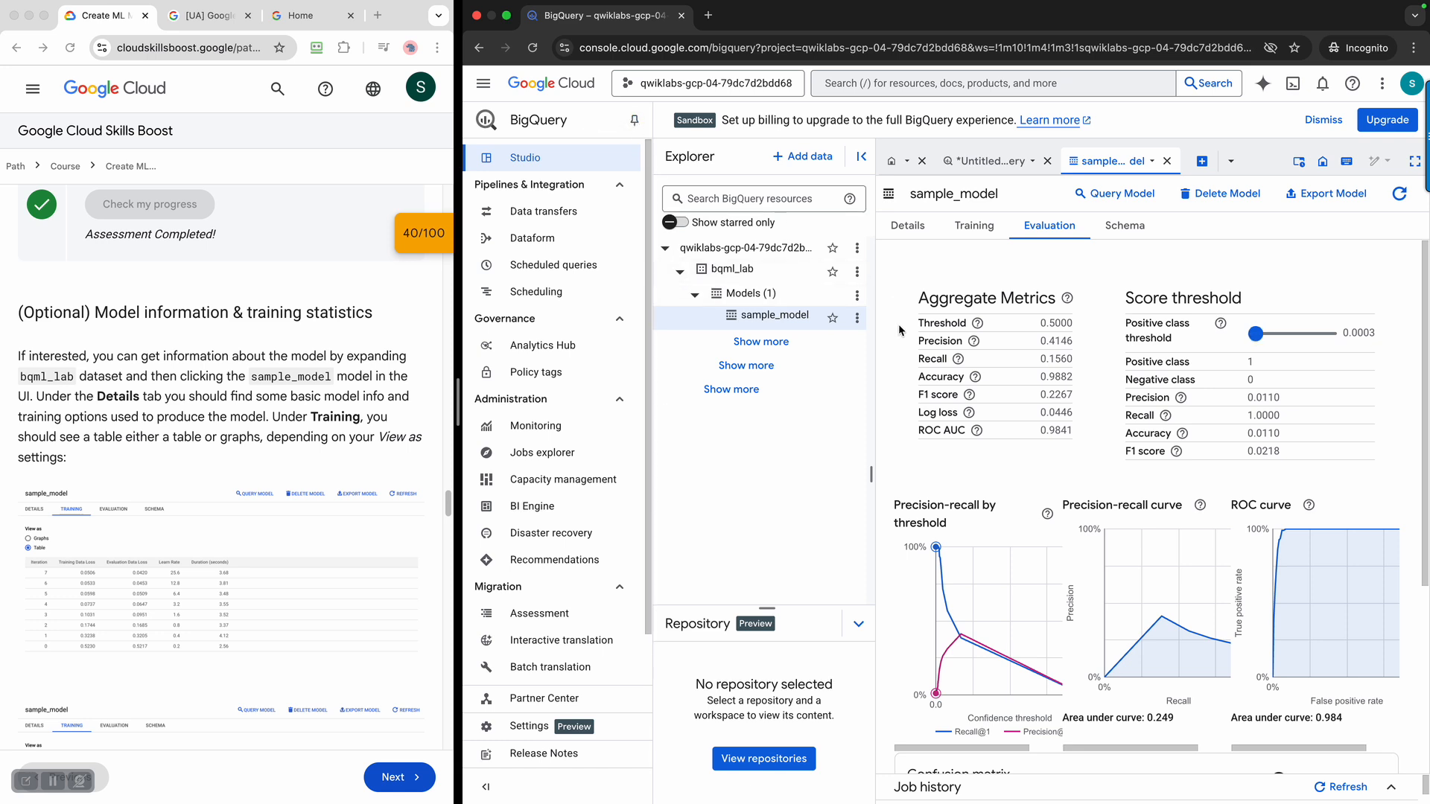
click(862, 161)
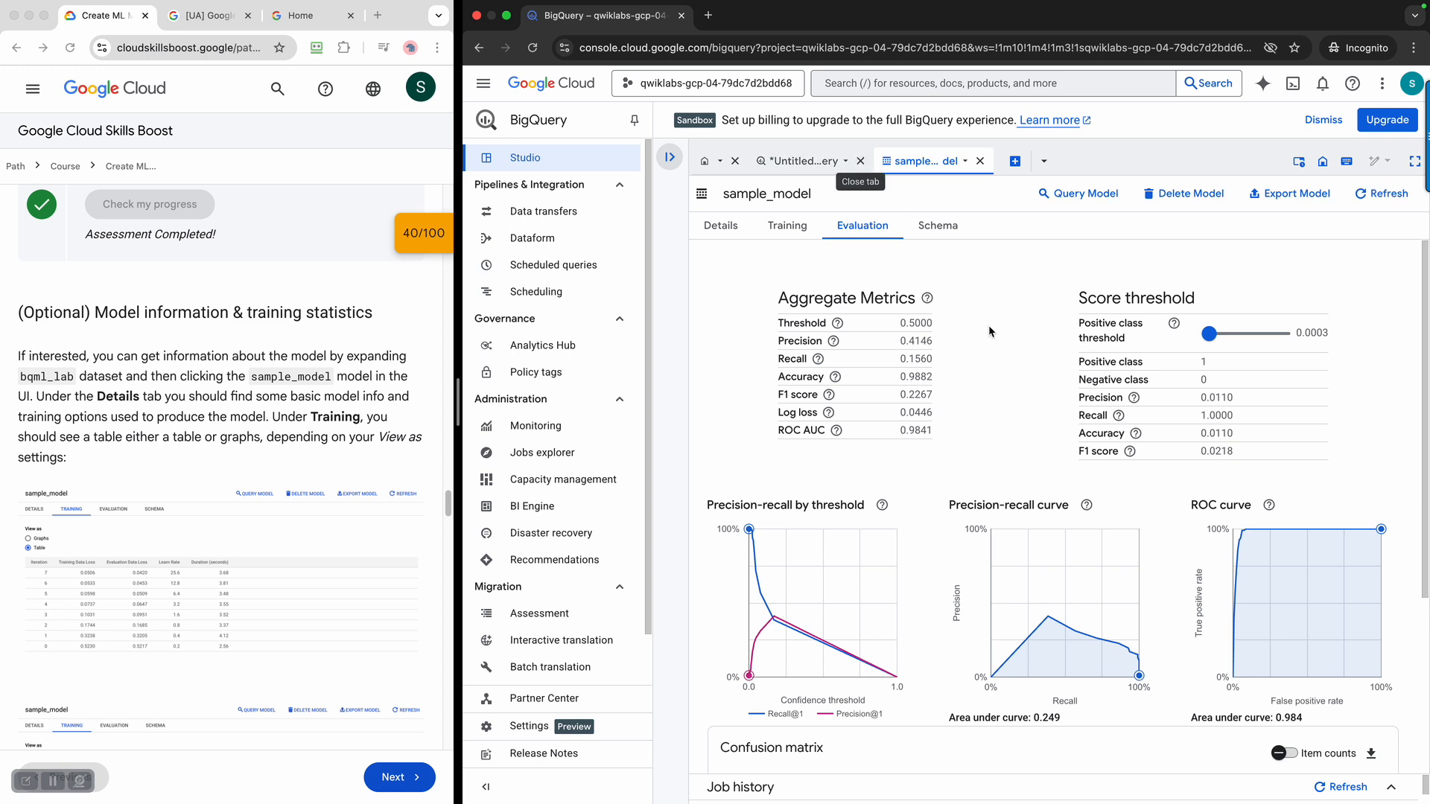
scroll(1183, 436, down, 2)
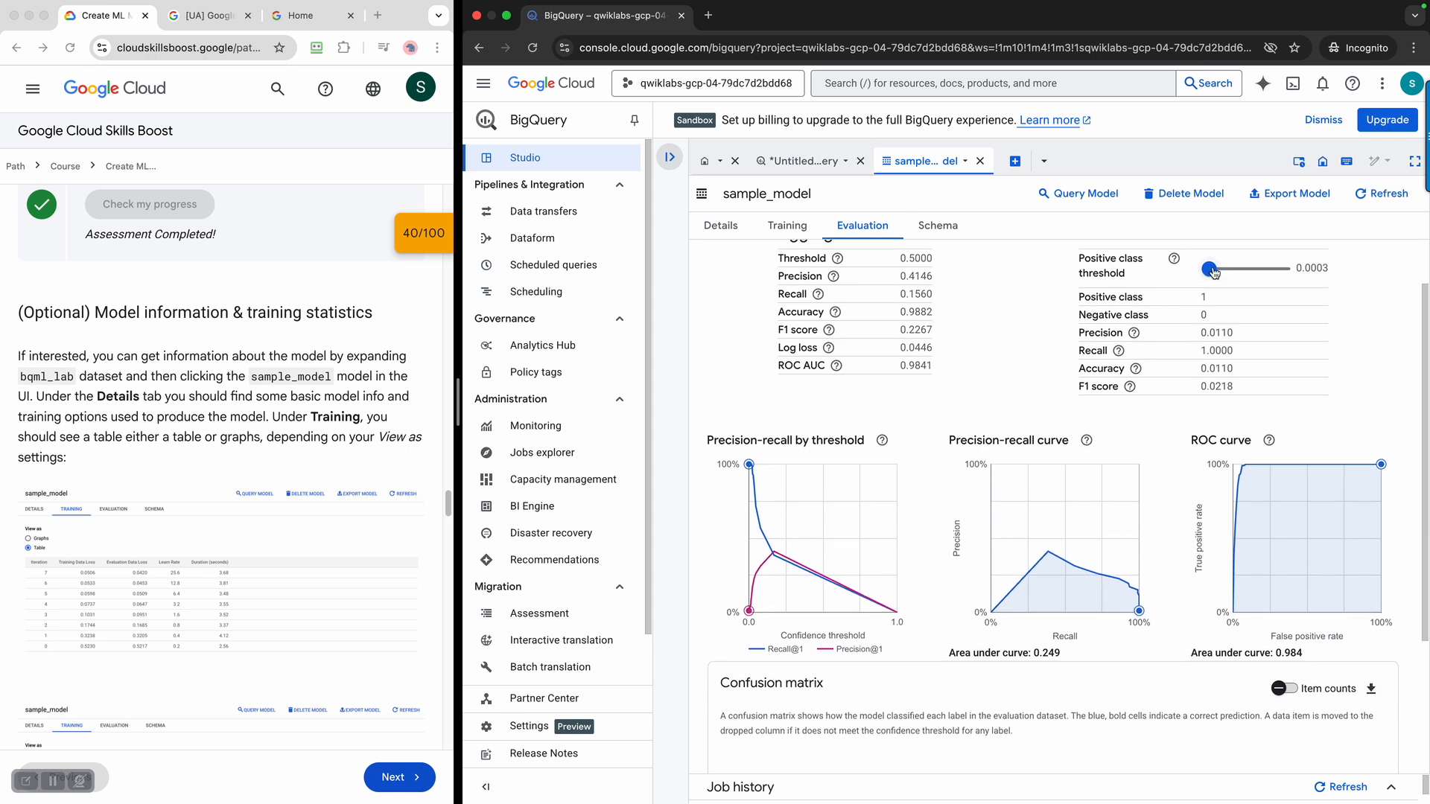
- Compare the confusion matrix with the positive class threshold raised to 0.0292 and with it lowered to its minimum
drag(1215, 272, 1282, 279)
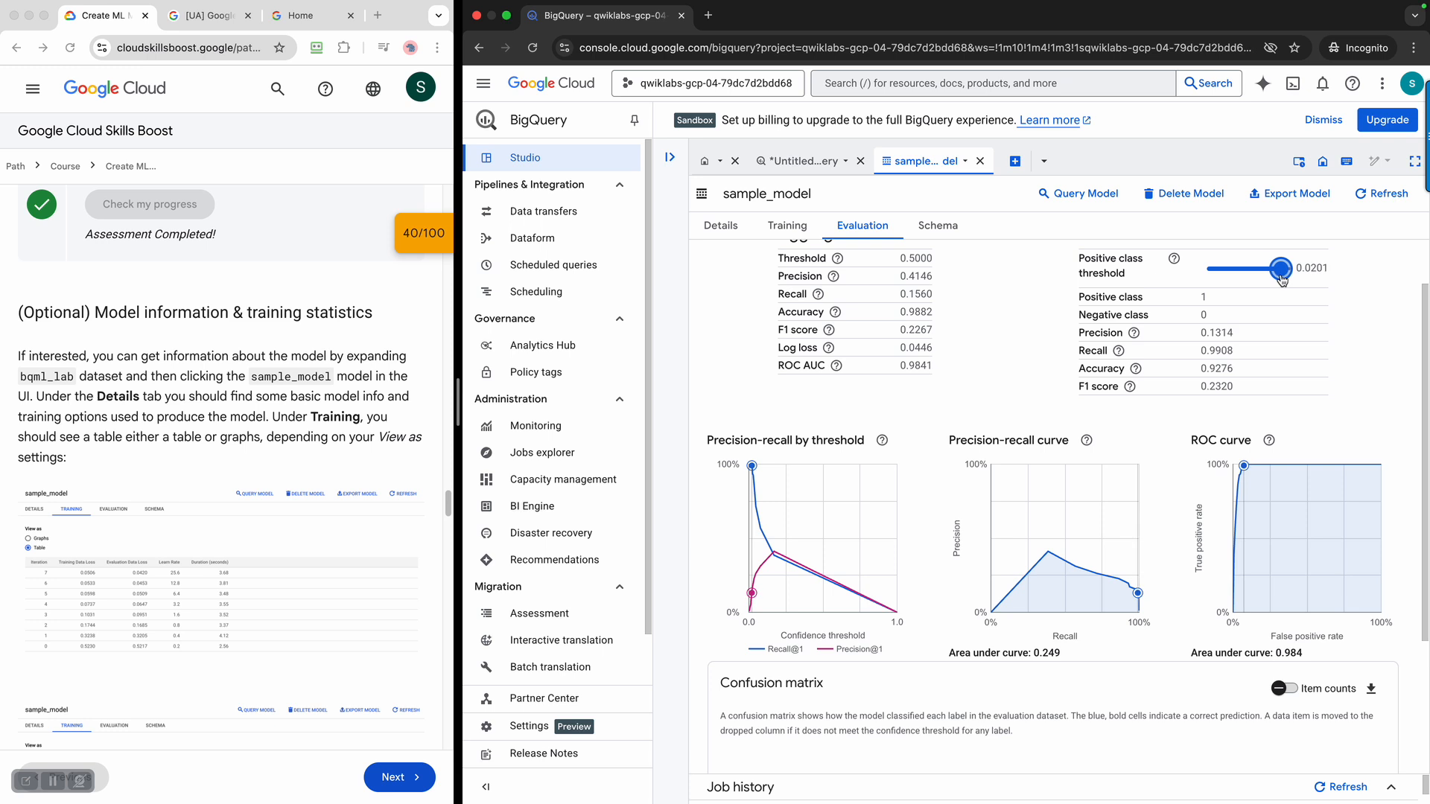
drag(1279, 280, 1285, 284)
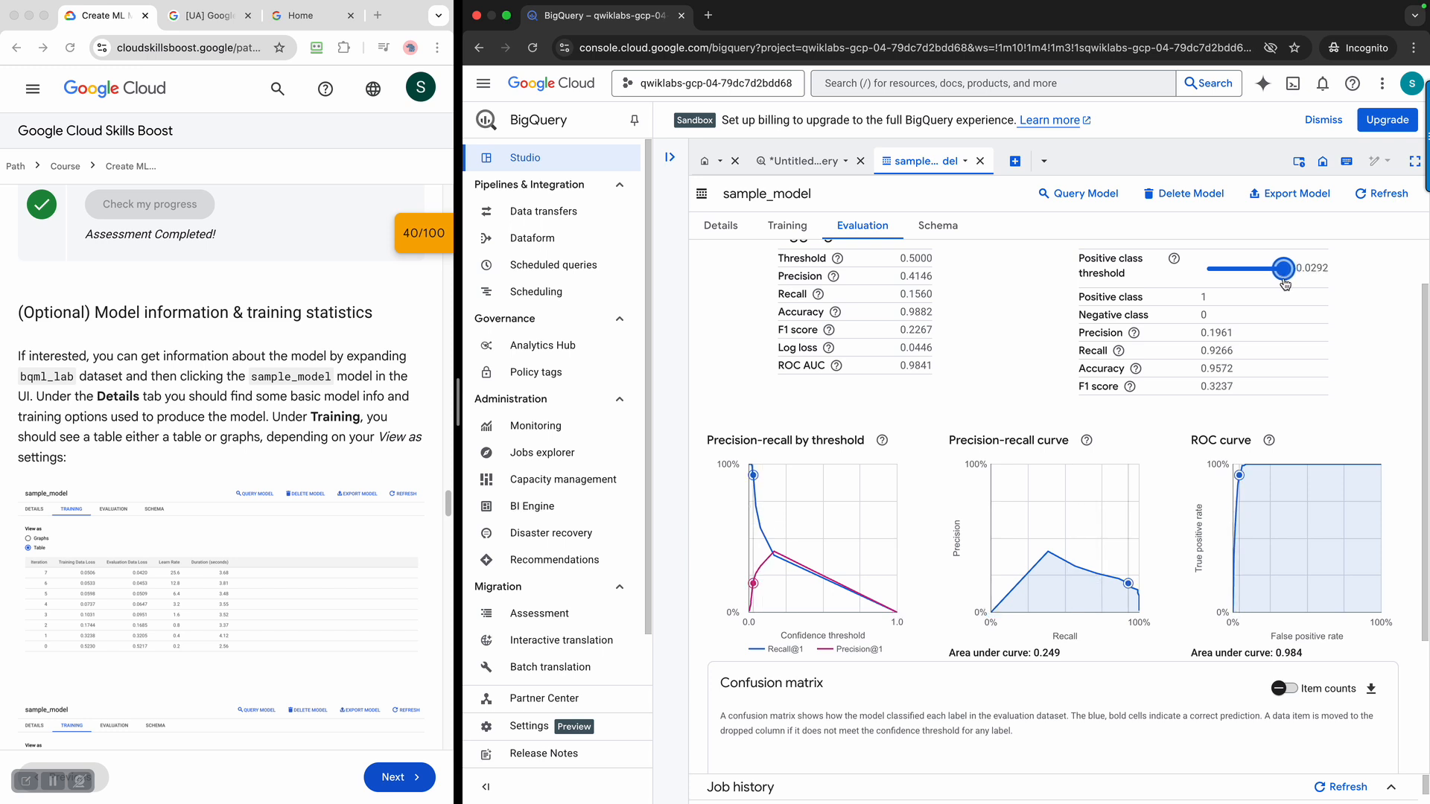
scroll(1369, 415, down, 3)
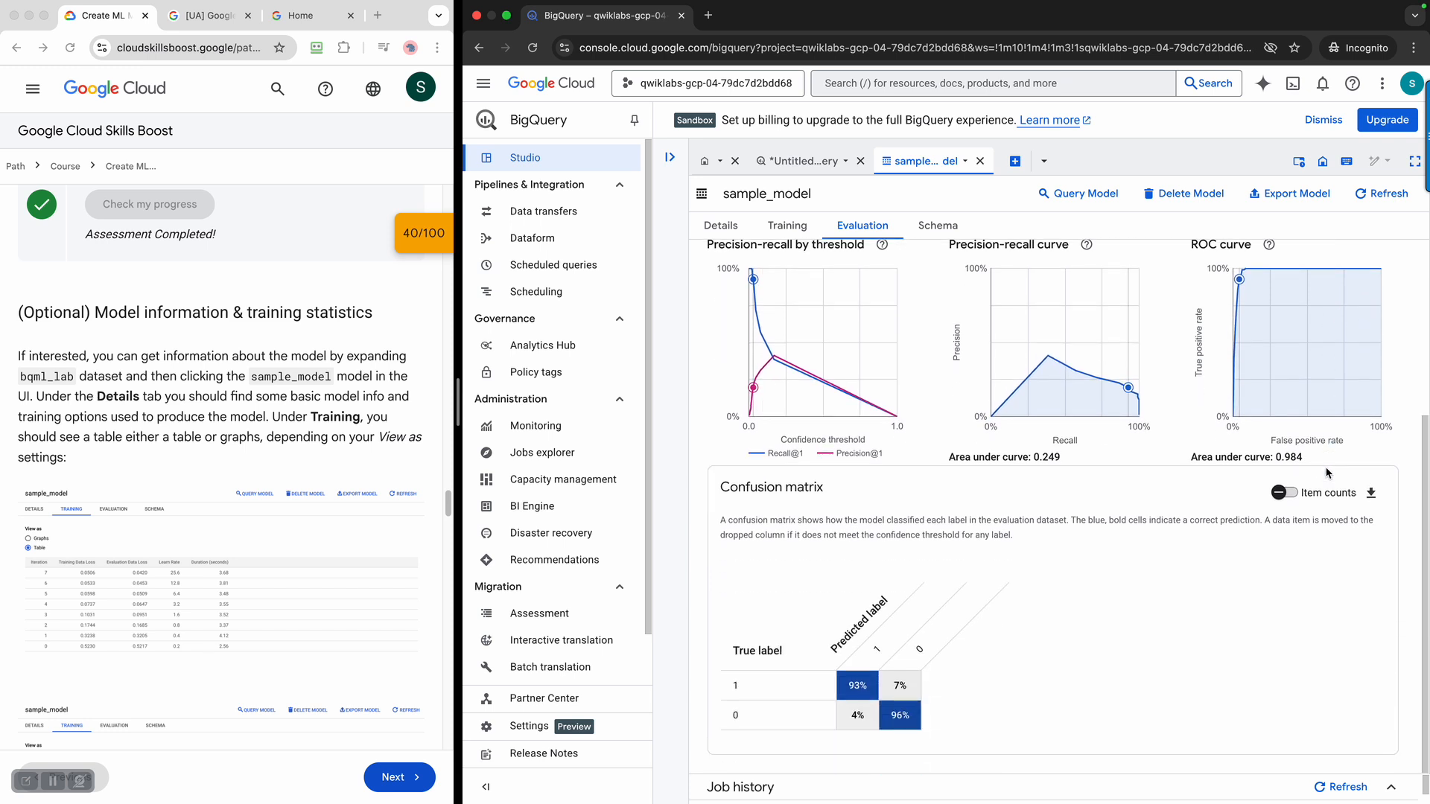
scroll(1318, 447, up, 4)
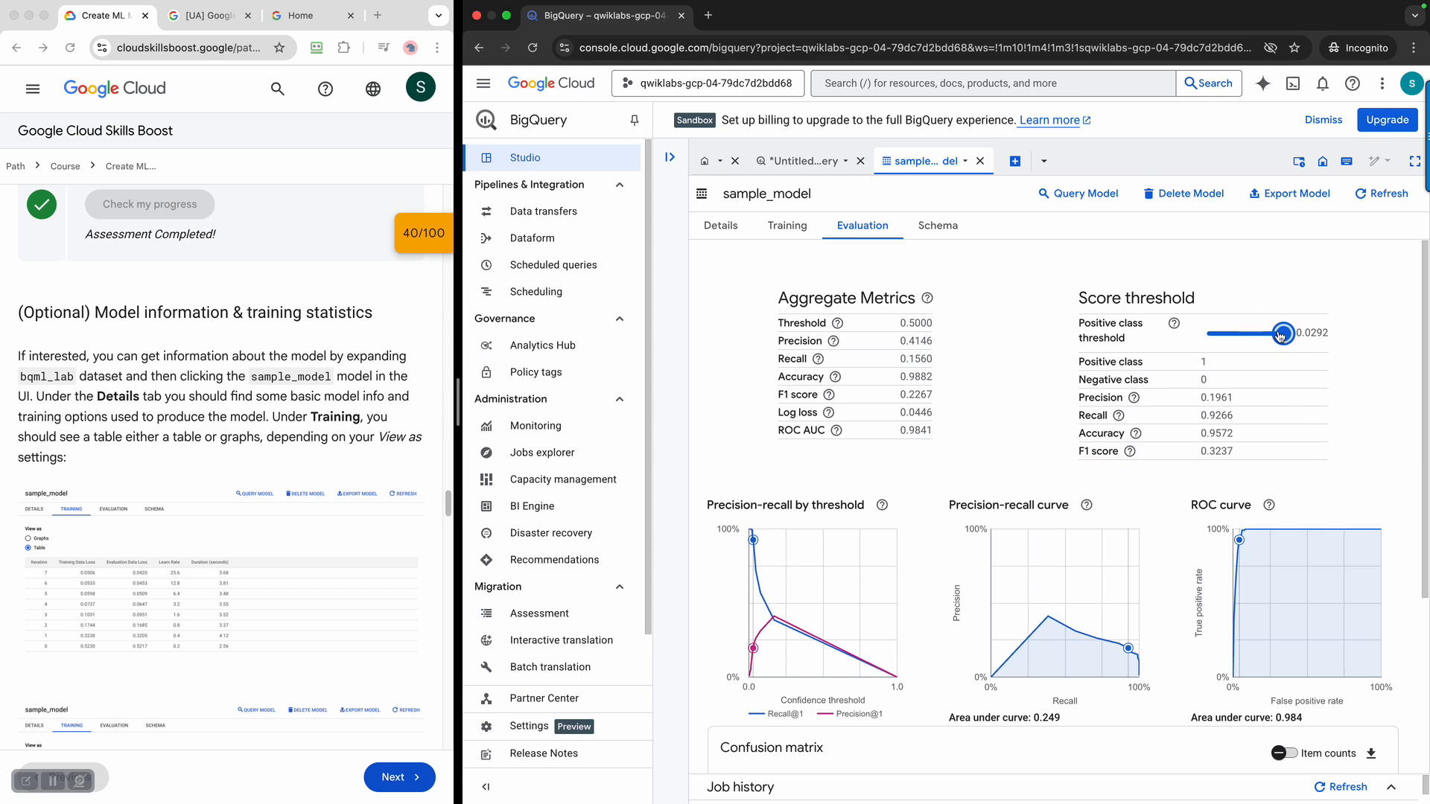
drag(1279, 337, 1156, 349)
scroll(1145, 432, down, 4)
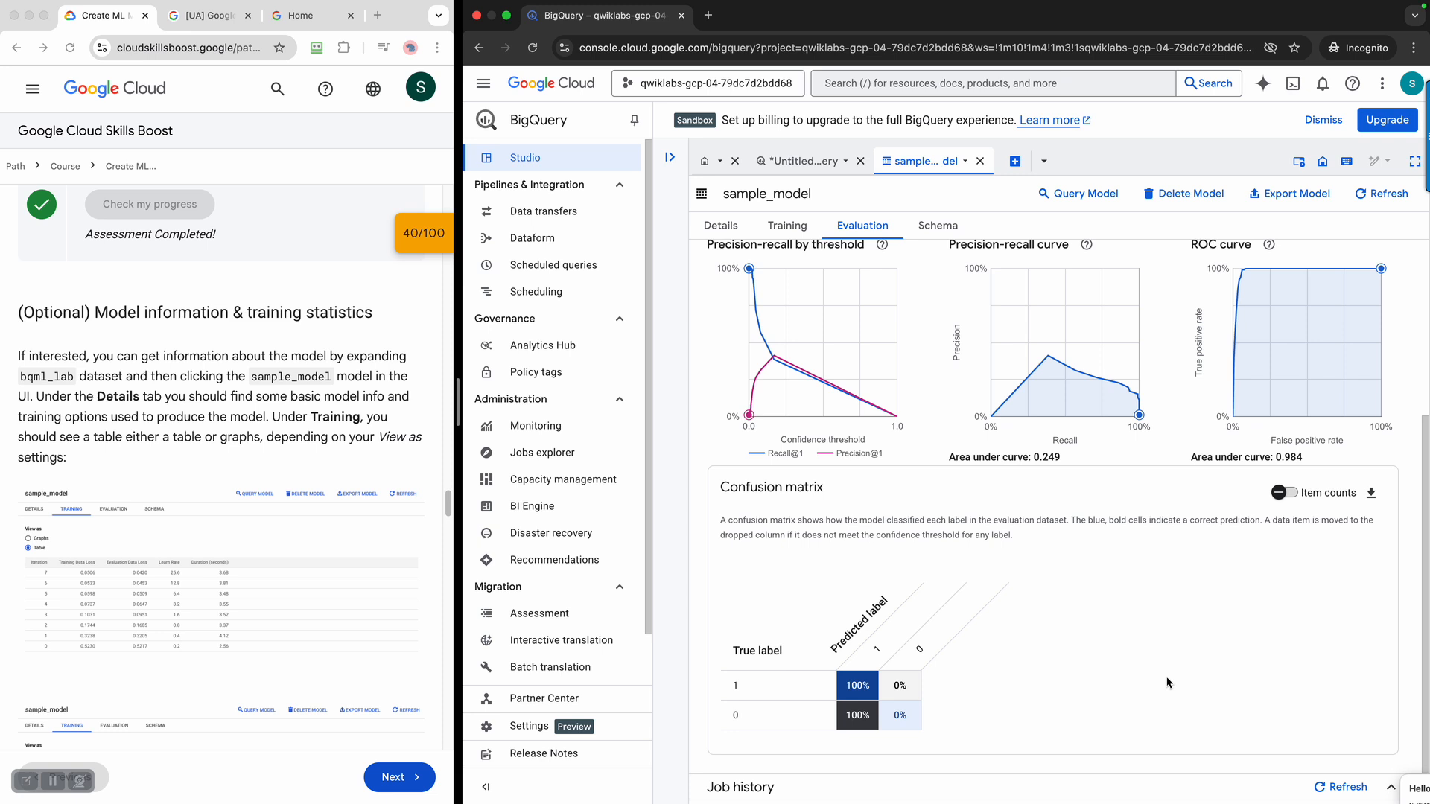
scroll(1084, 603, up, 4)
- Check the model's schema and details, and find Task 3, Evaluate the model, in the lab instructions
click(950, 236)
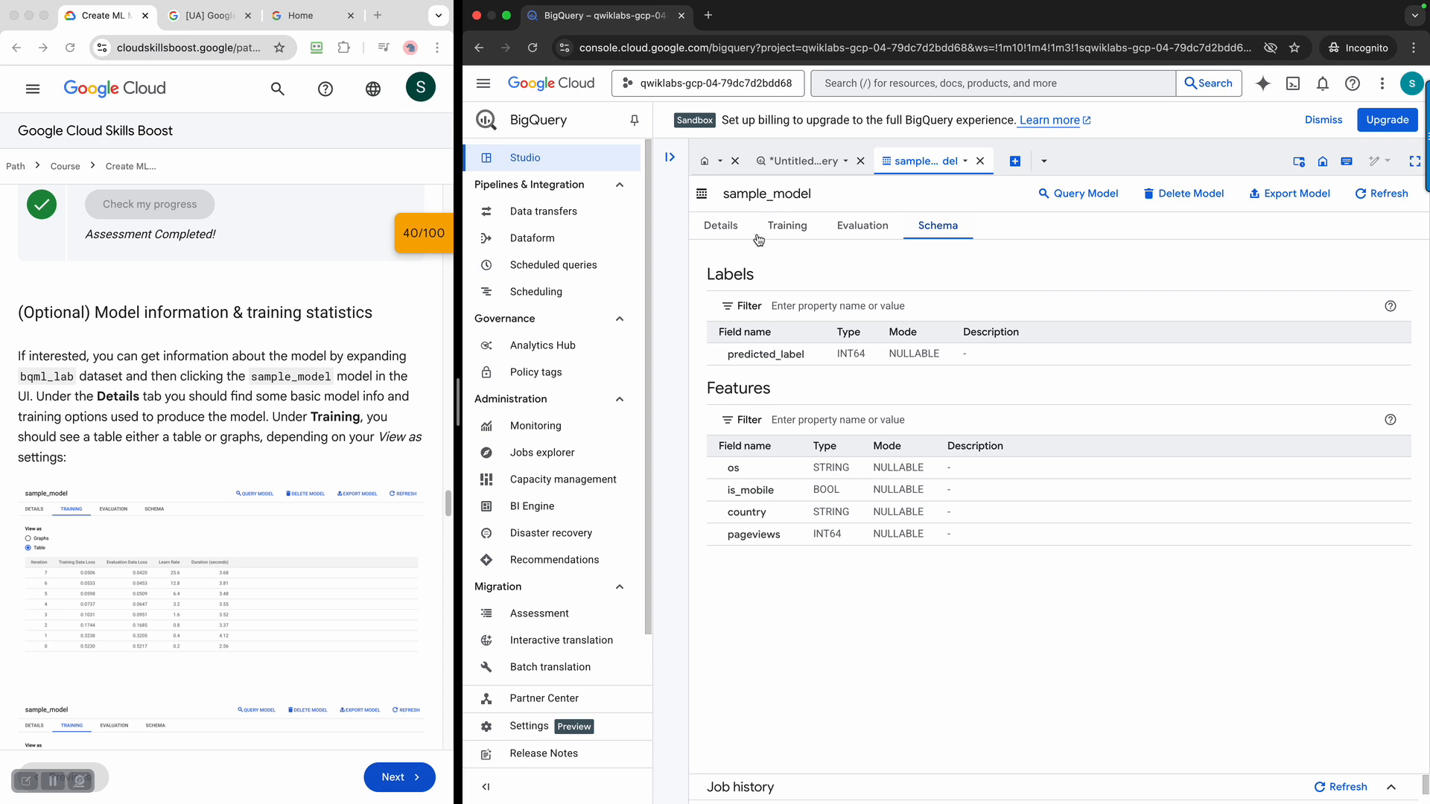
click(713, 227)
click(323, 416)
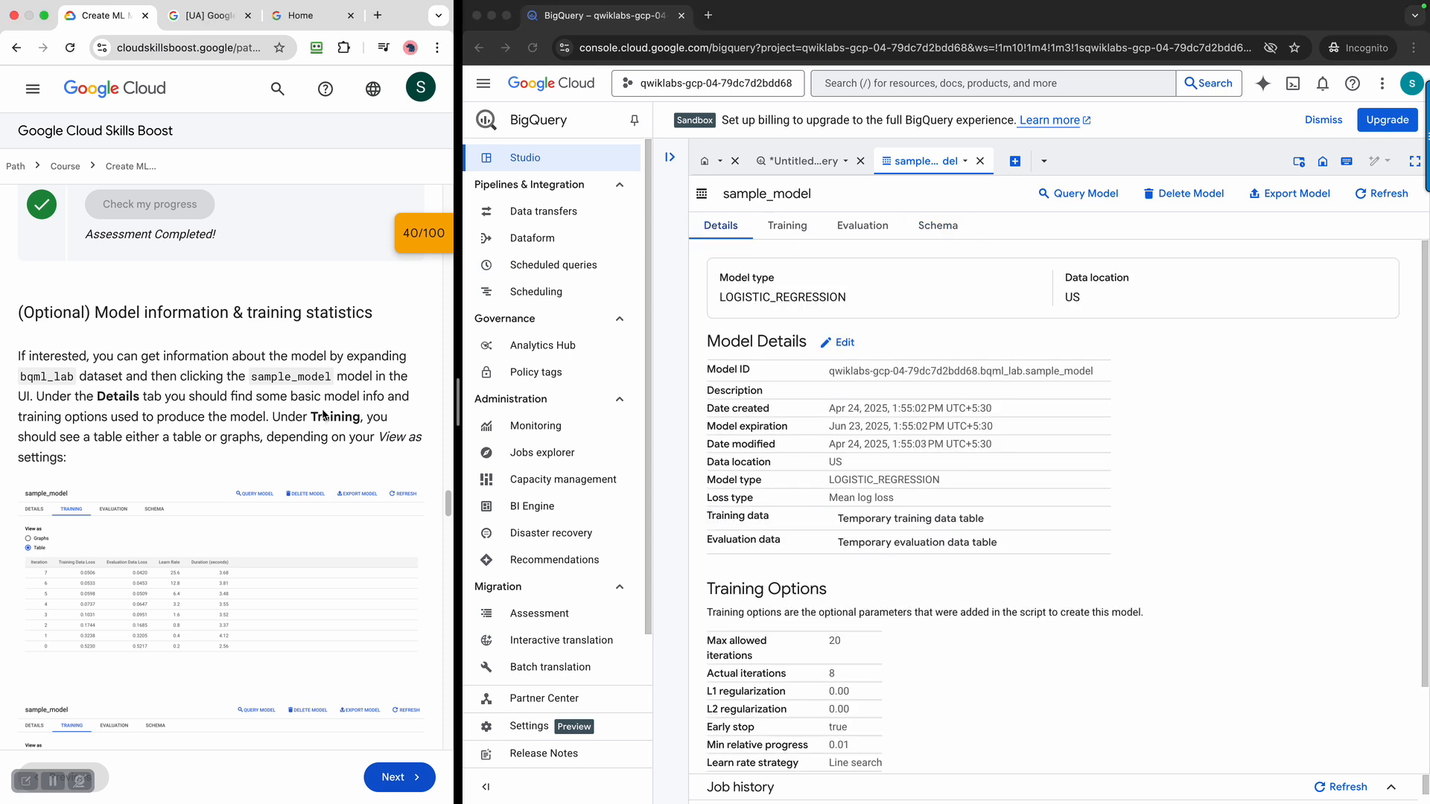
scroll(322, 408, down, 5)
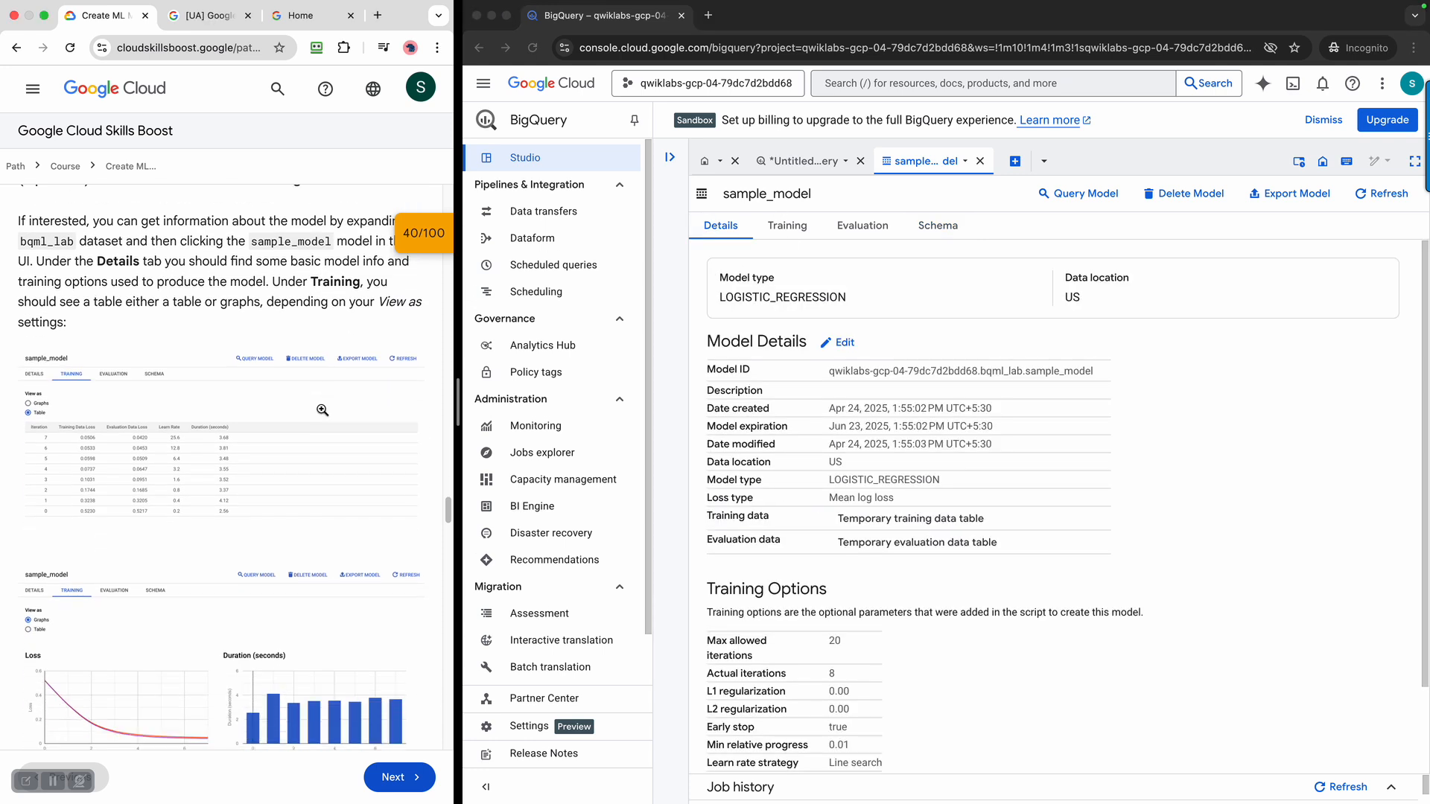
scroll(322, 410, down, 5)
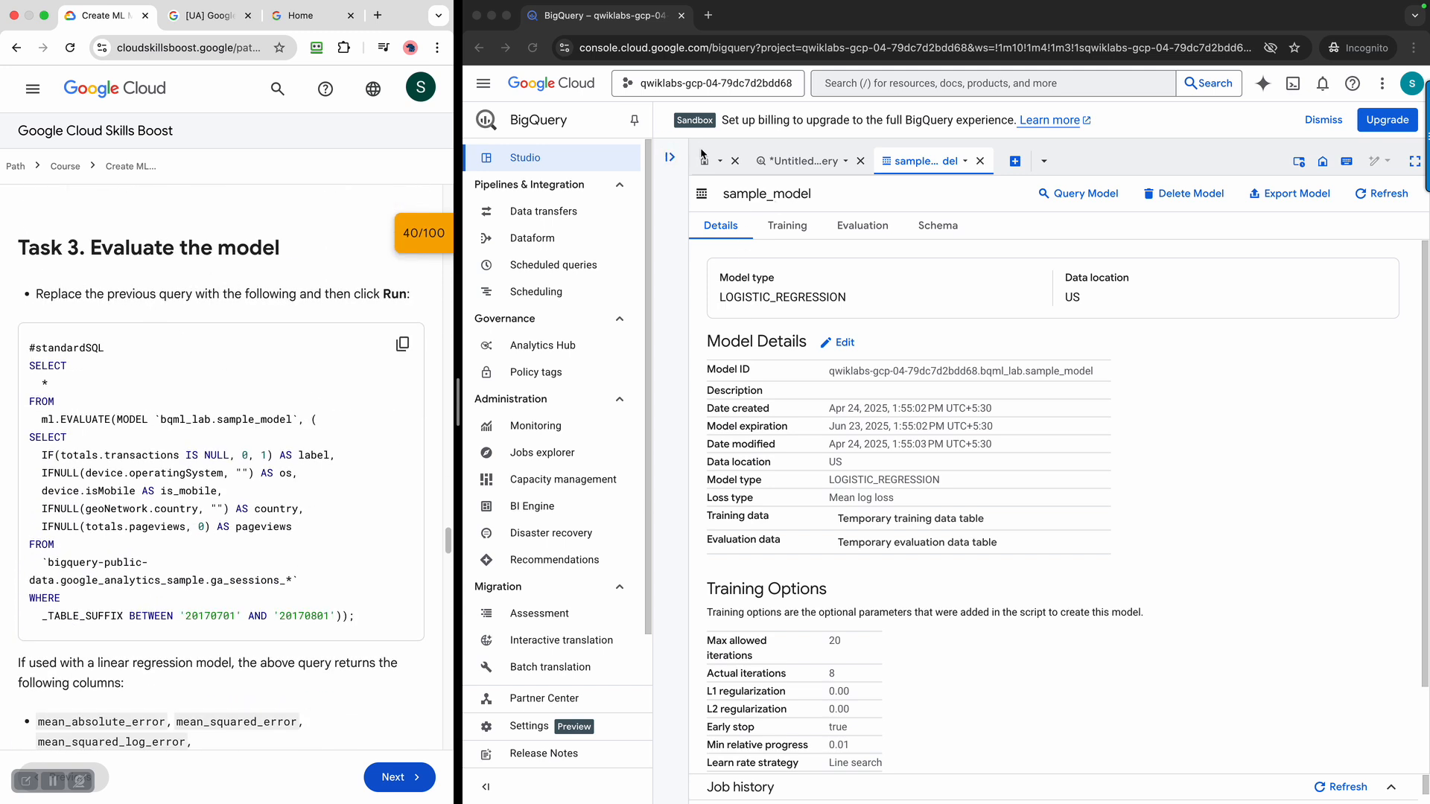
- Replace the model creation query in the editor with the lab's Task 3 ml.EVALUATE query for bqml_lab.sample_model
click(786, 162)
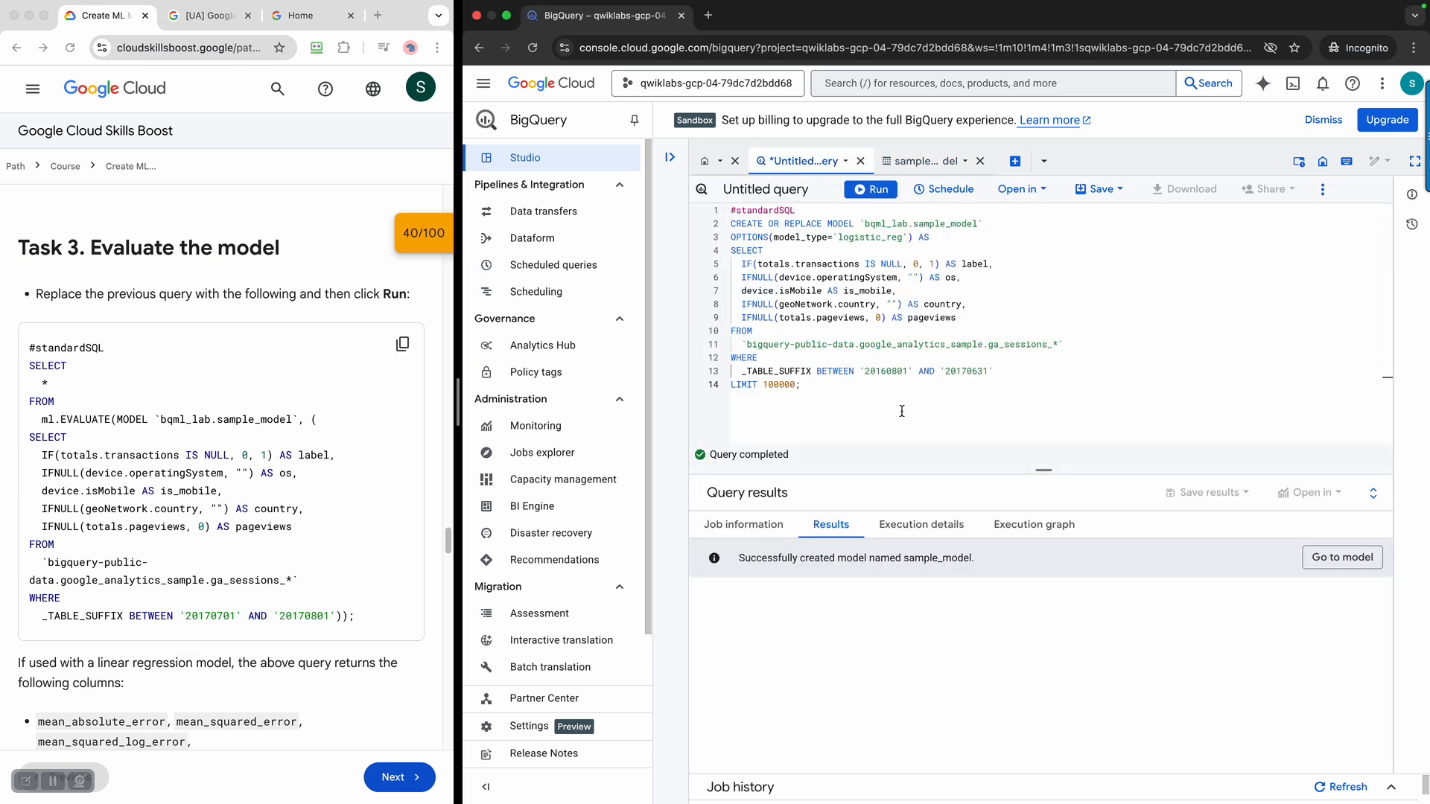
drag(901, 411, 693, 191)
key(BackSpace)
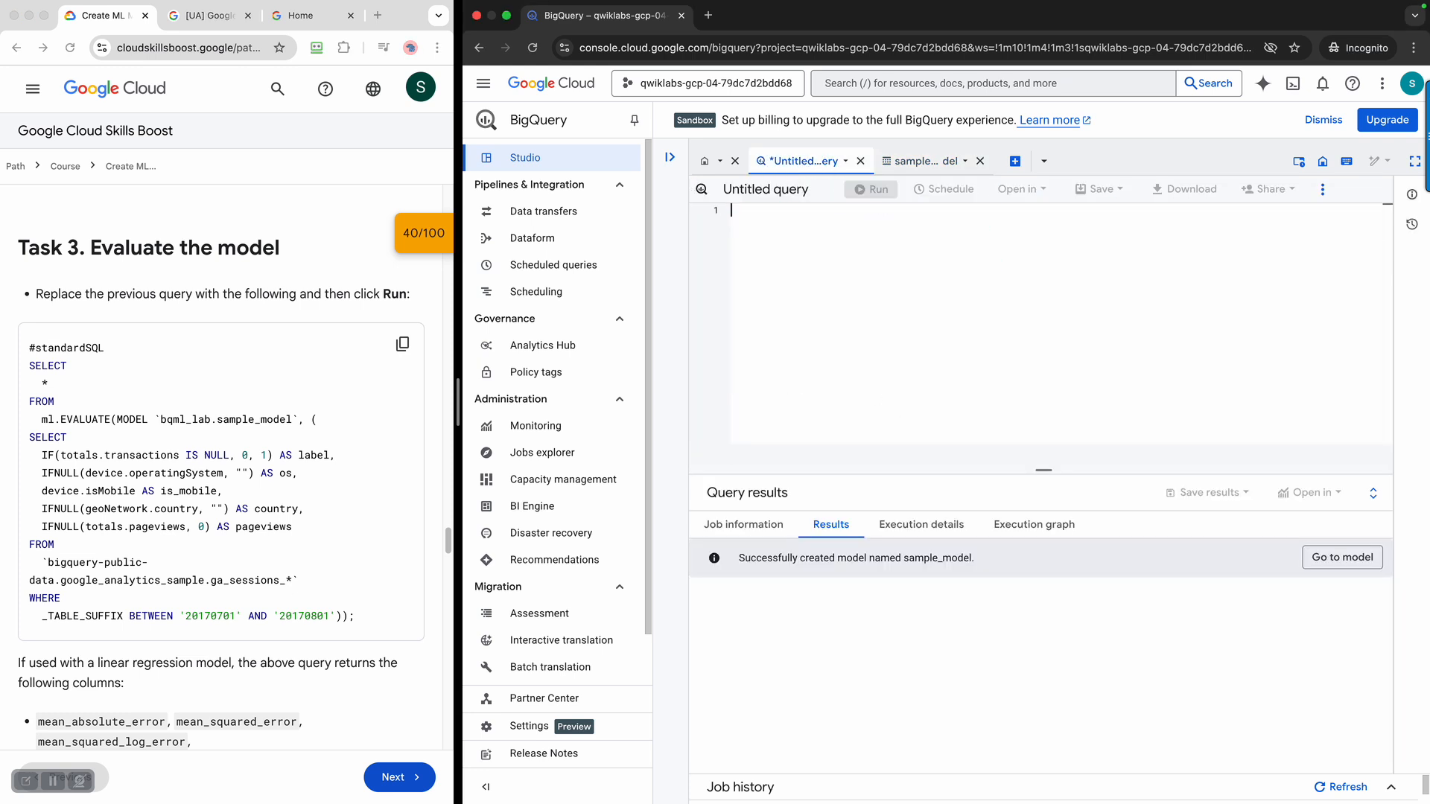
click(116, 406)
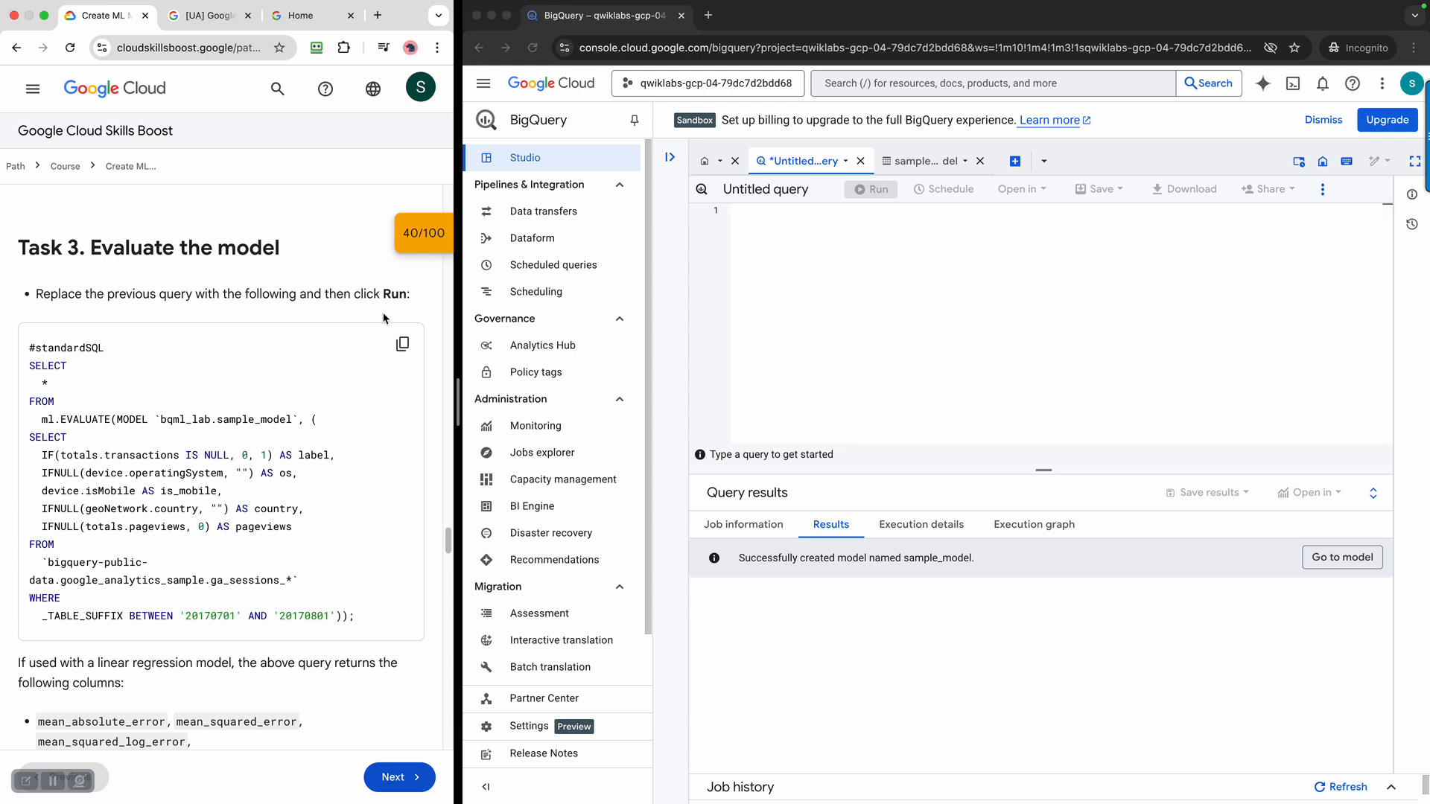
click(408, 350)
click(811, 298)
key(super+v)
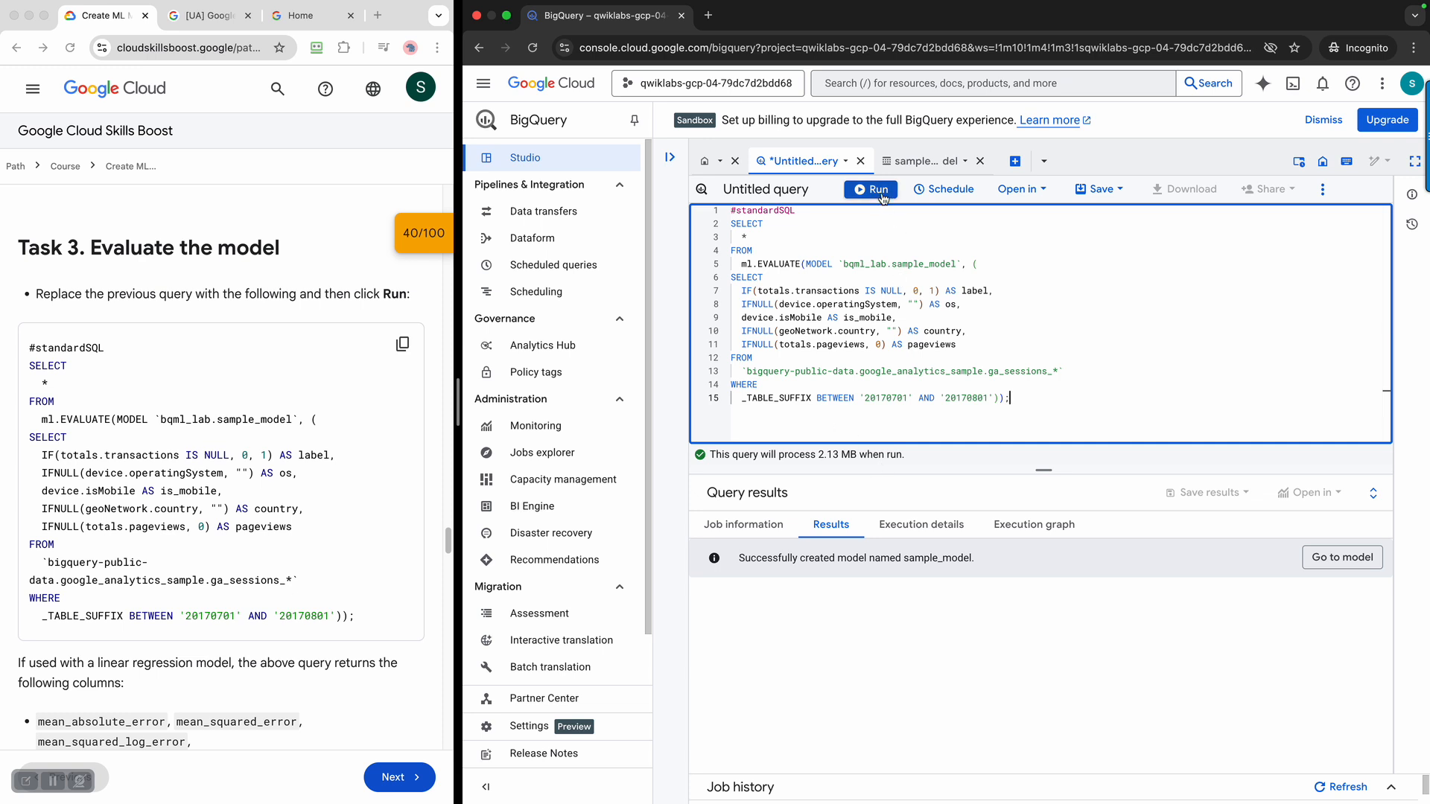
- Read the Task 3 notes on the returned columns and run the evaluation query
scroll(356, 490, down, 1)
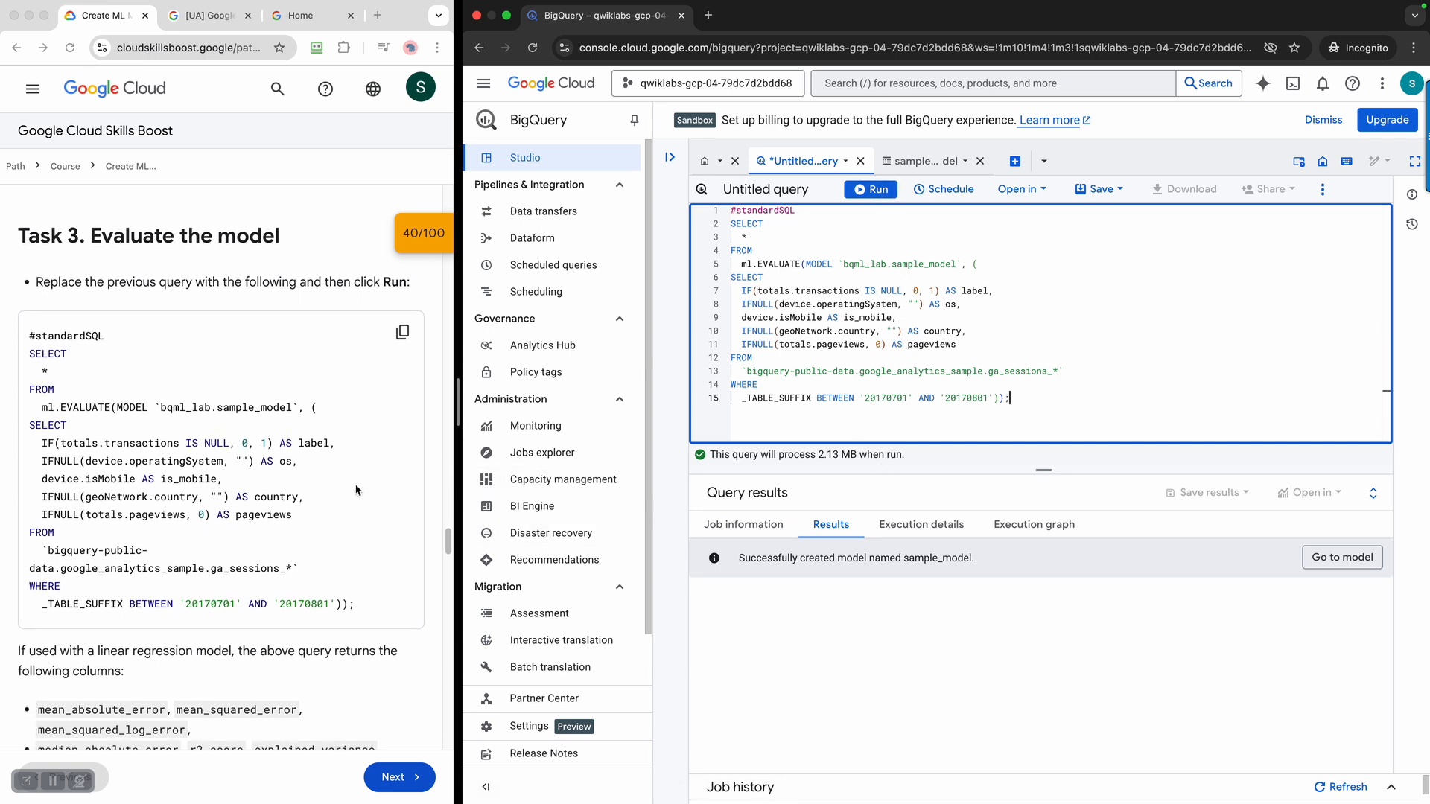
scroll(356, 490, down, 3)
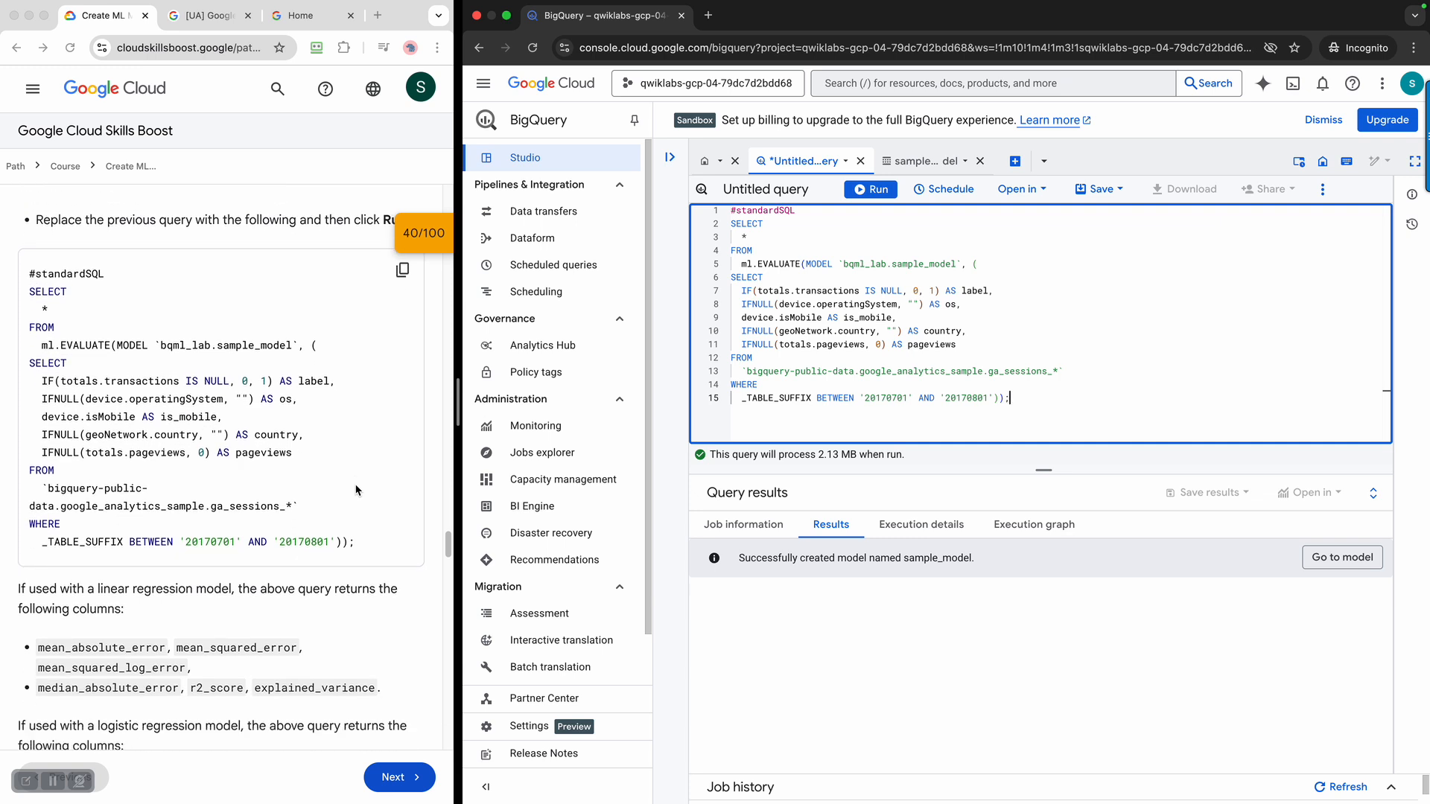
scroll(356, 490, down, 2)
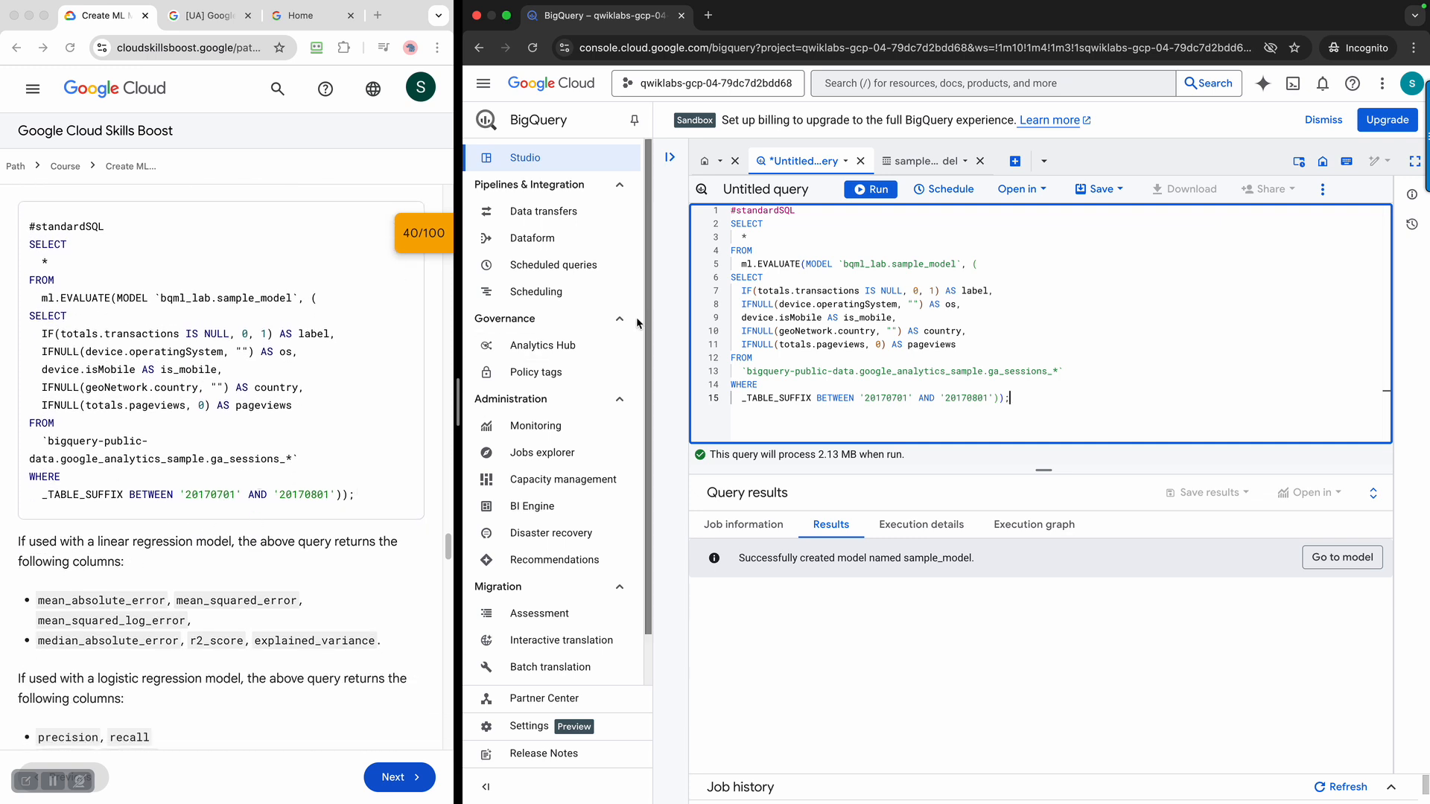
click(847, 189)
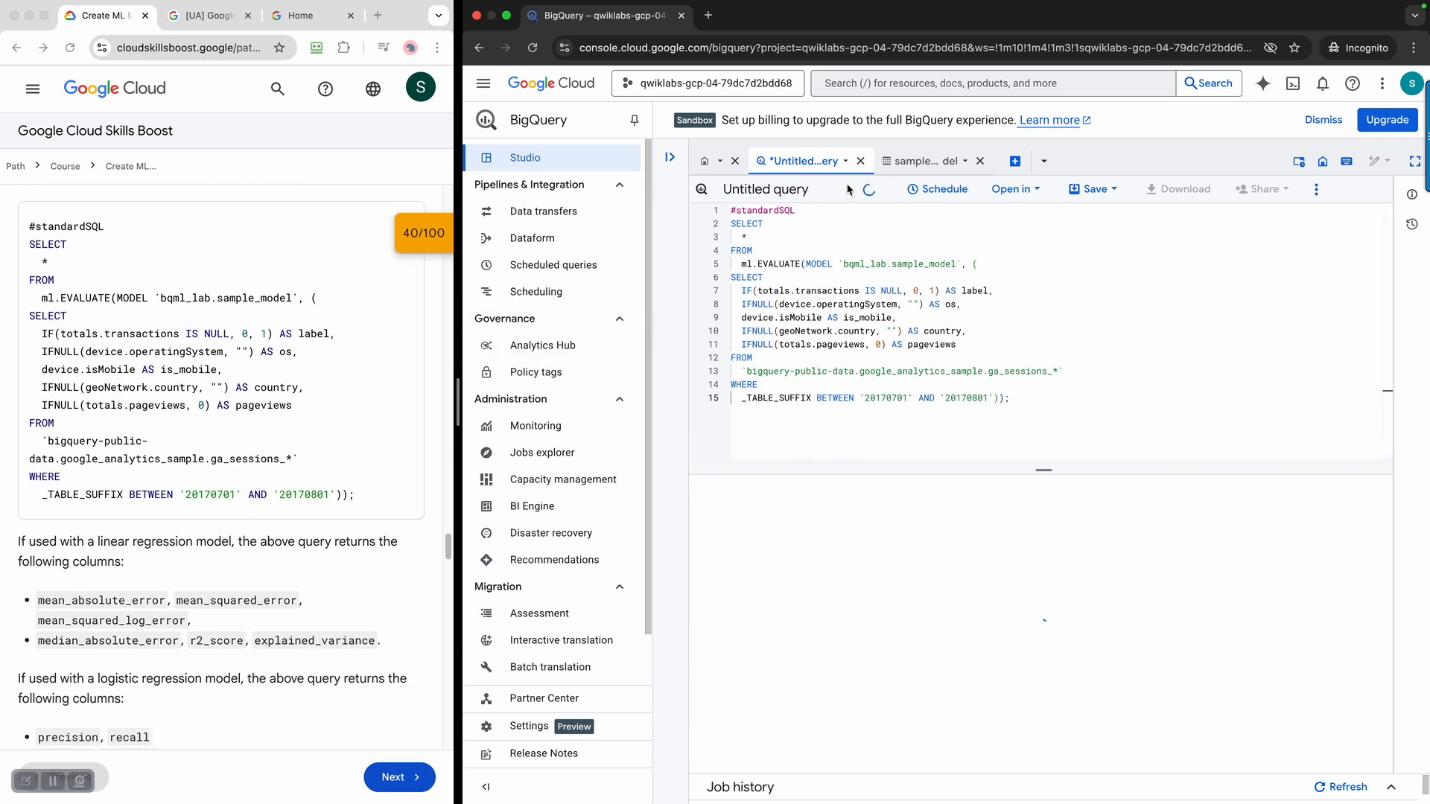
- Compare the evaluation result's columns with those the lab lists for linear and logistic regression models
scroll(152, 485, down, 1)
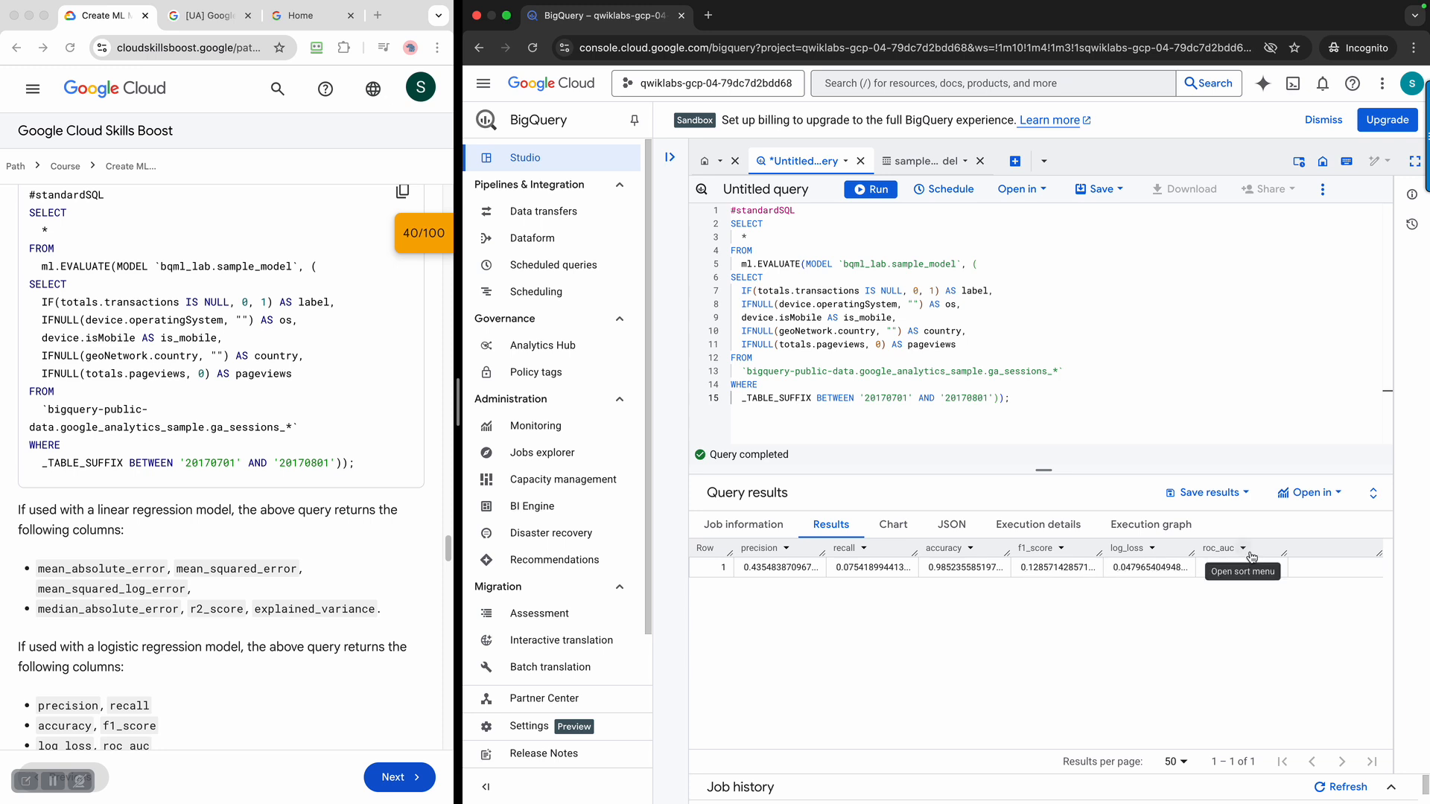
scroll(217, 557, down, 2)
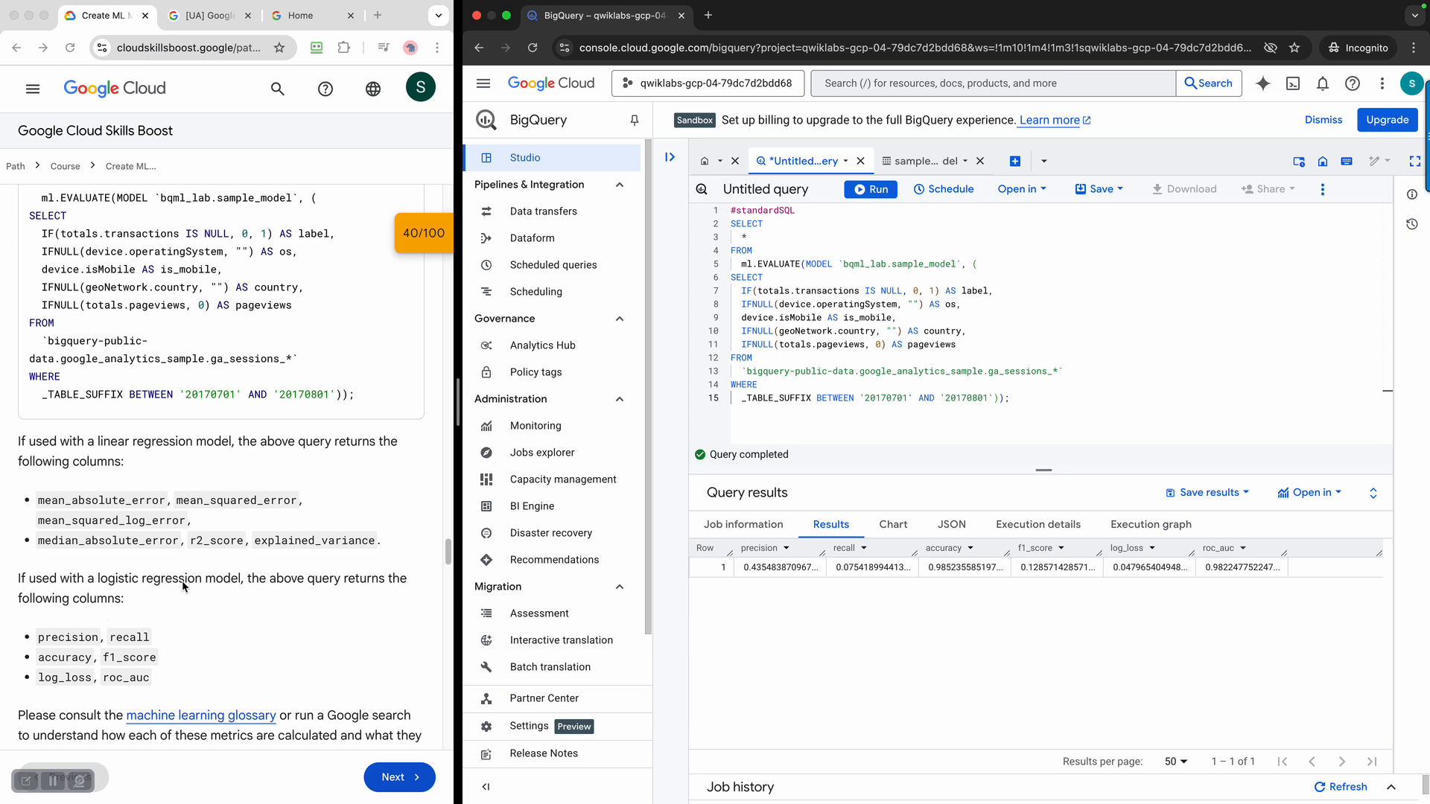
click(157, 699)
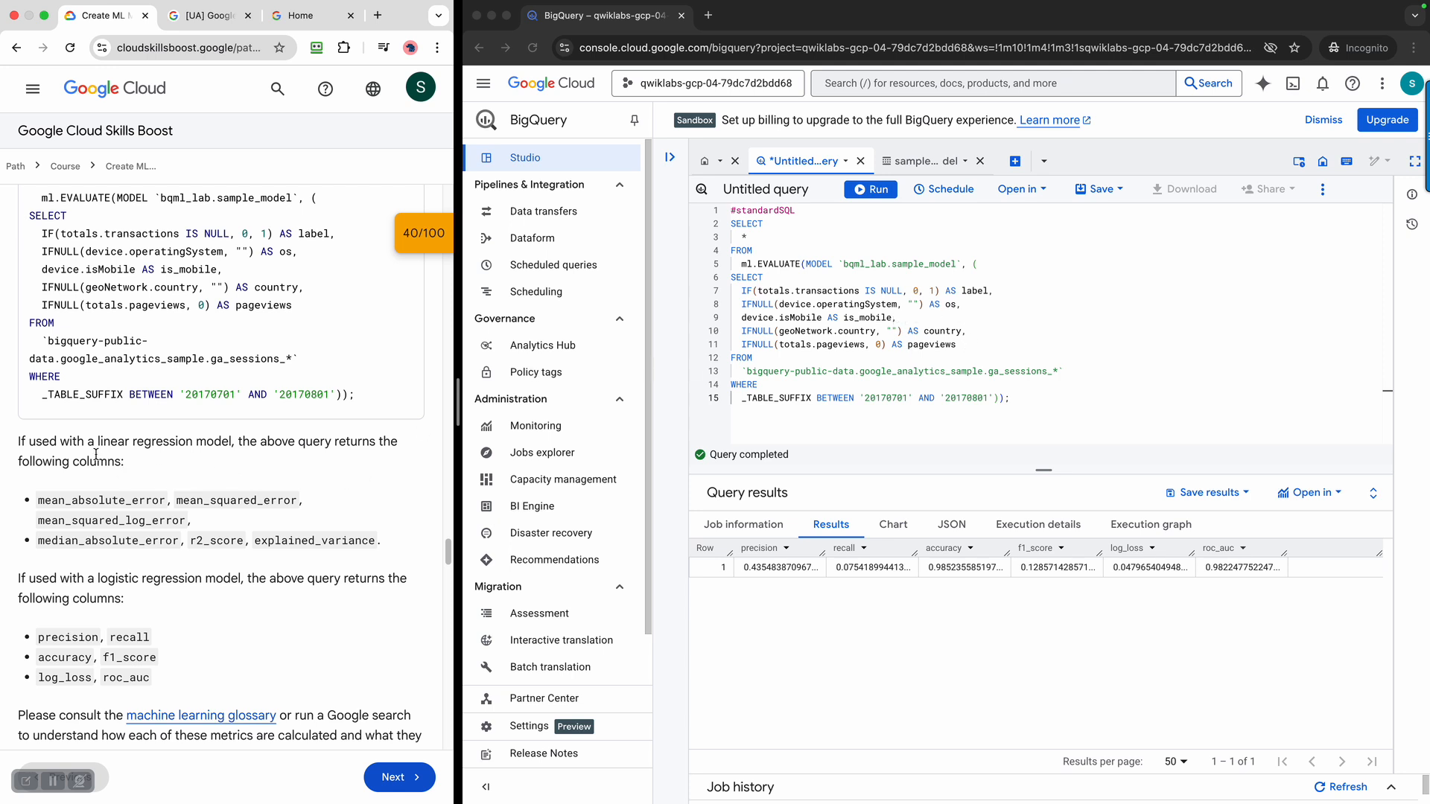
drag(99, 435, 183, 437)
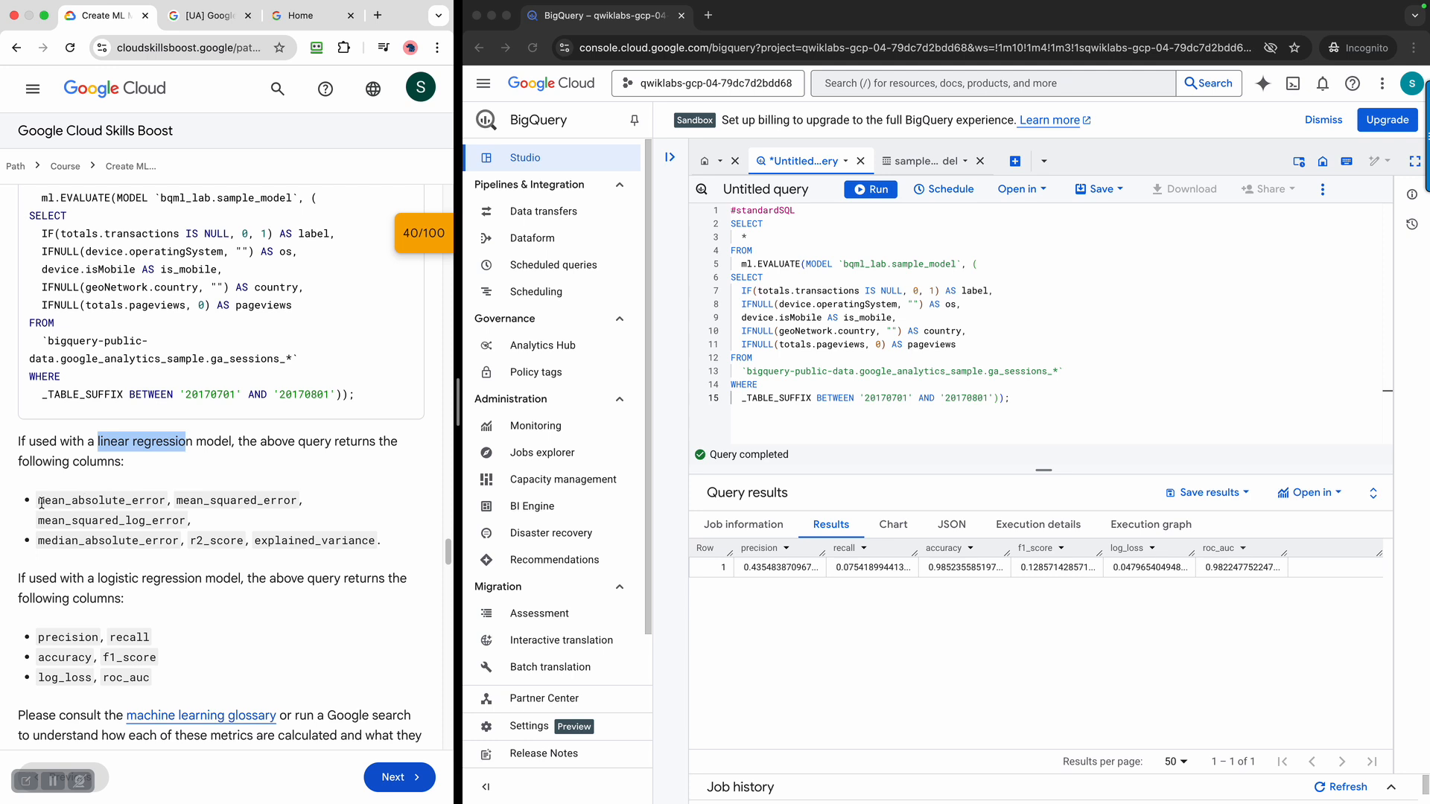
drag(41, 503, 375, 552)
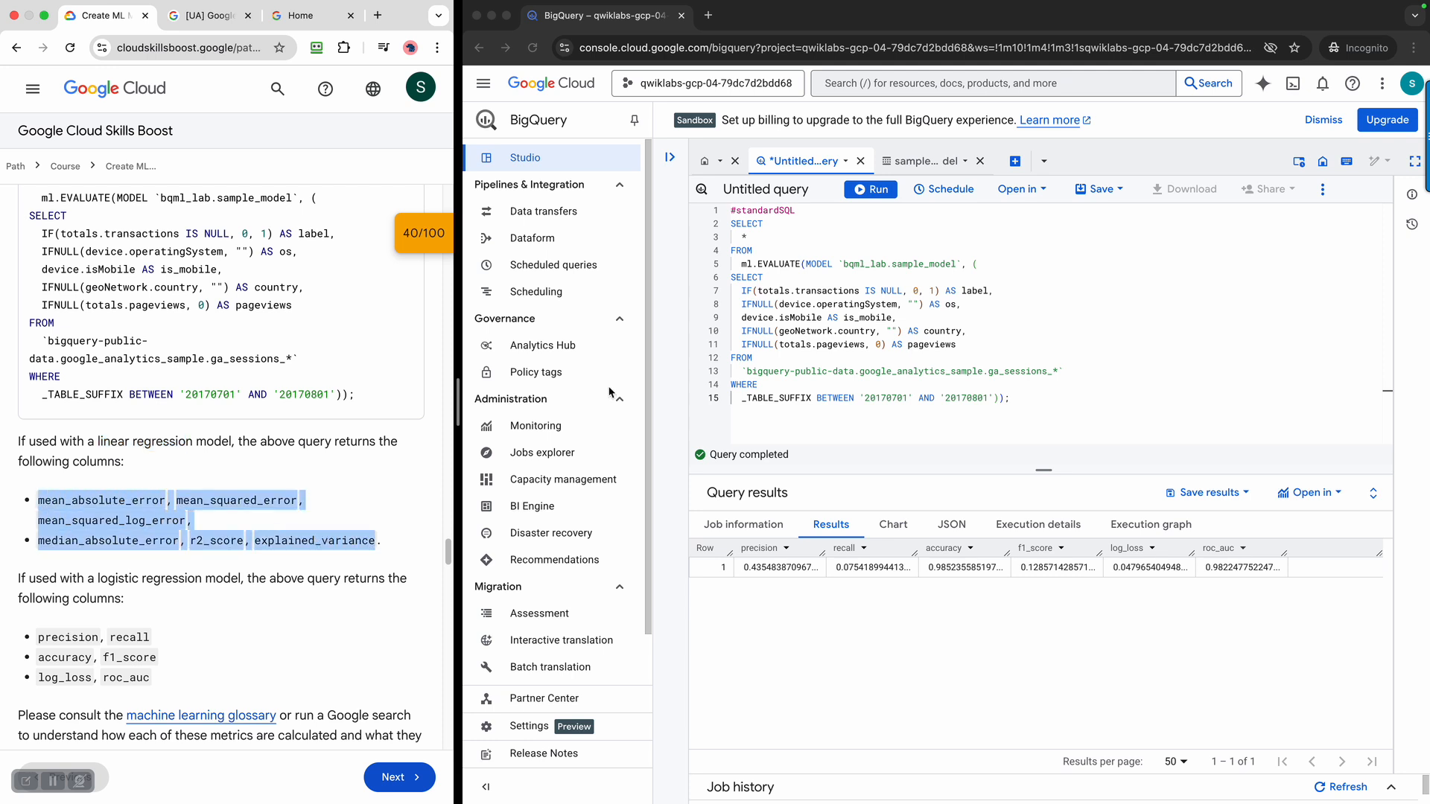
click(1183, 398)
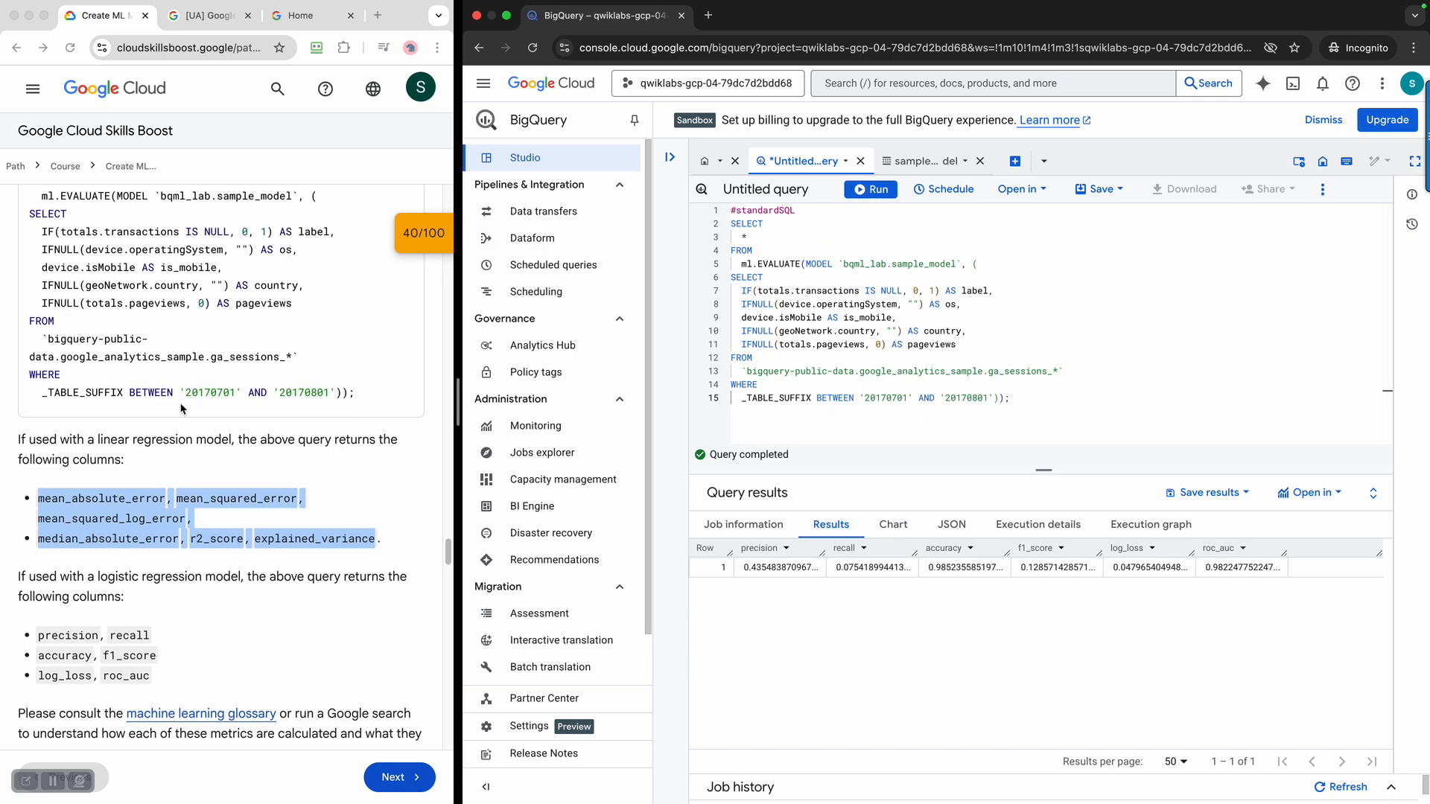
- Look up the CREATE OR REPLACE MODEL query in the lab instructions to check its model_type option
scroll(167, 524, down, 10)
scroll(166, 524, up, 12)
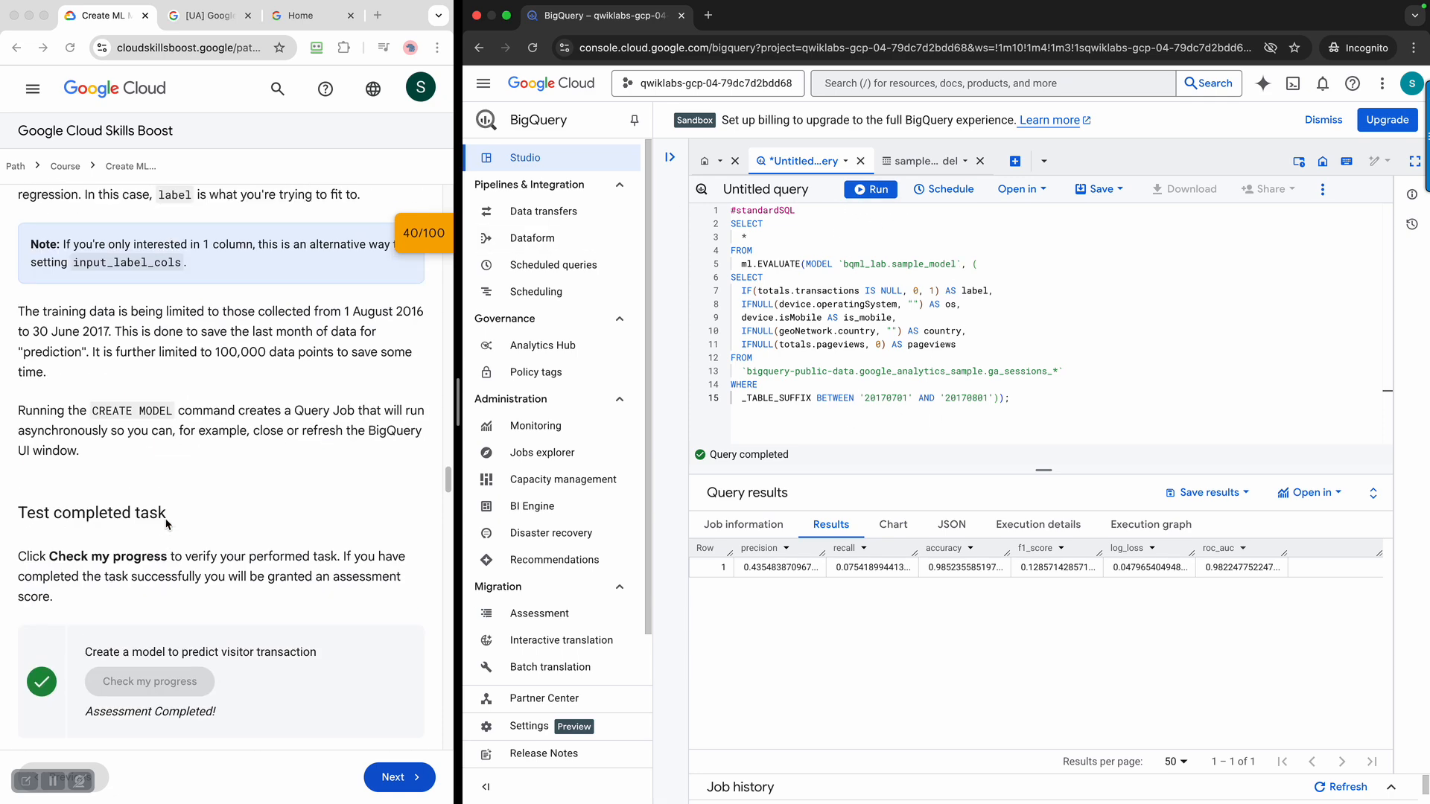
scroll(167, 523, down, 3)
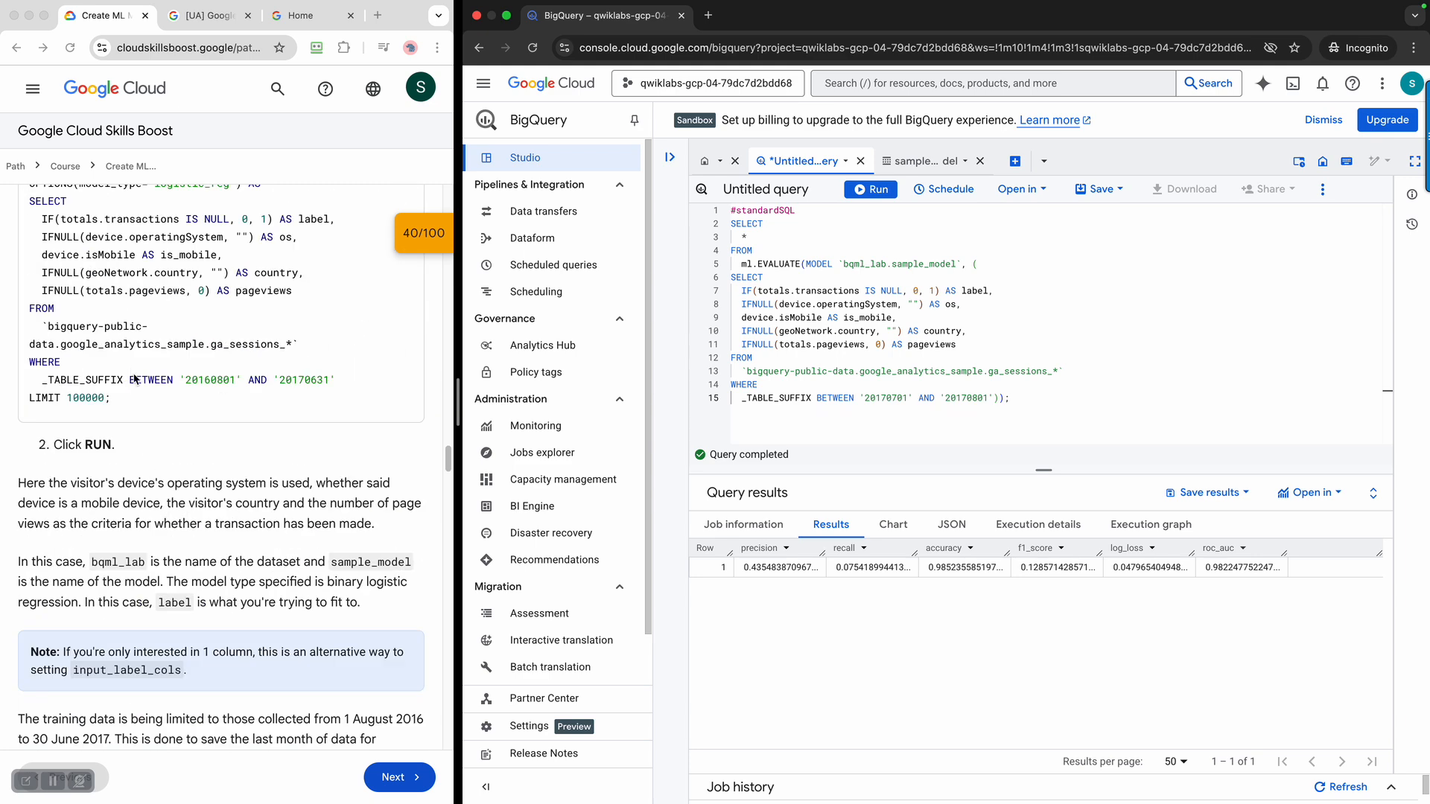
scroll(171, 394, up, 3)
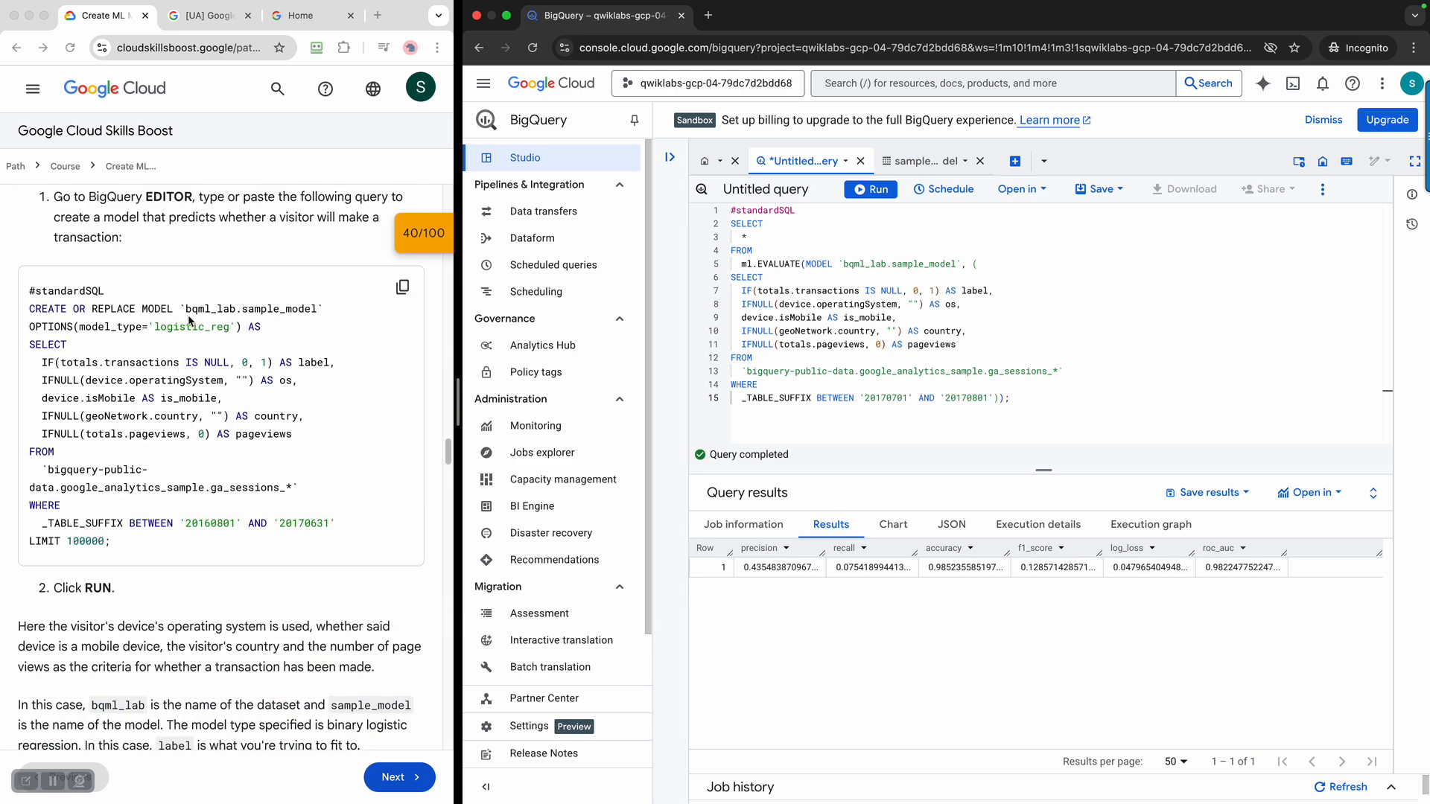
- Check the logistic_reg model type in the Task 2 query against Task 3's column lists for linear and logistic regression models
double_click(191, 328)
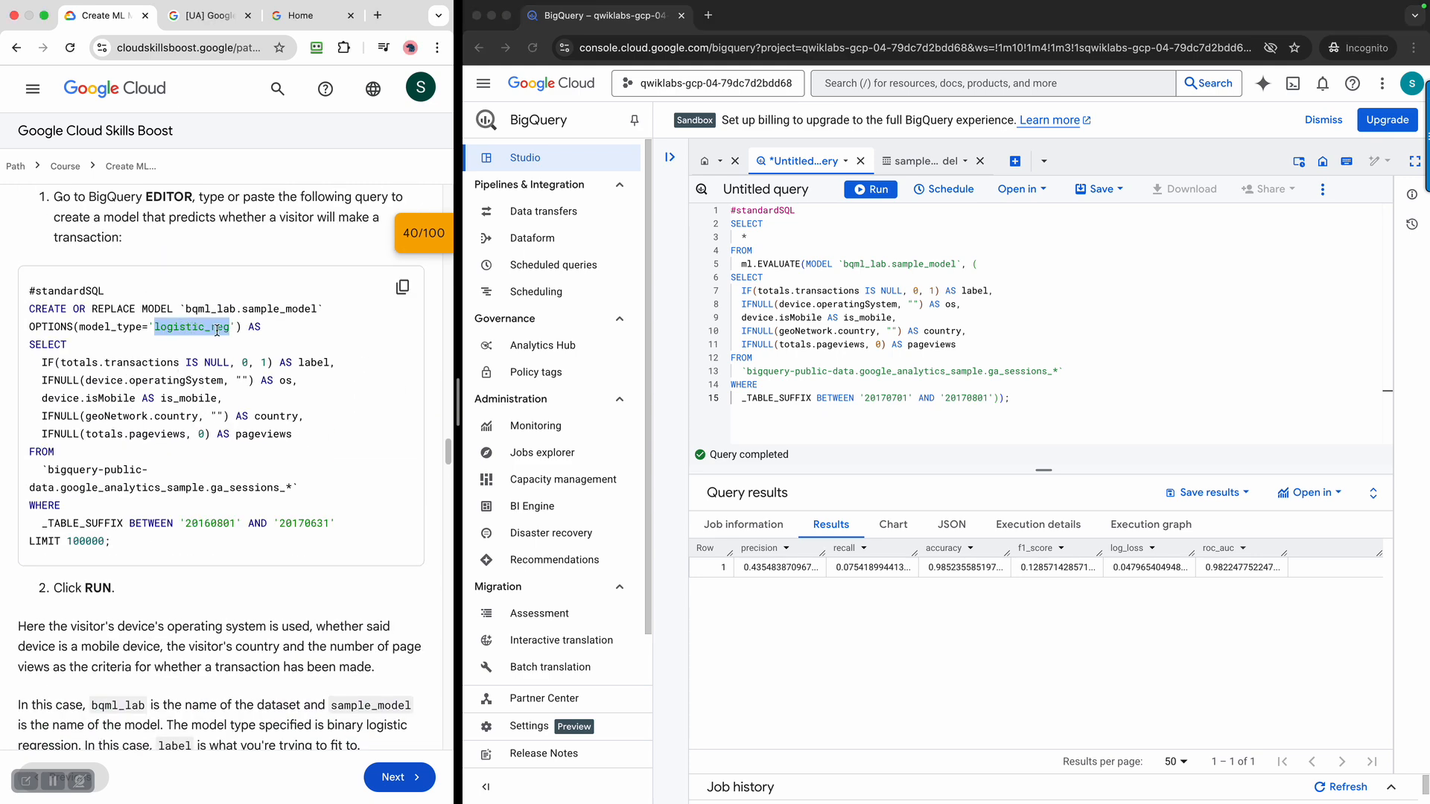
scroll(221, 374, down, 13)
scroll(231, 485, up, 3)
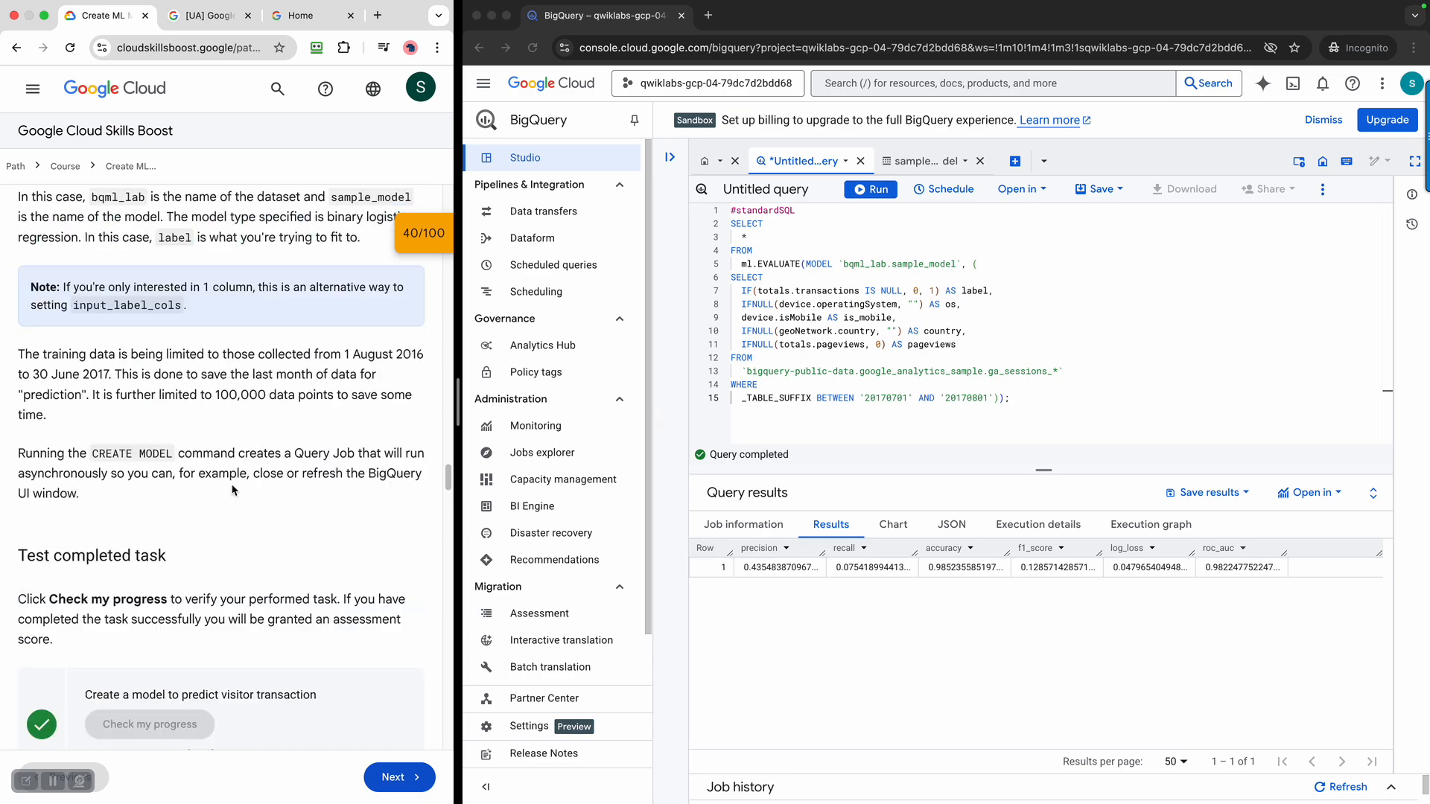
scroll(232, 485, up, 15)
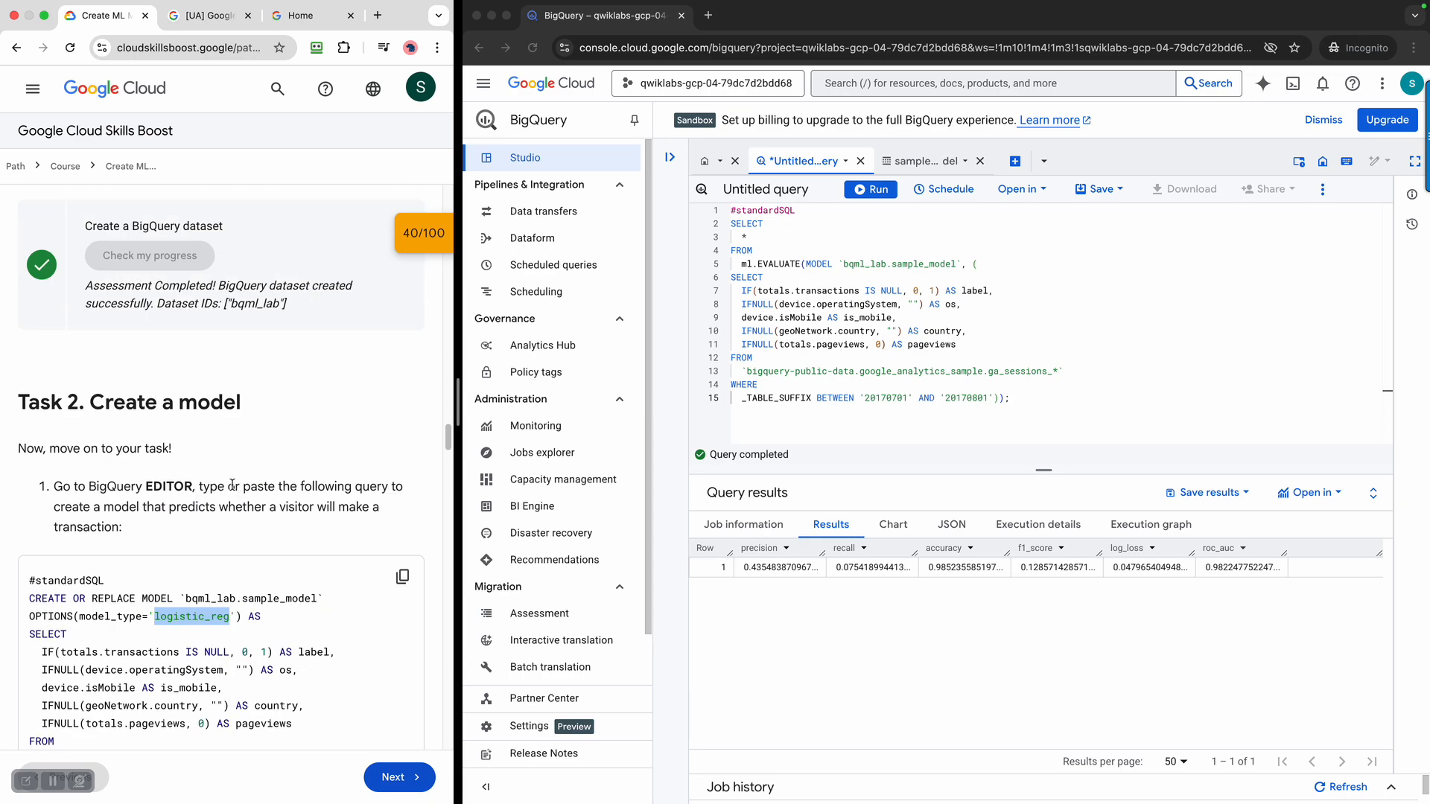
scroll(231, 485, down, 20)
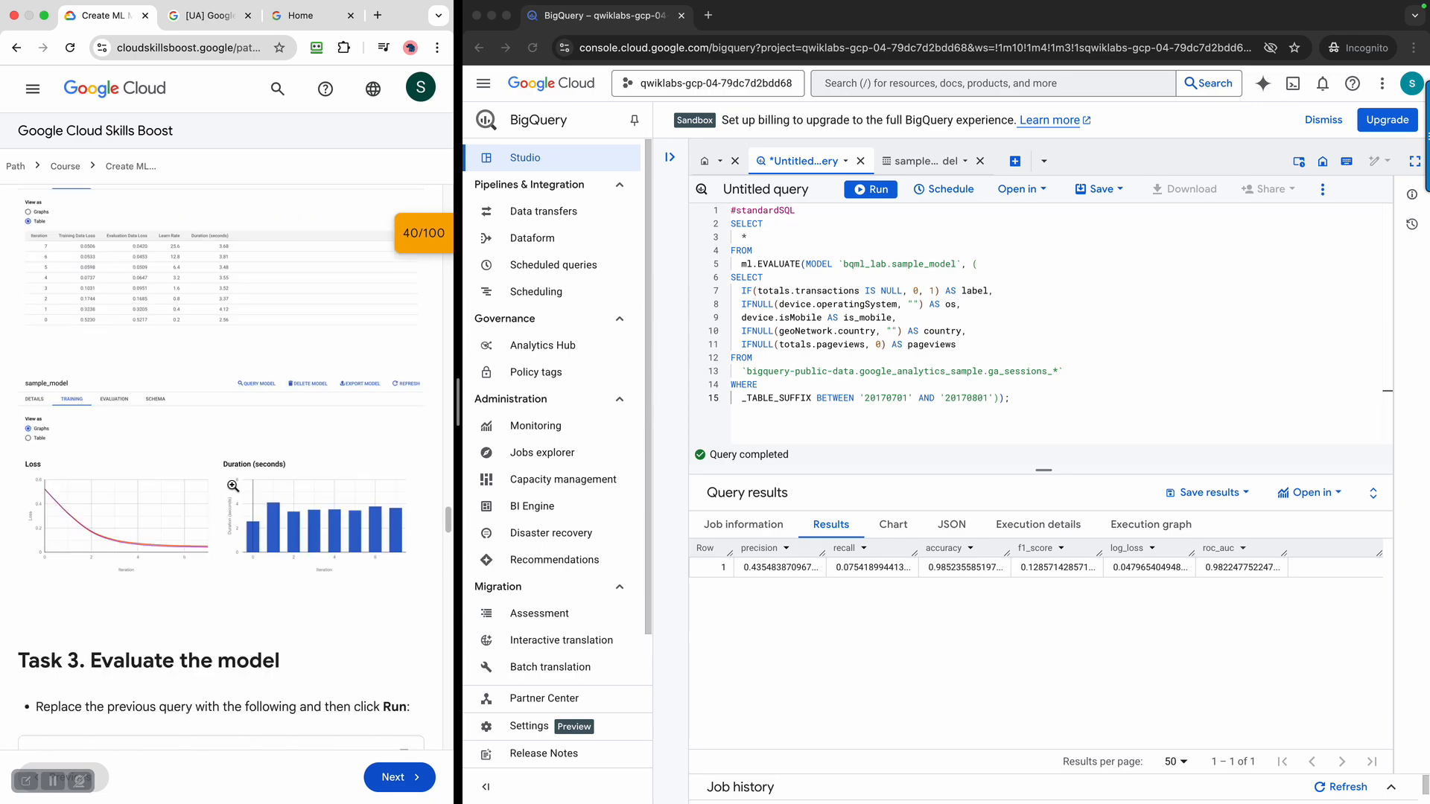
scroll(233, 485, down, 9)
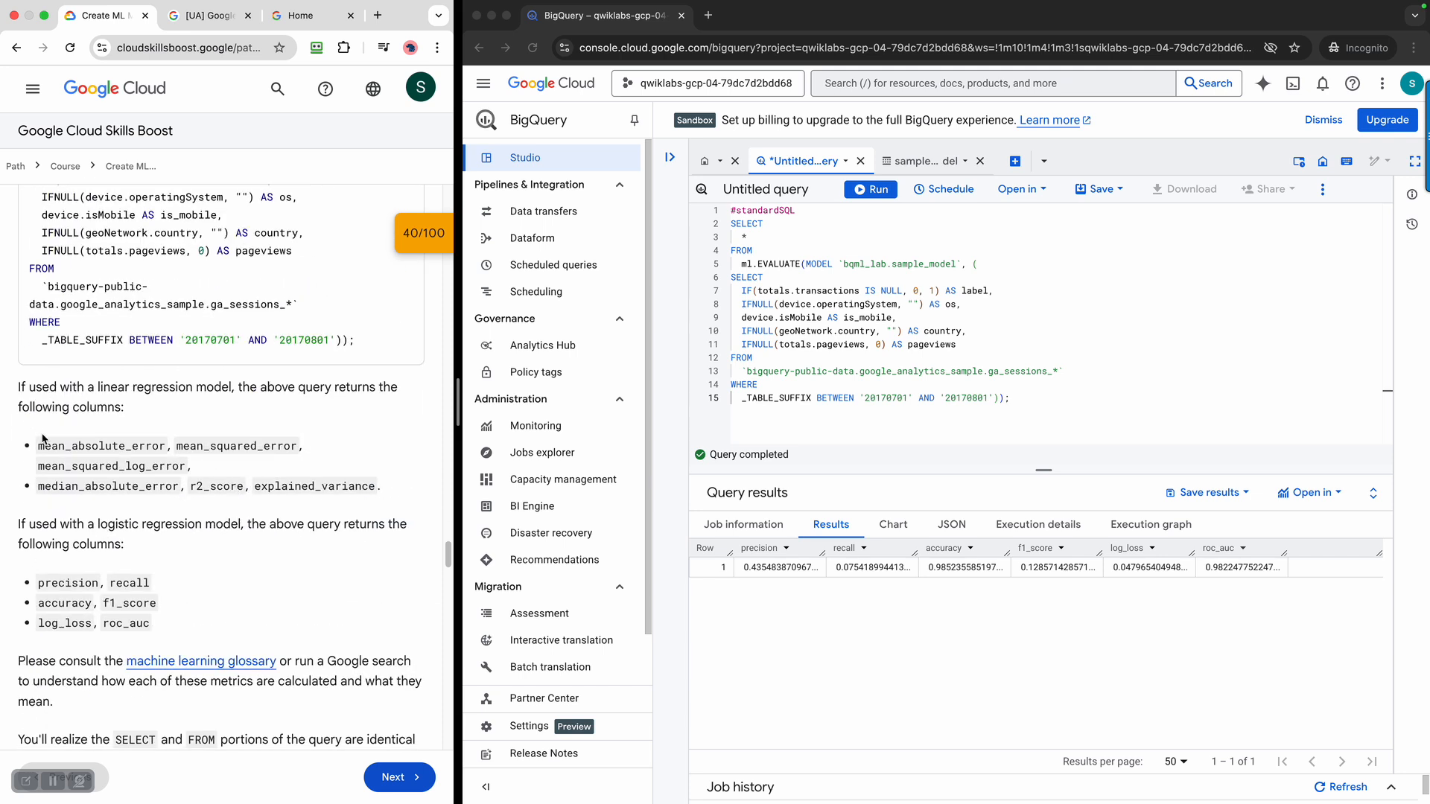
drag(40, 444, 261, 478)
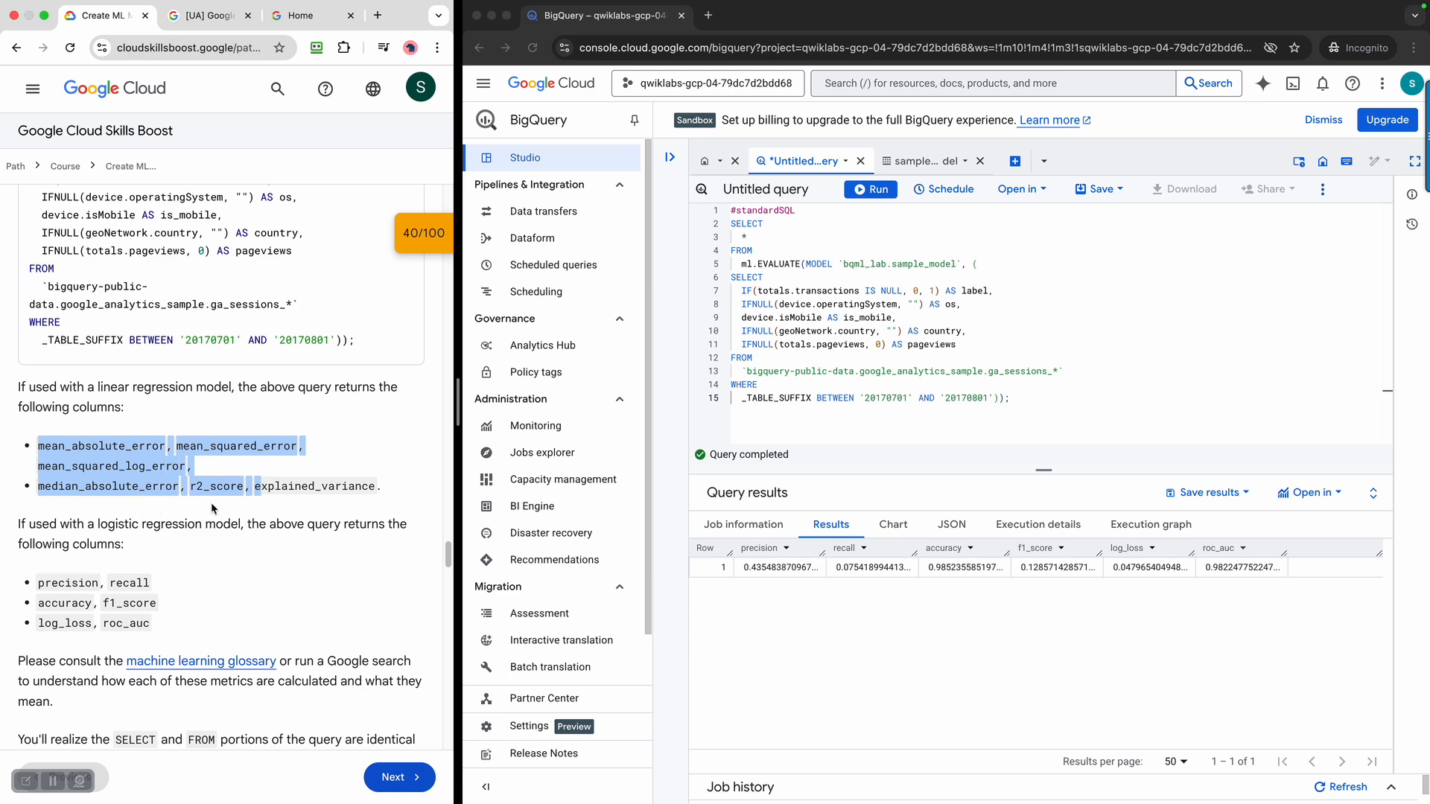
click(296, 504)
scroll(295, 503, down, 3)
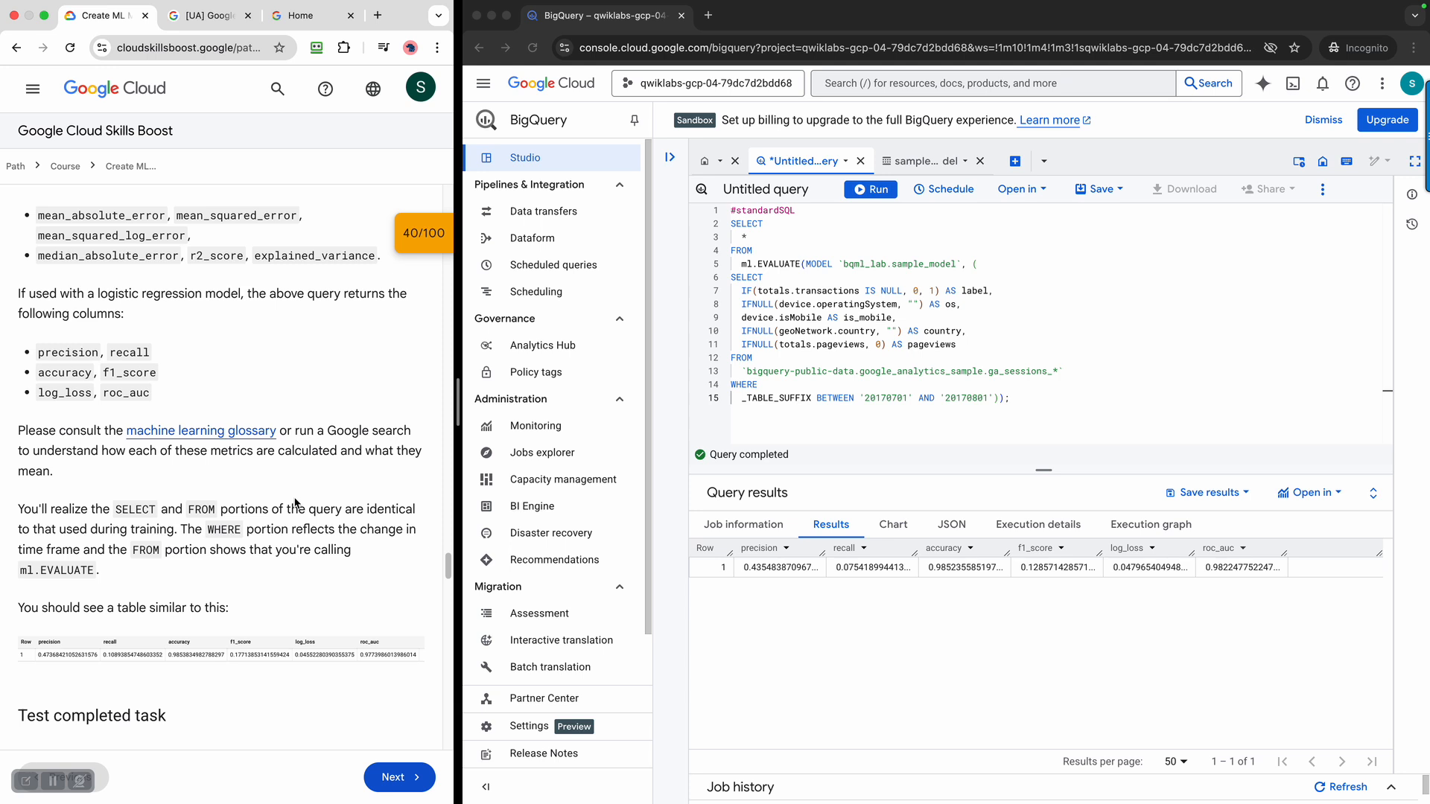
- Open the machine learning glossary linked in Task 3 in a new tab and skim its first entries
right_click(157, 439)
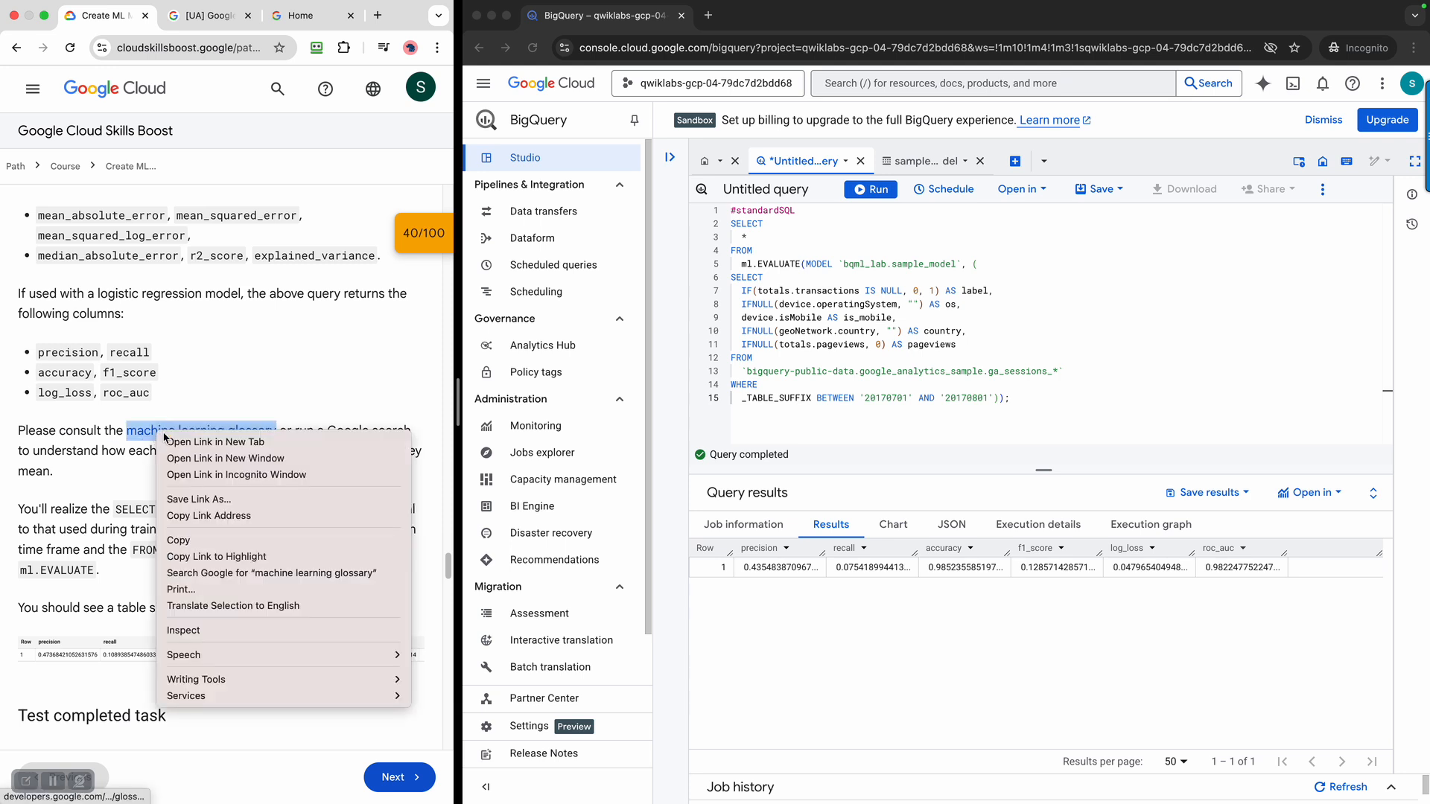
click(215, 446)
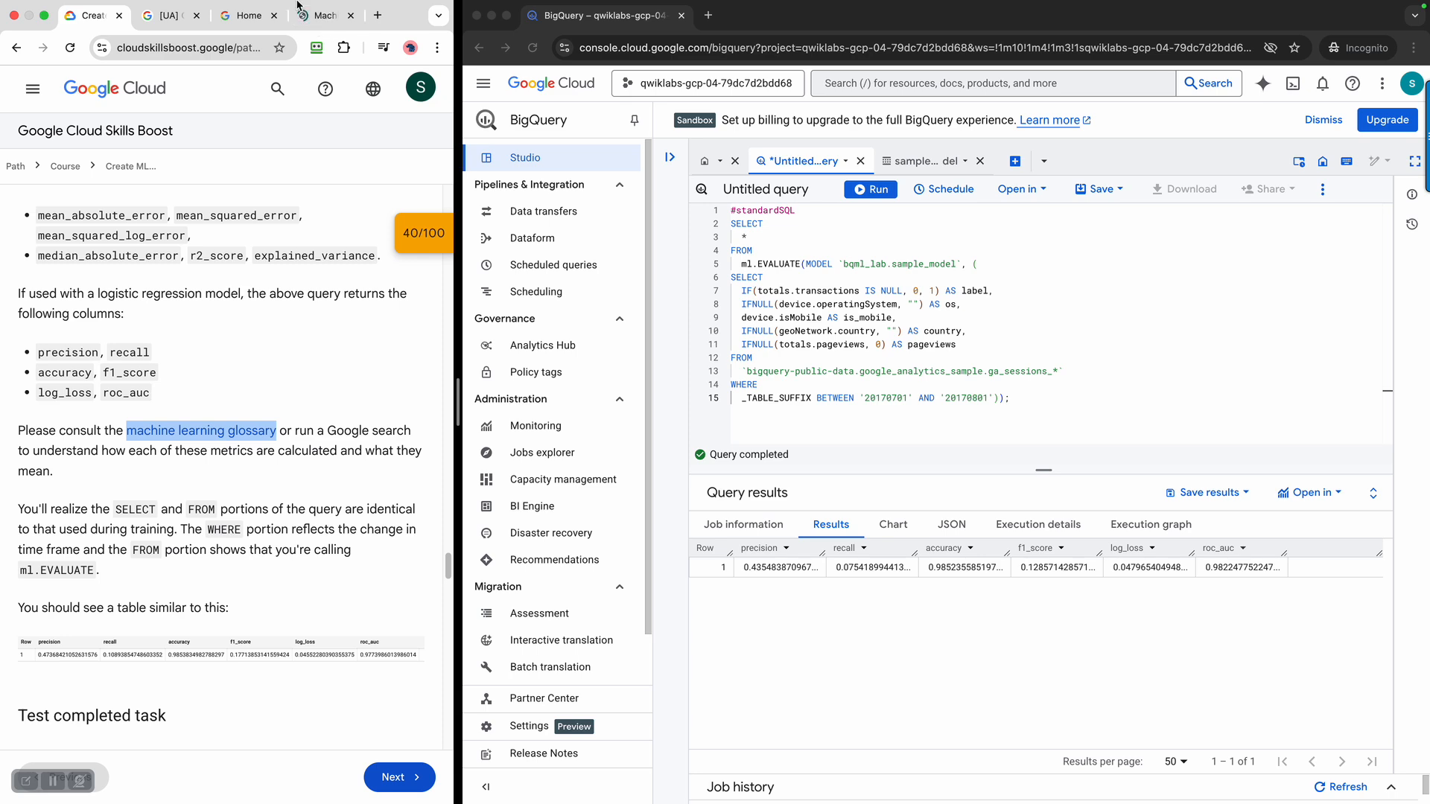
click(321, 30)
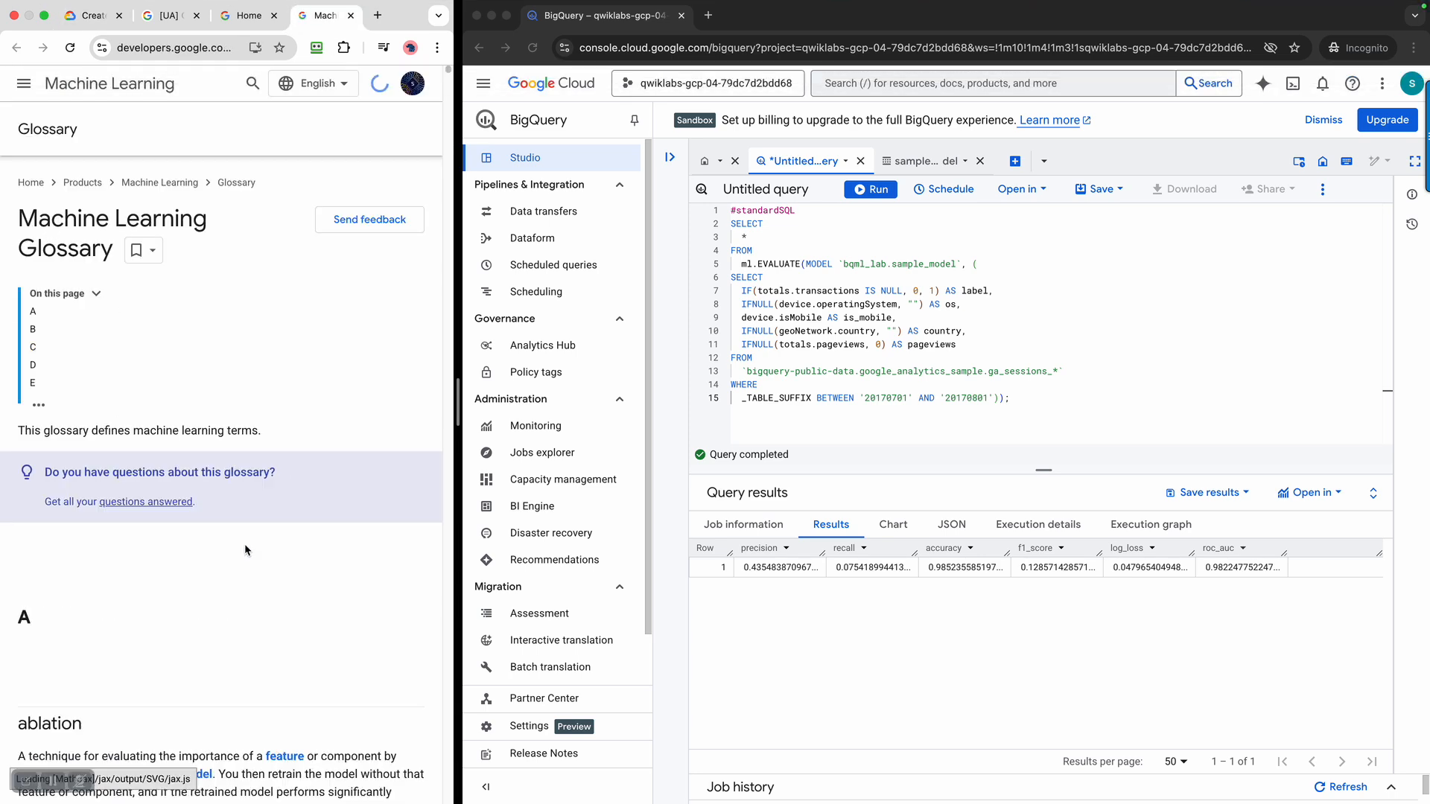
scroll(246, 551, down, 15)
scroll(295, 560, up, 10)
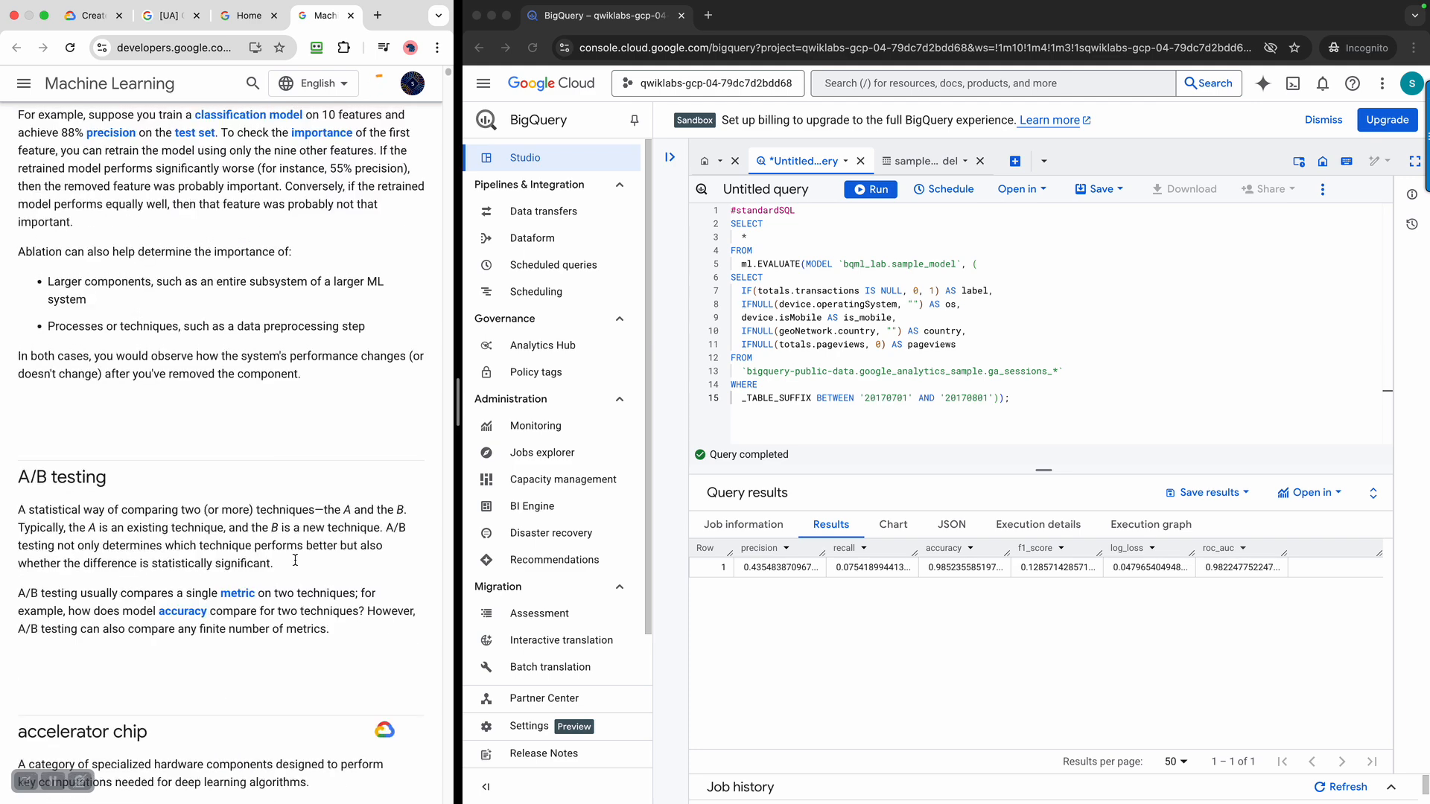
scroll(295, 560, up, 10)
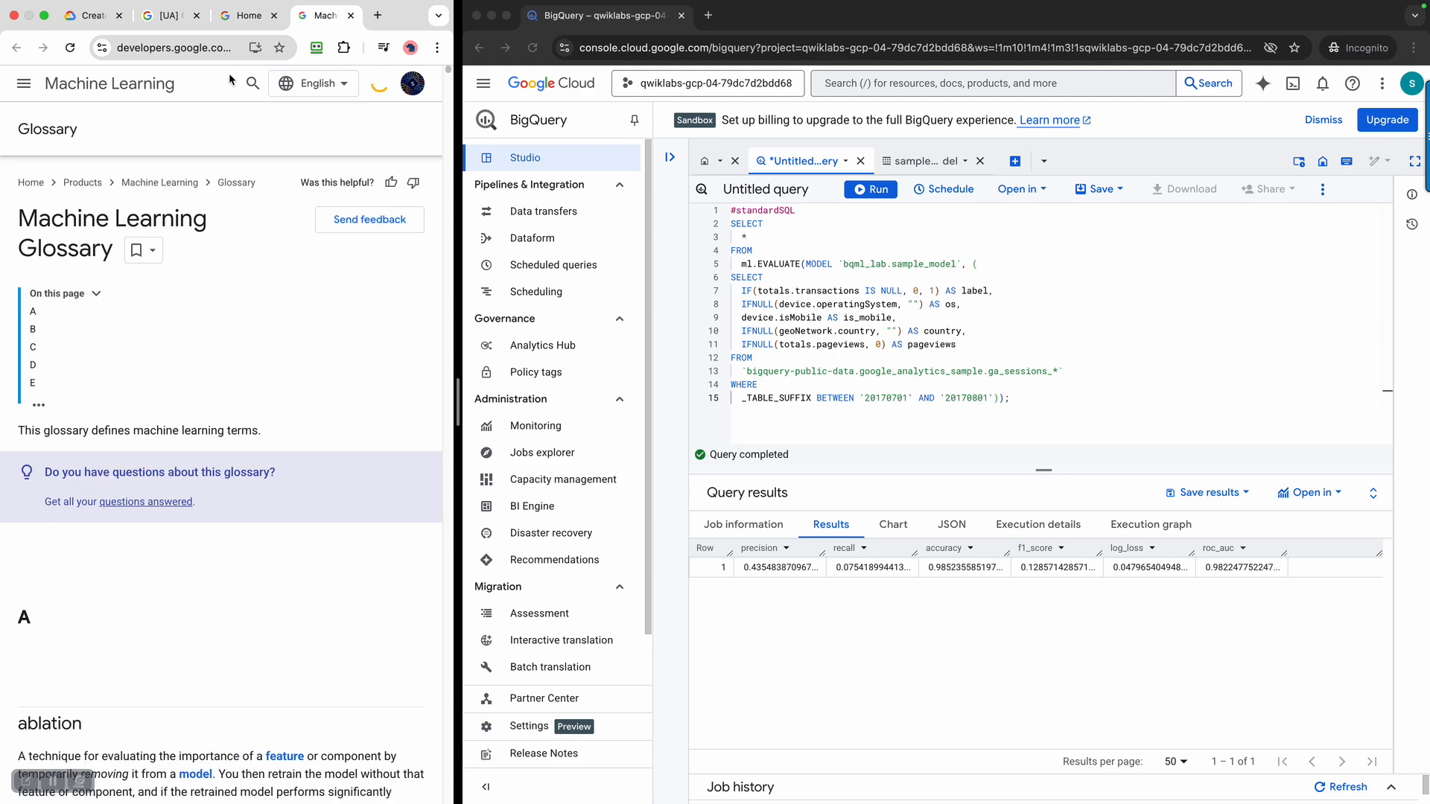
- Return to the lab instructions, read the remaining Task 3 notes and check the progress of Evaluate the Model
click(94, 17)
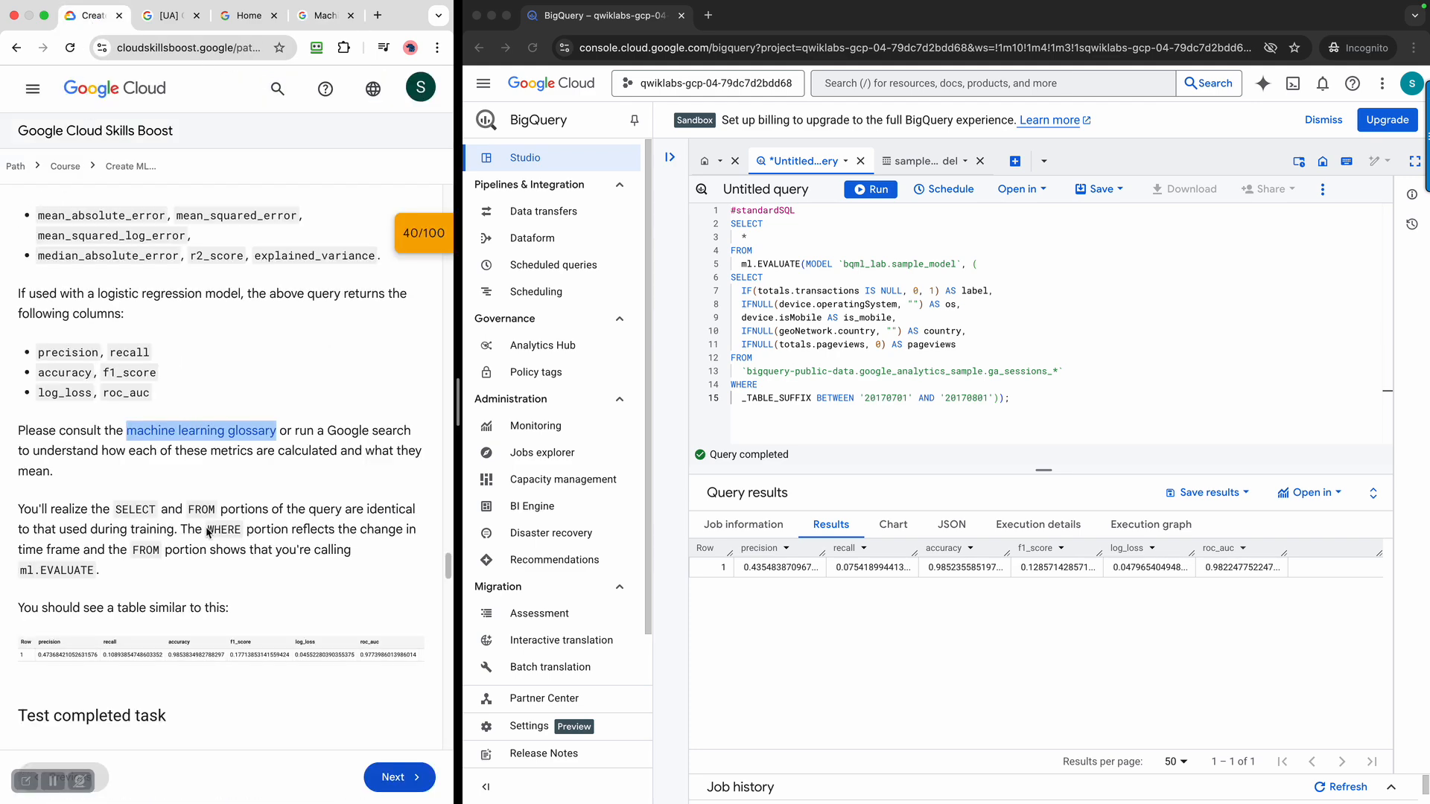
scroll(209, 533, down, 2)
scroll(210, 533, down, 2)
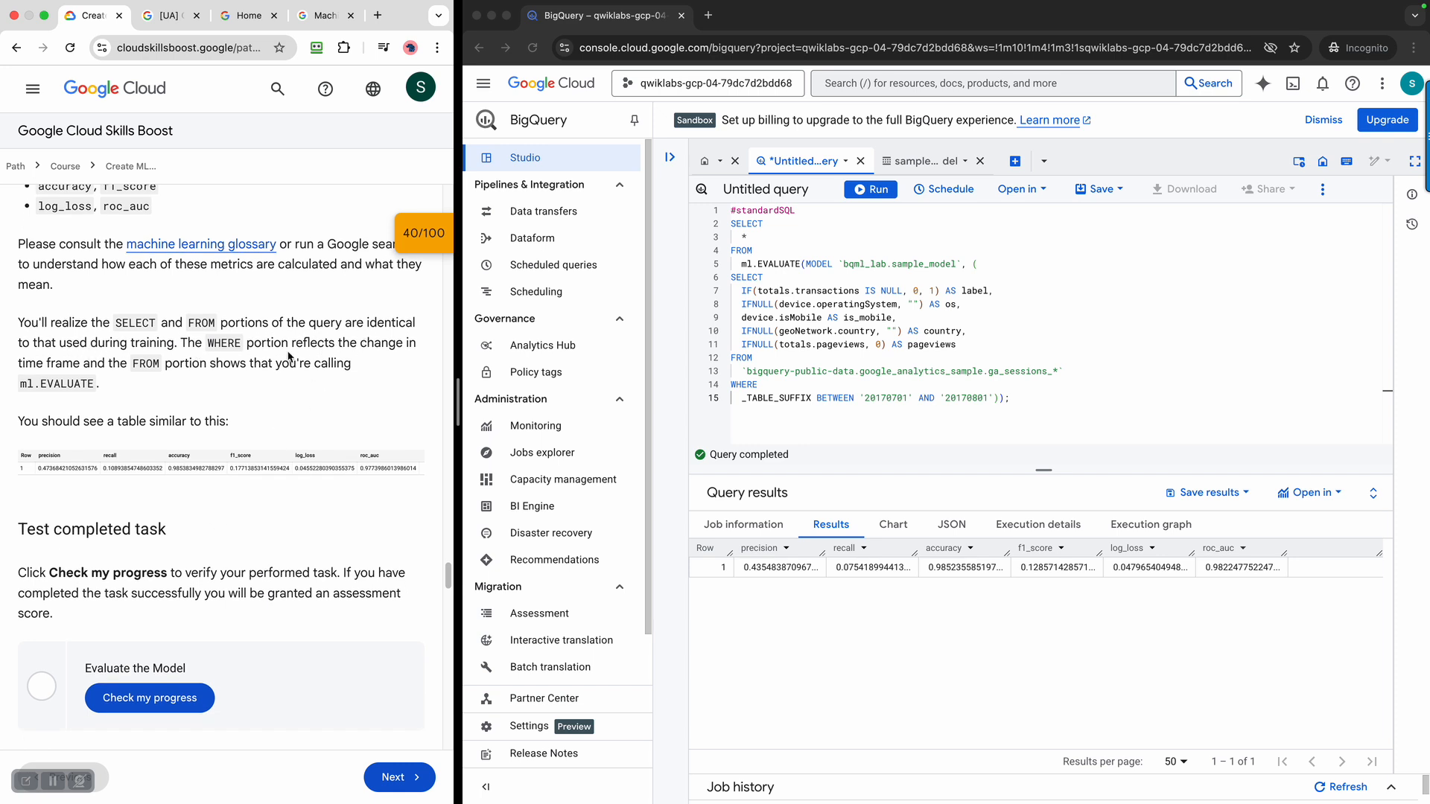
scroll(311, 555, down, 3)
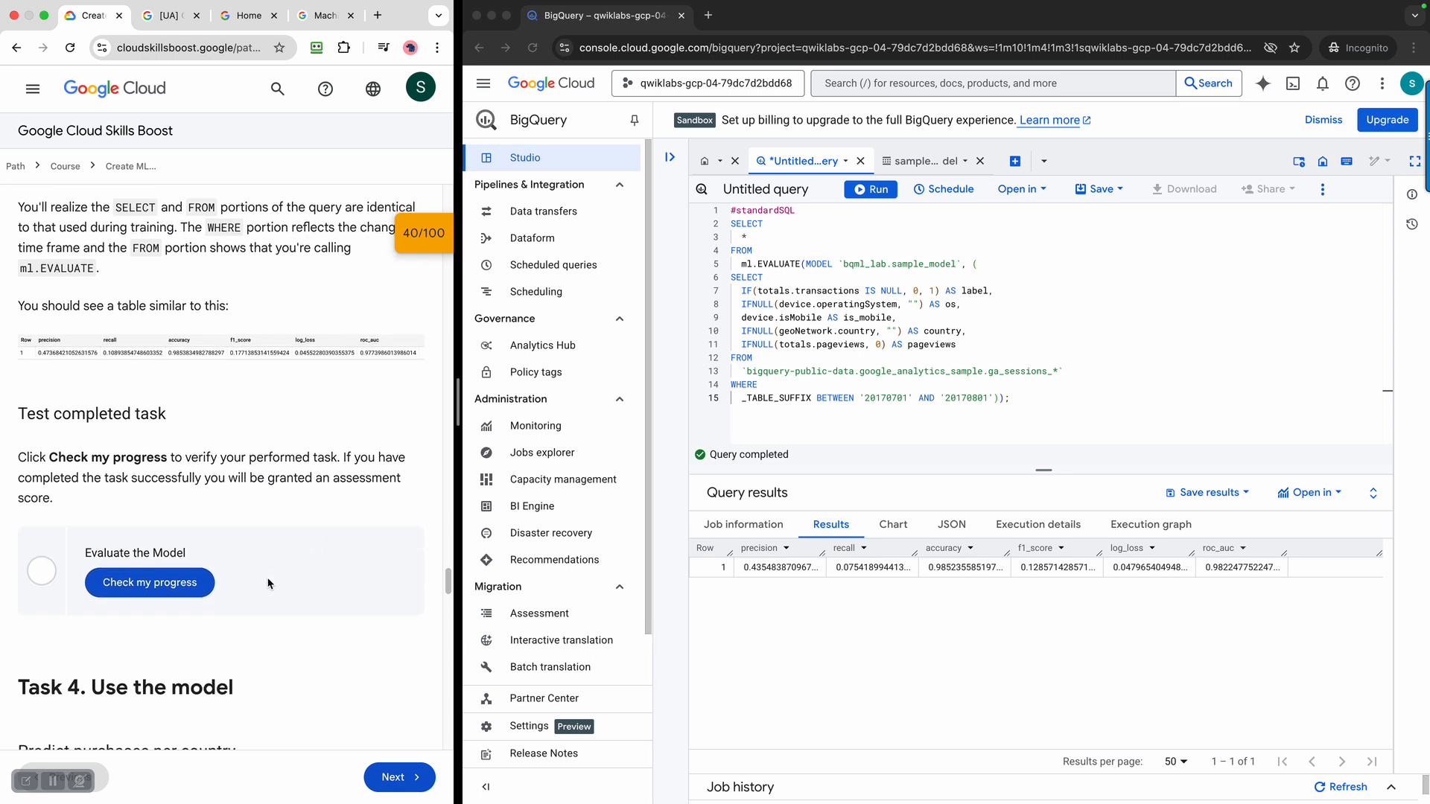
click(170, 589)
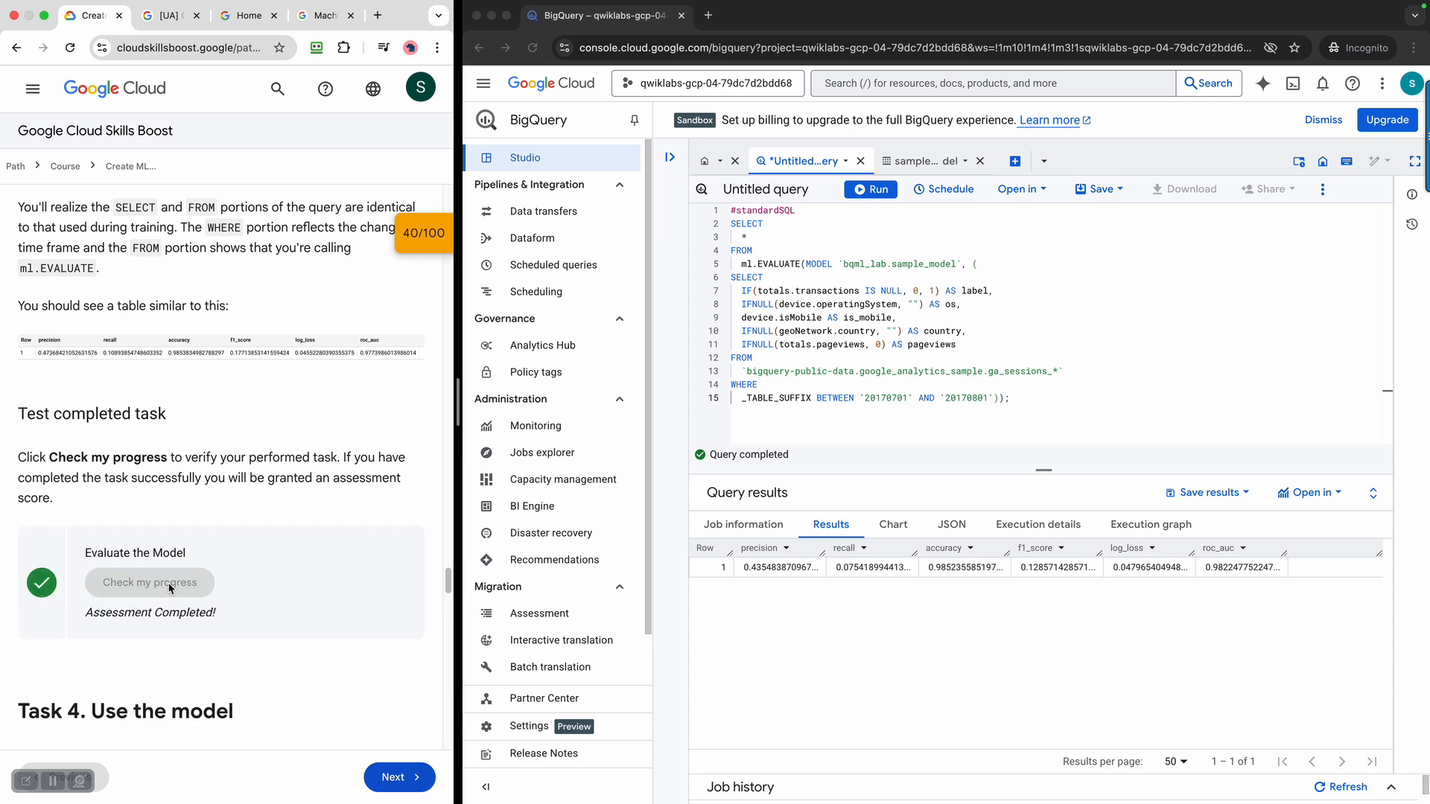
- Replace the evaluation query in the editor with the lab's Task 4 ml.PREDICT query for purchases per country
scroll(188, 580, down, 6)
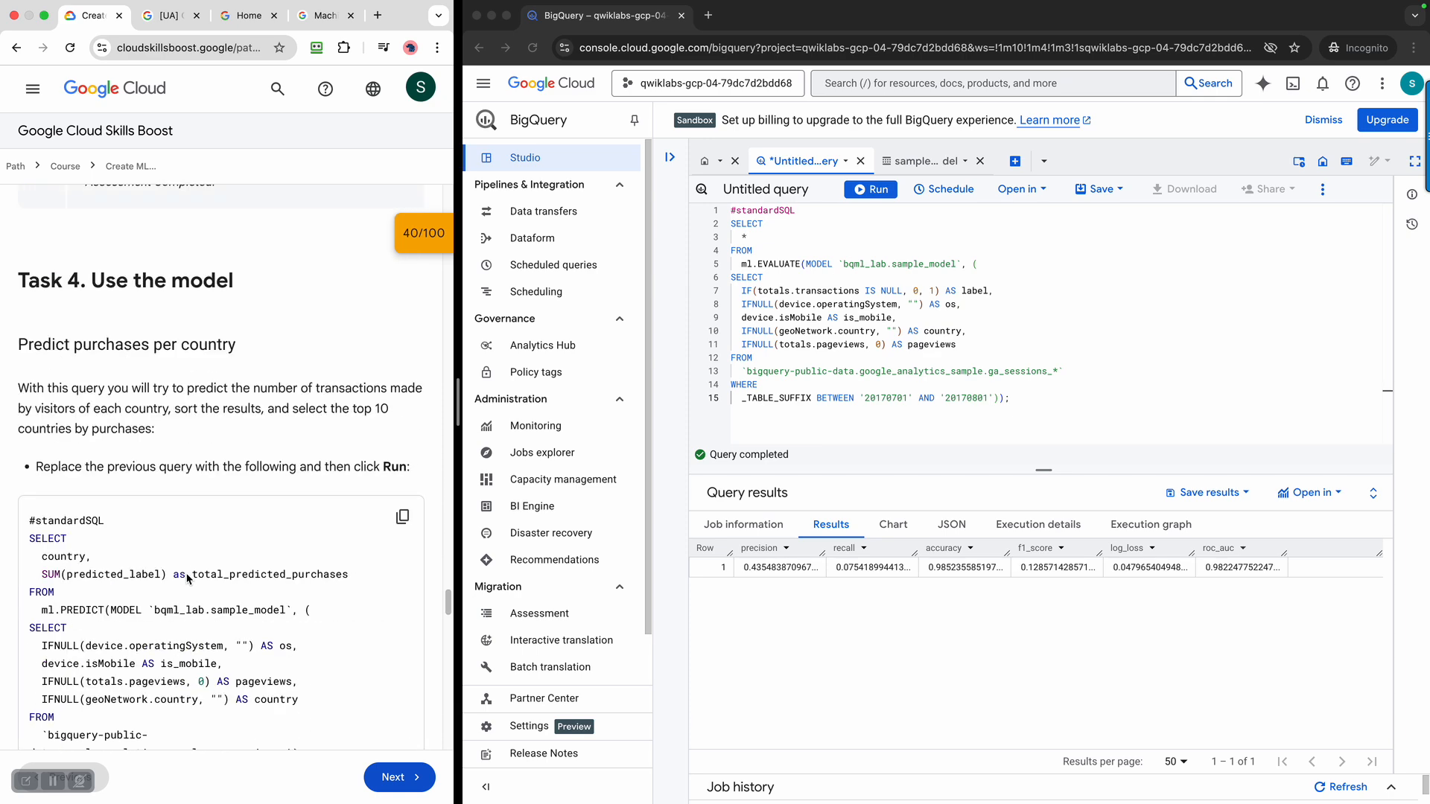
scroll(186, 574, down, 2)
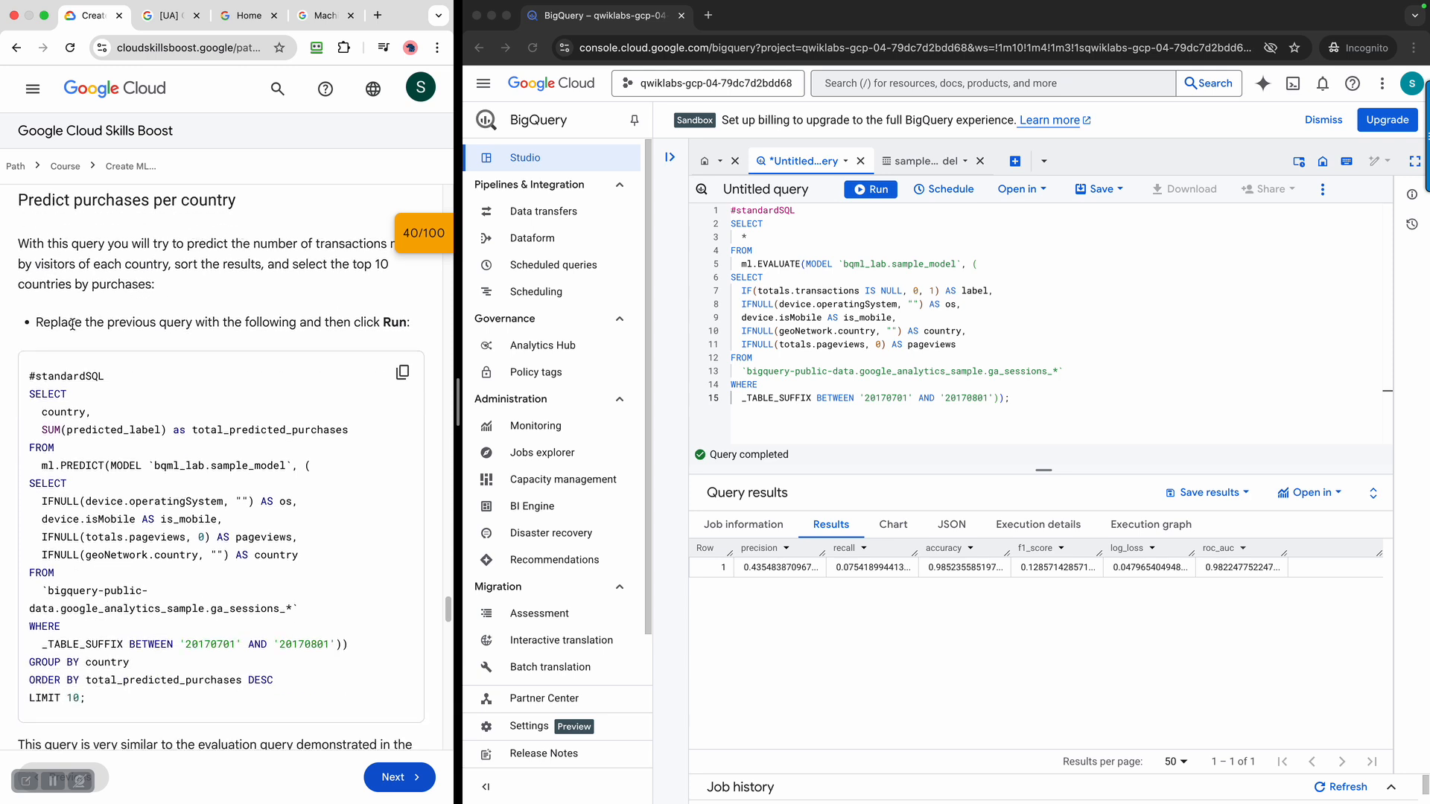
drag(72, 324, 411, 325)
click(373, 438)
click(402, 373)
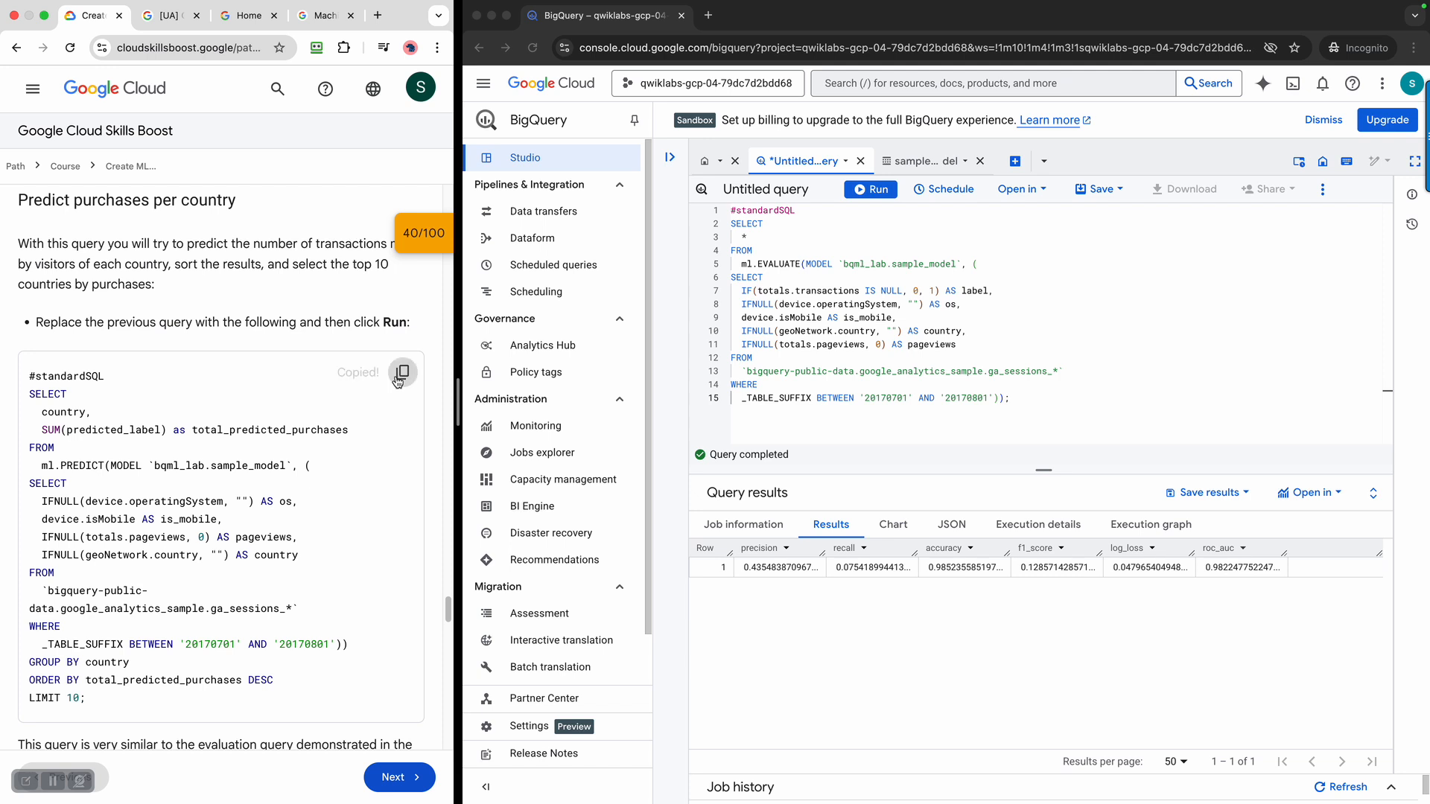
click(1274, 414)
key(super+a)
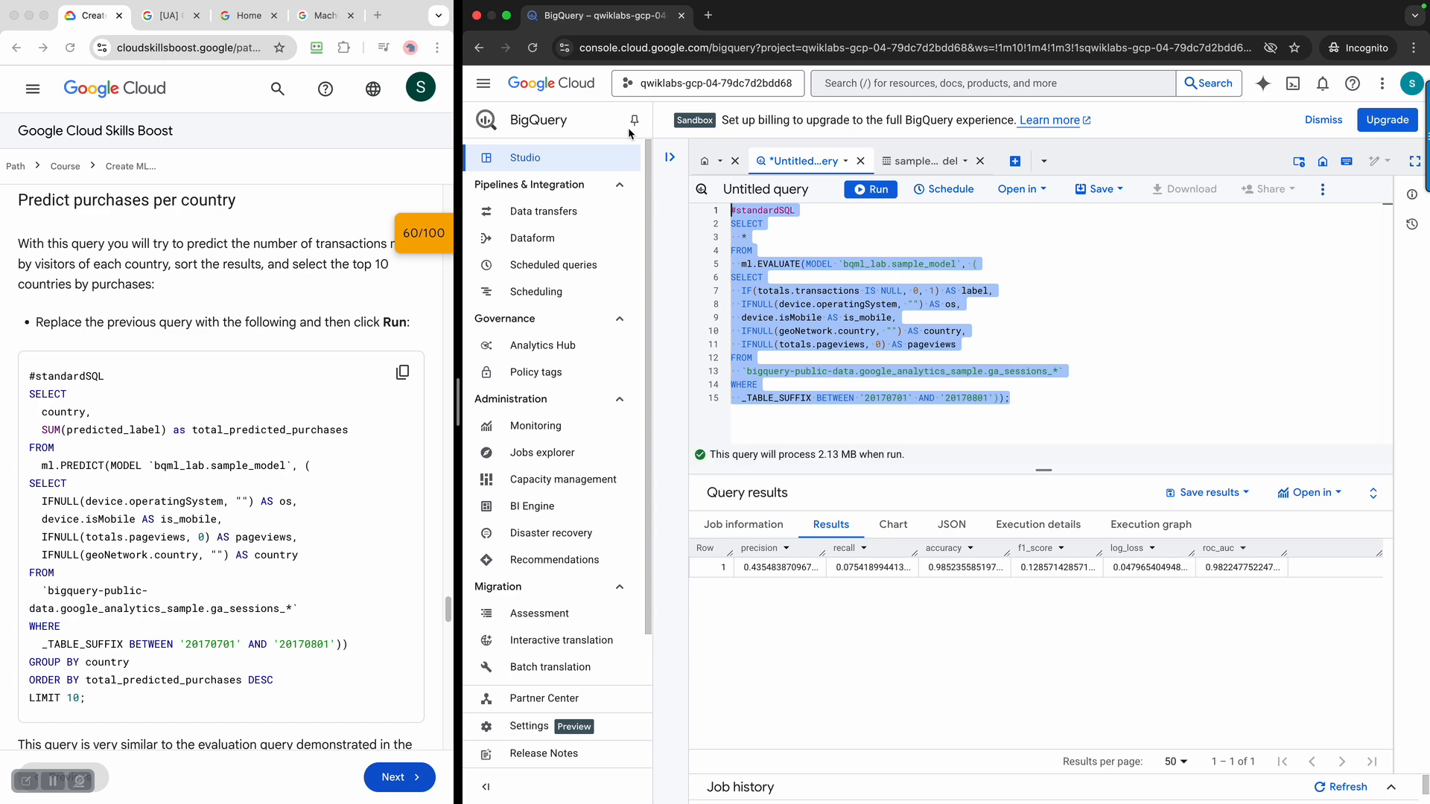
key(super+v)
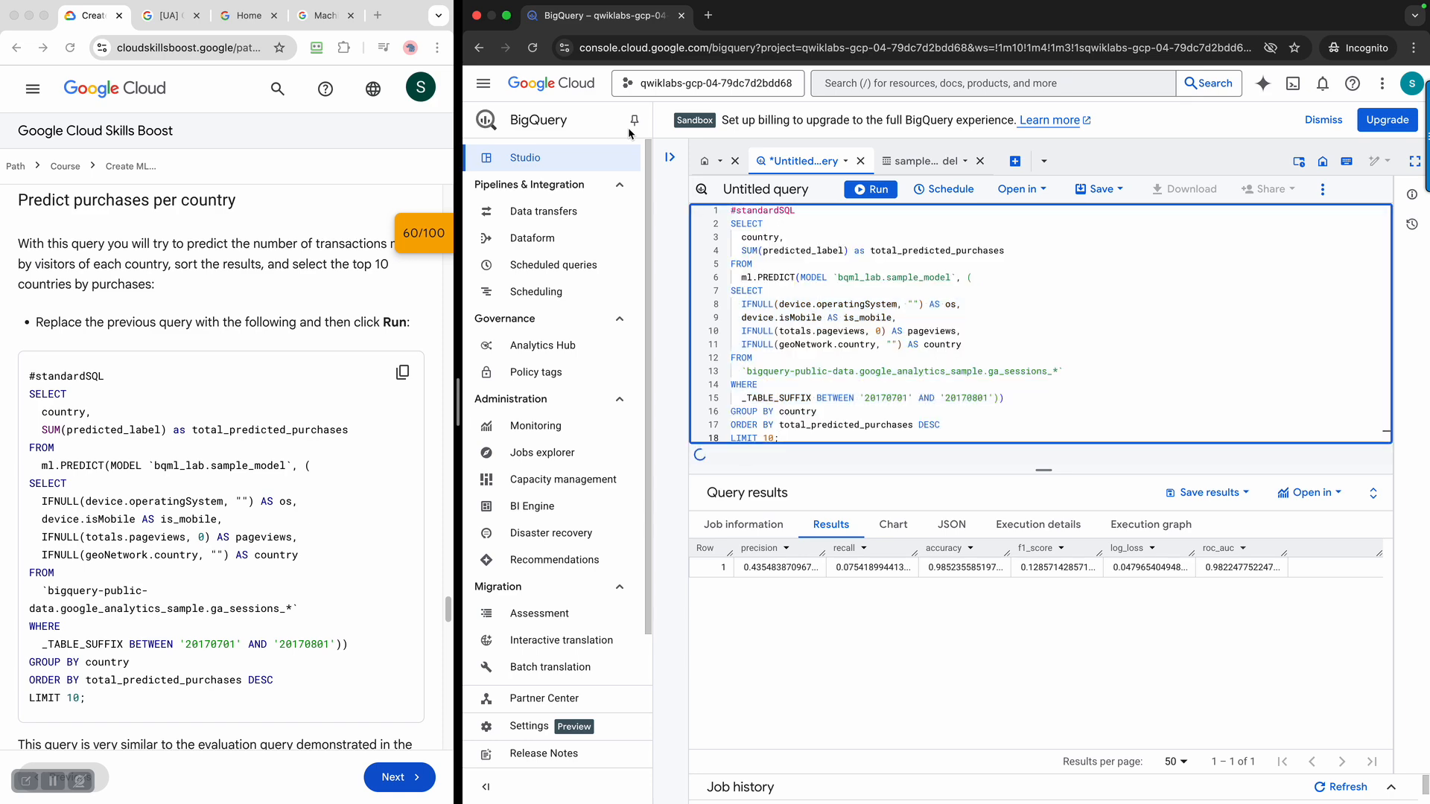
- Read the lab's explanation of the ml.PREDICT query and run the purchases-per-country query
scroll(222, 460, down, 5)
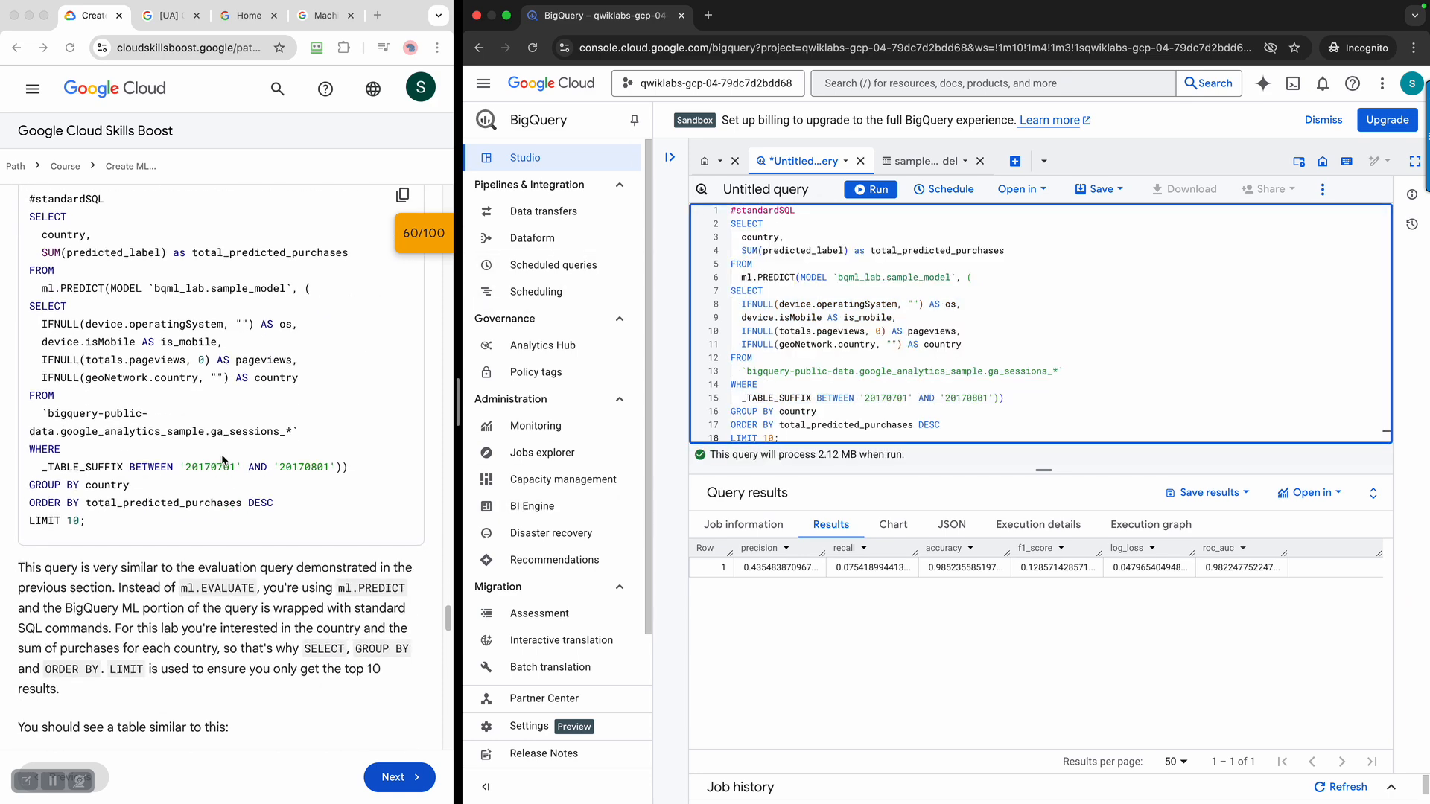
scroll(221, 459, up, 2)
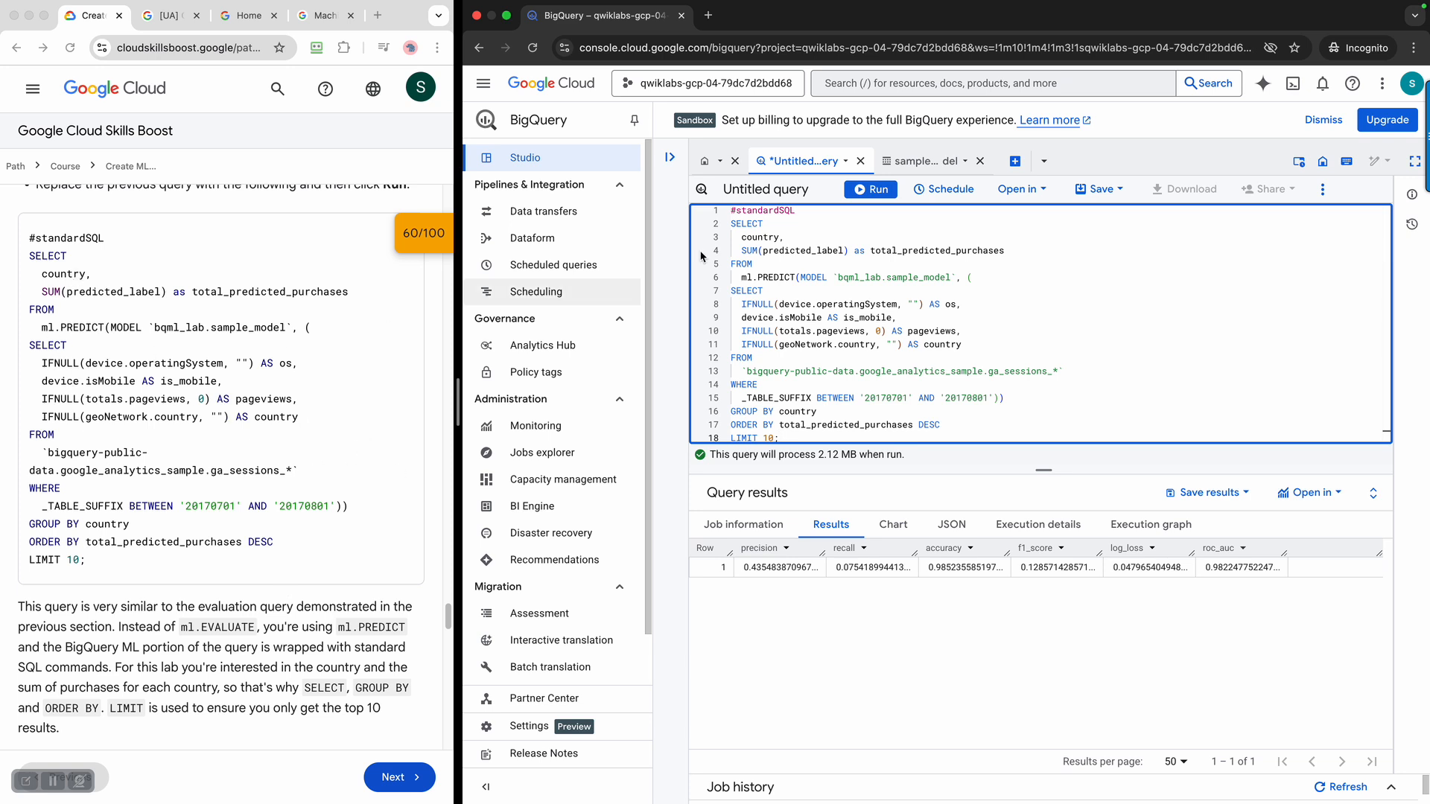
click(875, 190)
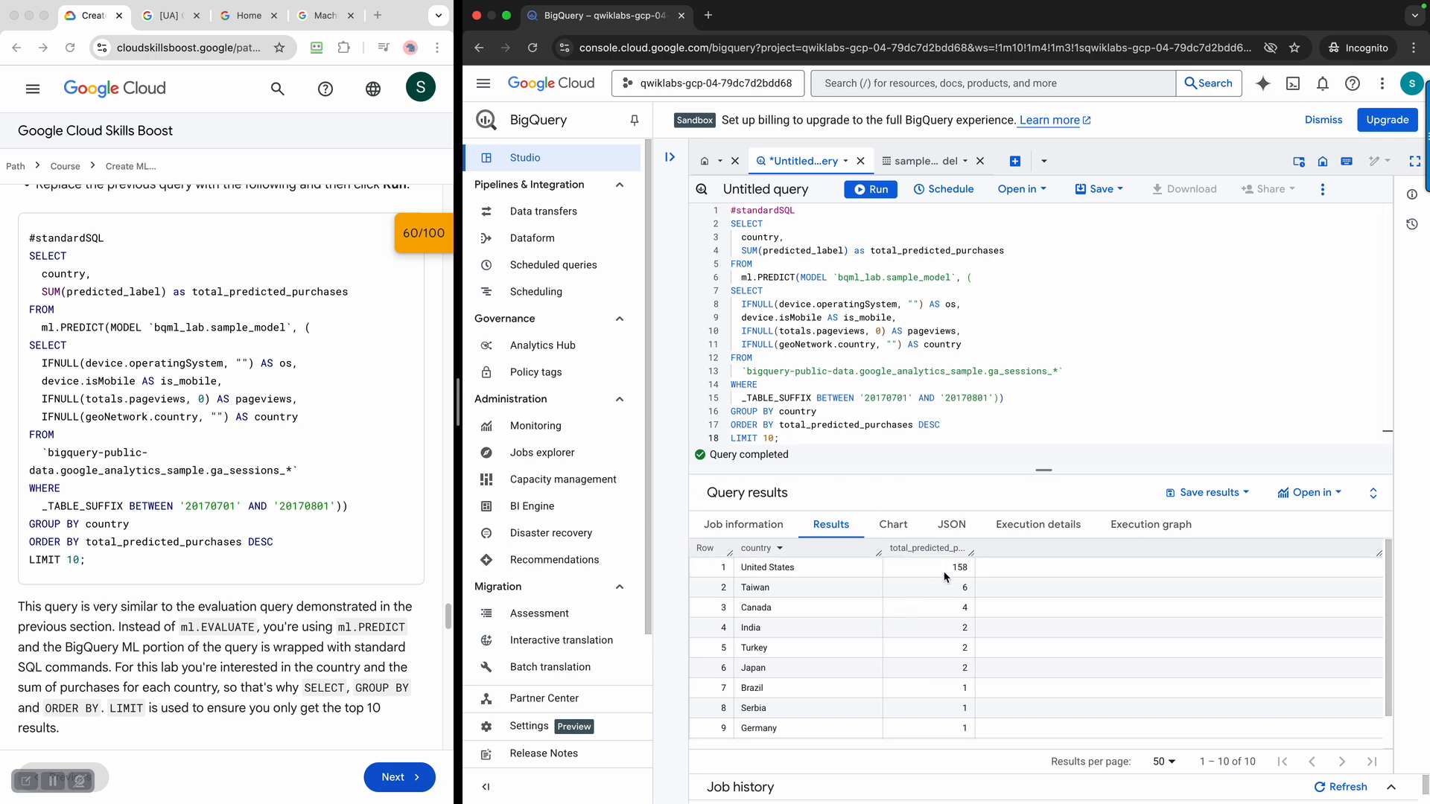
- Widen the total_predicted_purchases column in the query results and review the listed countries
drag(988, 552, 1024, 551)
scroll(970, 638, down, 1)
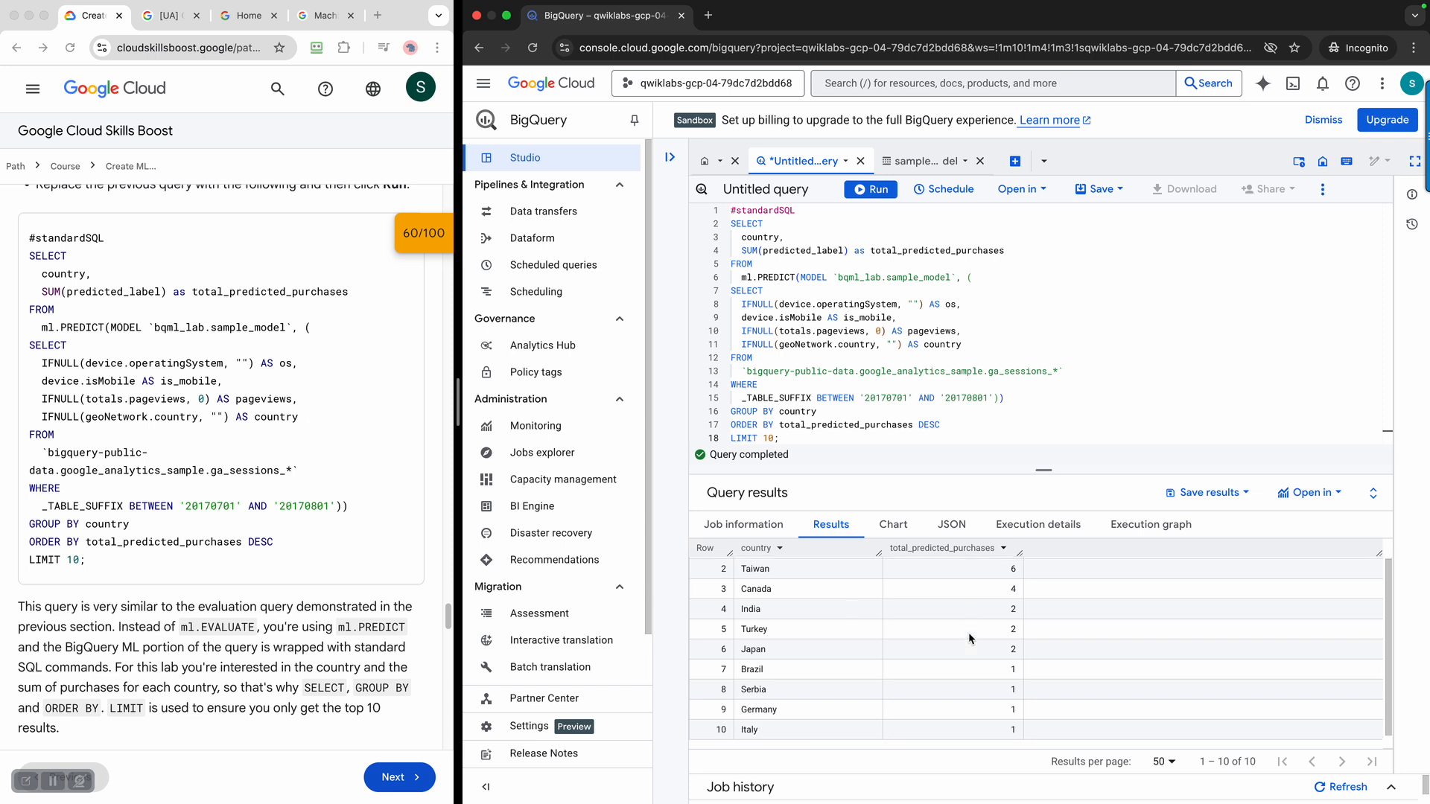
scroll(970, 639, up, 1)
scroll(305, 574, down, 1)
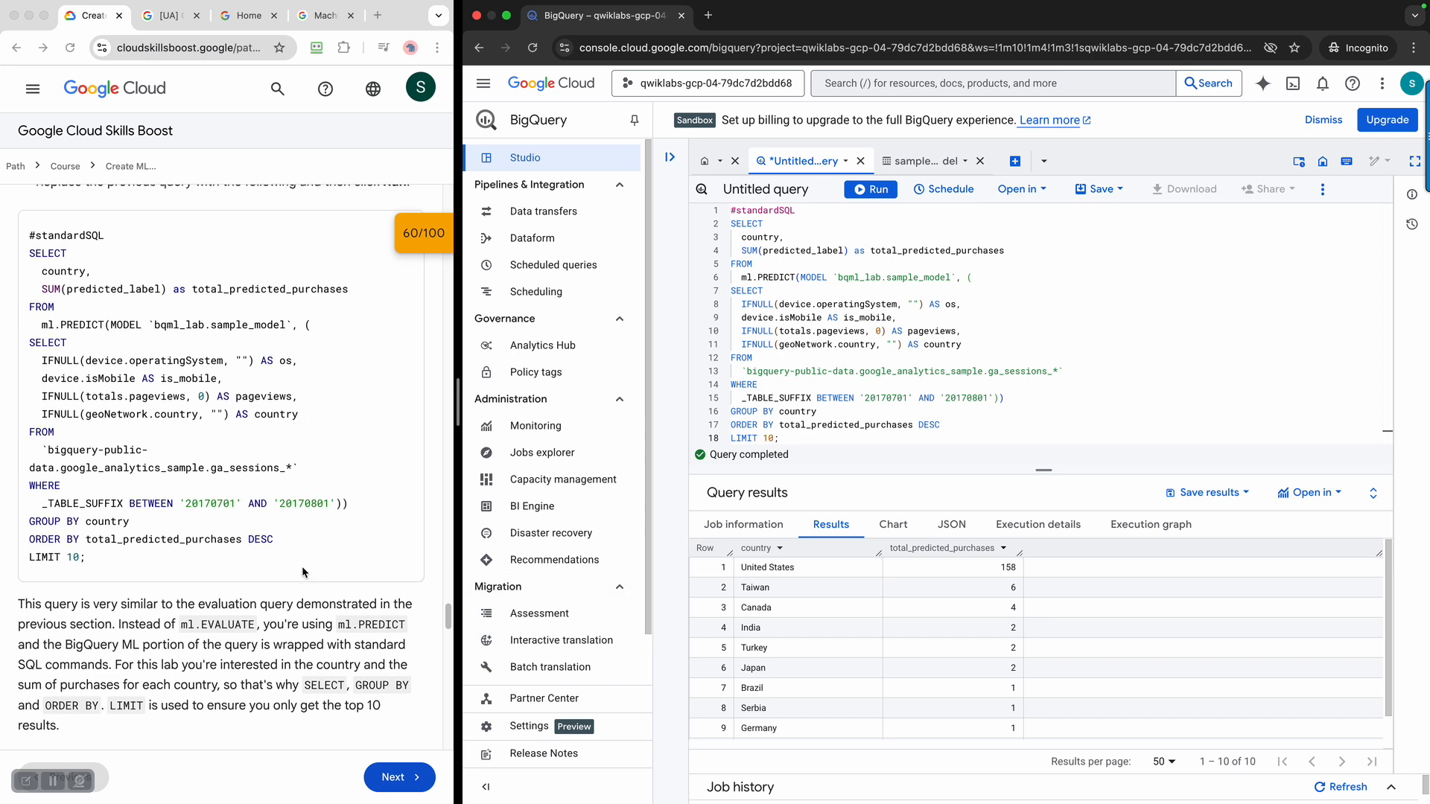
- Review the lab's expected country table and check the progress of the Predict purchases per country task
click(85, 558)
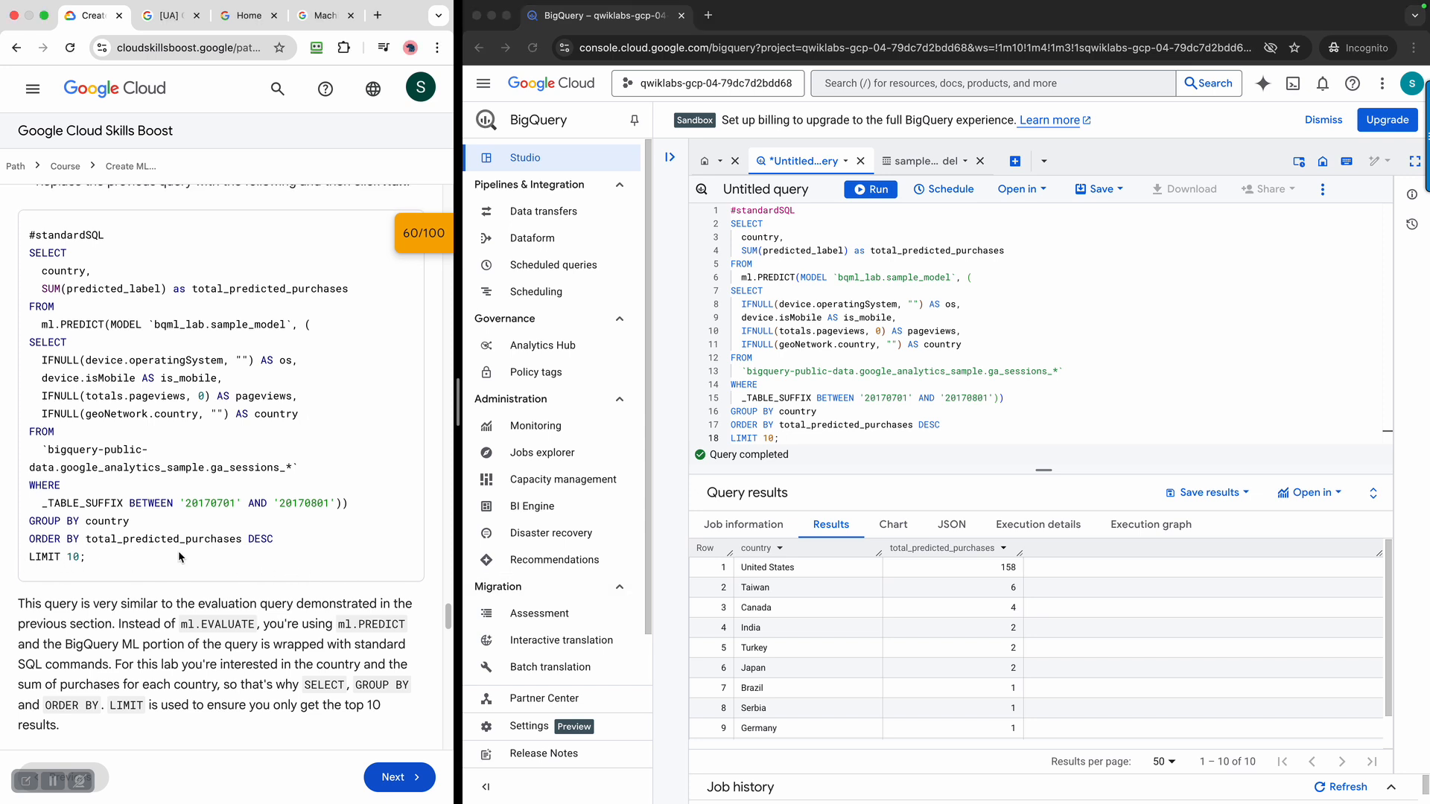
scroll(183, 557, down, 5)
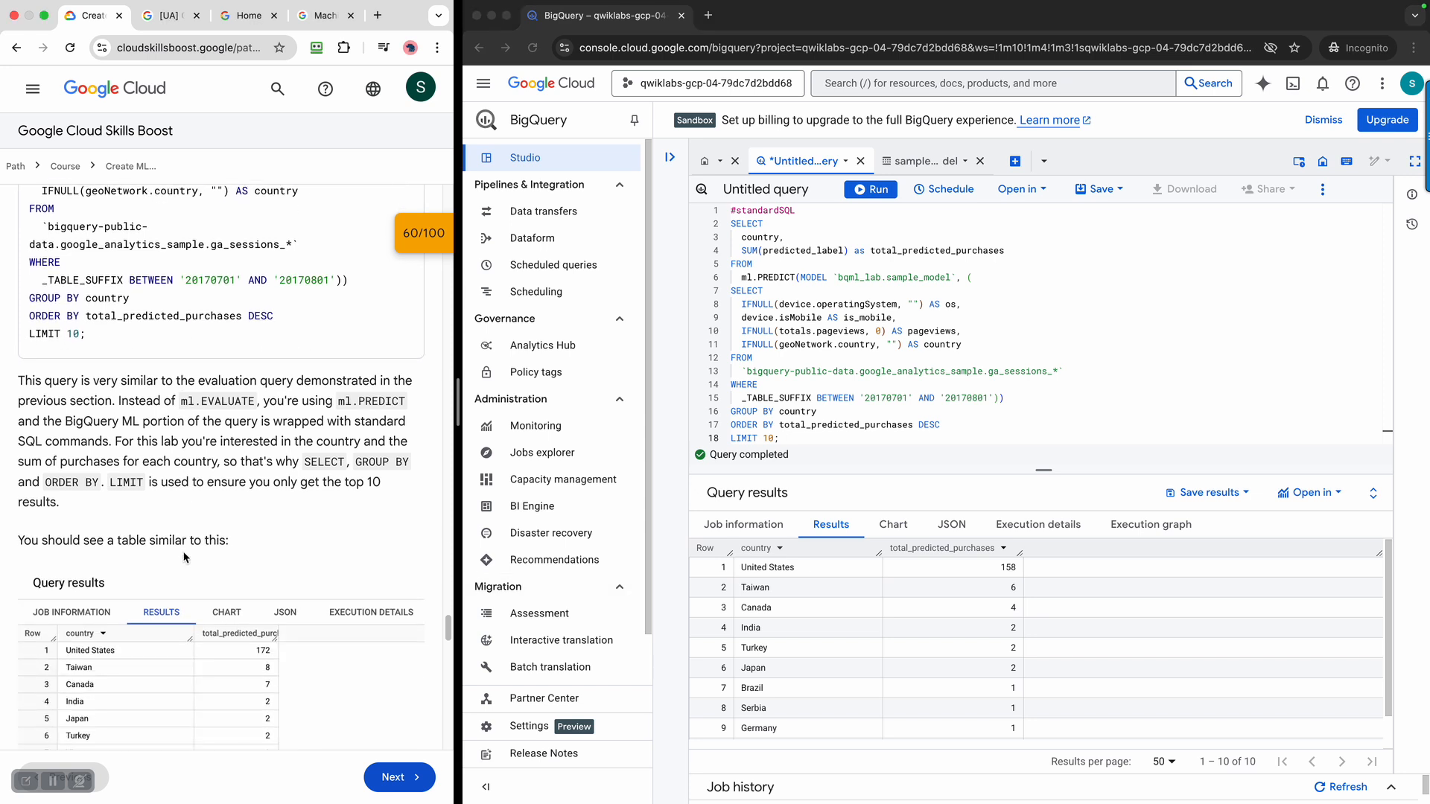
scroll(186, 557, down, 1)
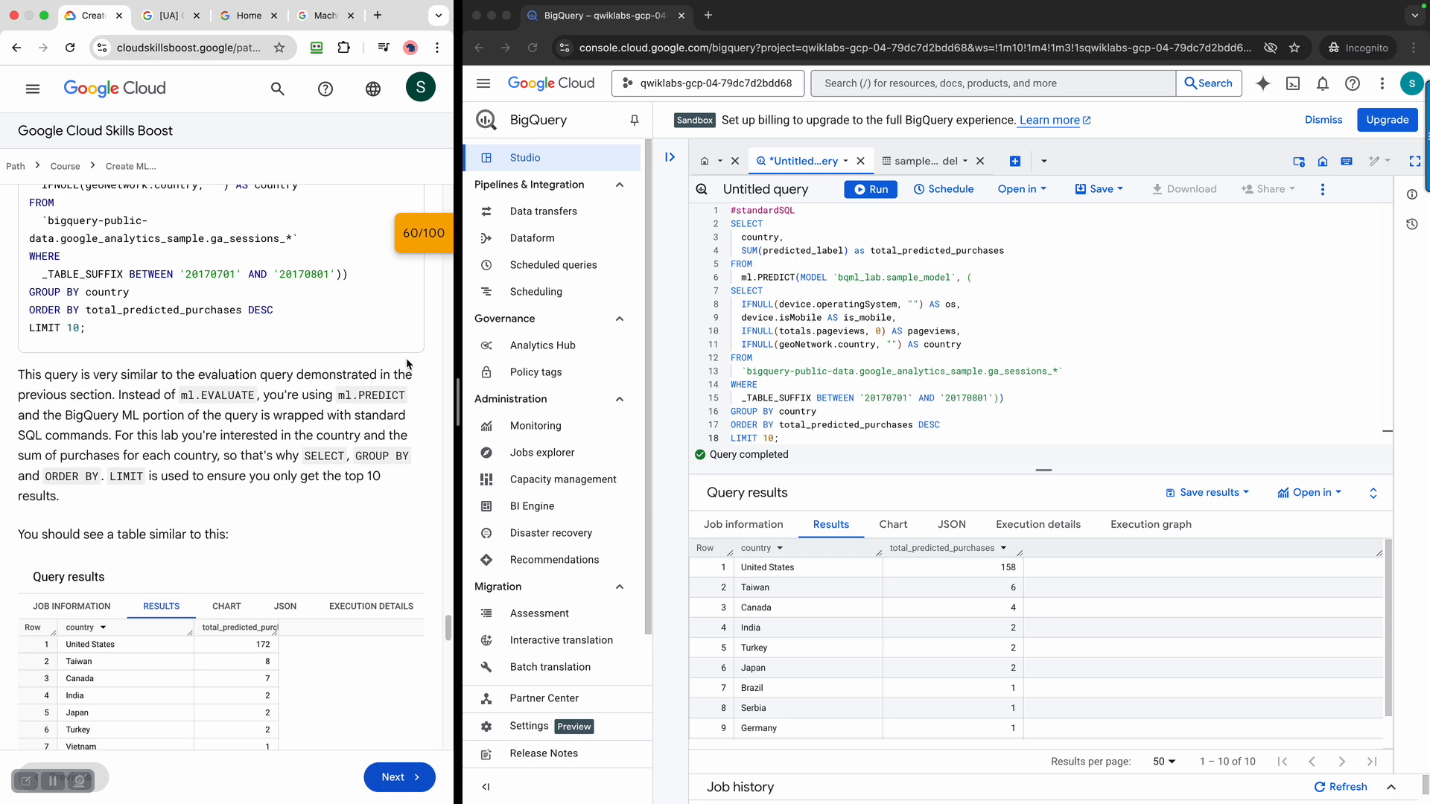
scroll(319, 523, down, 5)
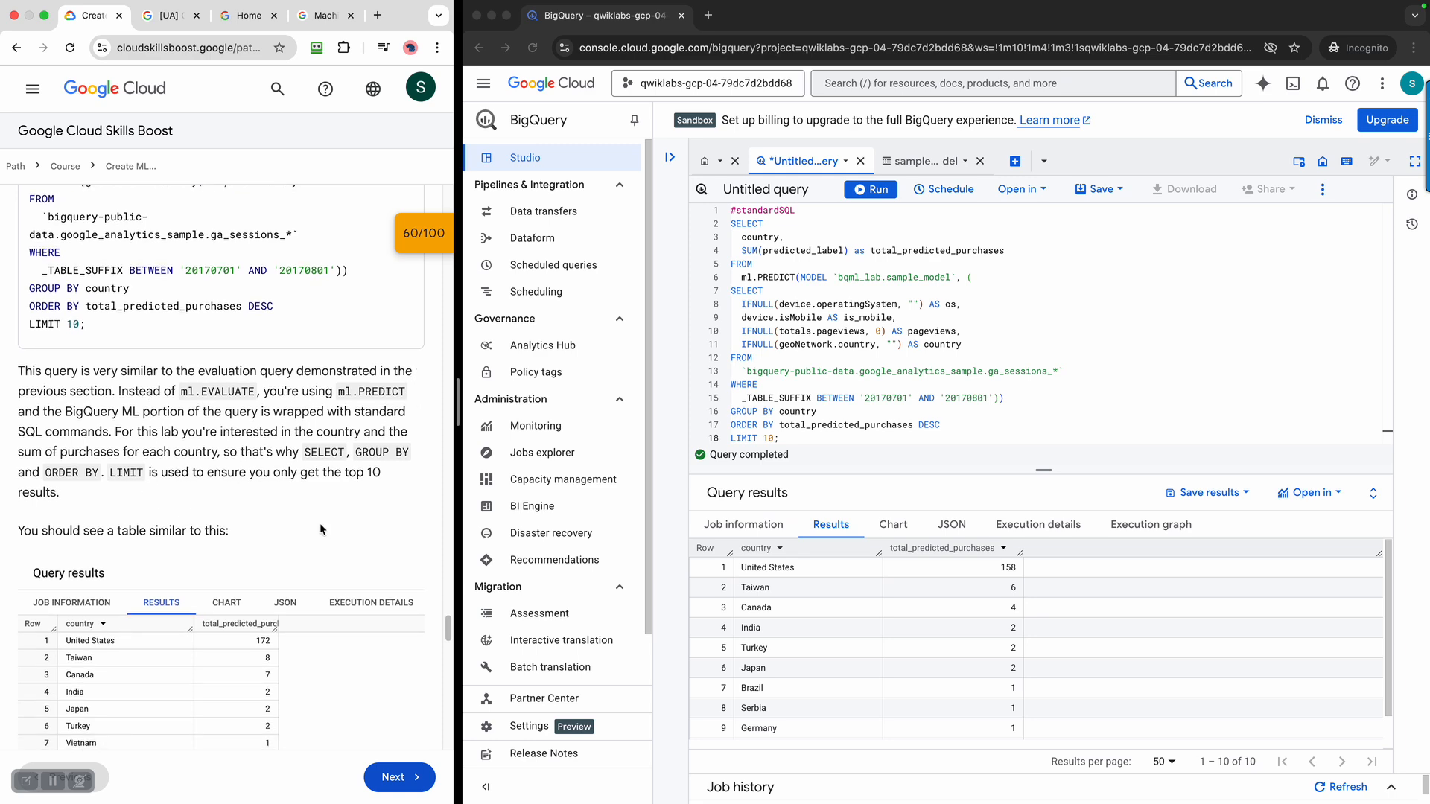
scroll(320, 523, down, 7)
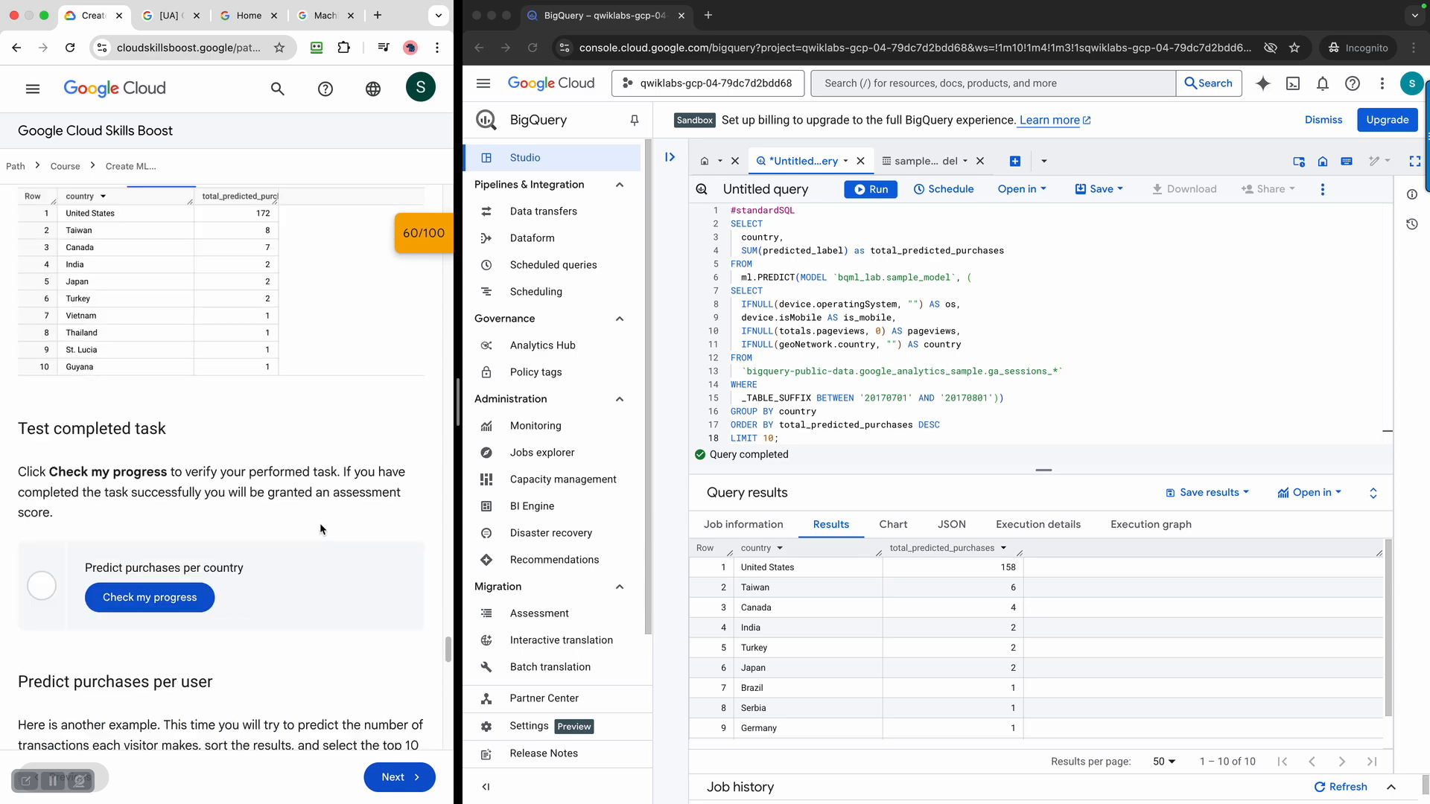
click(173, 499)
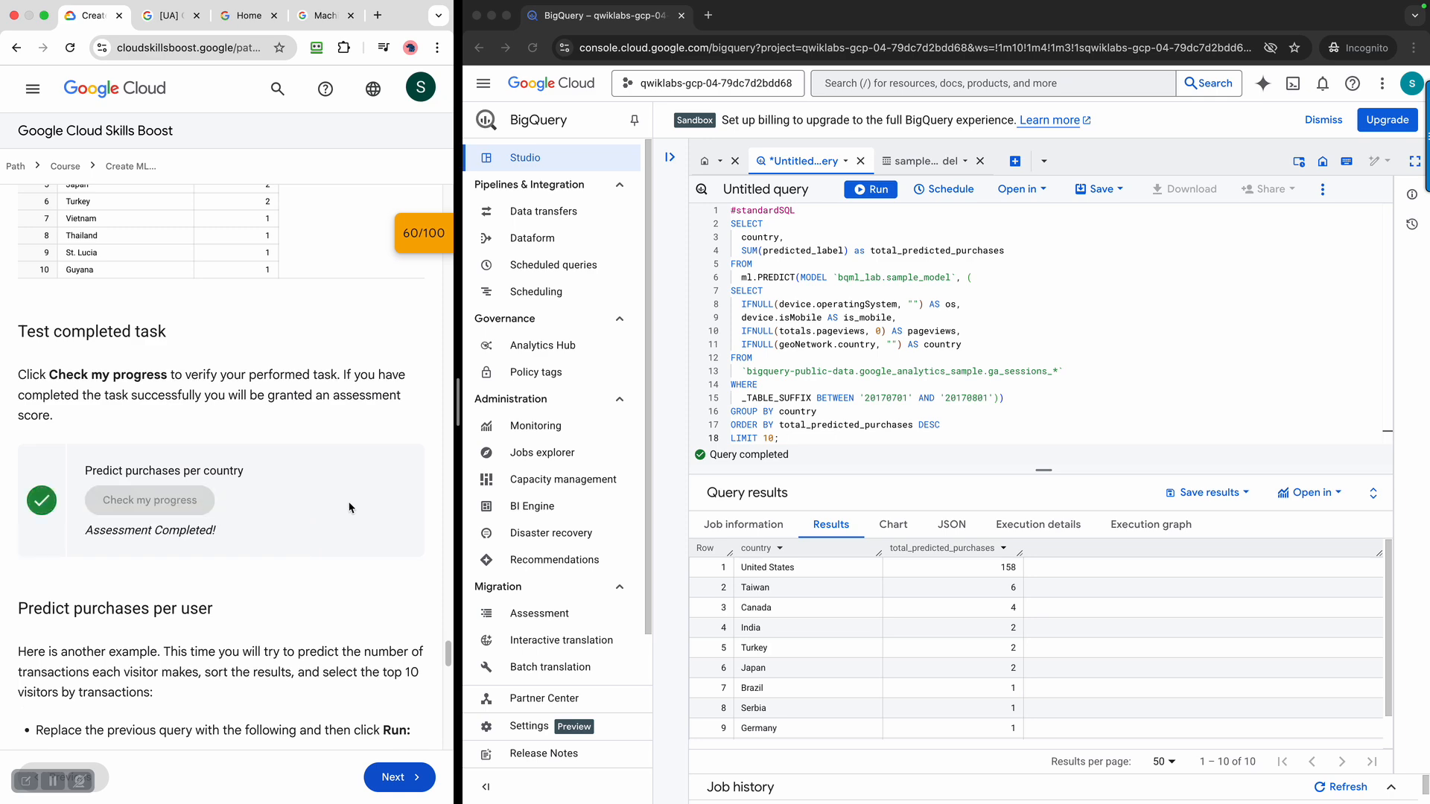
- Replace the per-country query in the editor with the lab's ml.PREDICT query for purchases per user, grouped by fullVisitorId
scroll(349, 508, down, 9)
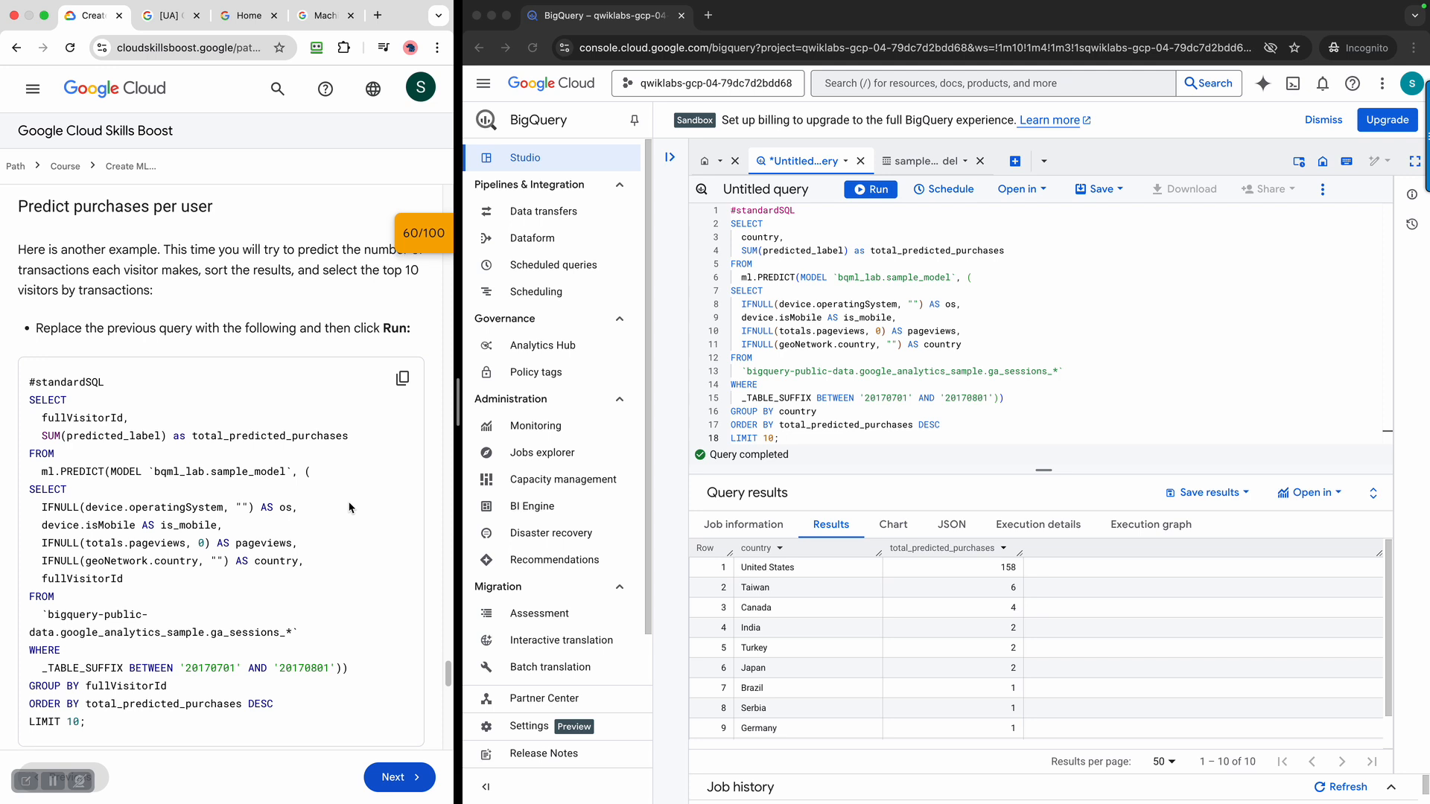
scroll(349, 507, down, 1)
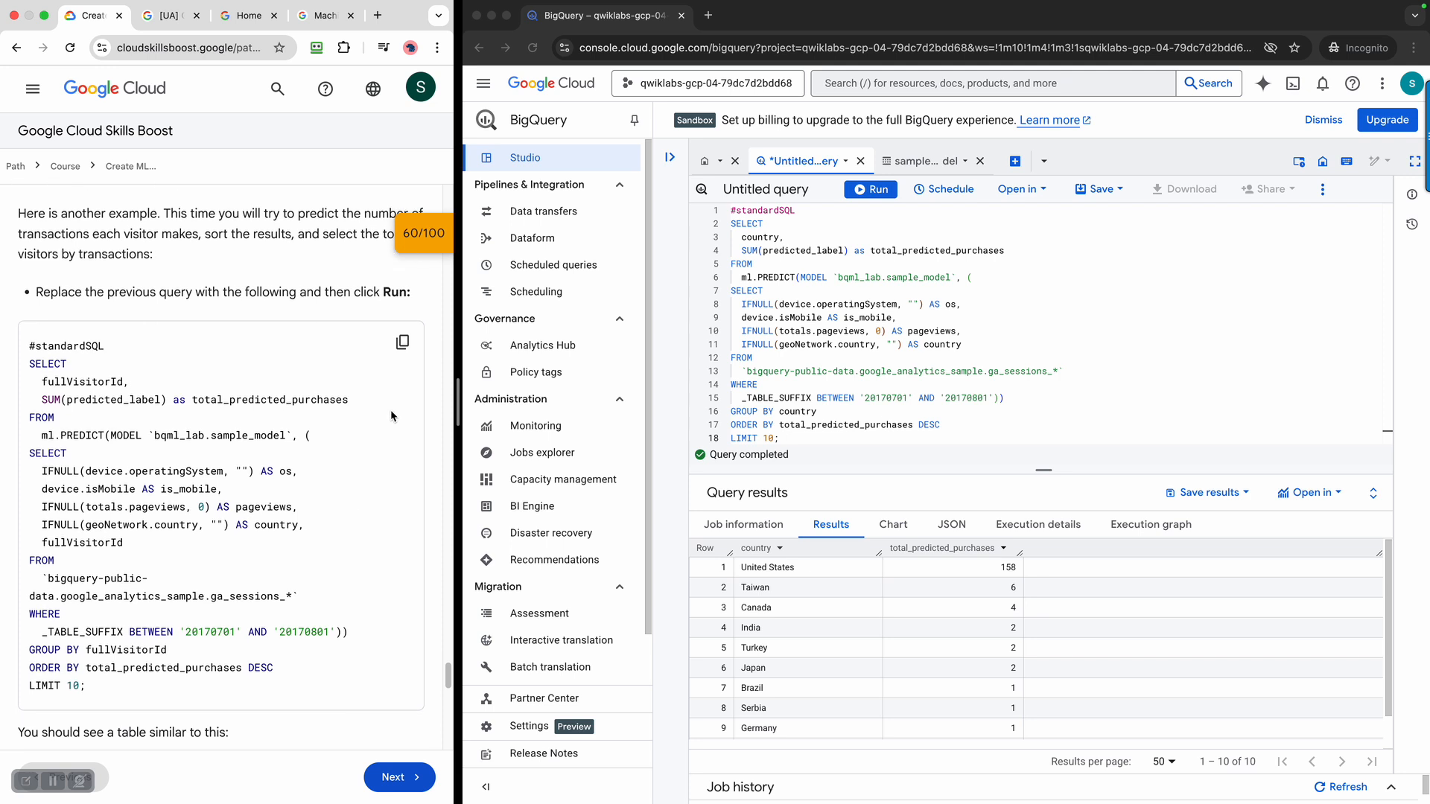
click(402, 342)
scroll(382, 600, down, 5)
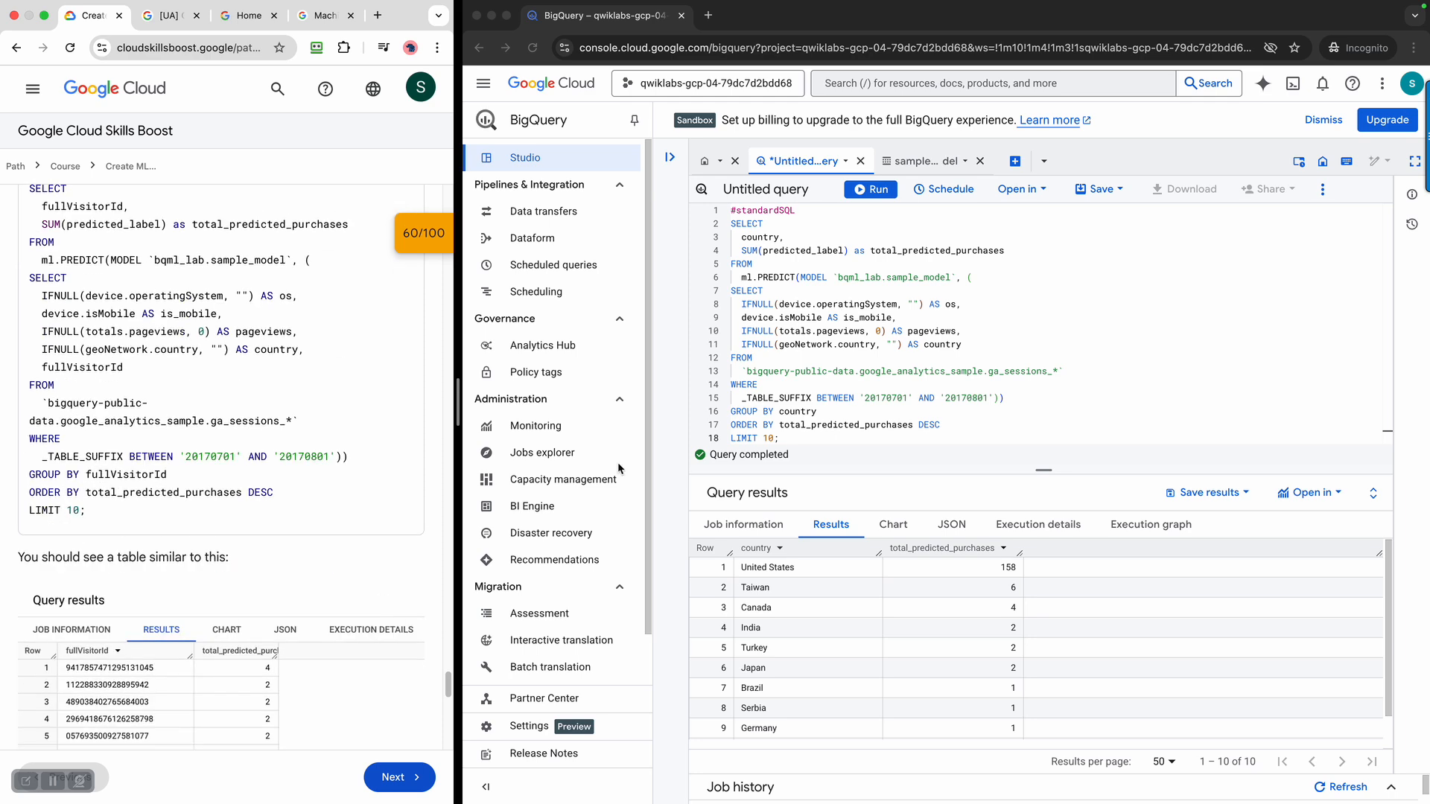
click(1176, 336)
click(1145, 358)
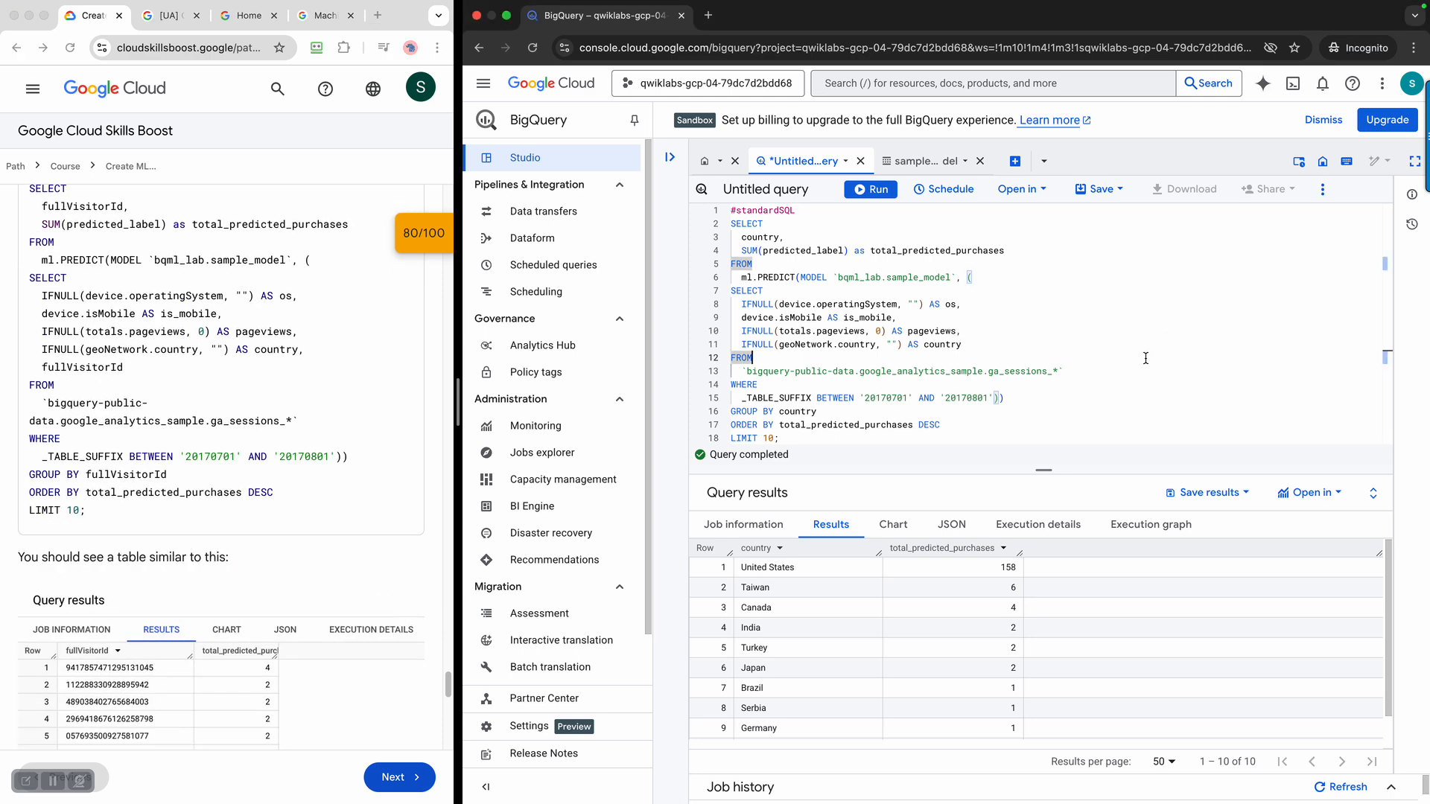
key(super+a)
key(super+v)
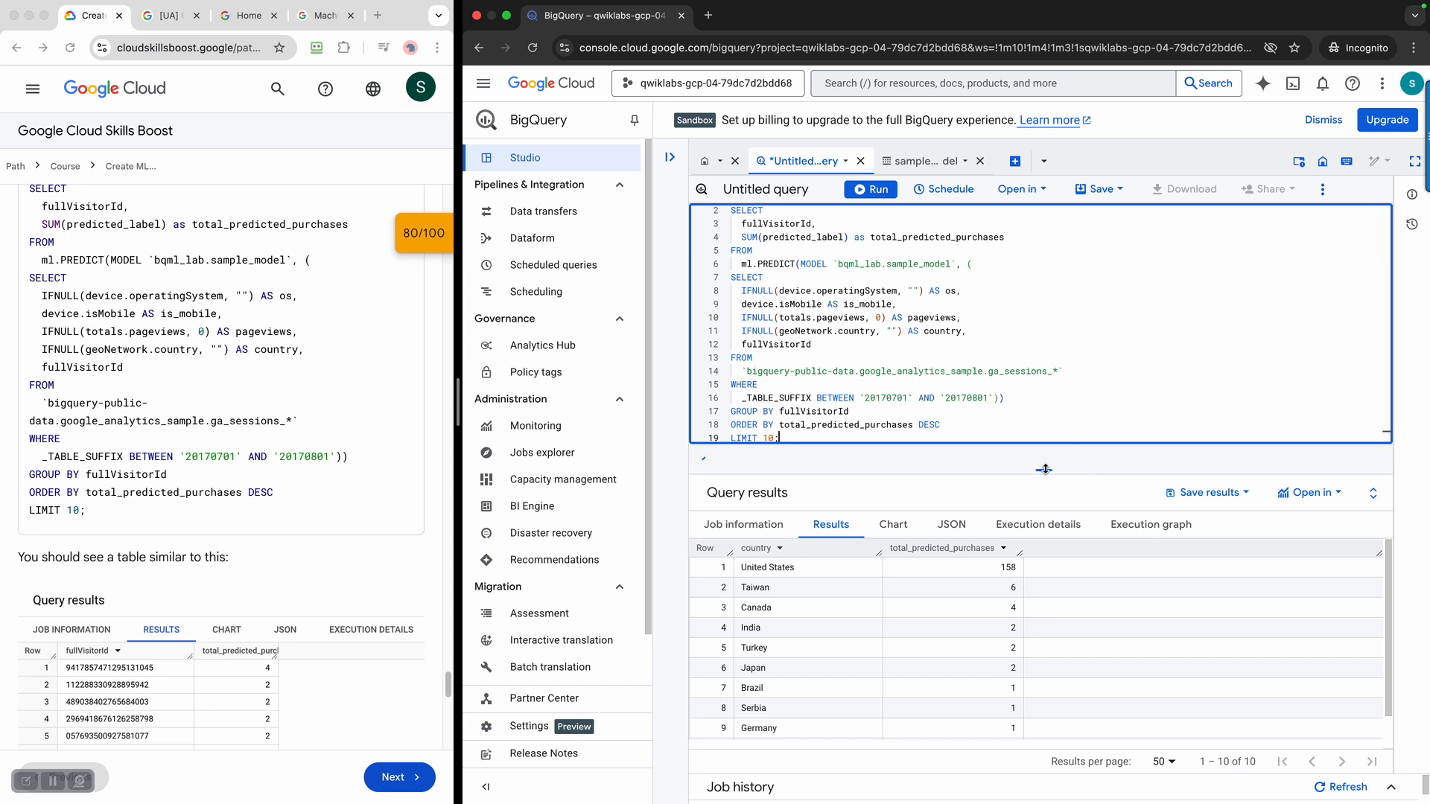
- Enlarge the query editor area, run the purchases-per-user query, and widen the total_predicted_purchases column in its results
drag(1065, 471, 1032, 512)
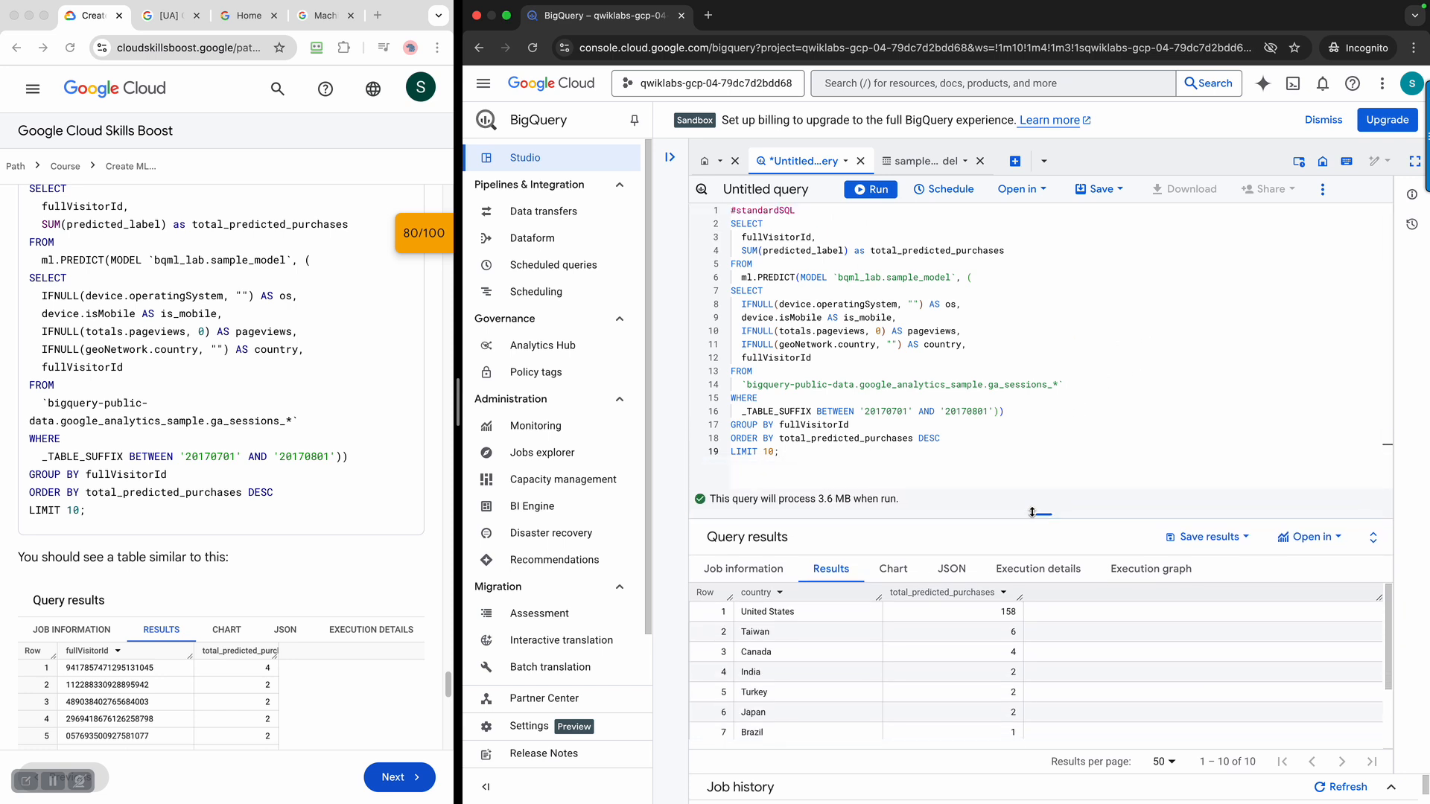
click(878, 195)
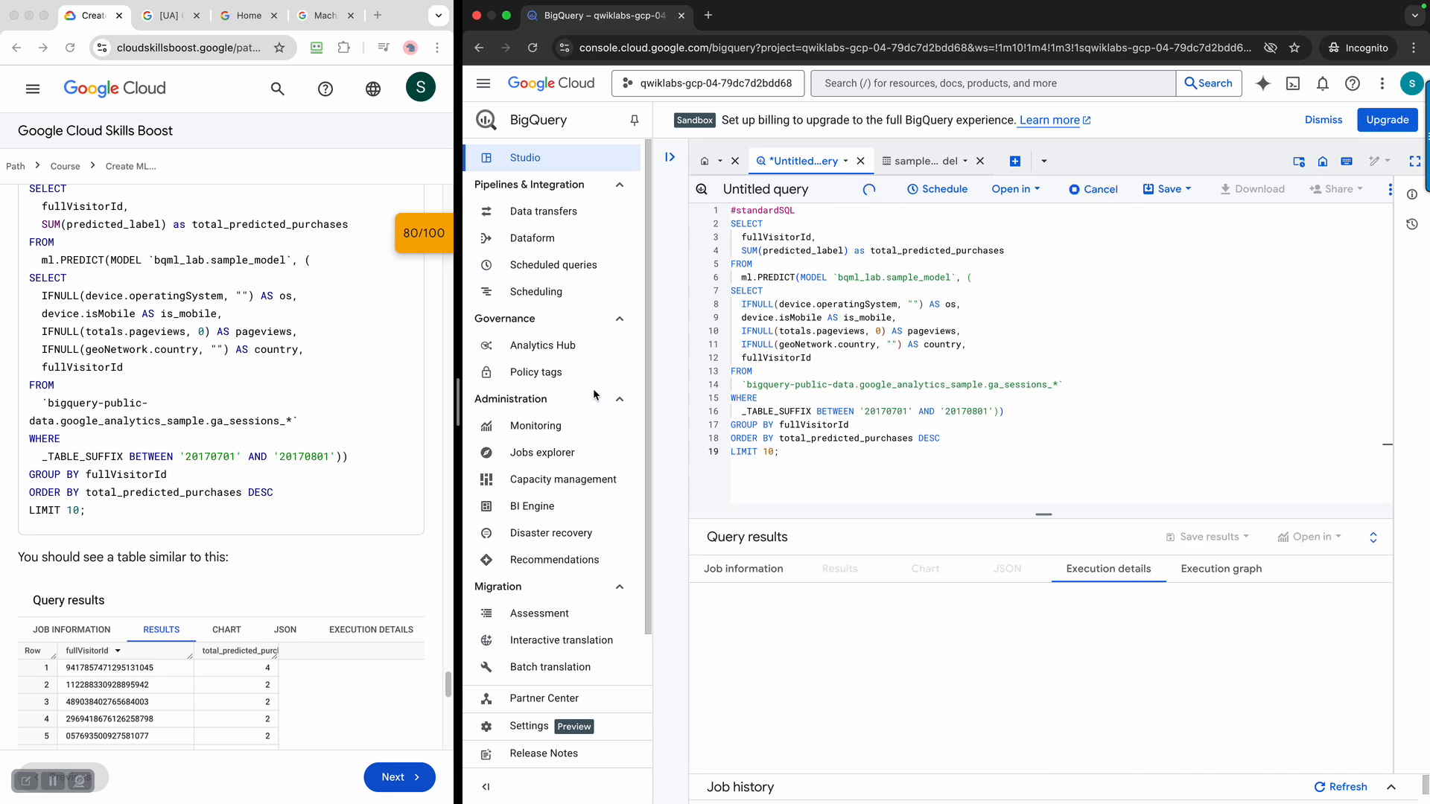
scroll(346, 530, down, 4)
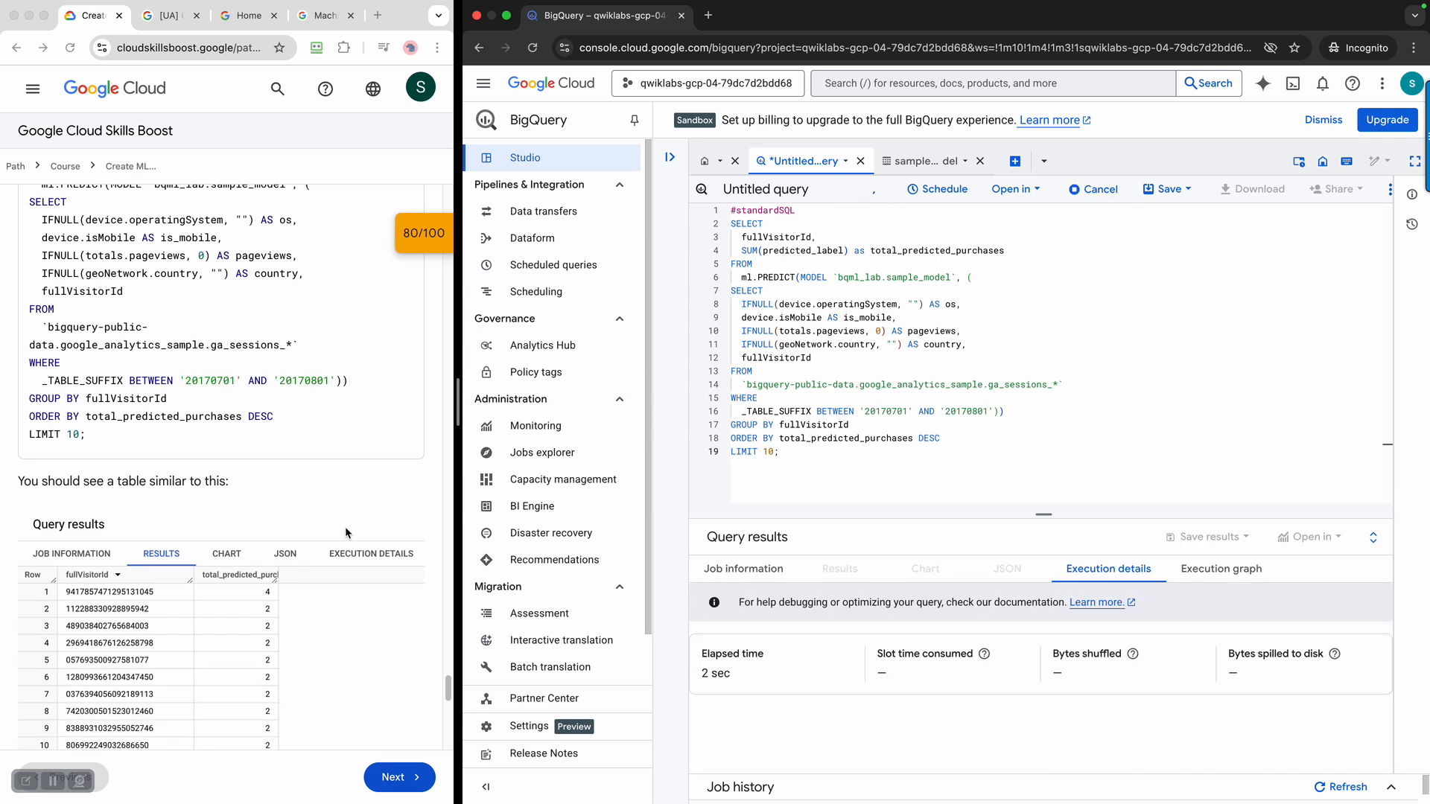
scroll(346, 526, down, 3)
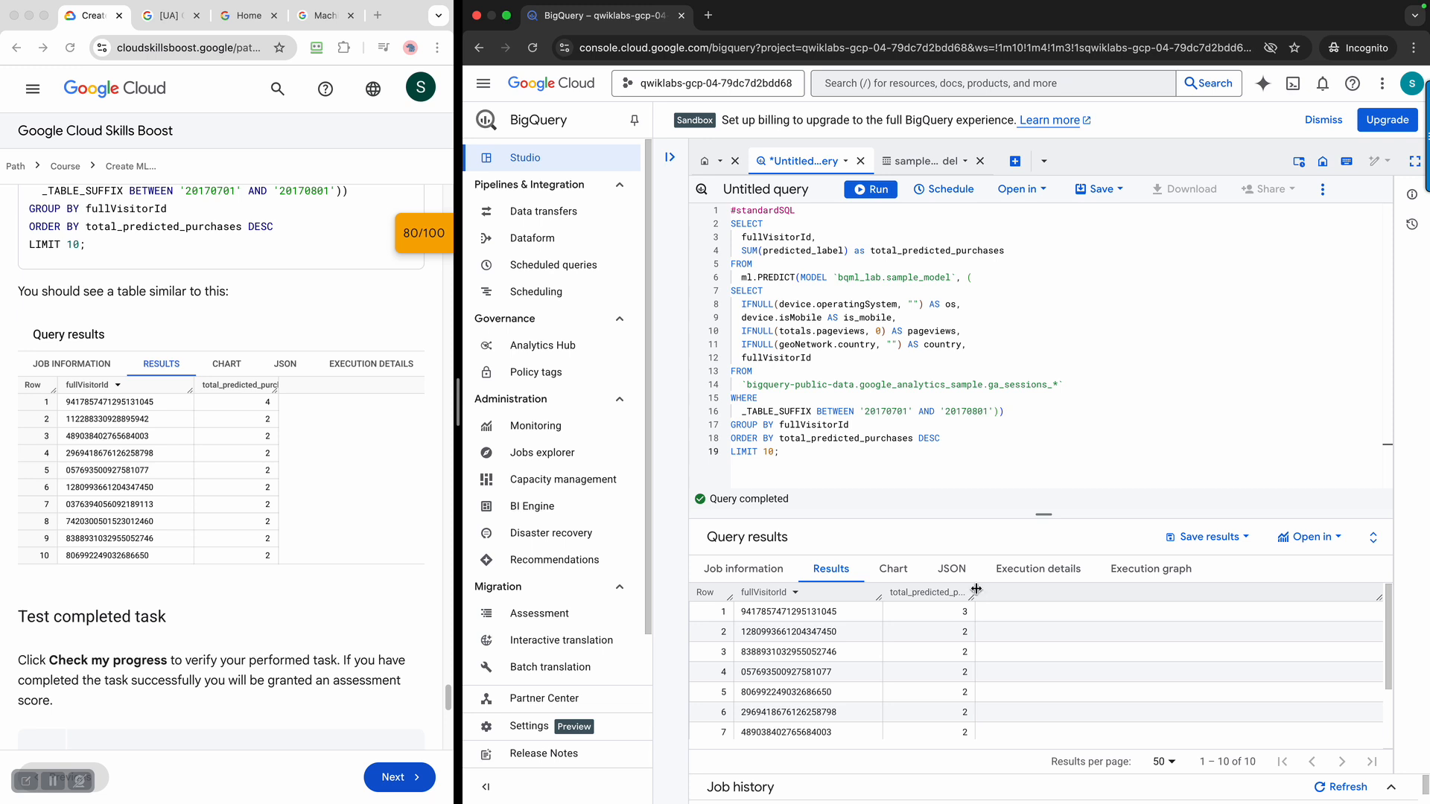
drag(976, 589, 1032, 592)
- Check the progress of the lab's Predict purchases per user task
scroll(123, 498, down, 5)
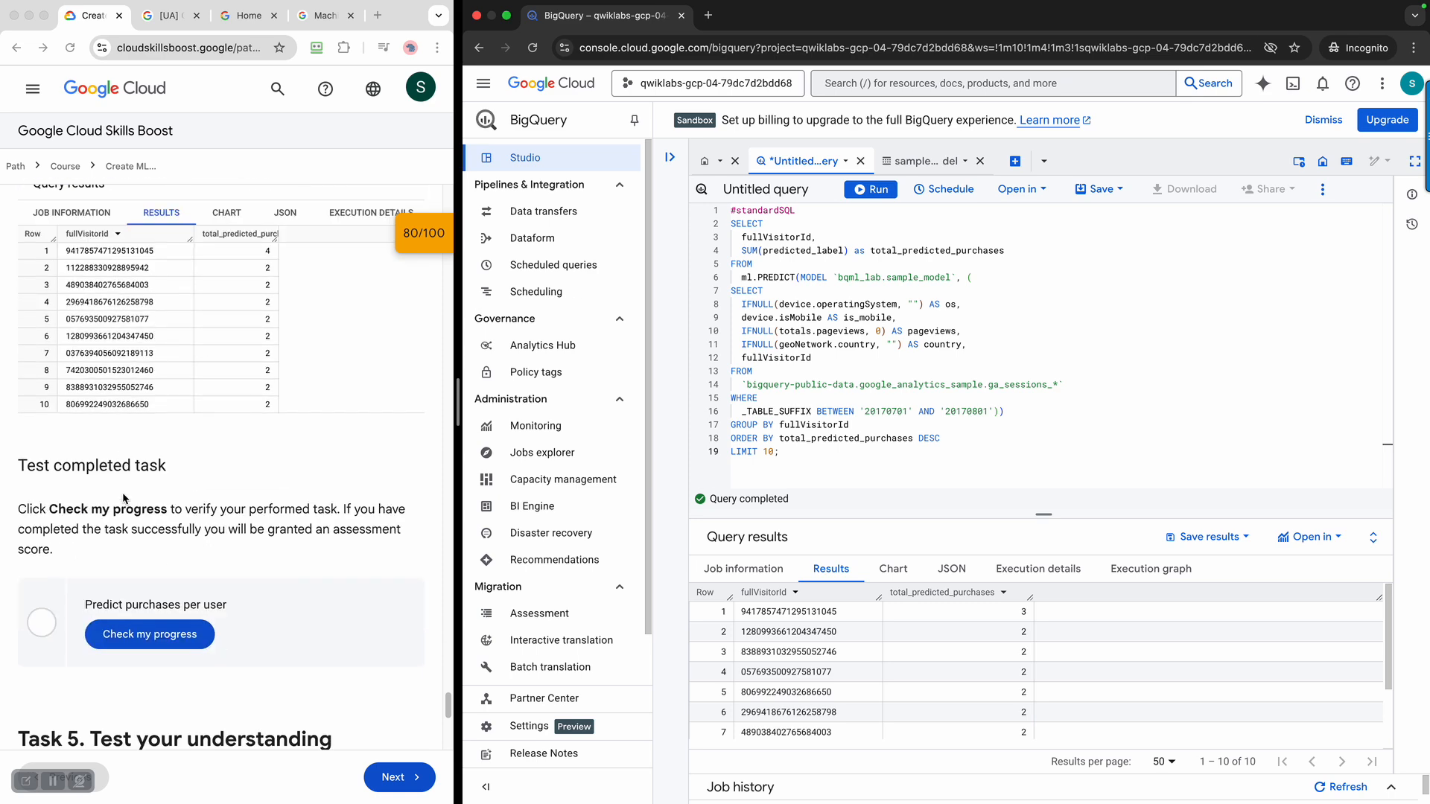
scroll(124, 497, down, 2)
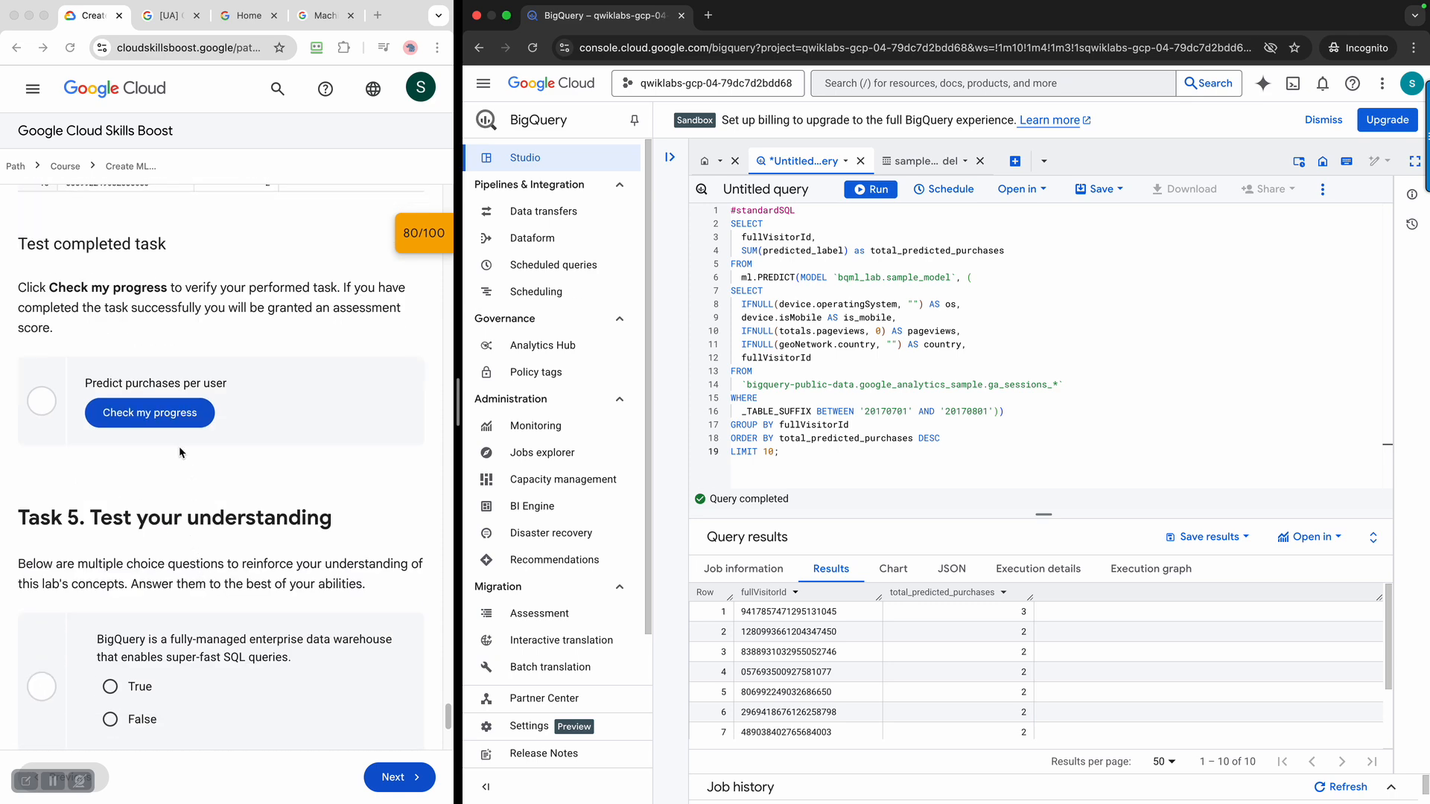
click(163, 419)
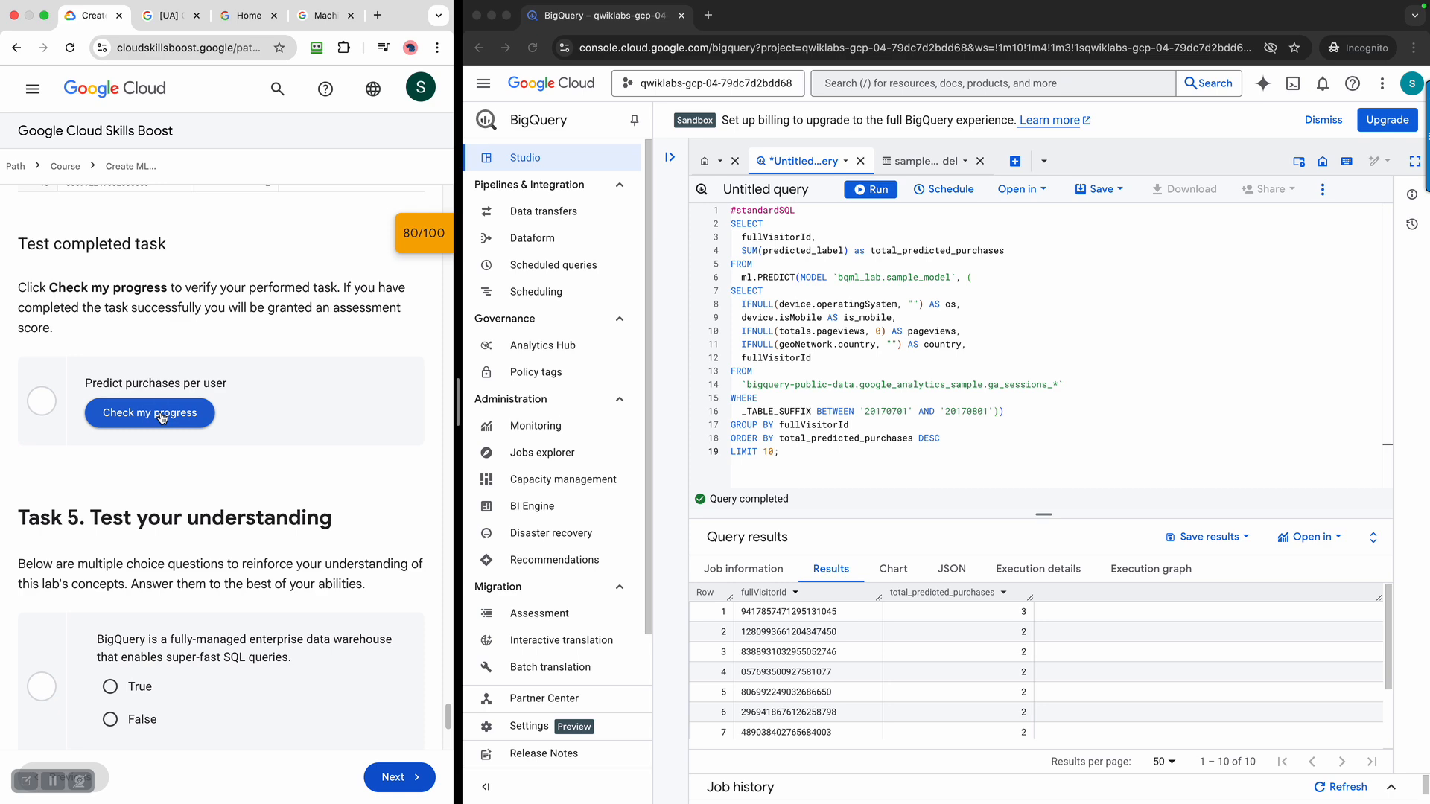
click(161, 416)
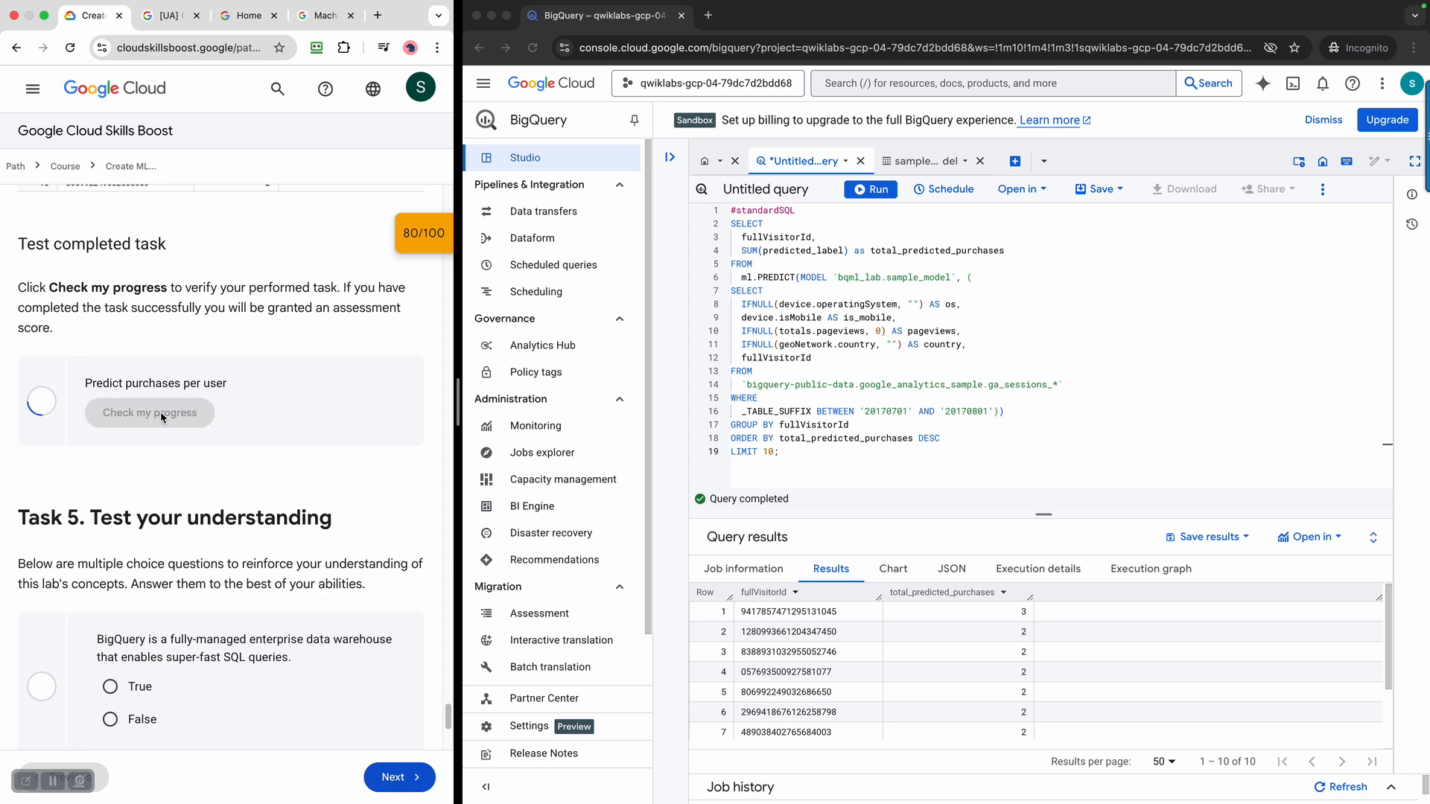
- Answer the Task 5 questions with True and "Creates and executes machine learning models in BigQuery using standard SQL queries", and submit
scroll(266, 505, down, 1)
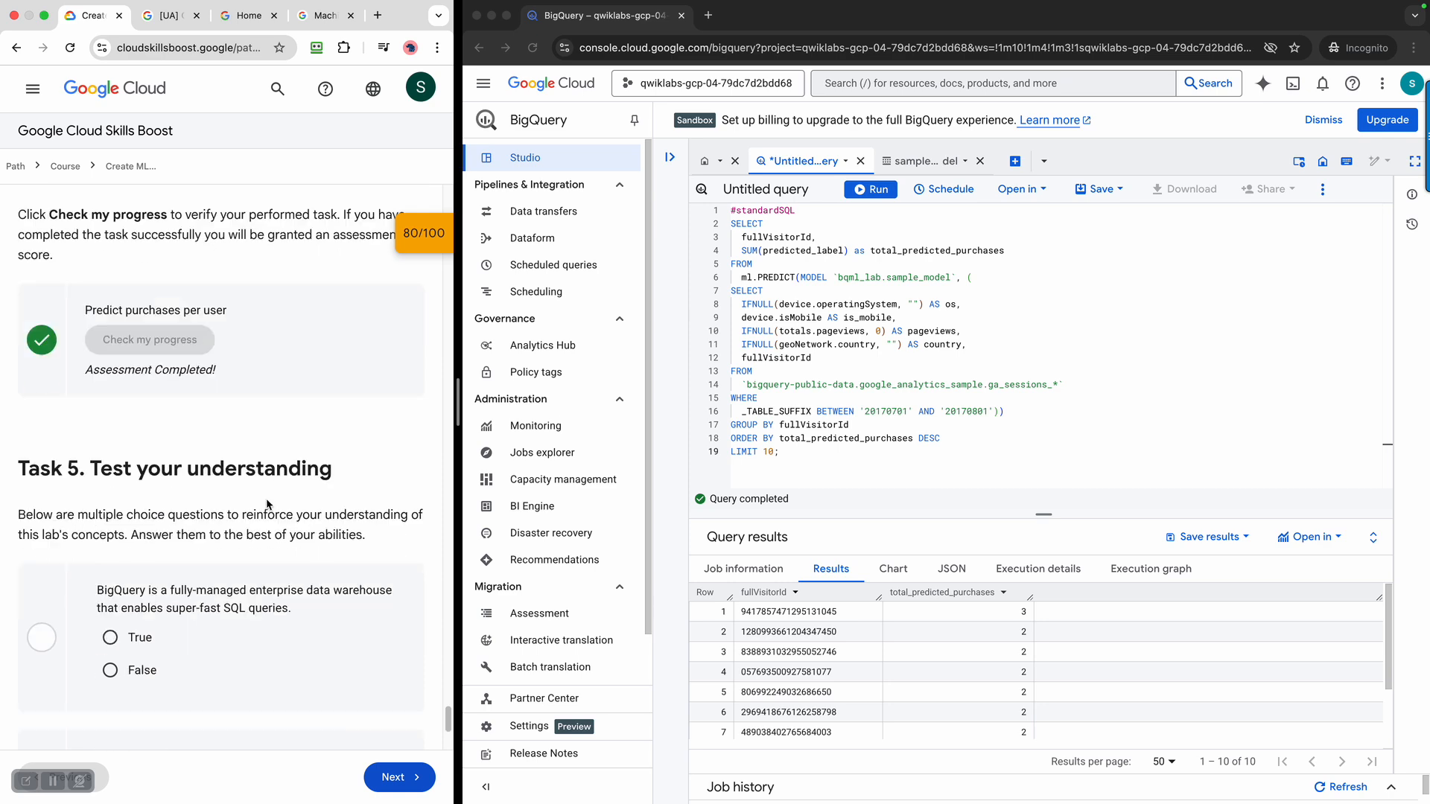
scroll(265, 502, down, 2)
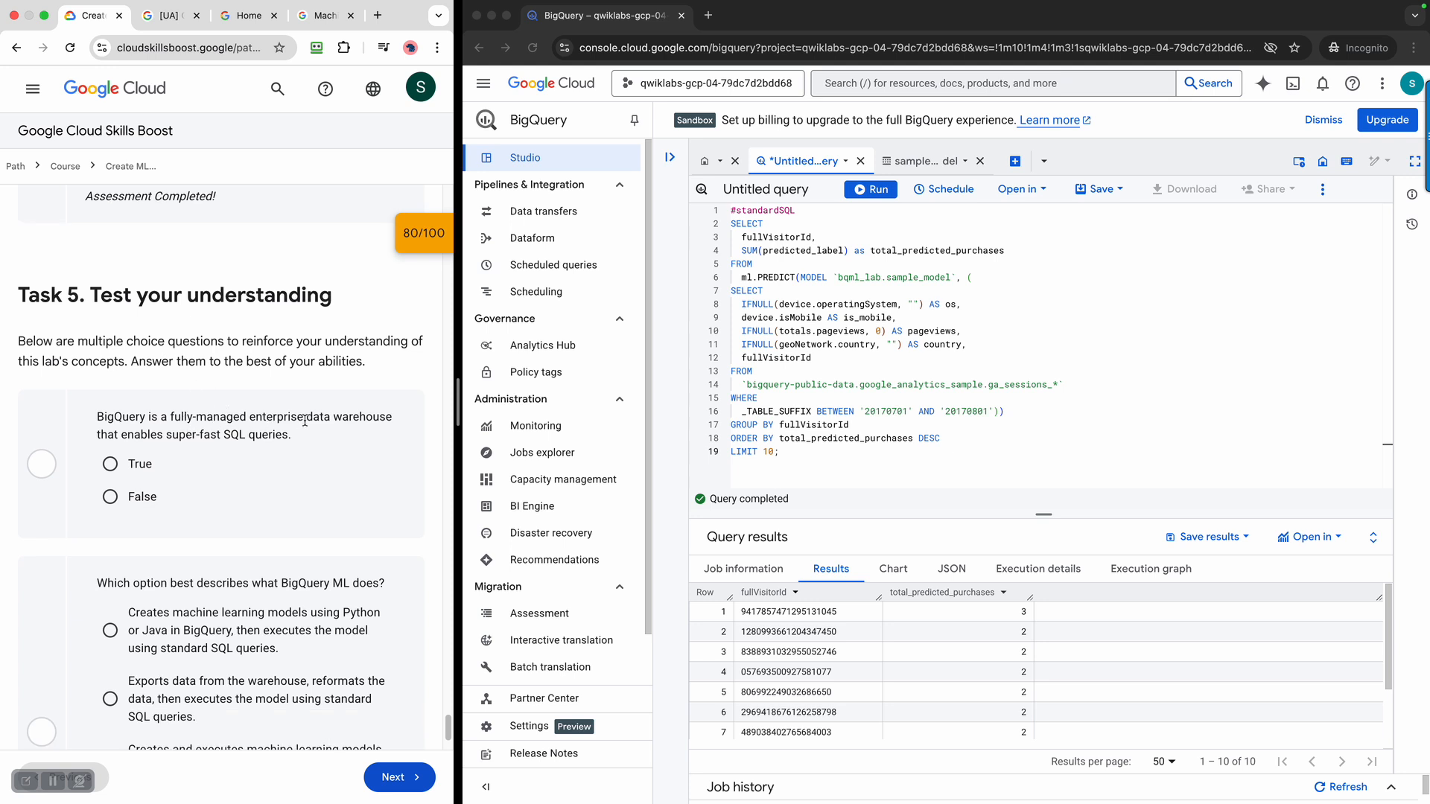
click(110, 464)
scroll(307, 503, down, 3)
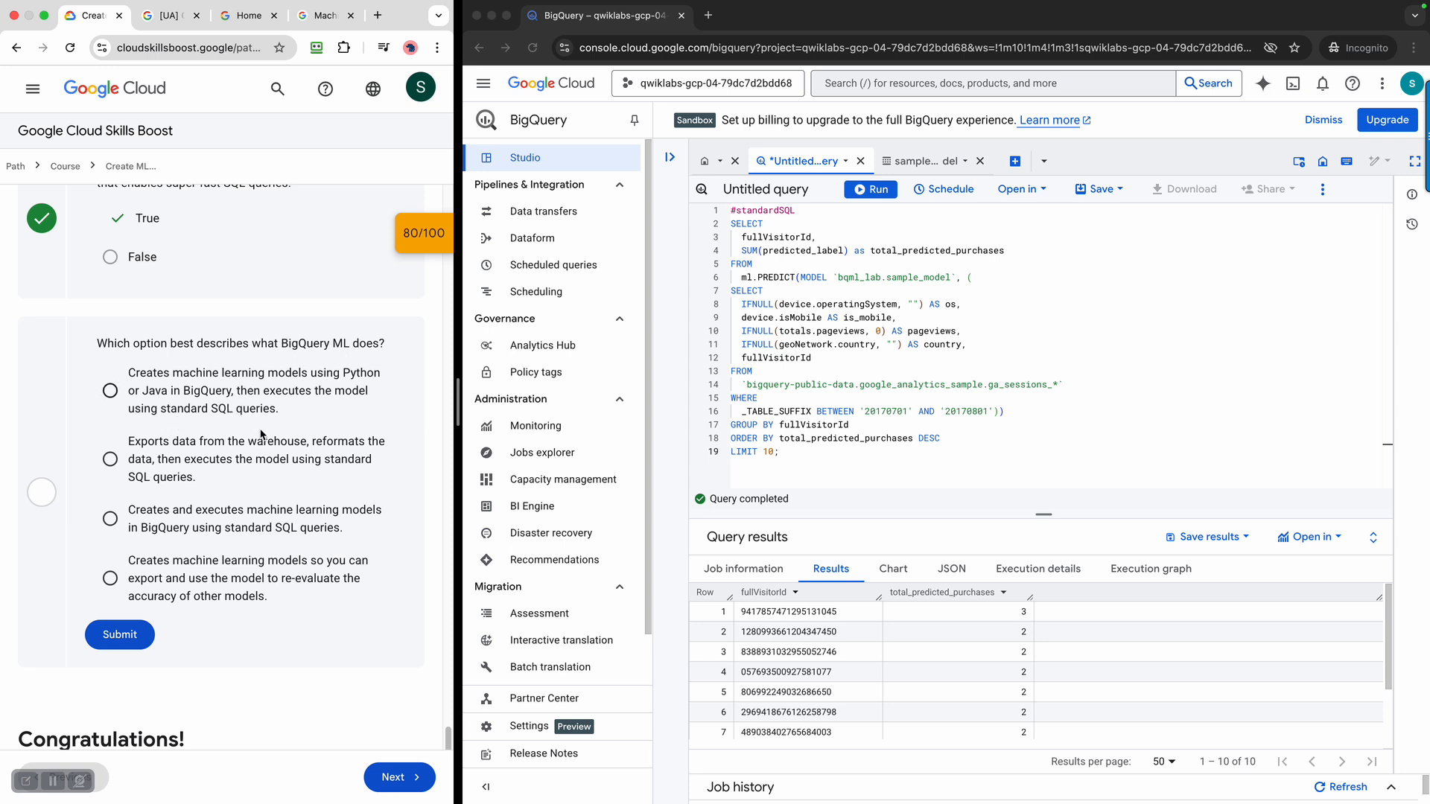
click(305, 534)
click(144, 650)
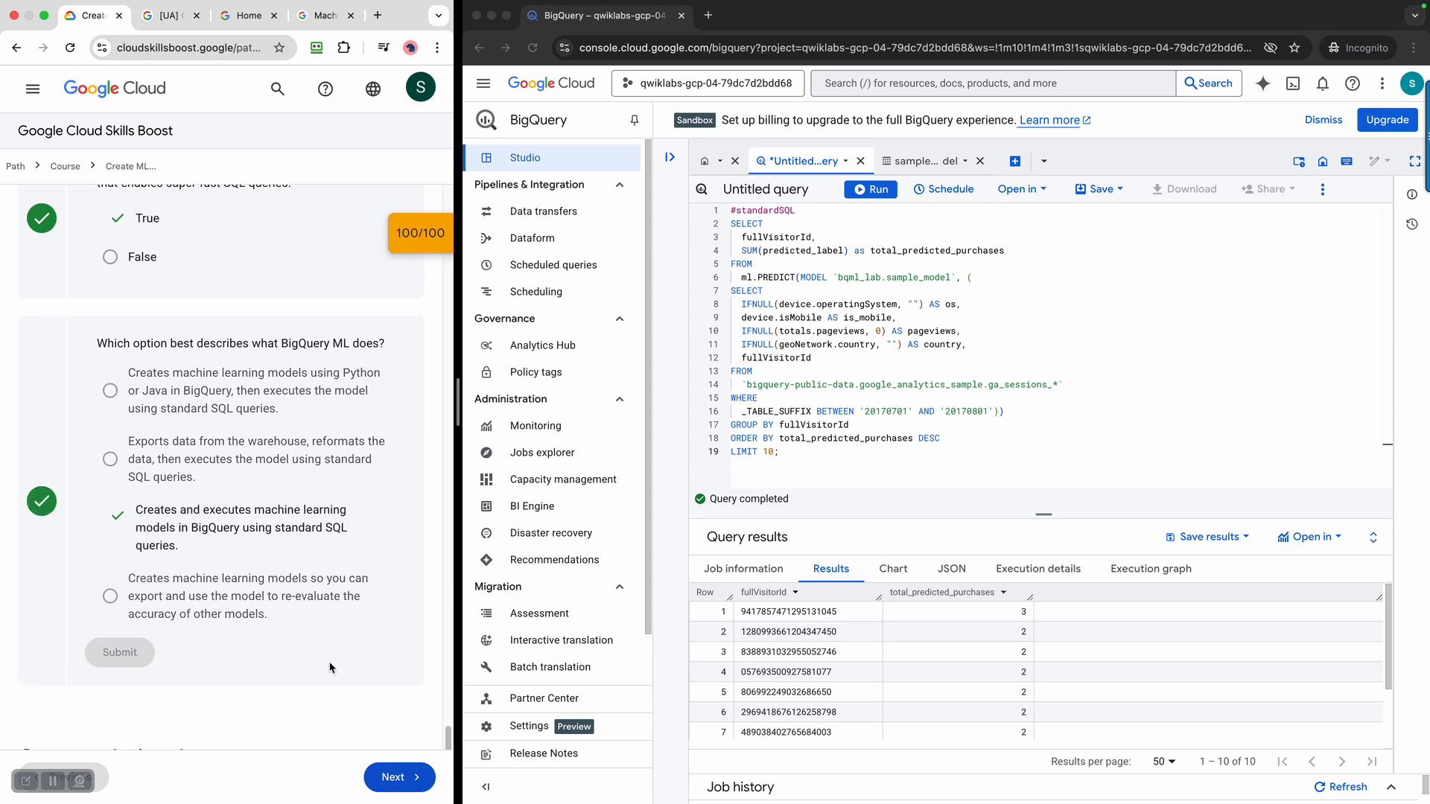
- Review the lab's Congratulations and Next steps sections and look back over the earlier instructions
scroll(319, 609, down, 3)
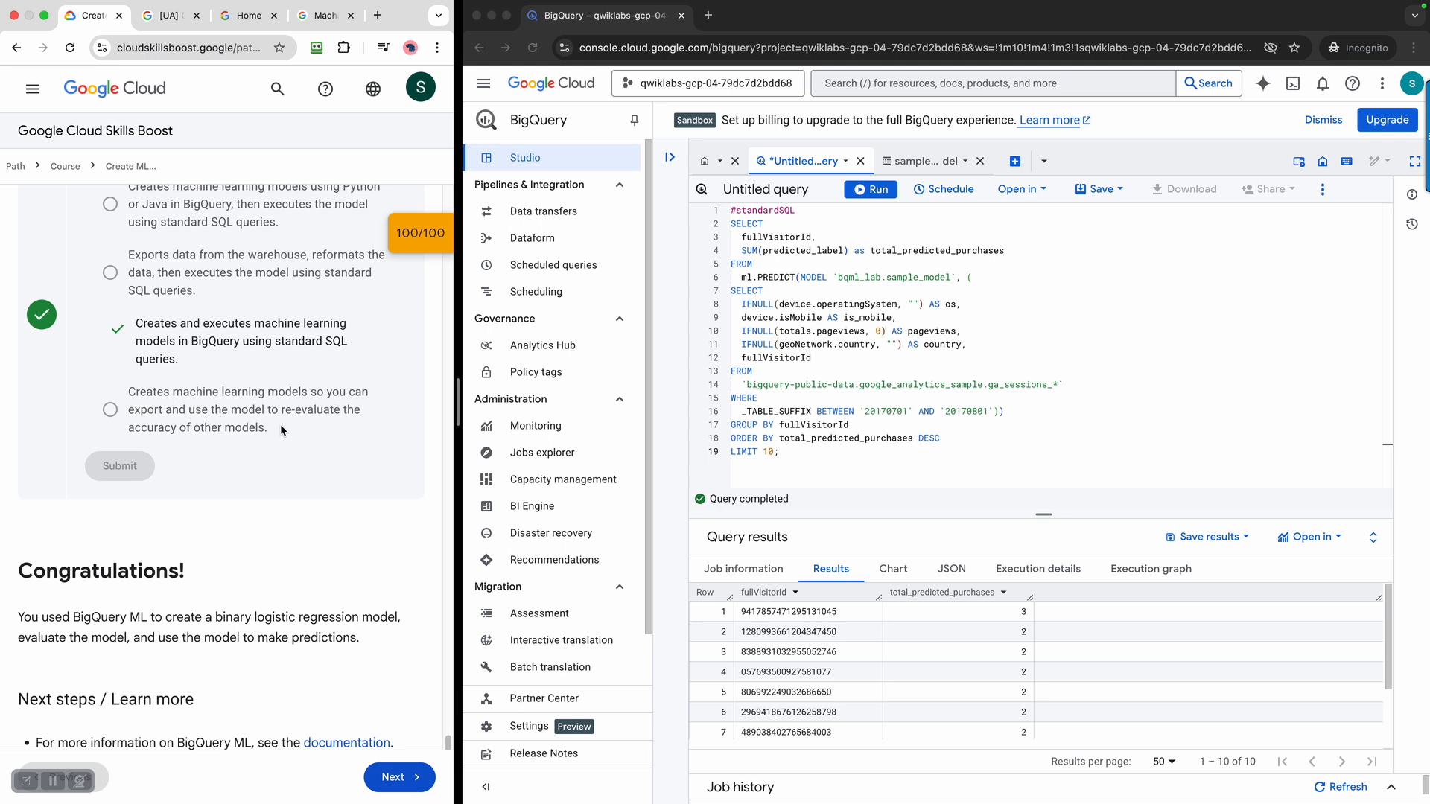
scroll(271, 429, down, 3)
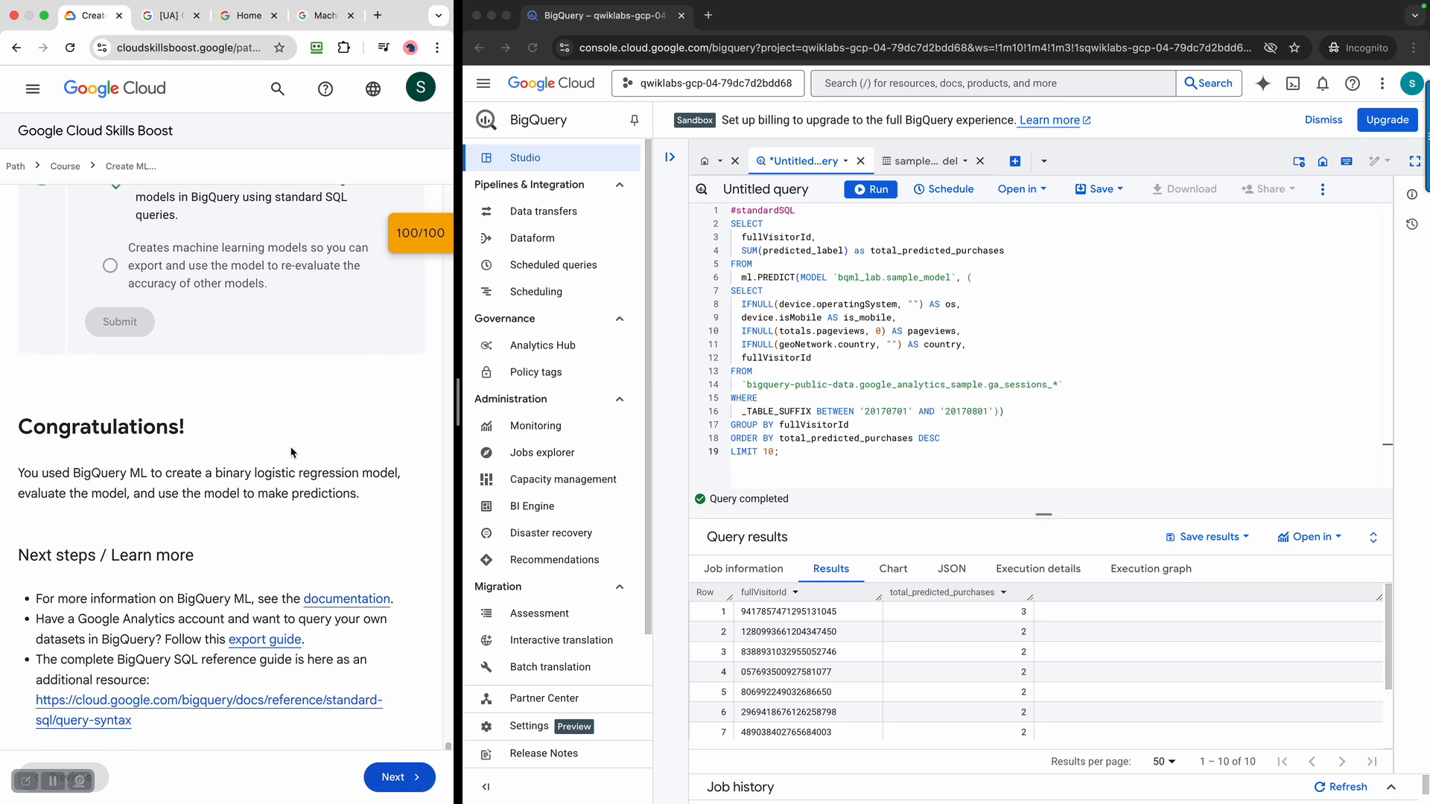
scroll(283, 483, down, 5)
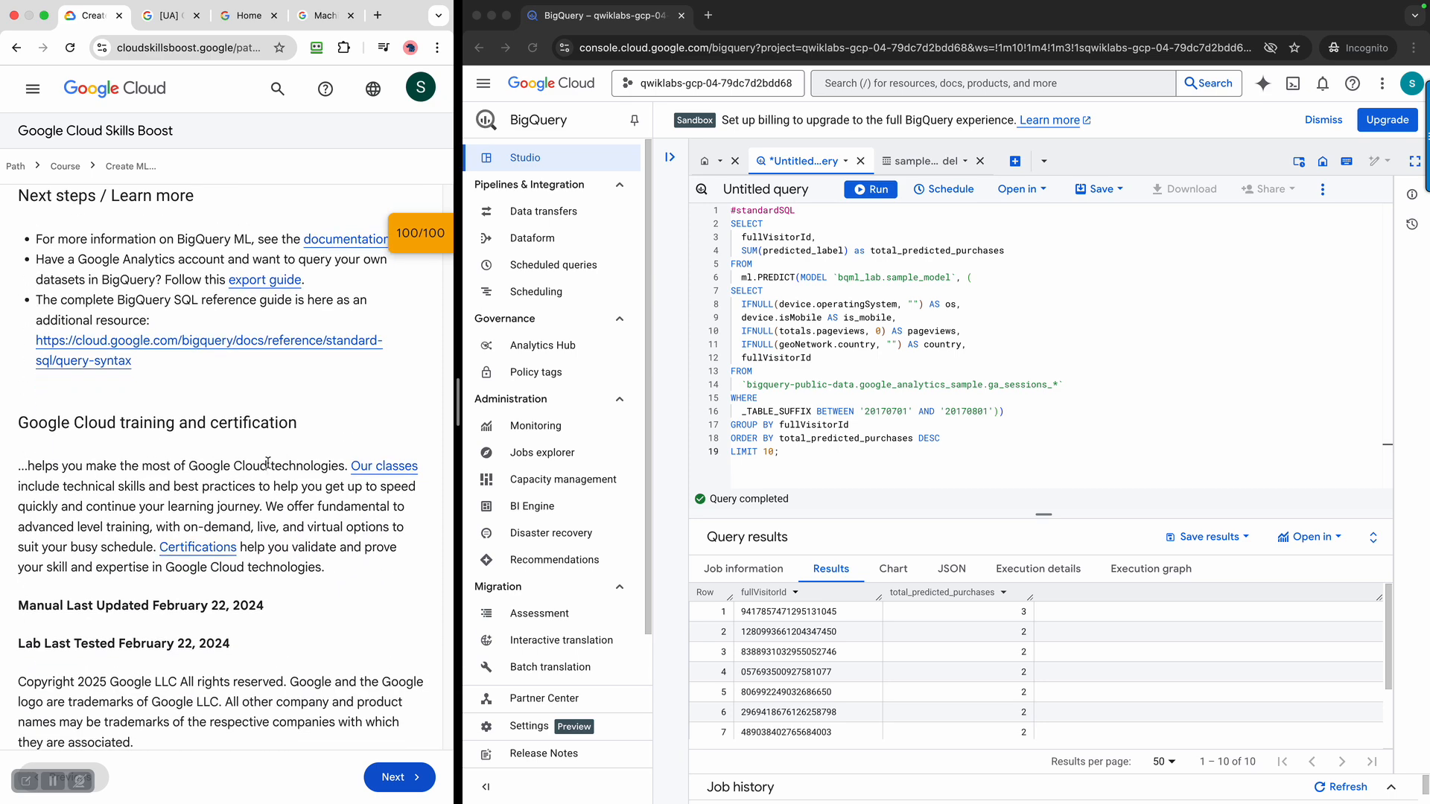
scroll(271, 472, up, 10)
scroll(302, 484, up, 15)
scroll(302, 484, down, 20)
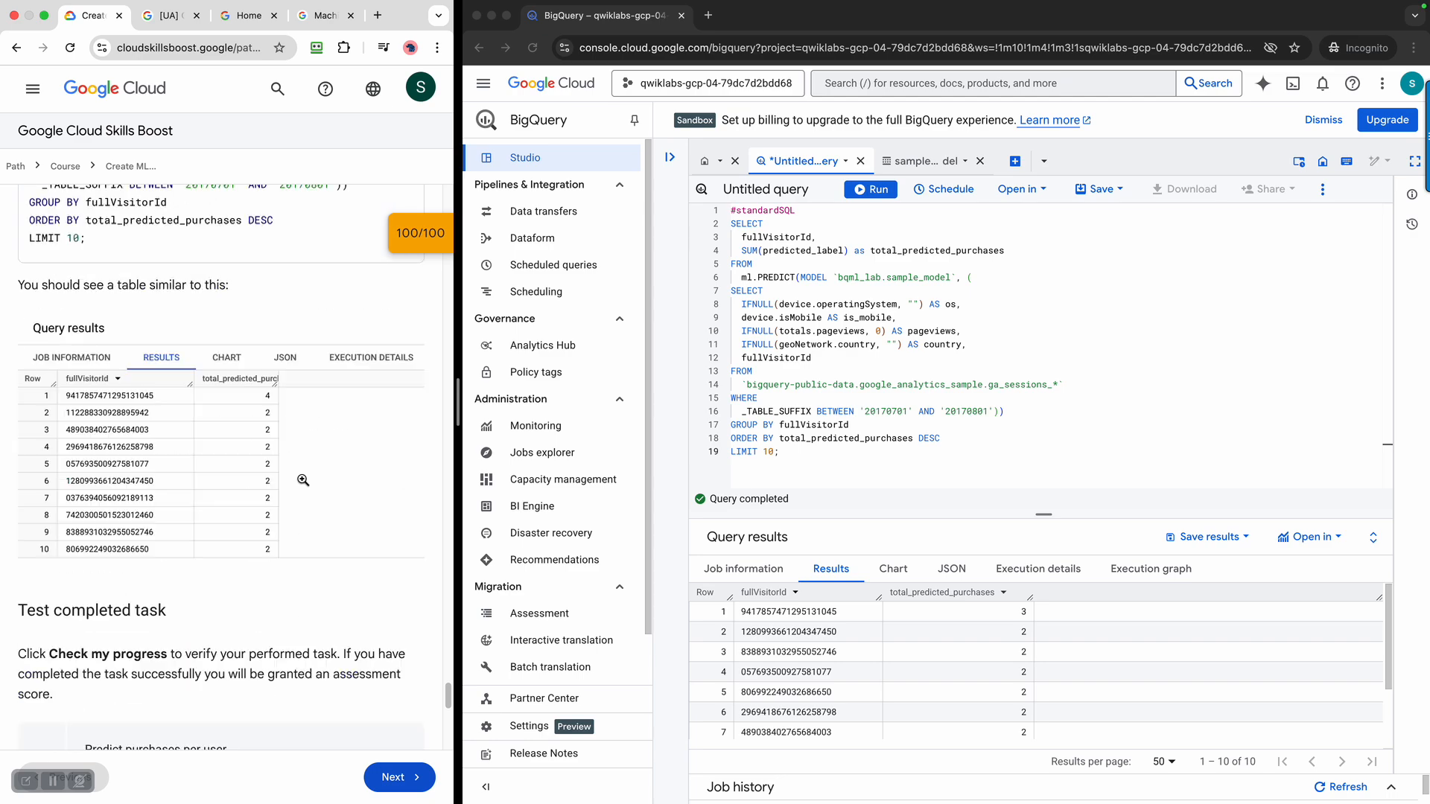
scroll(302, 484, up, 20)
scroll(302, 484, up, 20)
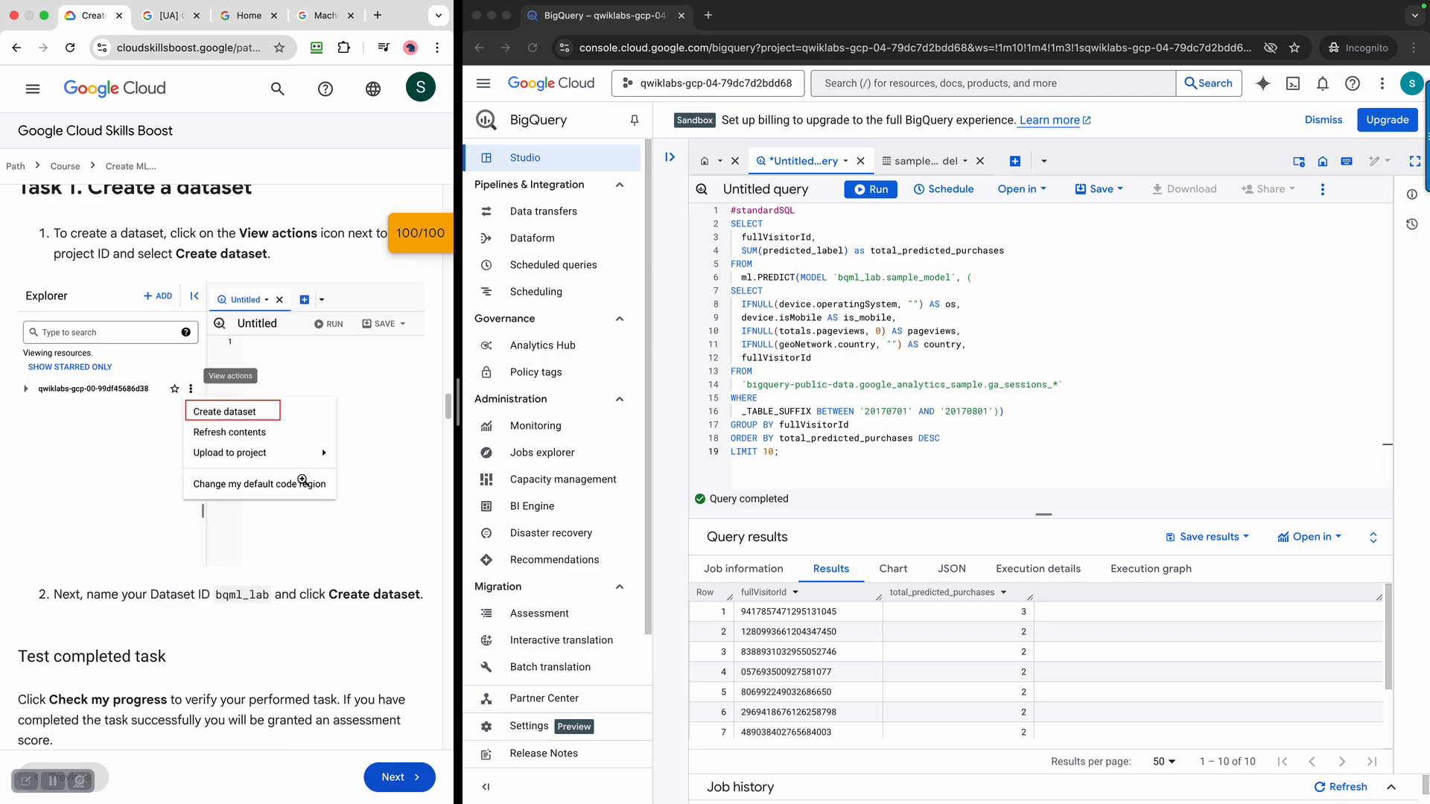
scroll(302, 484, up, 10)
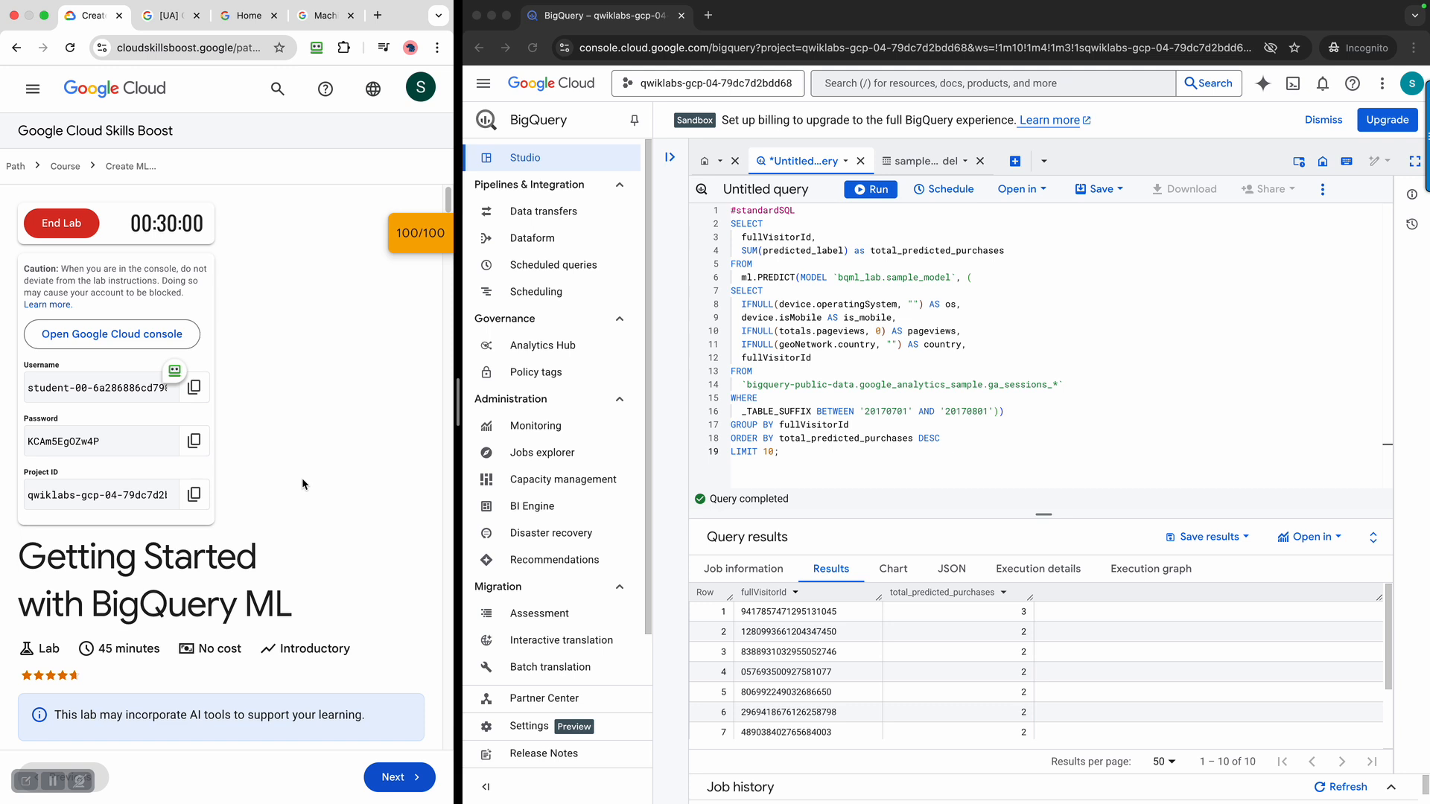
scroll(302, 484, down, 1)
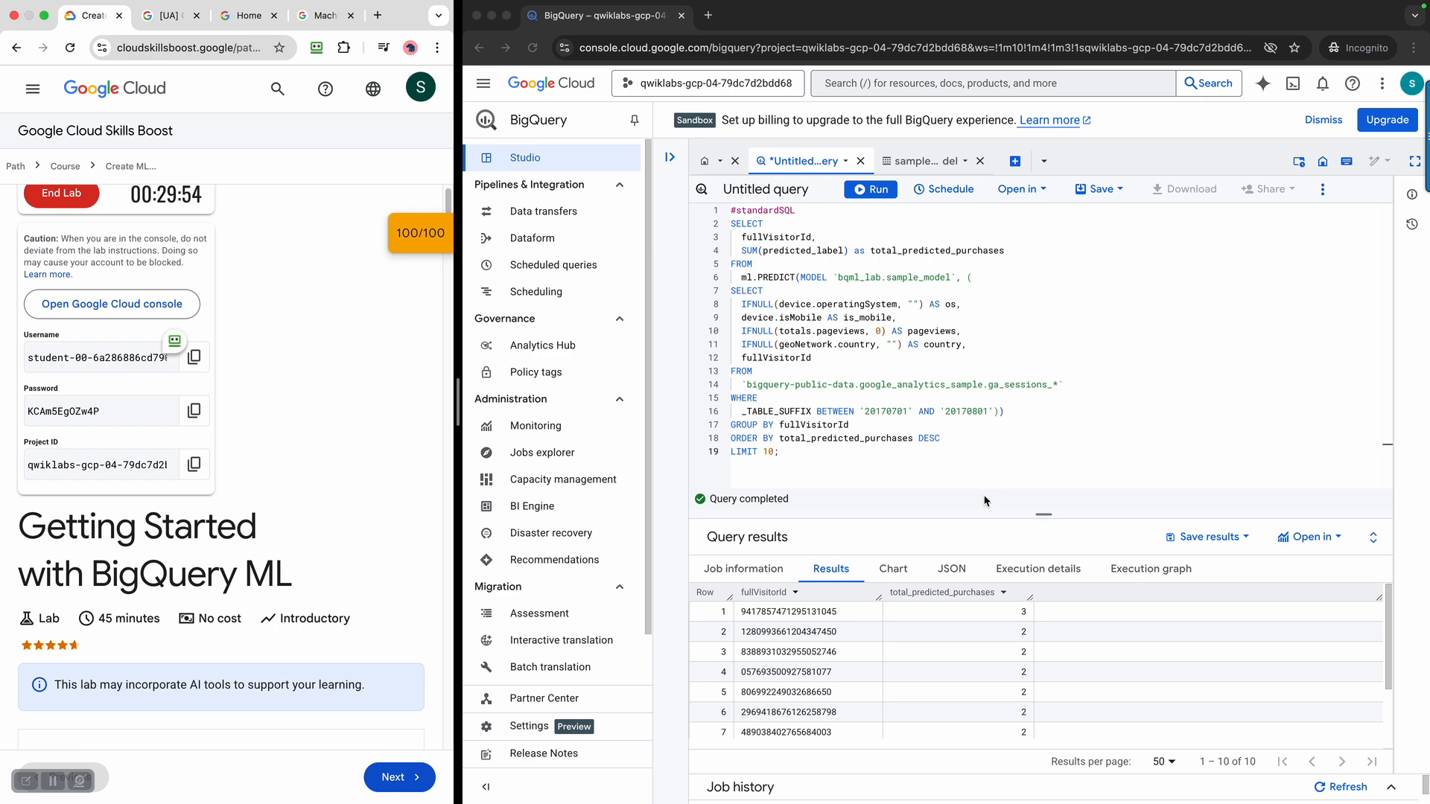
scroll(320, 417, down, 10)
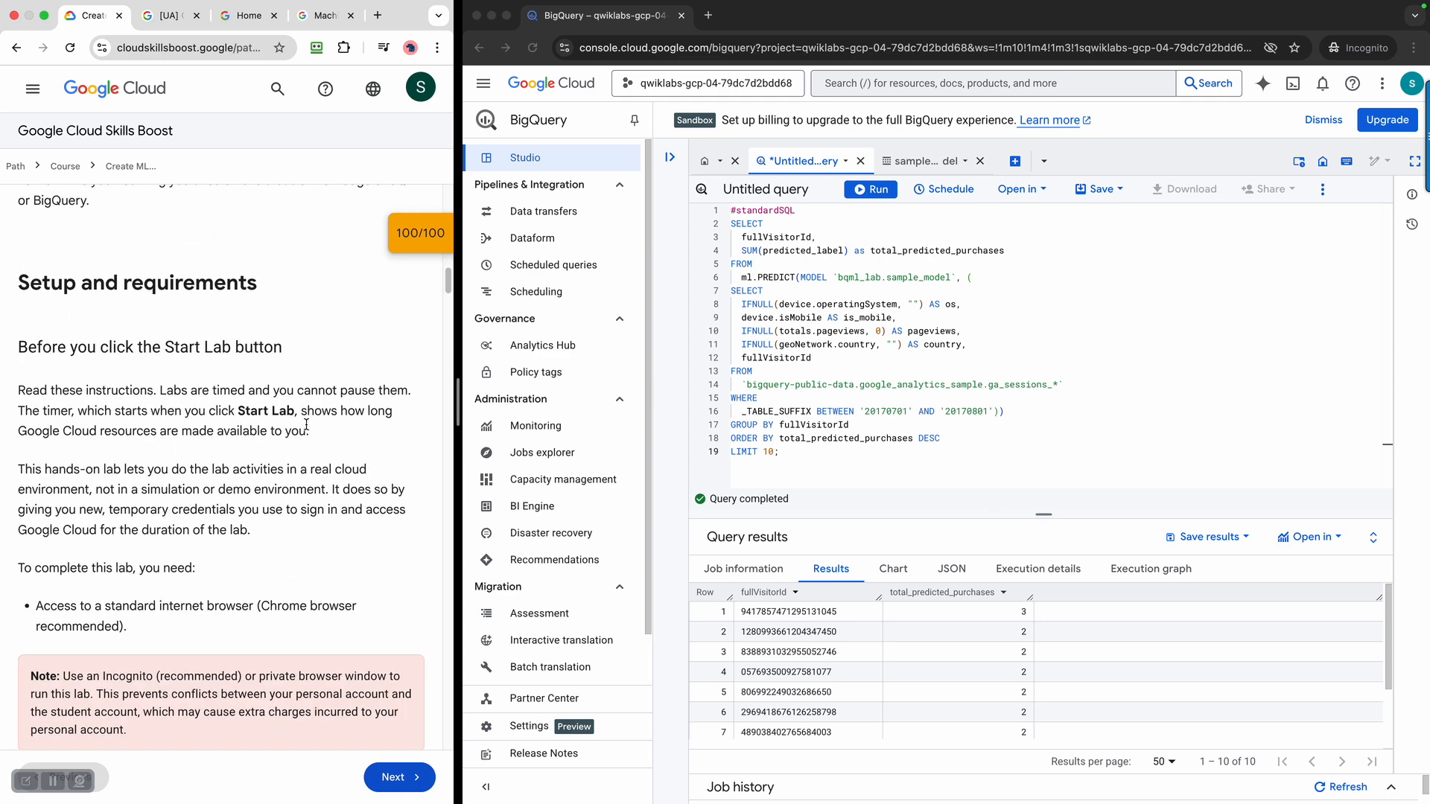
- End the Getting Started with BigQuery ML lab and give it a five-star satisfaction rating
scroll(307, 430, up, 10)
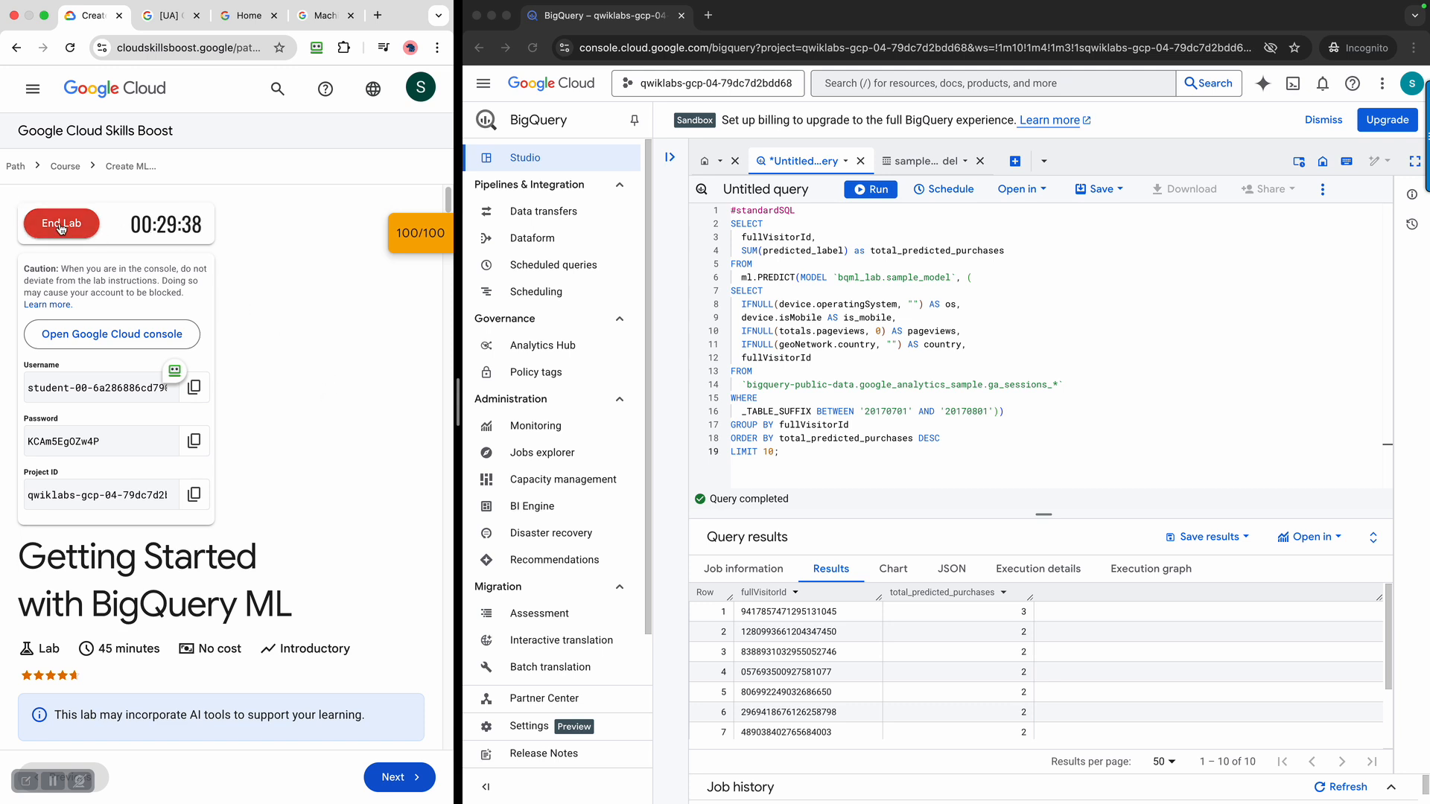
click(27, 219)
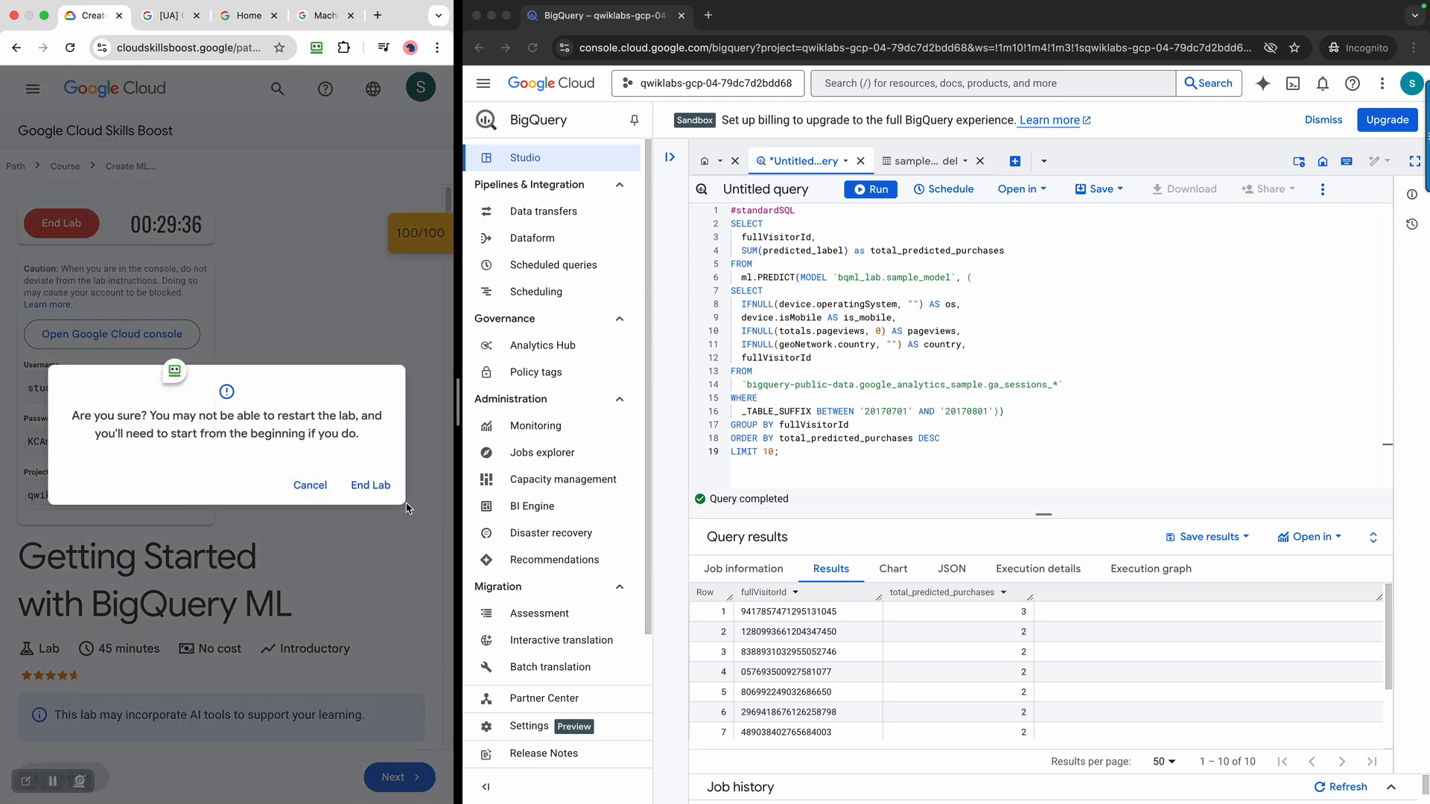
click(387, 484)
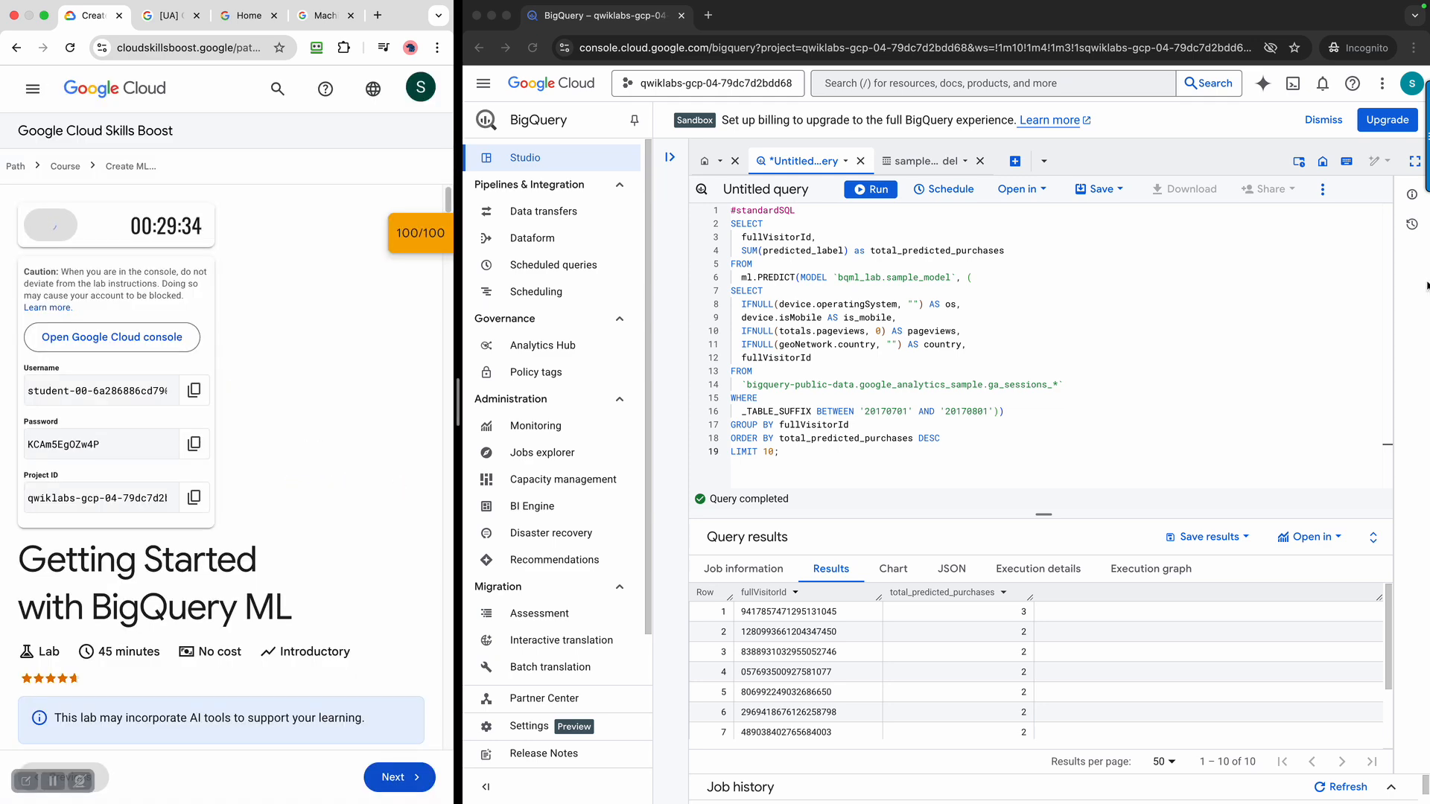
mouse_move(1425, 168)
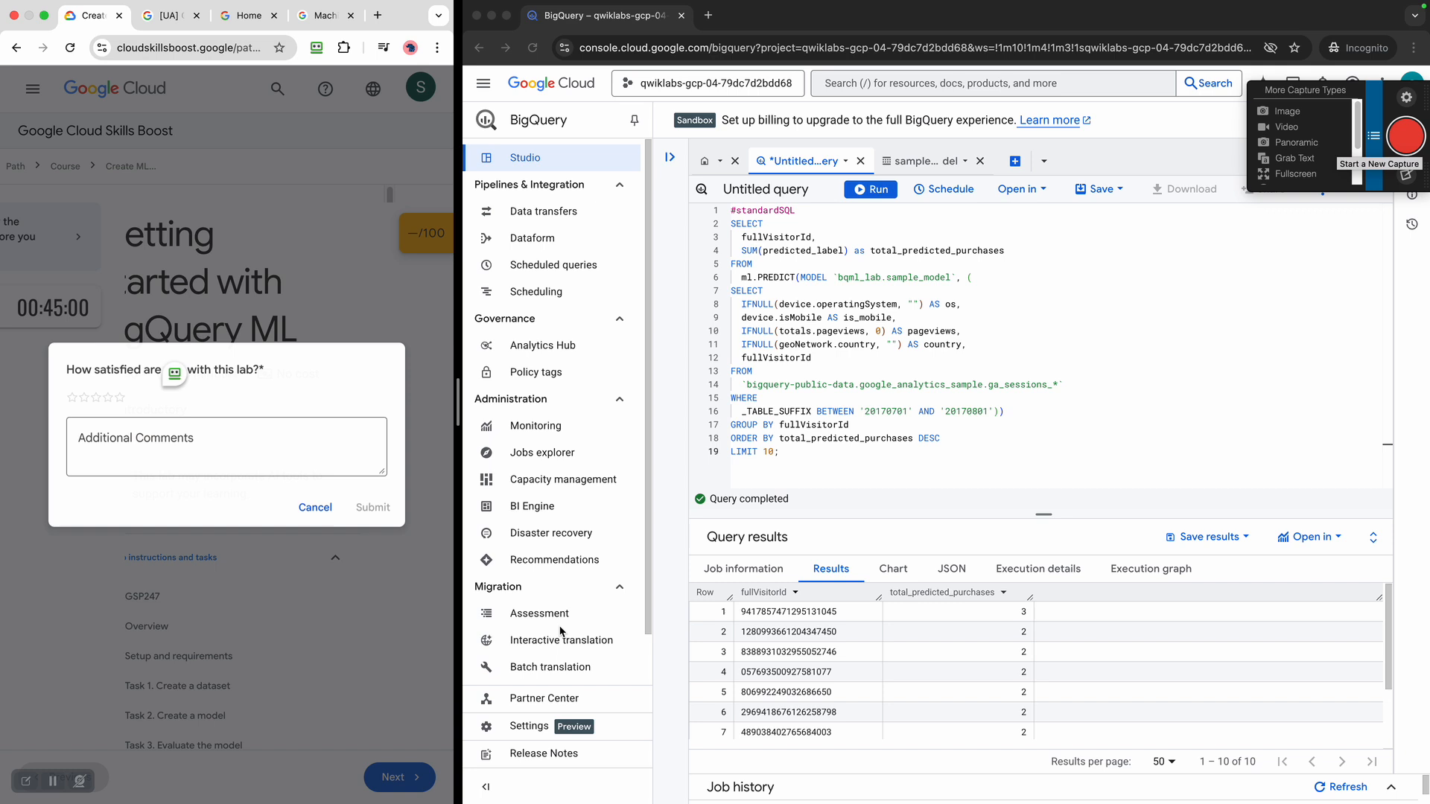
click(119, 397)
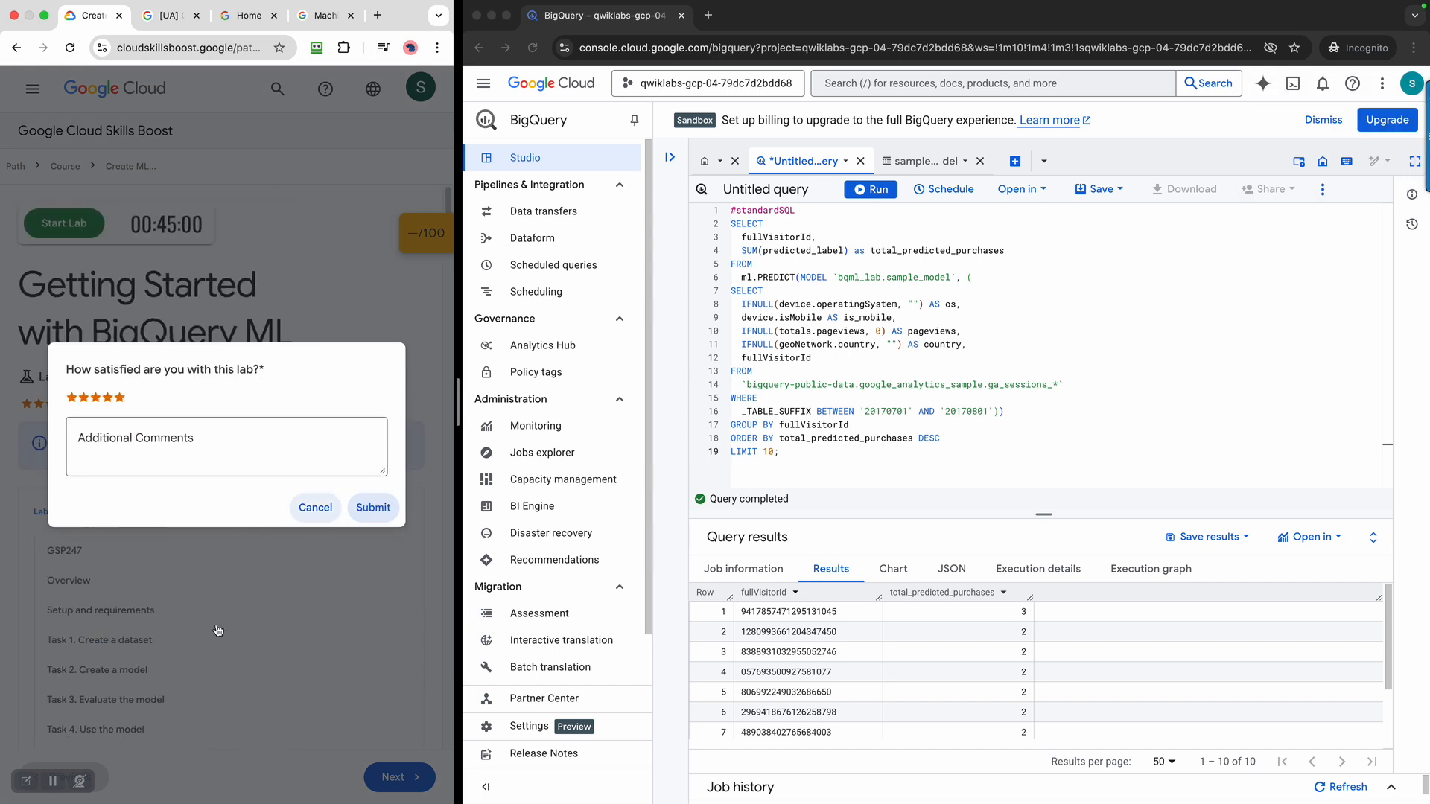